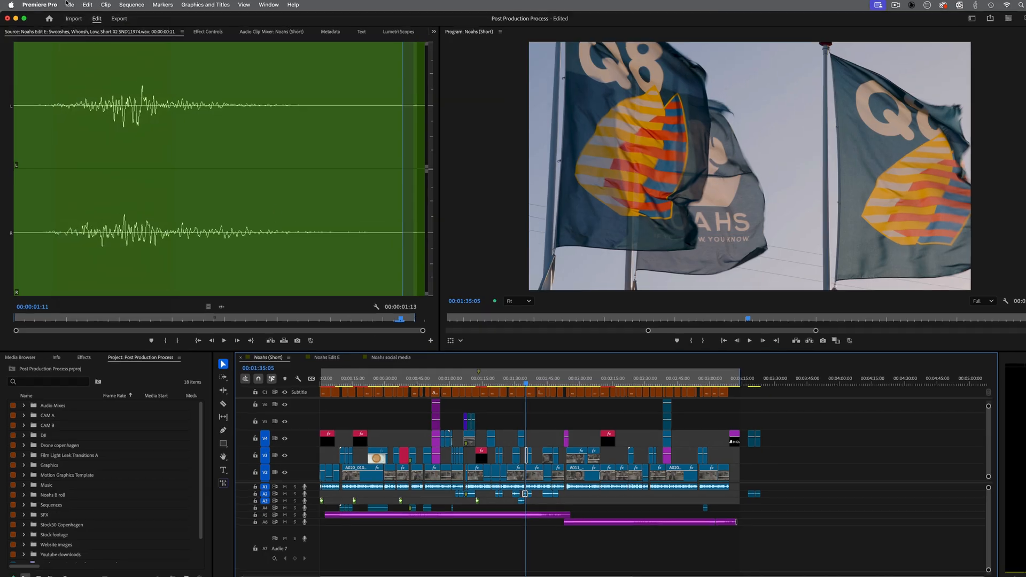
- Start an AAF export of the Noahs (Short) sequence with a sample rate of 48000 and 24 bits per sample
{"action": "left_click", "coordinate": [66, 4]}
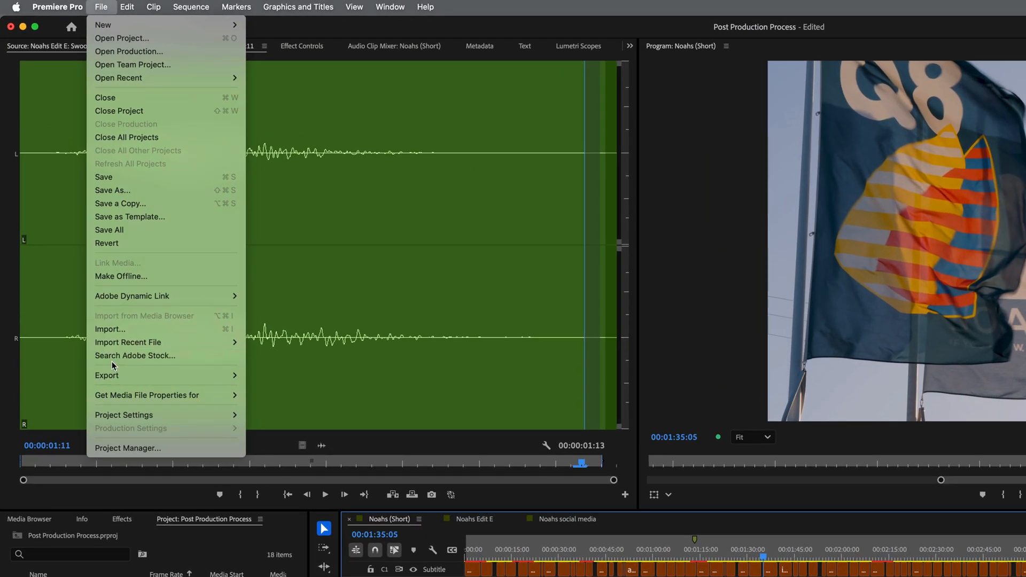
{"action": "mouse_move", "coordinate": [114, 375]}
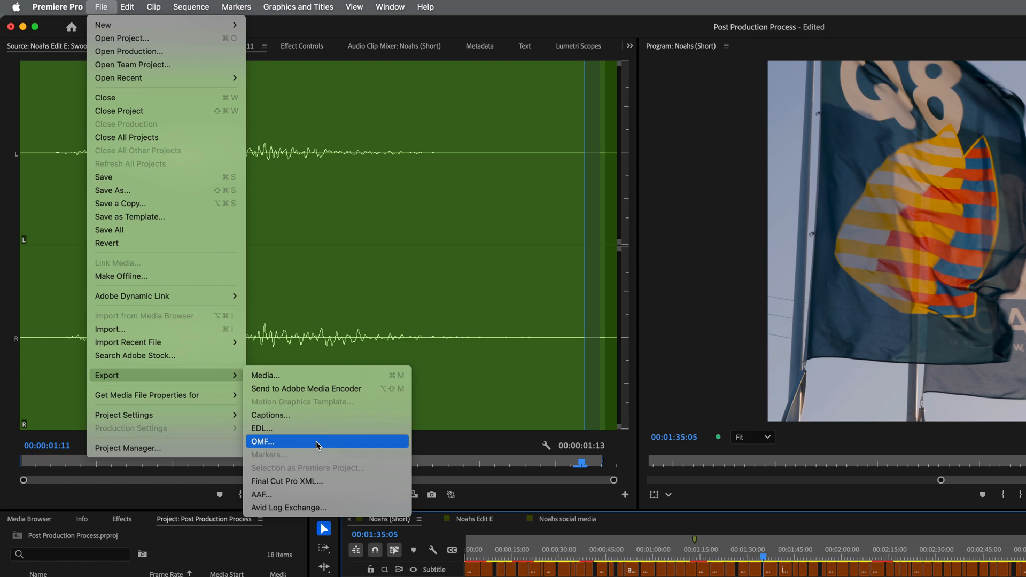
{"action": "left_click", "coordinate": [293, 497]}
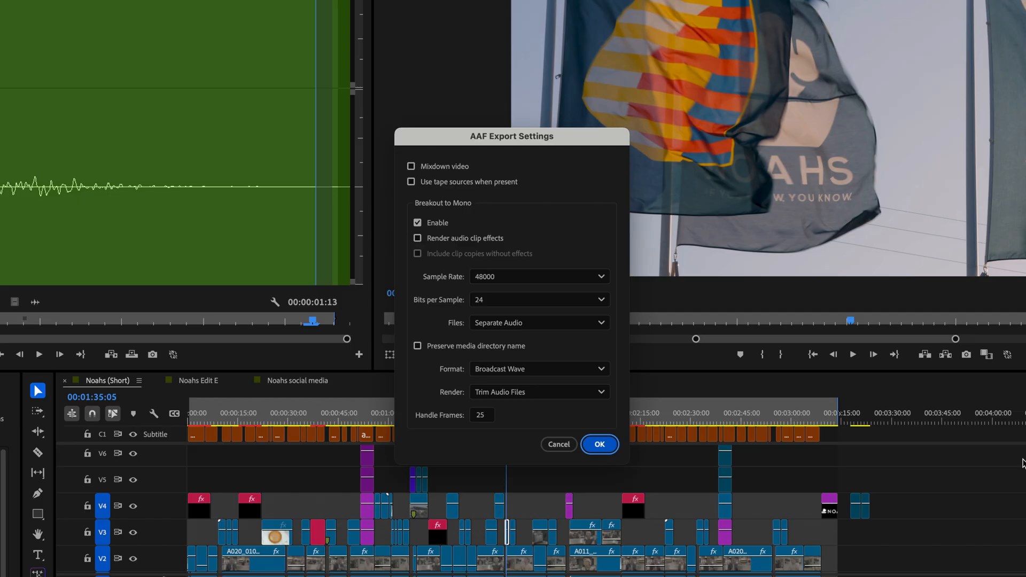
{"action": "left_click", "coordinate": [573, 279]}
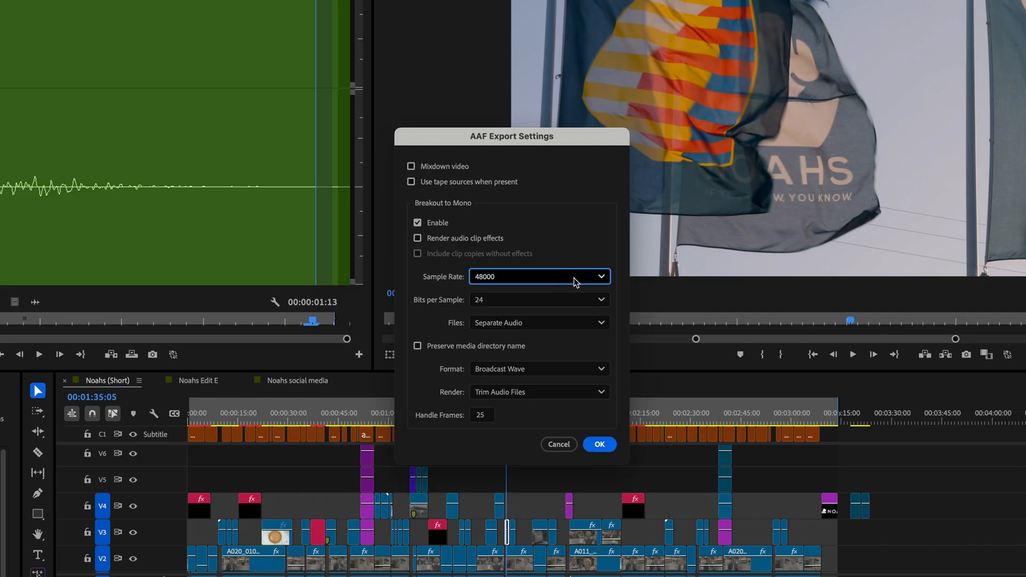
{"action": "left_click", "coordinate": [574, 279]}
{"action": "left_click", "coordinate": [521, 300]}
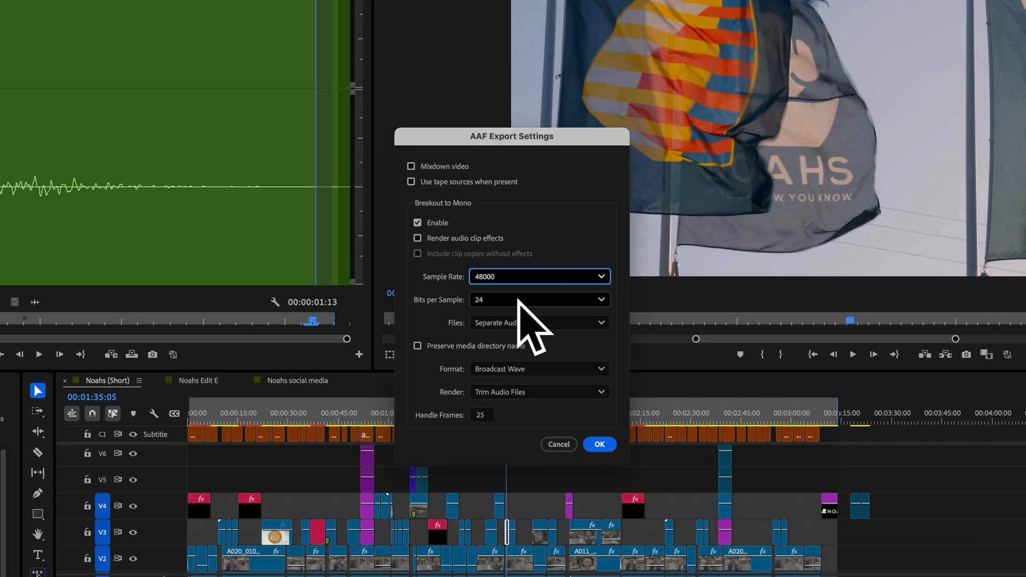
- Set Separate Audio, Trim Audio Files and 25 handle frames, and save the AAF as Noahs (Short) on the Desktop
{"action": "left_click", "coordinate": [539, 323]}
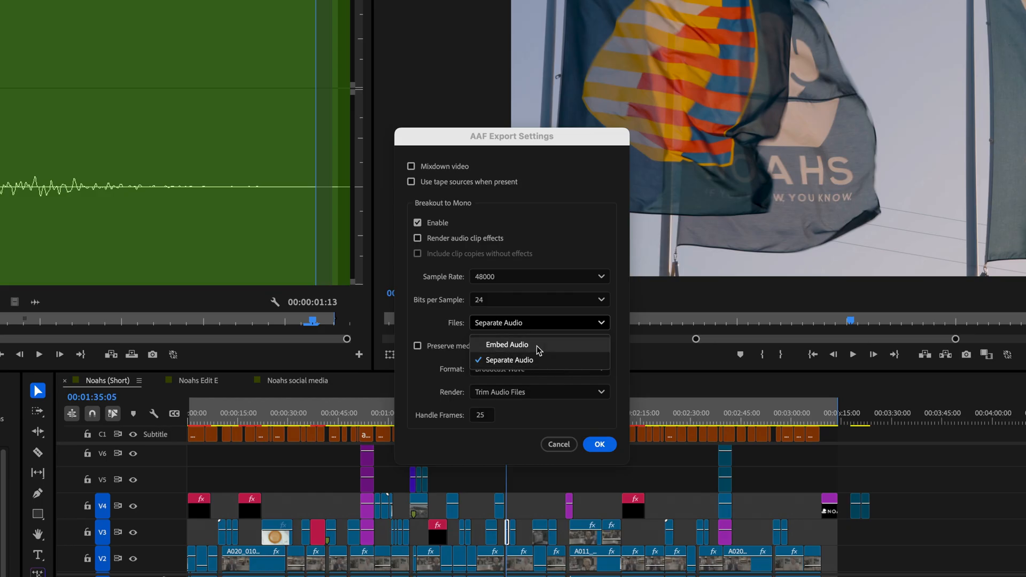
{"action": "left_click", "coordinate": [577, 359]}
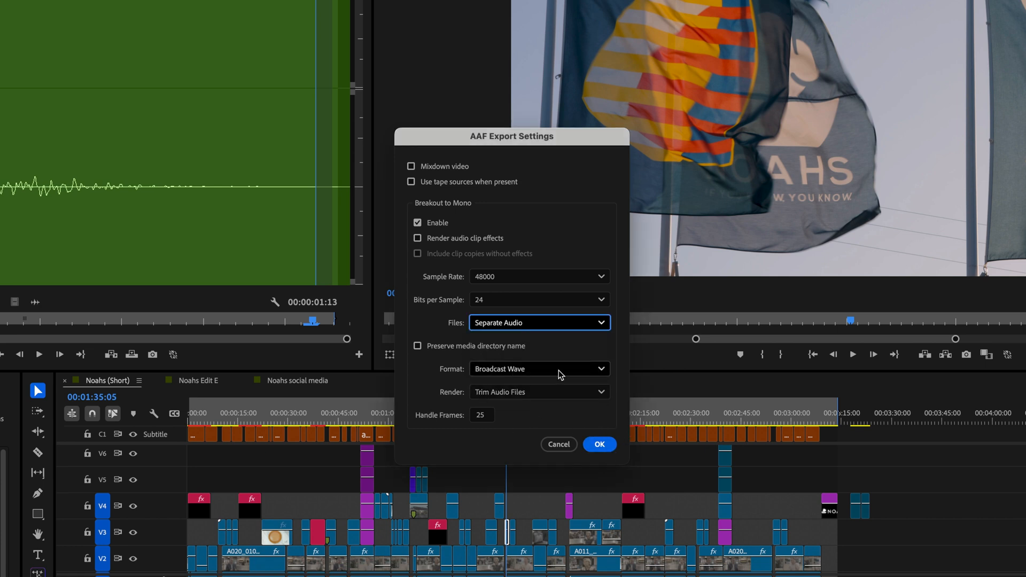
{"action": "left_click", "coordinate": [558, 395]}
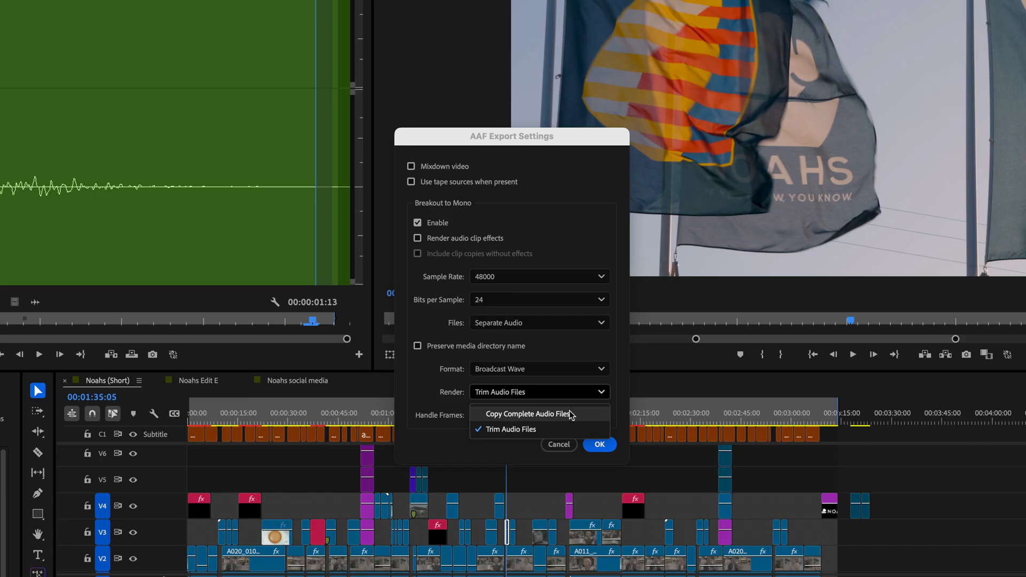
{"action": "left_click", "coordinate": [524, 431]}
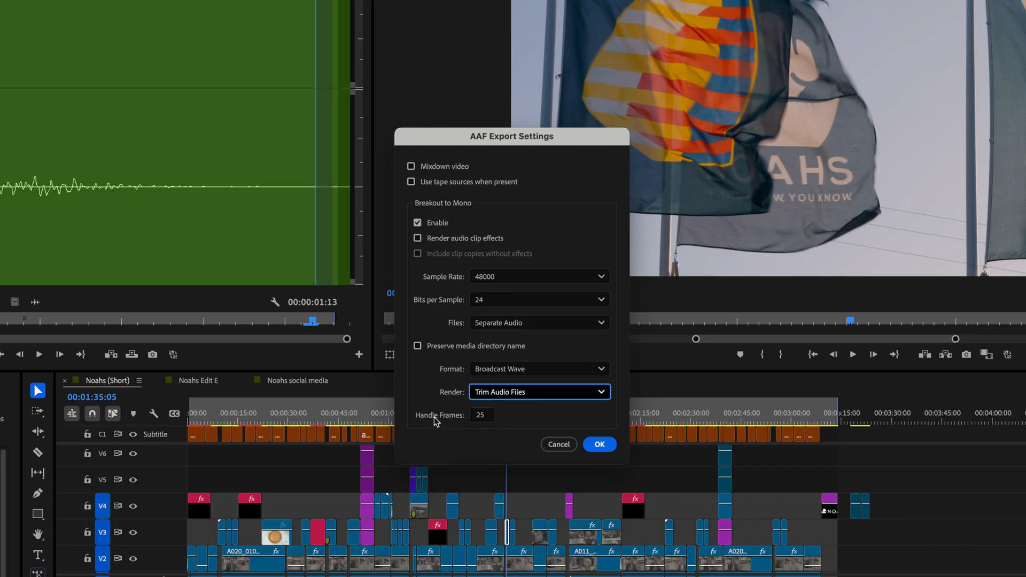
{"action": "left_click", "coordinate": [472, 417]}
{"action": "left_click", "coordinate": [600, 445]}
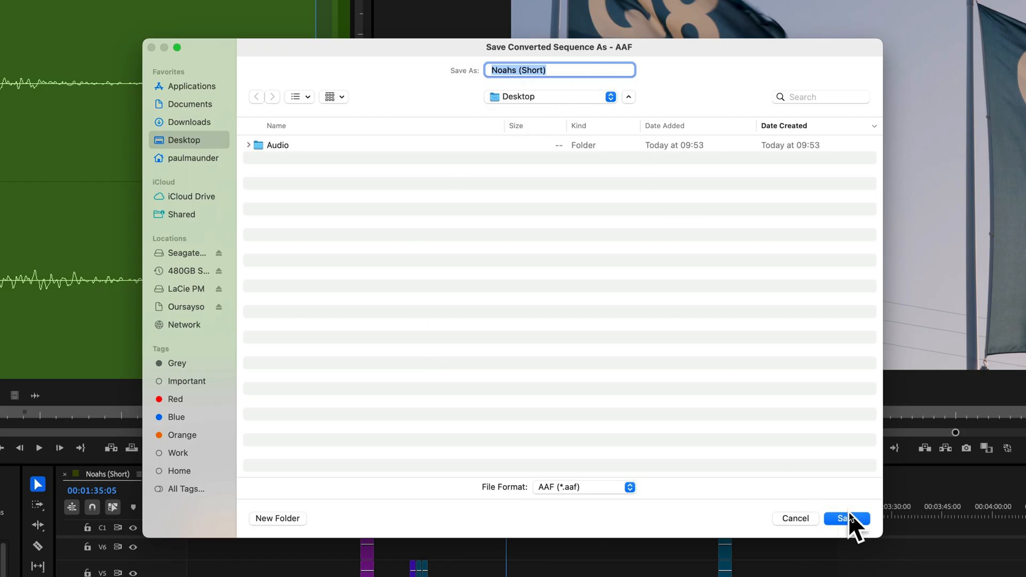
{"action": "left_click", "coordinate": [847, 518]}
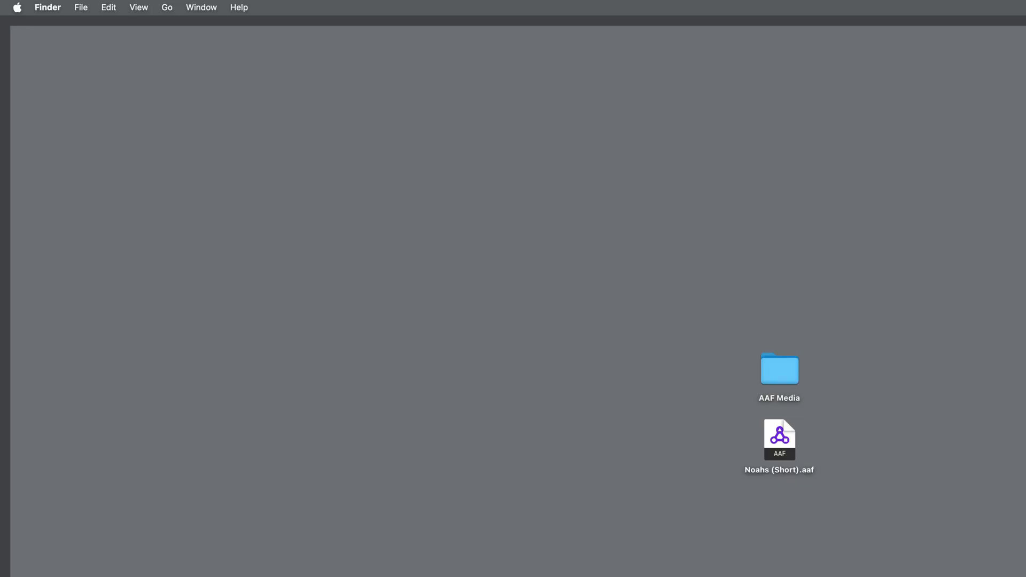
- Check the file info of Noahs (Short).aaf and look through the contents of the AAF Media folder on the desktop
{"action": "left_click", "coordinate": [786, 448]}
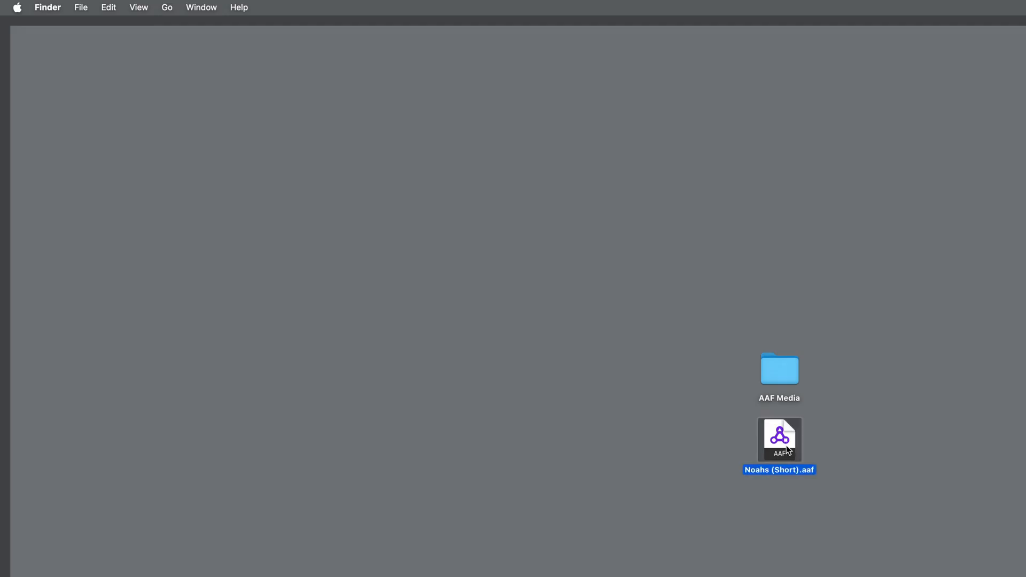
{"action": "key", "text": "super+i"}
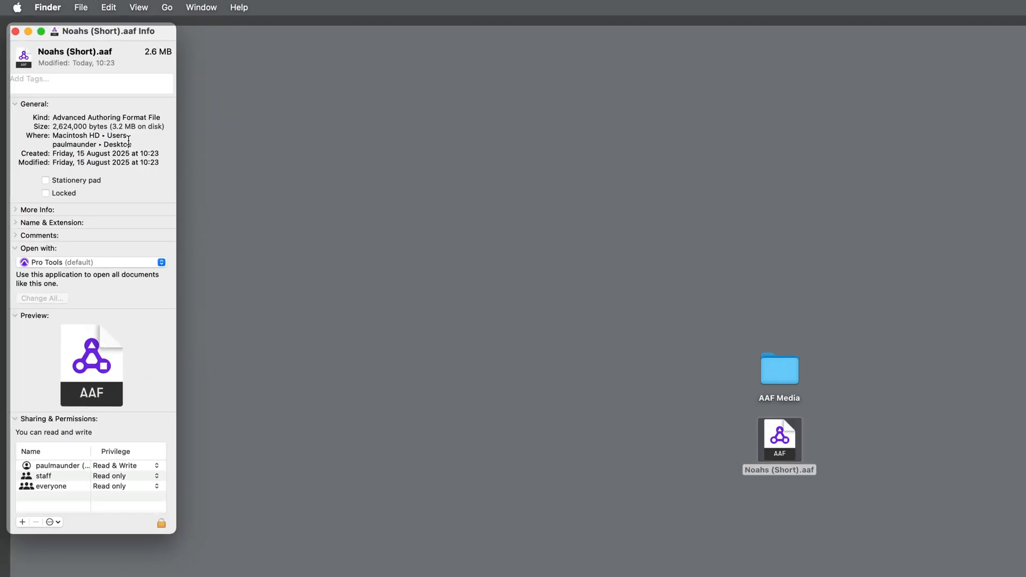
{"action": "left_click", "coordinate": [15, 31]}
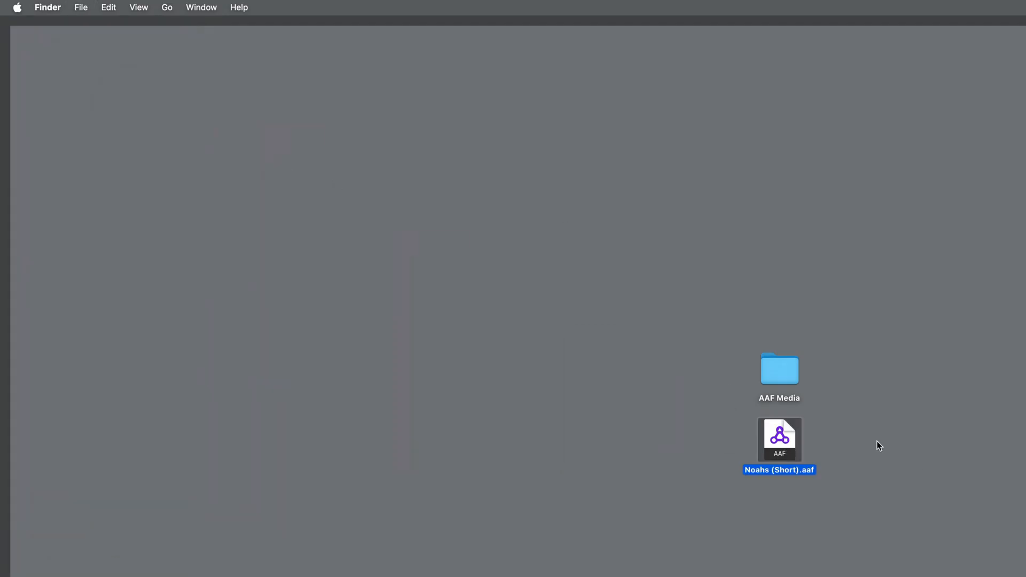
{"action": "double_click", "coordinate": [780, 369]}
{"action": "scroll", "coordinate": [602, 268], "scroll_direction": "down", "scroll_amount": 10}
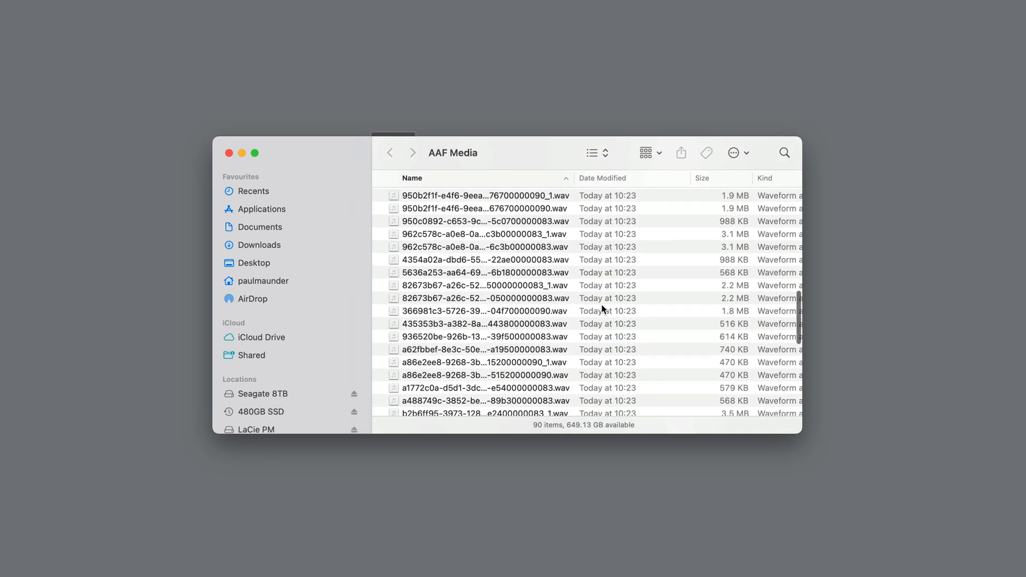
{"action": "left_click", "coordinate": [229, 153]}
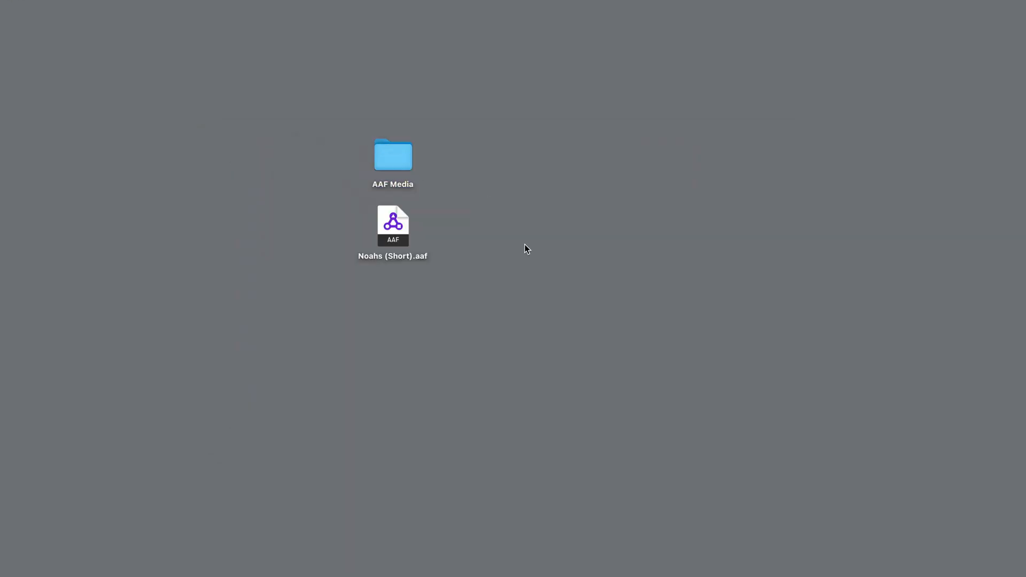
- Open Noahs (Short).aaf from the desktop in Pro Tools
{"action": "right_click", "coordinate": [392, 232]}
{"action": "mouse_move", "coordinate": [442, 249]}
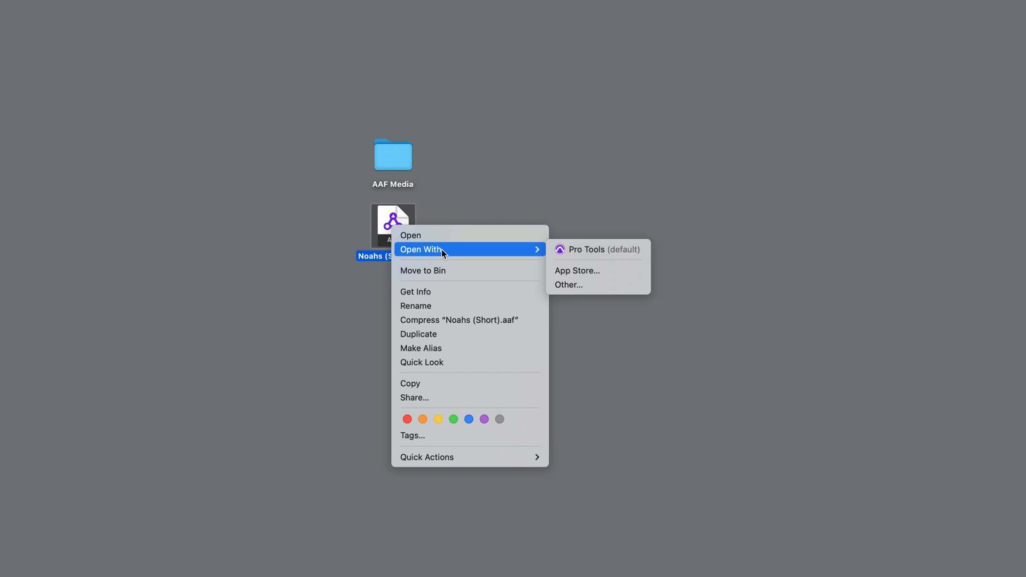
{"action": "left_click", "coordinate": [597, 251]}
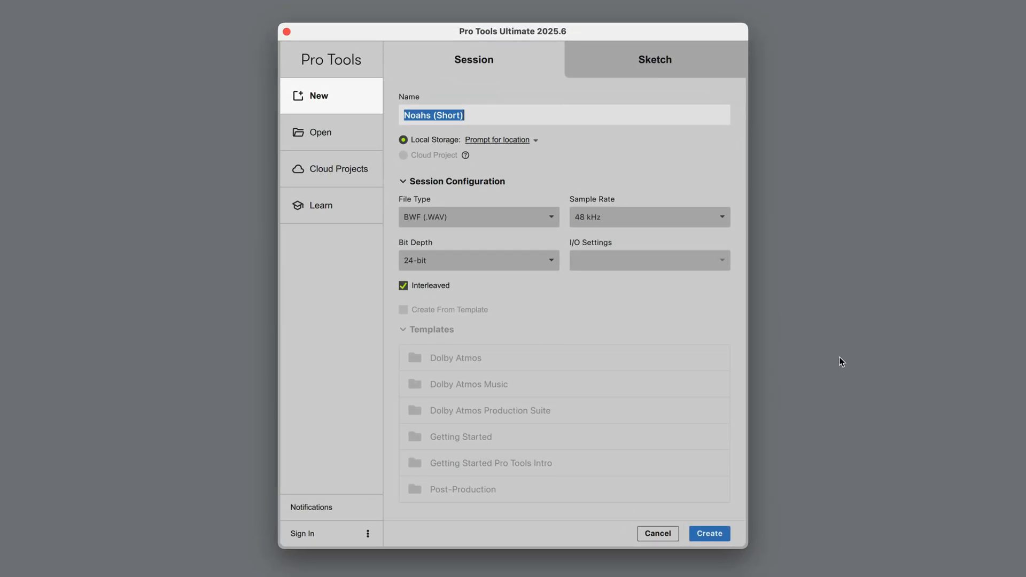
- Name the session "Noahs (Short version) mix" and create it on the Desktop
{"action": "left_click", "coordinate": [492, 116]}
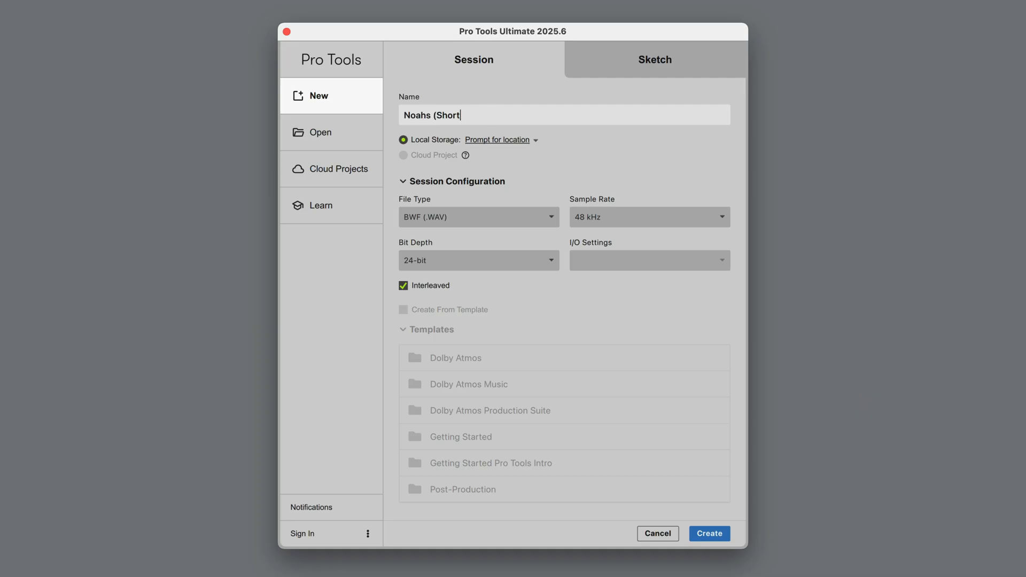
{"action": "type", "text": "version)mix"}
{"action": "left_click", "coordinate": [709, 536]}
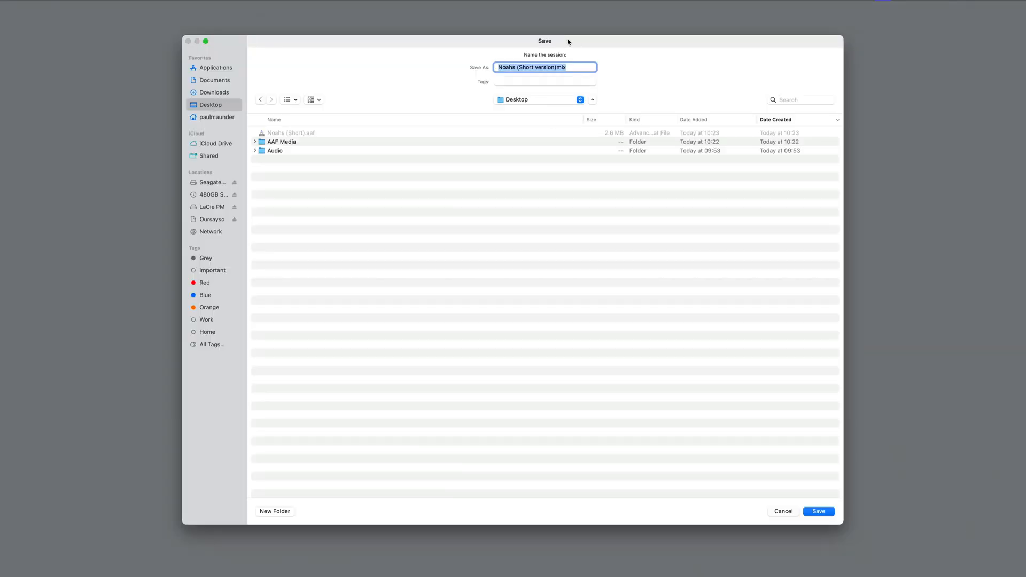
{"action": "left_click", "coordinate": [557, 68]}
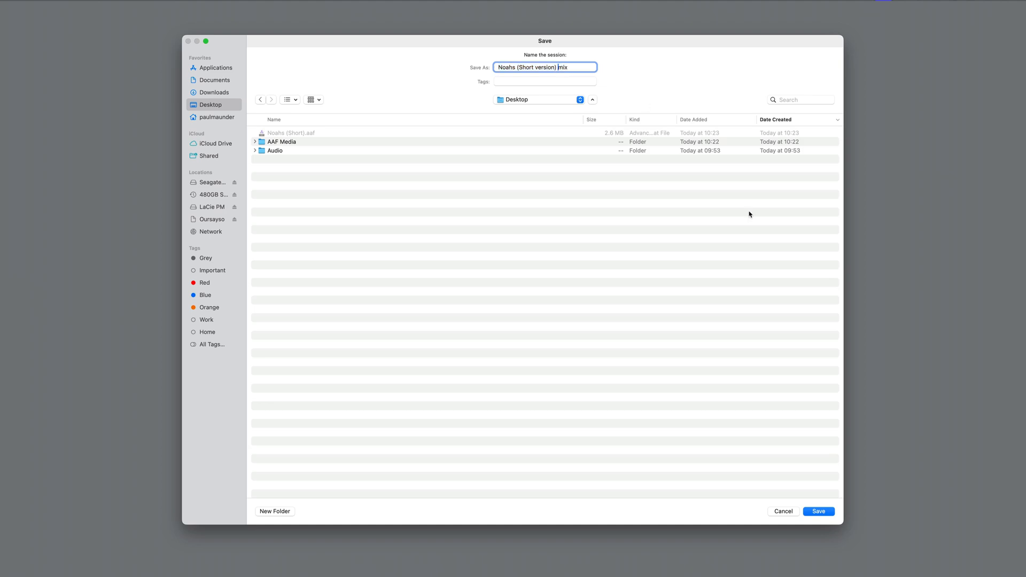
{"action": "left_click", "coordinate": [817, 510]}
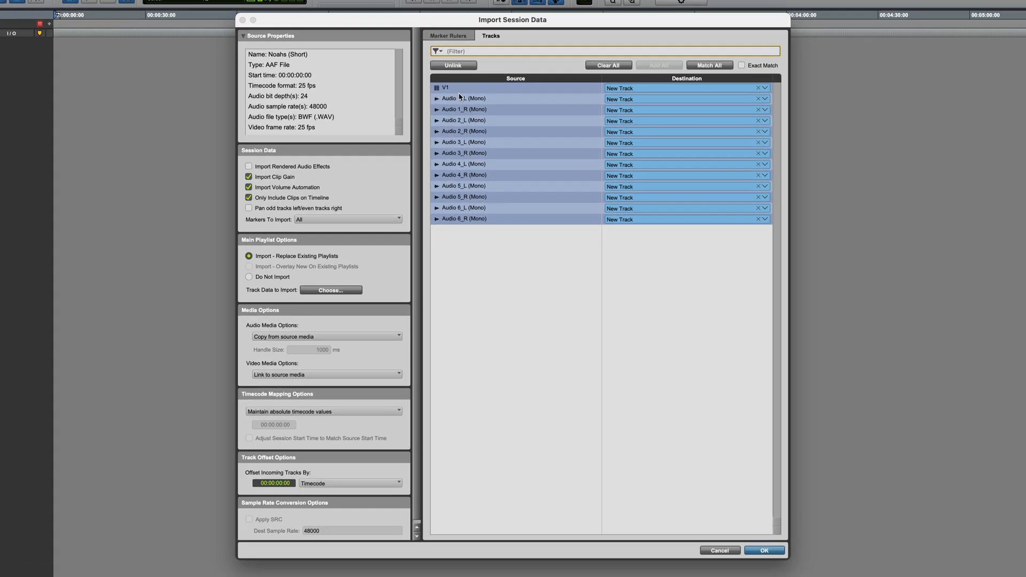
- Exclude the V1 video track from the session data import, keeping the audio tracks as new tracks
{"action": "left_click", "coordinate": [483, 89]}
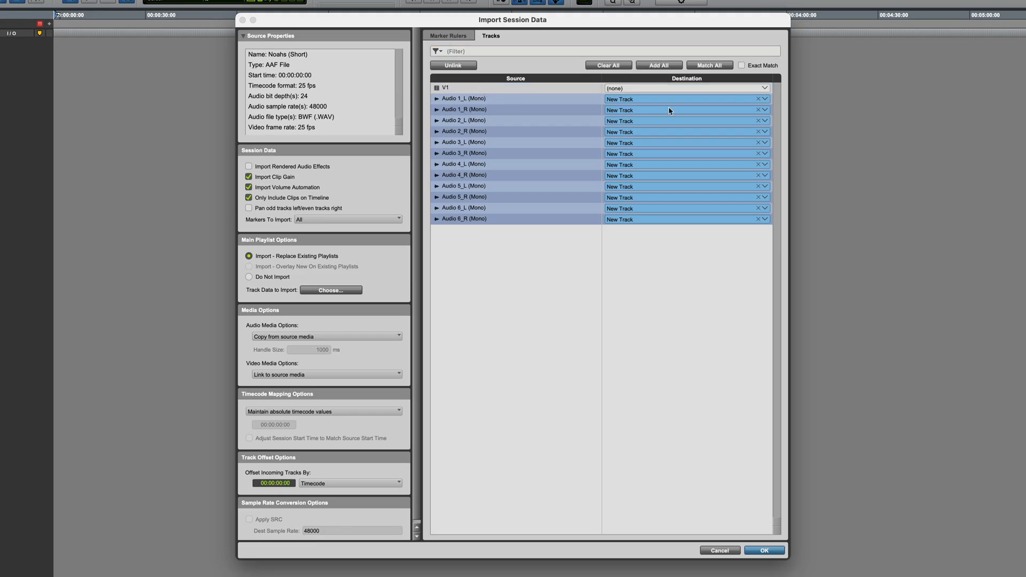
{"action": "left_click", "coordinate": [536, 86]}
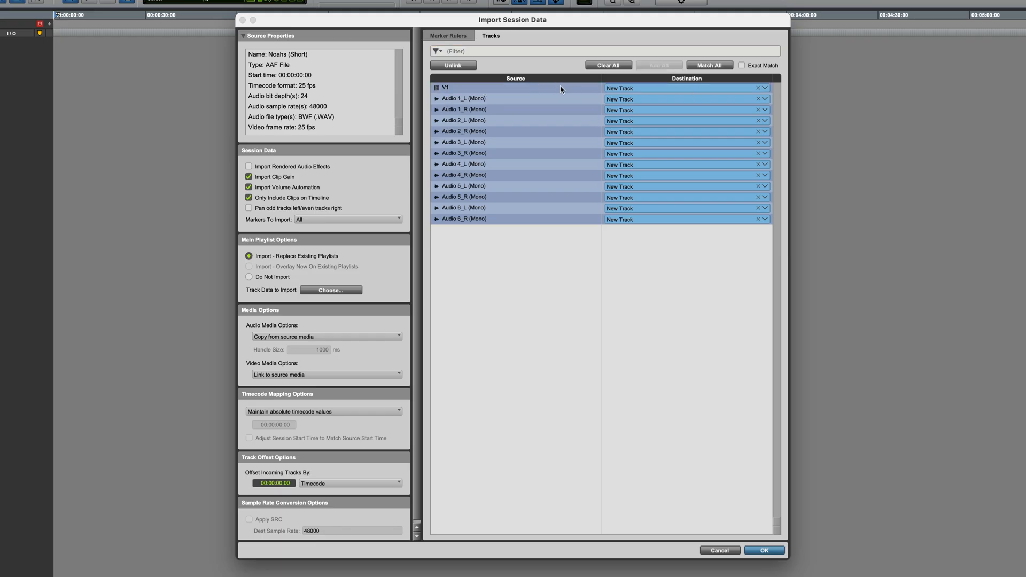
{"action": "left_click", "coordinate": [533, 87]}
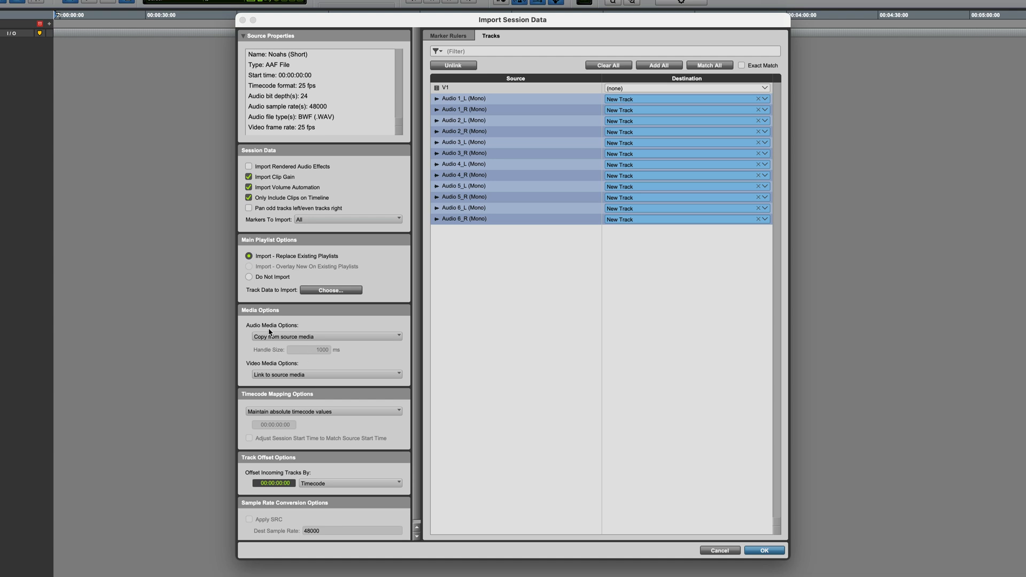
- Keep the audio media option at Copy from source media and import the session data
{"action": "left_click", "coordinate": [293, 337]}
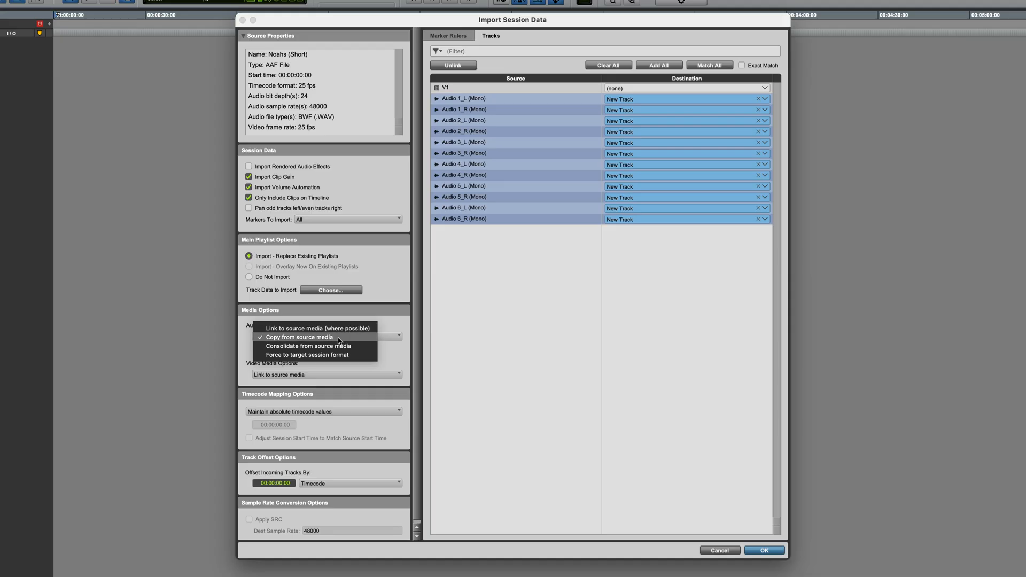
{"action": "left_click", "coordinate": [299, 339]}
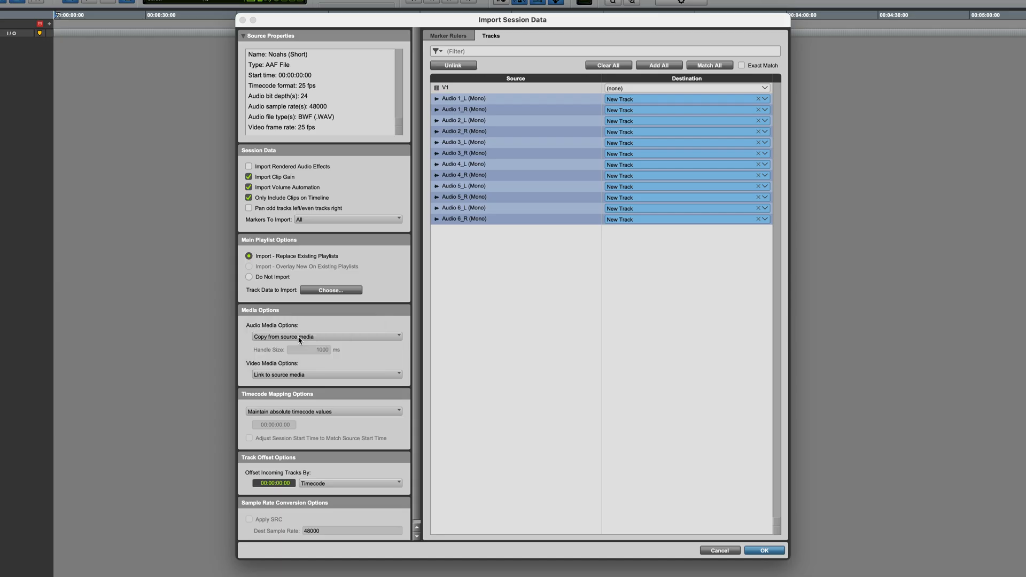
{"action": "left_click", "coordinate": [765, 552]}
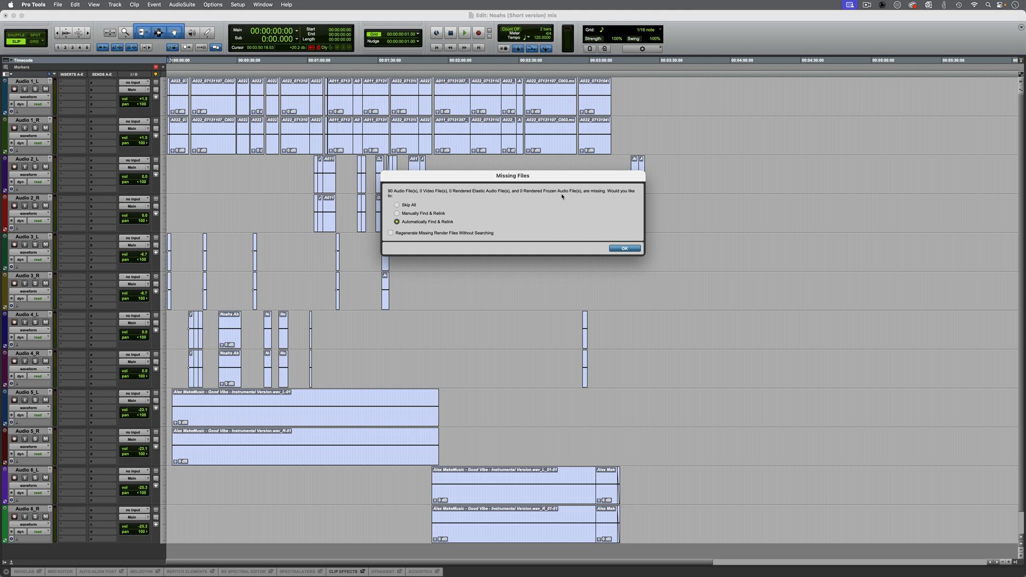
- Choose Manually Find & Relink for the missing files and select the user's Desktop folder as the search area
{"action": "left_click", "coordinate": [415, 214]}
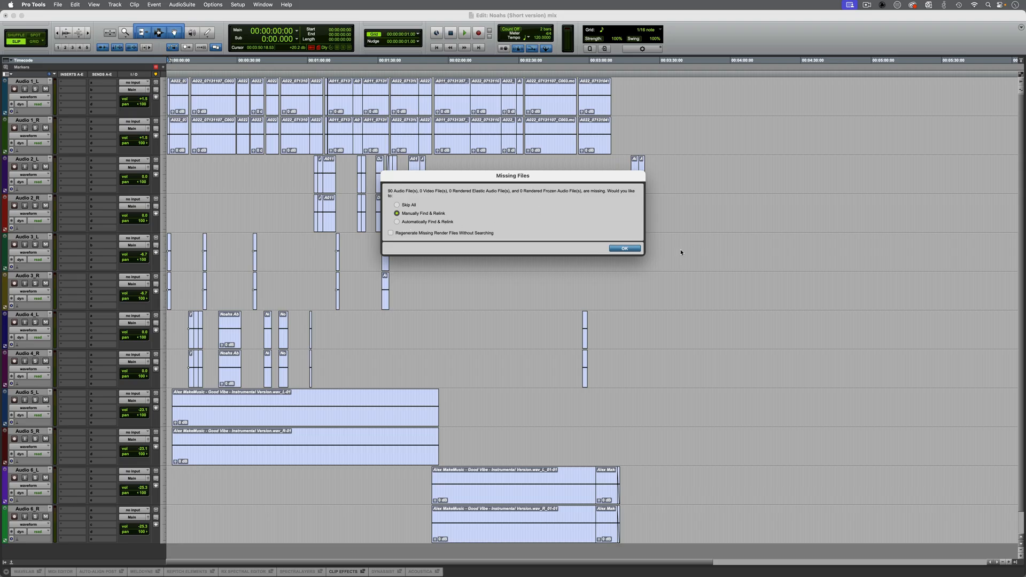
{"action": "left_click", "coordinate": [624, 252]}
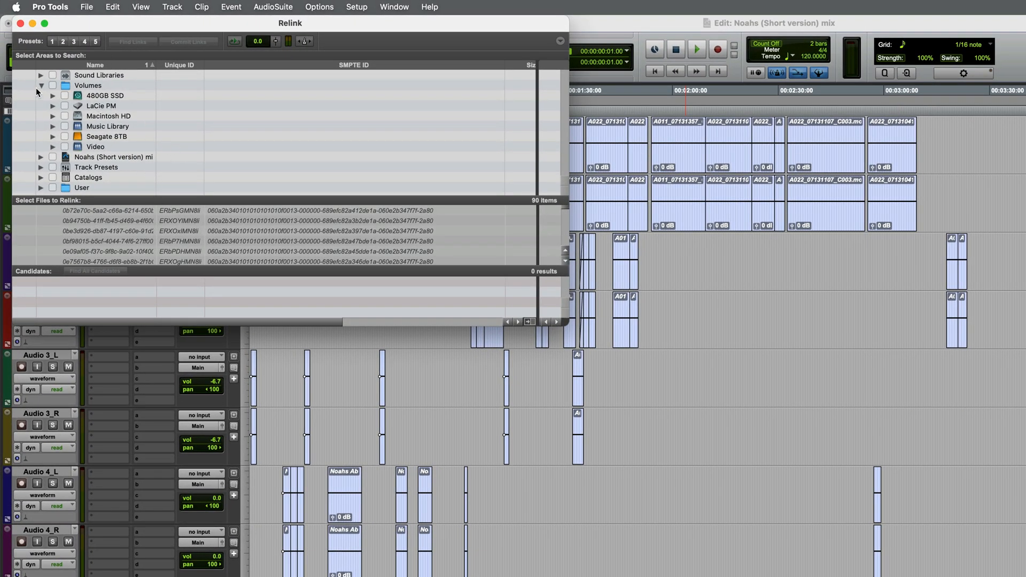
{"action": "left_click", "coordinate": [41, 187]}
{"action": "scroll", "coordinate": [196, 172], "scroll_direction": "down", "scroll_amount": 2}
{"action": "scroll", "coordinate": [172, 170], "scroll_direction": "down", "scroll_amount": 1}
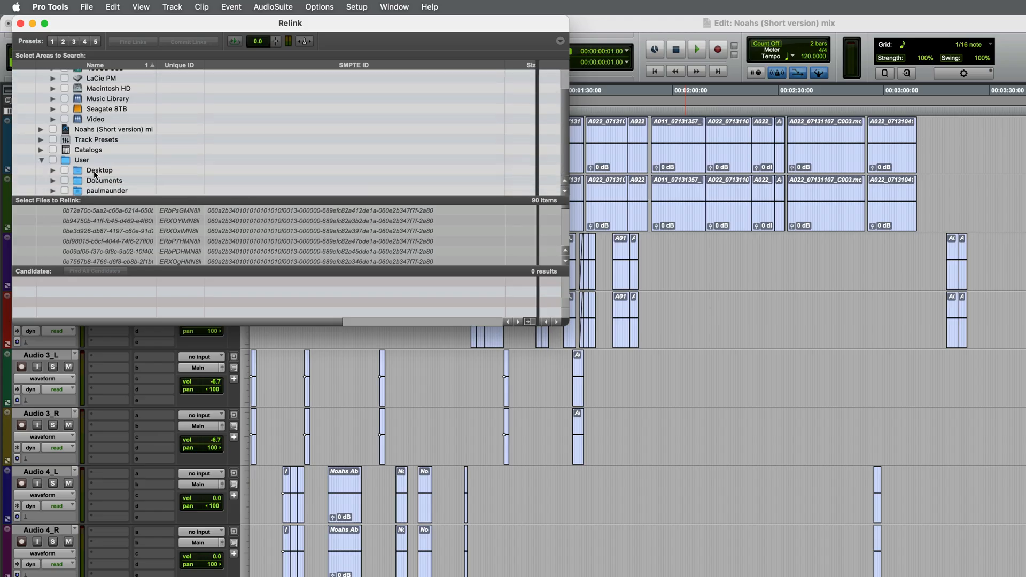
{"action": "left_click", "coordinate": [65, 169]}
- Find links for all the missing files listed for relinking and commit the links
{"action": "left_click", "coordinate": [115, 211]}
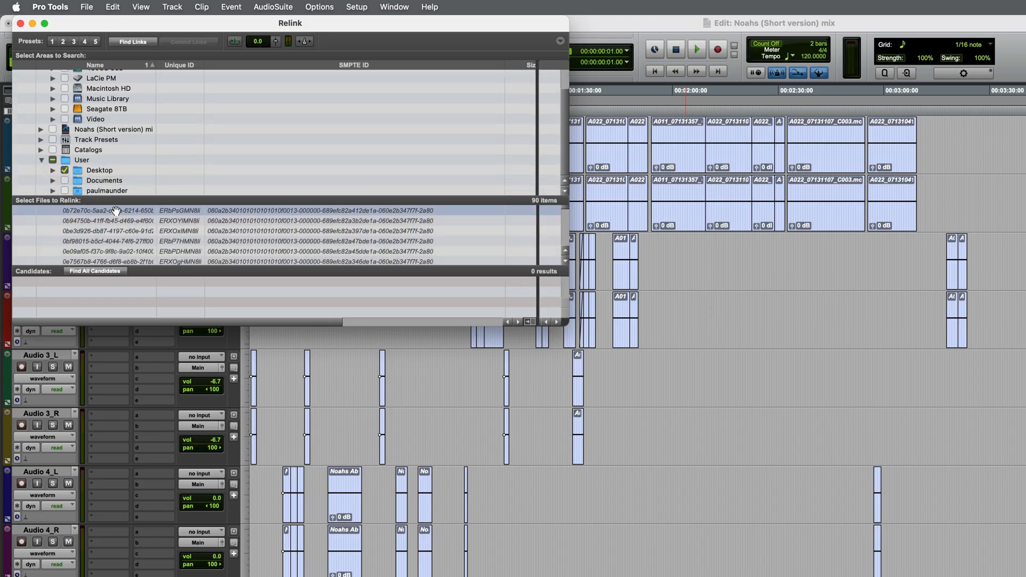
{"action": "key", "text": "super+a"}
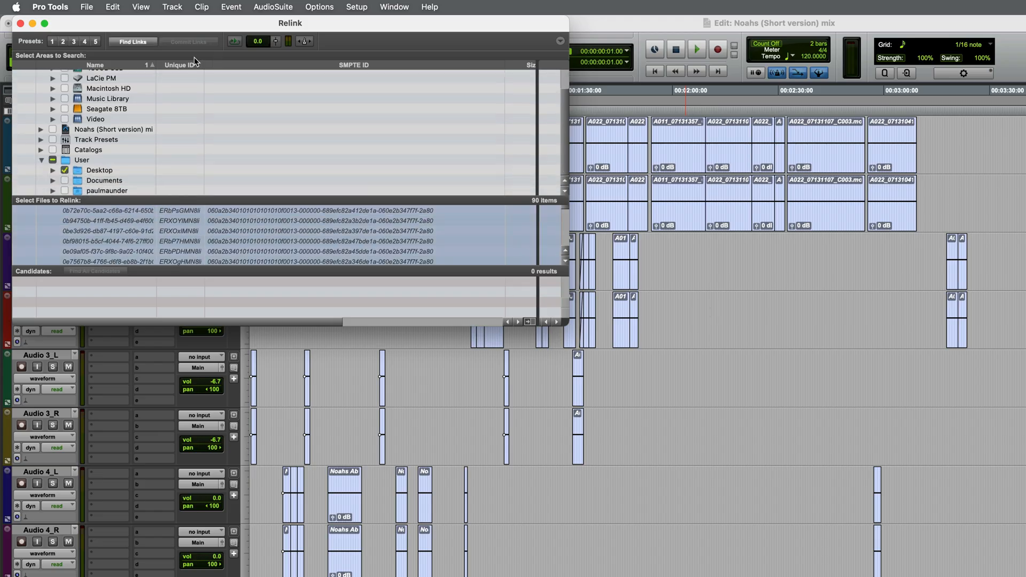
{"action": "left_click", "coordinate": [133, 43]}
{"action": "key", "text": "Return"}
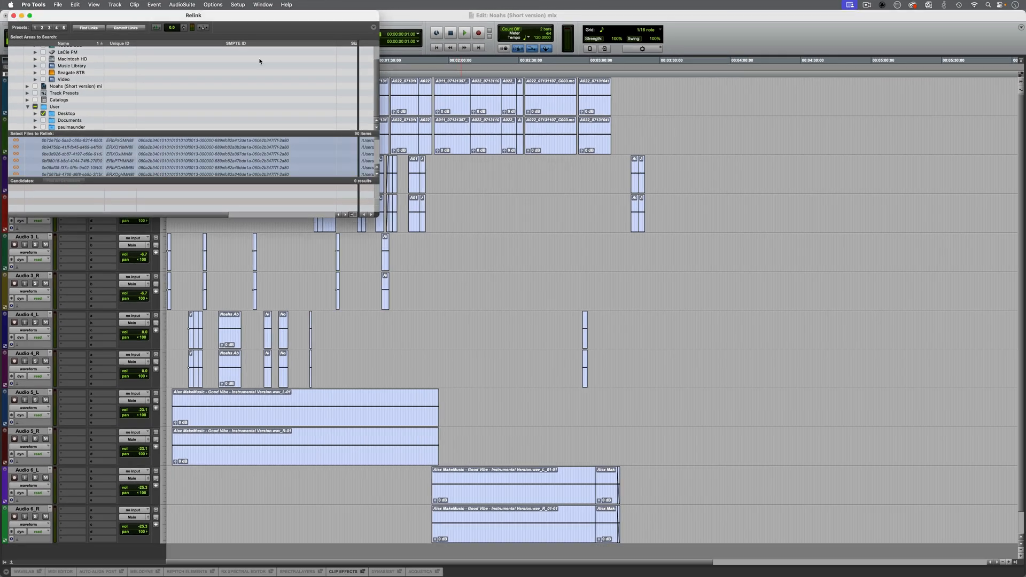
{"action": "left_click", "coordinate": [124, 28]}
{"action": "left_click", "coordinate": [583, 236]}
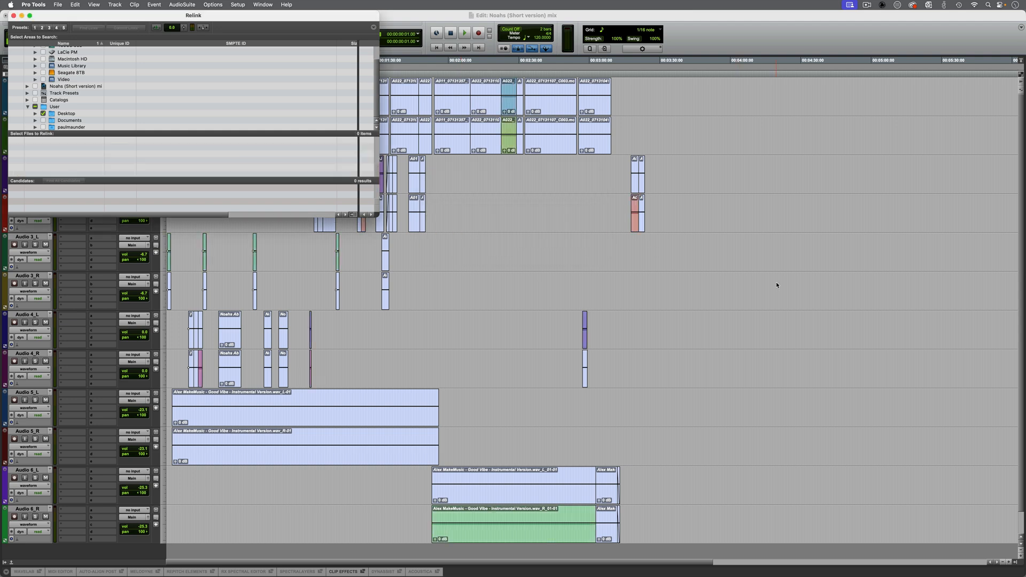
- Close the Relink window and play the relinked audio near the sequence start and from about 00:02:03
{"action": "left_click", "coordinate": [13, 15]}
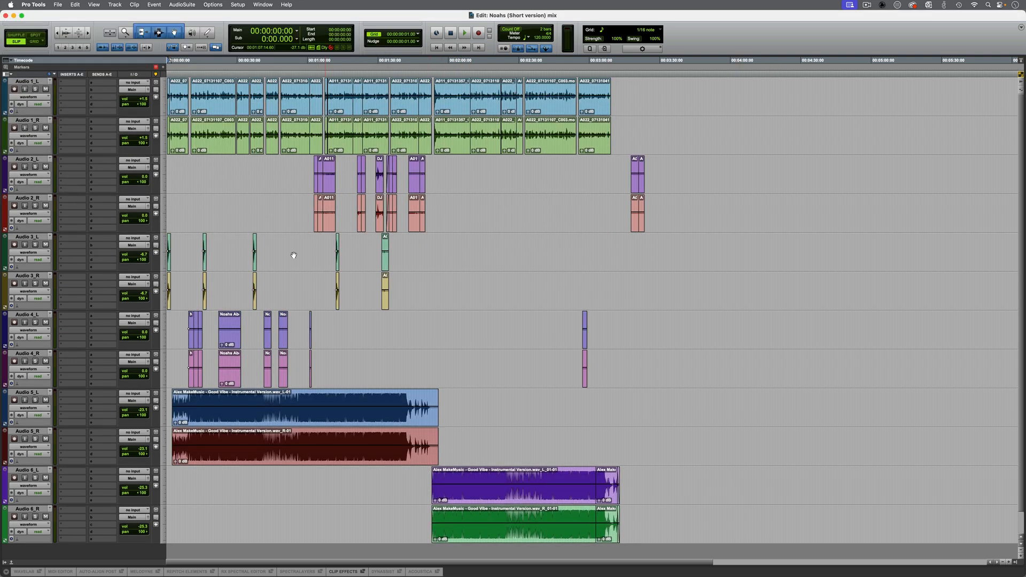
{"action": "left_click", "coordinate": [175, 167]}
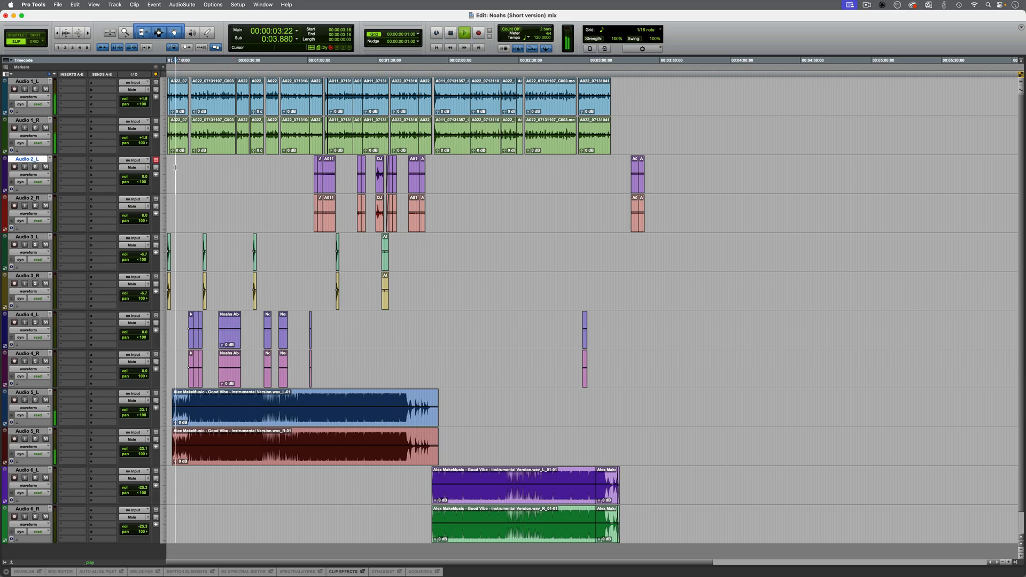
{"action": "key", "text": "space"}
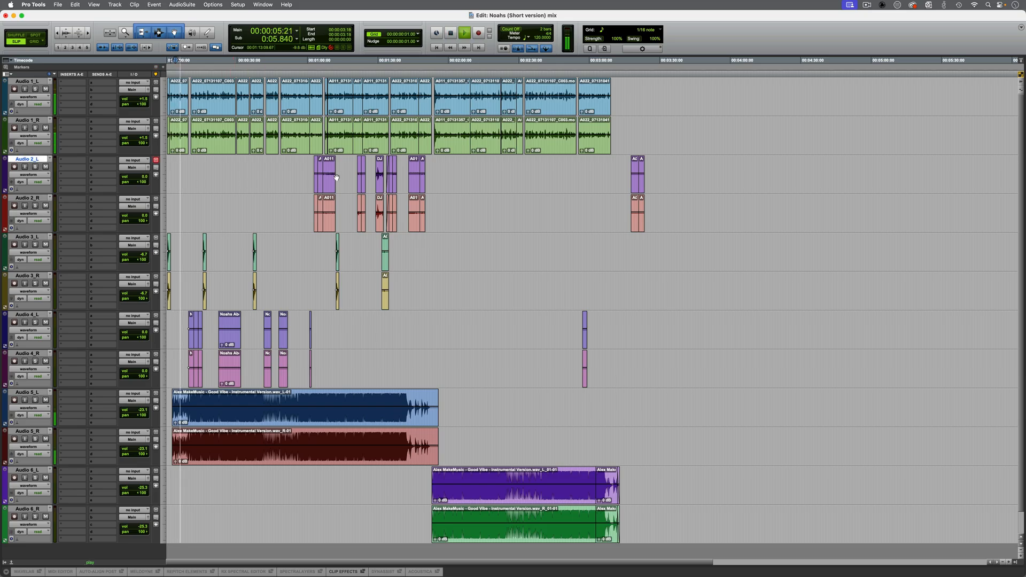
{"action": "left_click", "coordinate": [457, 170]}
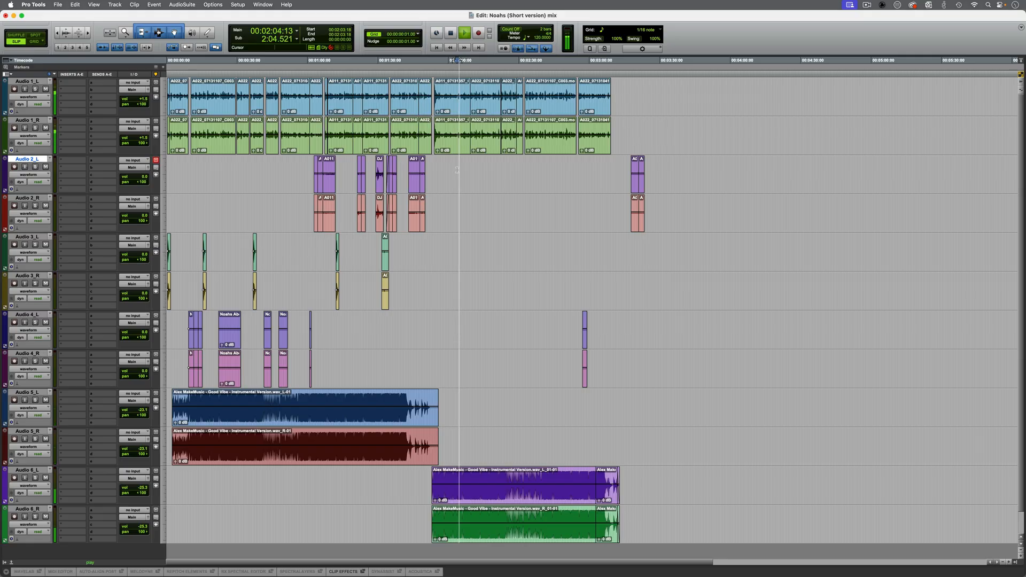
{"action": "key", "text": "space"}
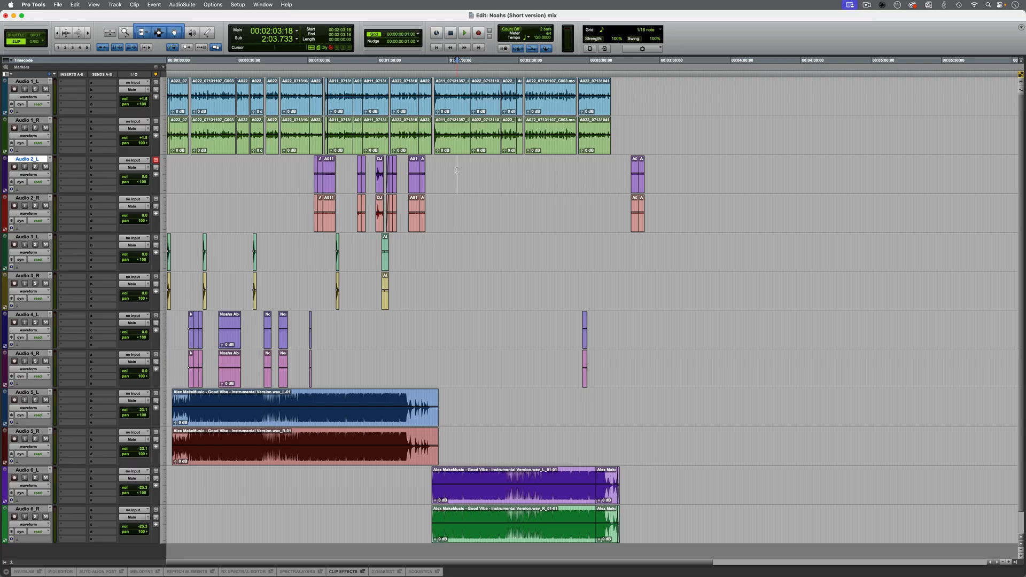
- Switch to Finder and move Noahs (Short).mp4 from the Desktop into the Video Files folder of the Noahs (Short version) mix session
{"action": "key", "text": "super+Tab"}
{"action": "key", "text": "super+Tab"}
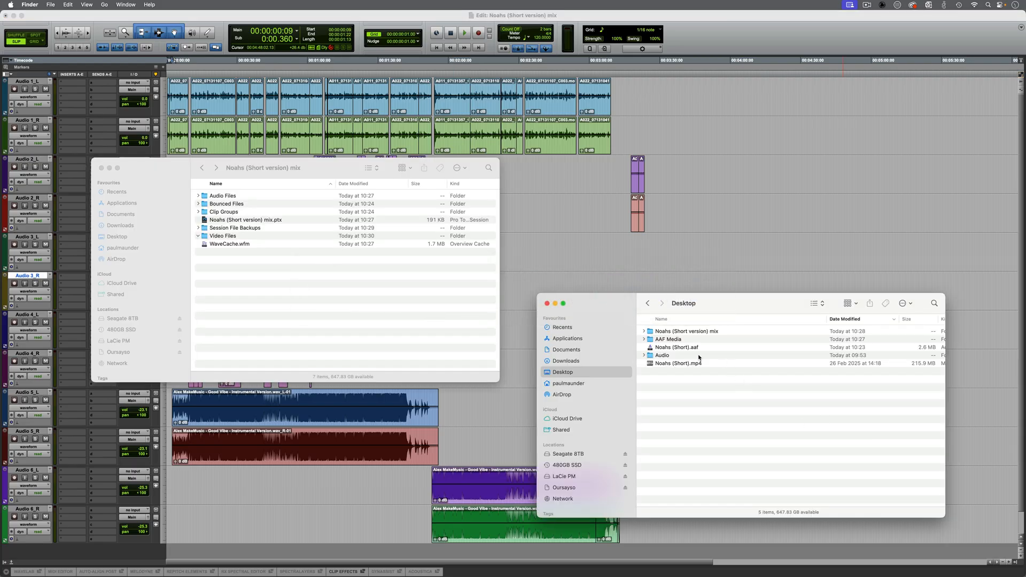
{"action": "left_click_drag", "start_coordinate": [680, 364], "coordinate": [241, 236]}
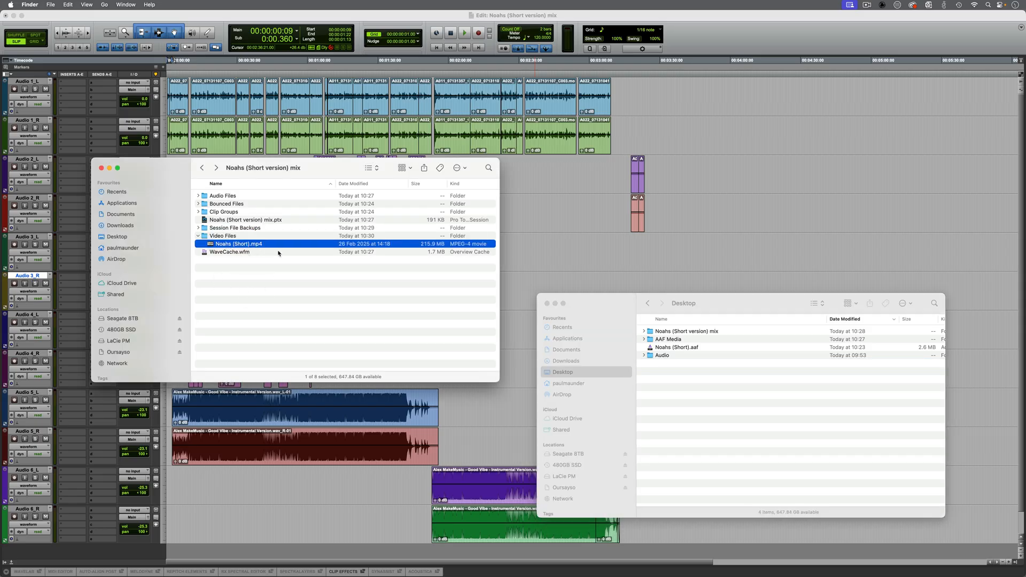
- Import Noahs (Short).mp4 from Video Files into the Pro Tools session as a new track at Session Start, and place that track above Audio 1_L
{"action": "left_click", "coordinate": [220, 237]}
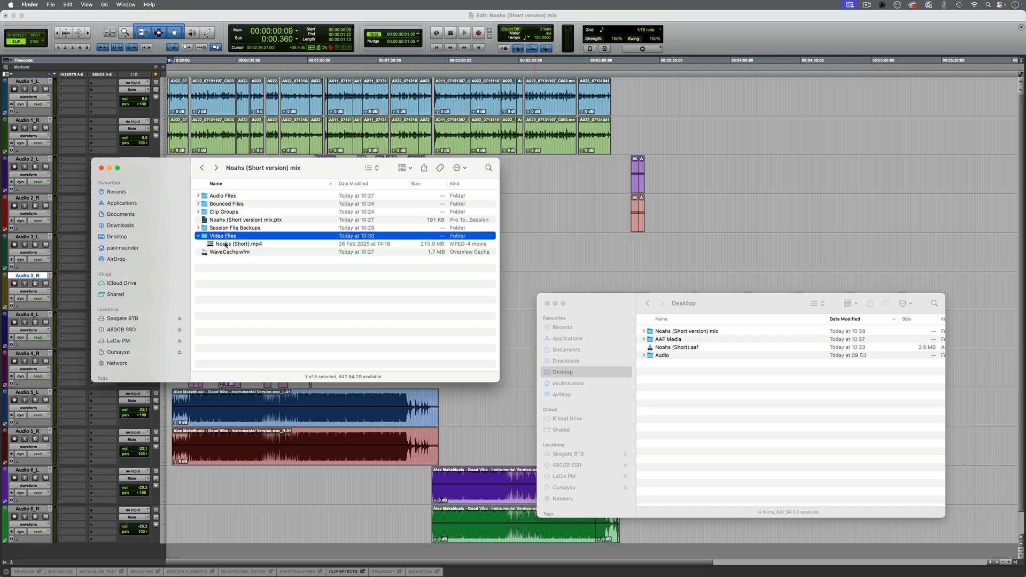
{"action": "left_click", "coordinate": [215, 245]}
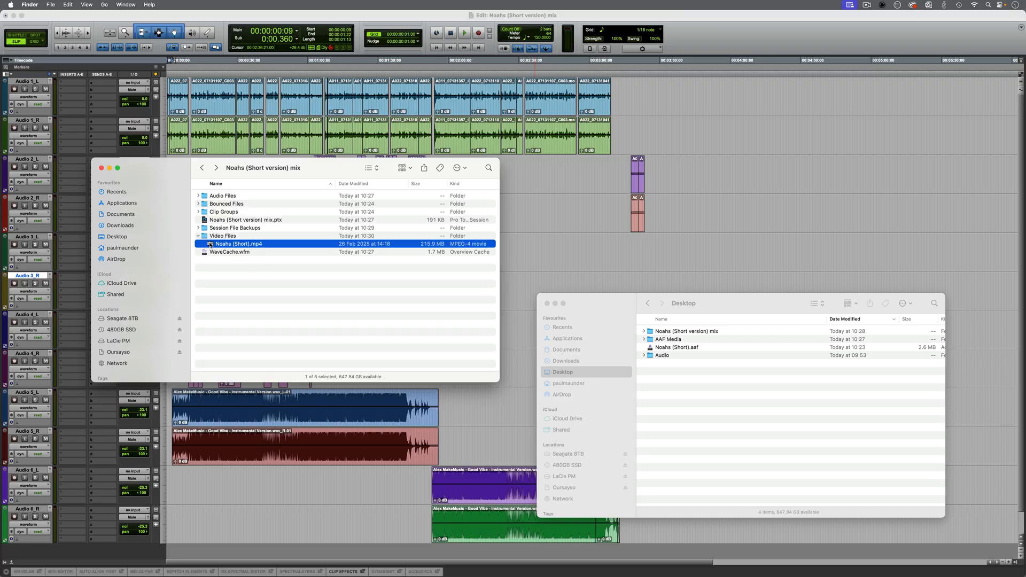
{"action": "left_click_drag", "start_coordinate": [210, 245], "coordinate": [556, 242]}
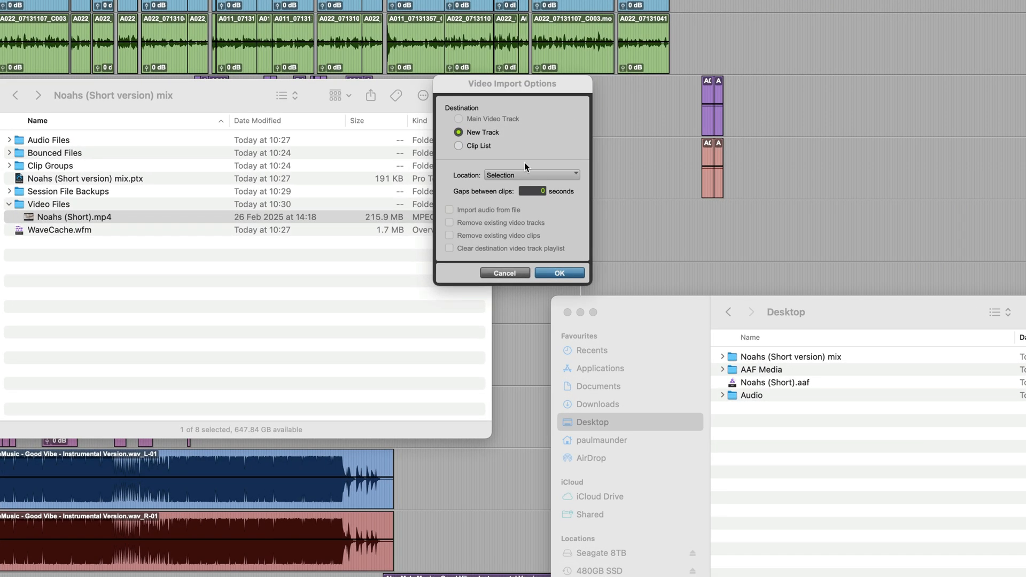
{"action": "left_click", "coordinate": [529, 173]}
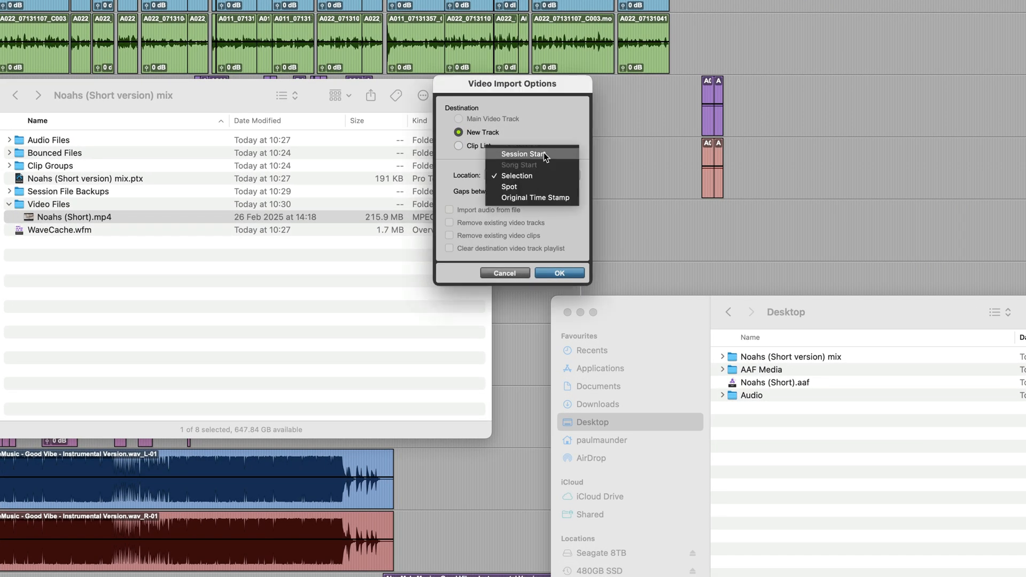
{"action": "left_click", "coordinate": [544, 152]}
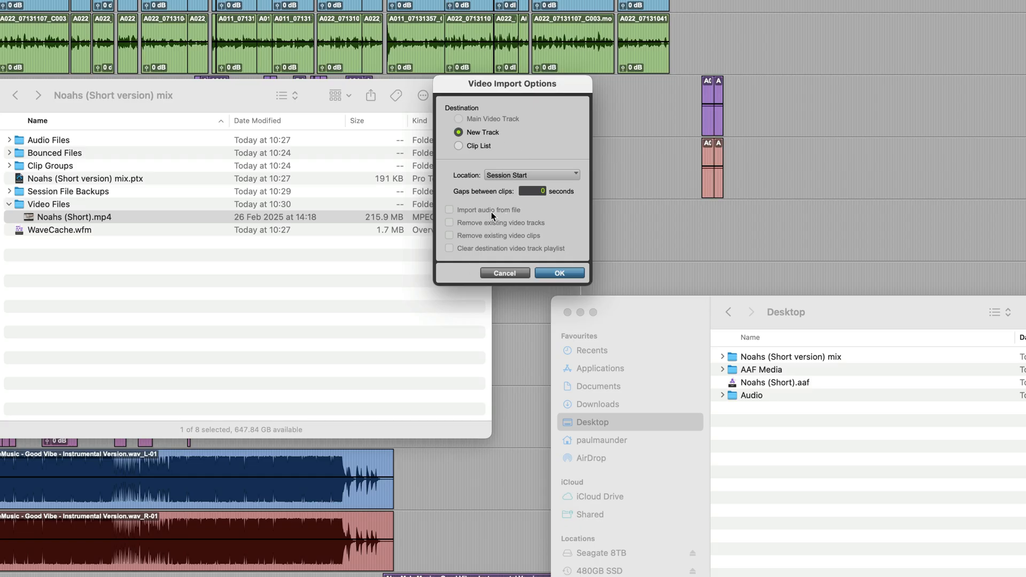
{"action": "left_click", "coordinate": [559, 273]}
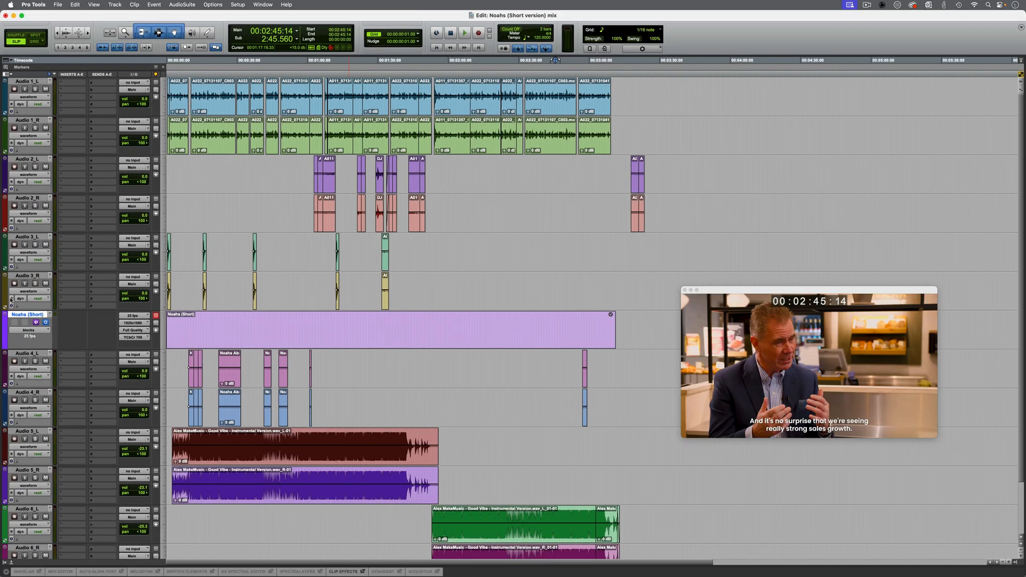
{"action": "left_click_drag", "start_coordinate": [23, 314], "coordinate": [52, 105]}
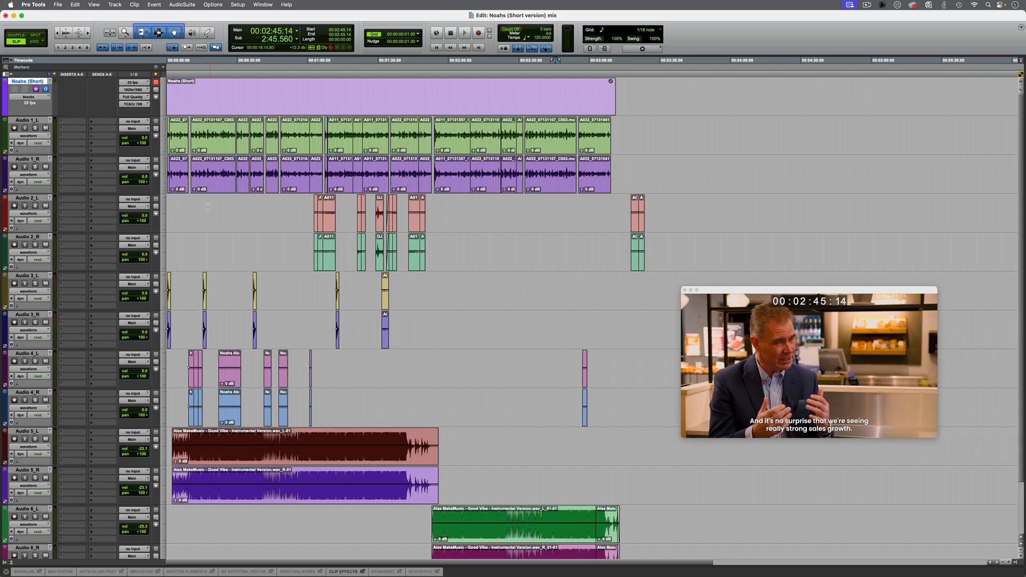
- Play the session from about 00:00:17, 00:01:17, 00:01:41 and 00:03:02 to check the video's sync with the audio
{"action": "left_click", "coordinate": [207, 207]}
{"action": "key", "text": "space"}
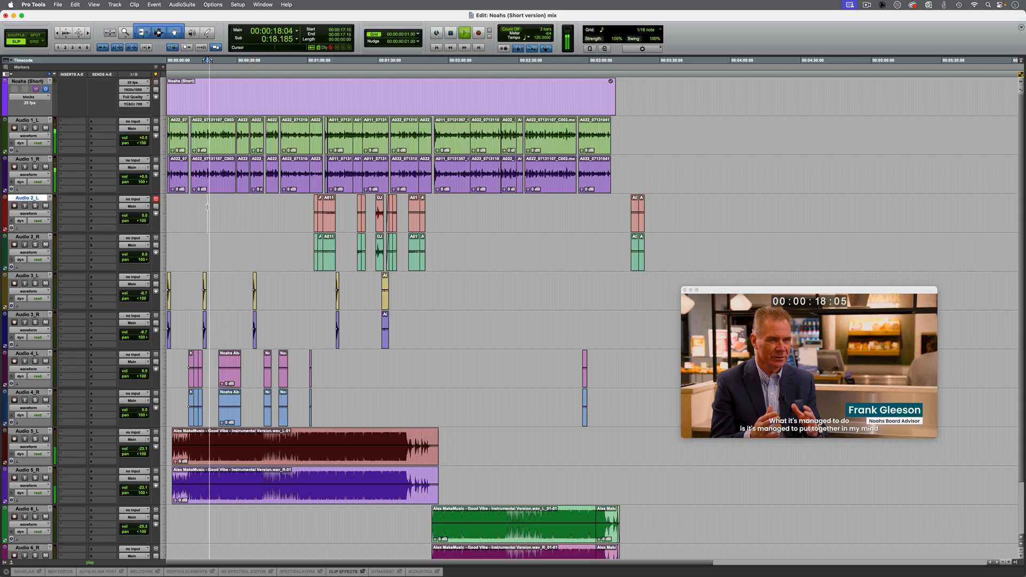
{"action": "key", "text": "space"}
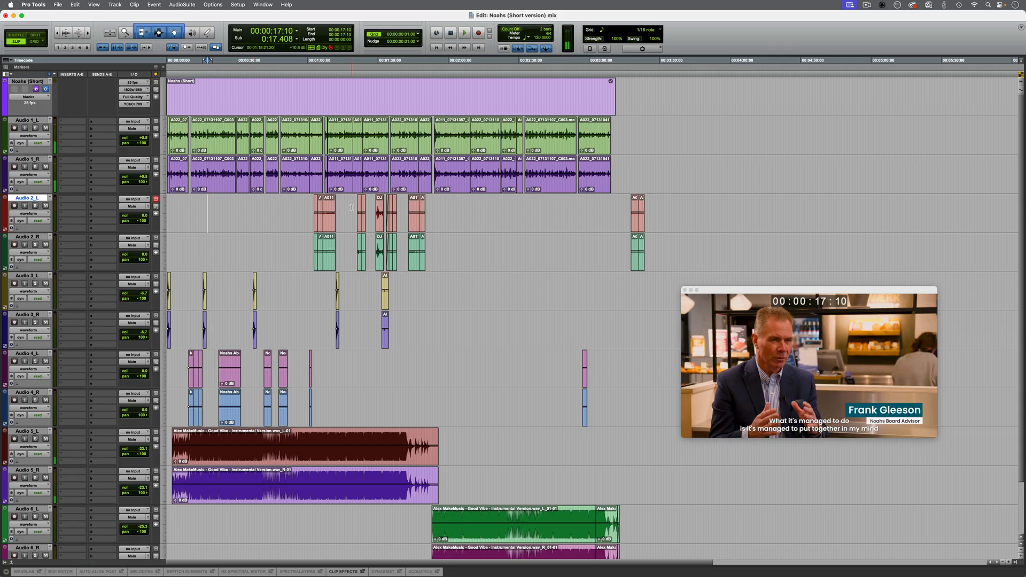
{"action": "left_click", "coordinate": [348, 208]}
{"action": "key", "text": "space"}
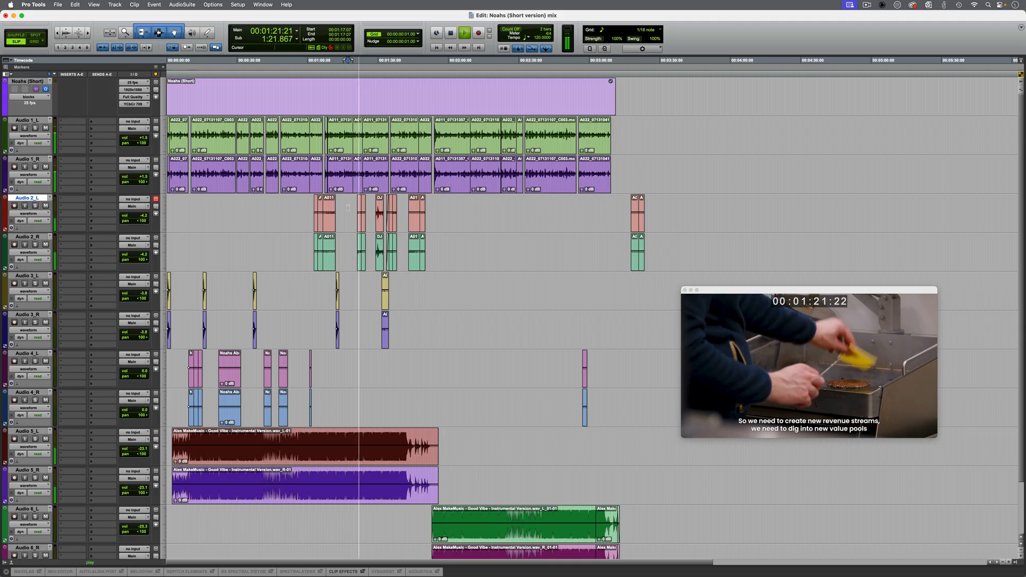
{"action": "key", "text": "space"}
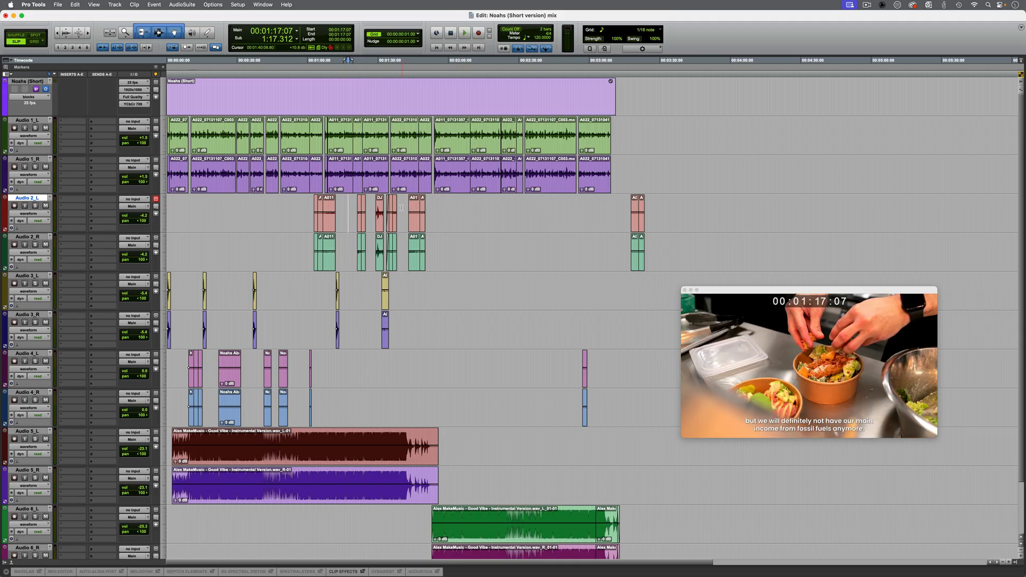
{"action": "left_click", "coordinate": [403, 207]}
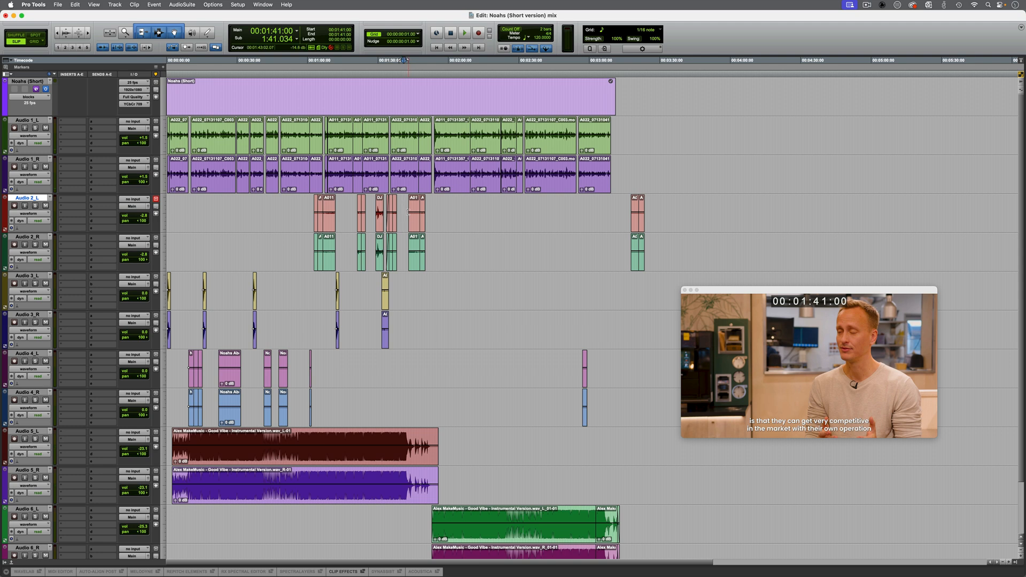
{"action": "key", "text": "space"}
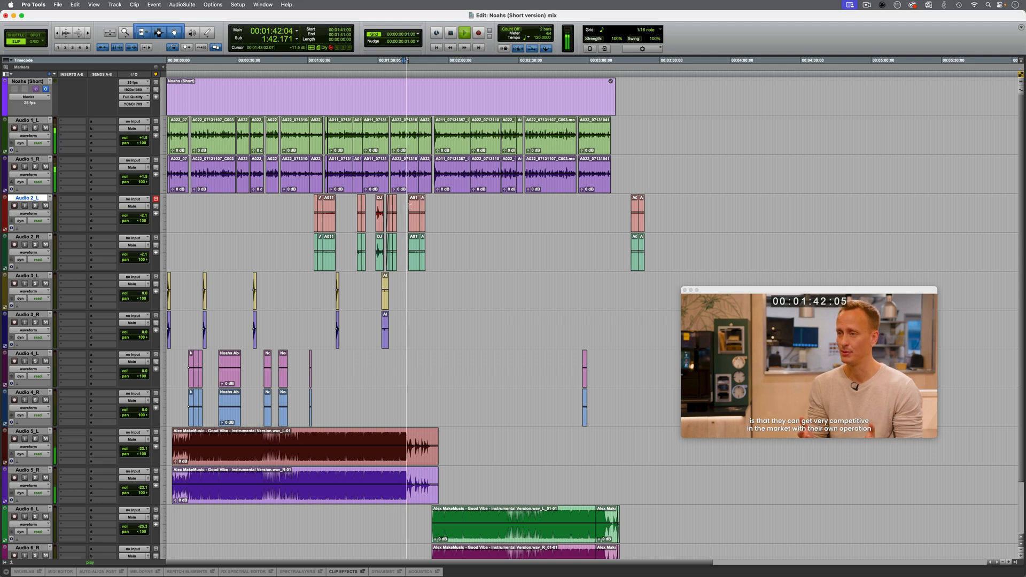
{"action": "key", "text": "space"}
{"action": "left_click", "coordinate": [594, 208]}
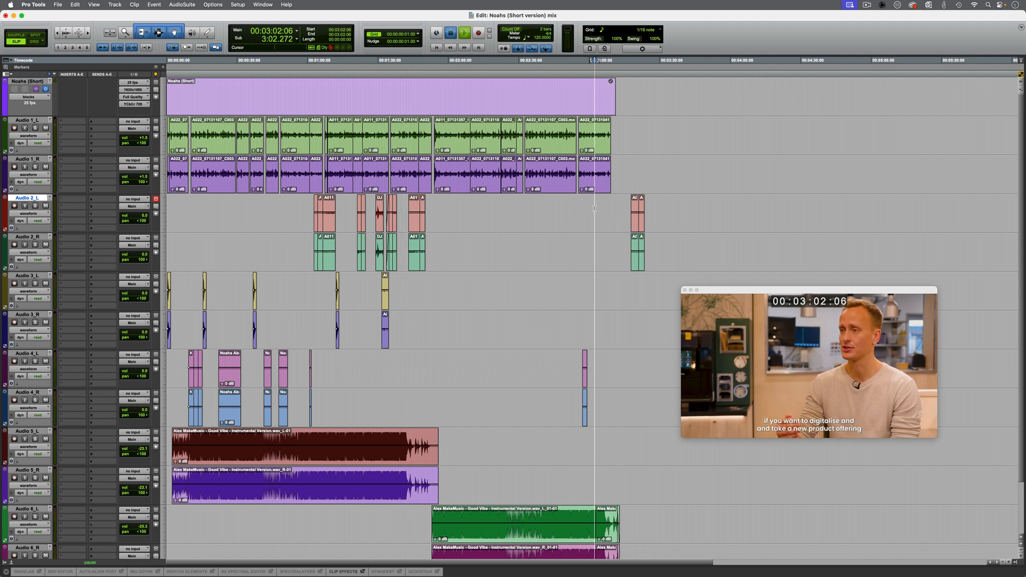
{"action": "key", "text": "space"}
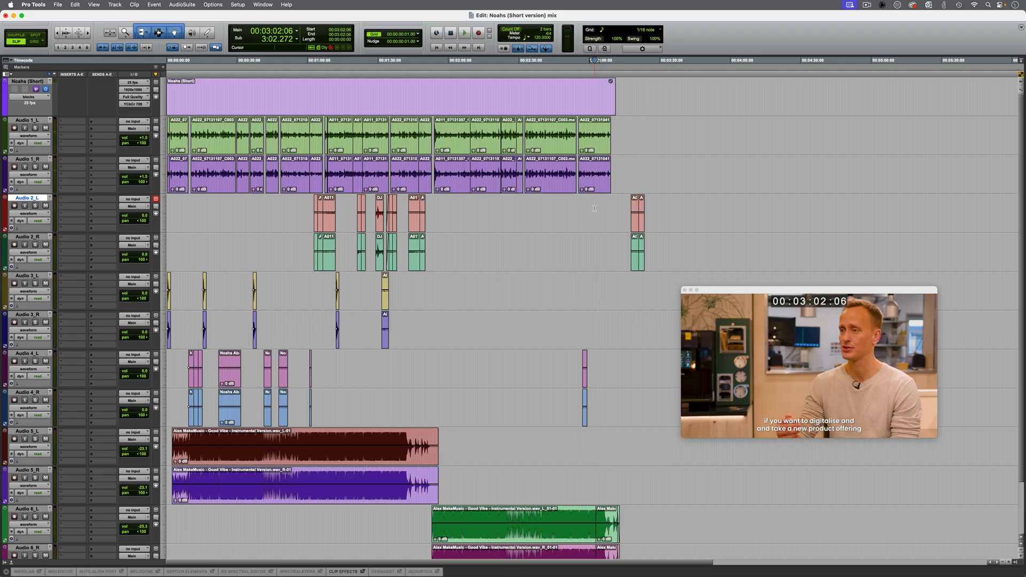
{"action": "scroll", "coordinate": [468, 276], "scroll_direction": "down", "scroll_amount": 3}
{"action": "scroll", "coordinate": [468, 277], "scroll_direction": "up", "scroll_amount": 3}
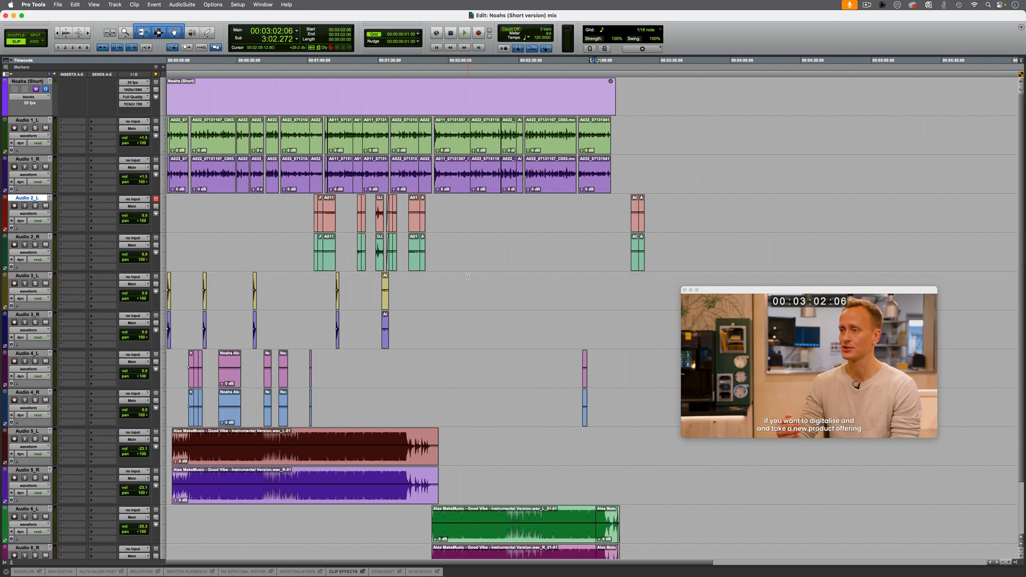
- Create two new stereo audio tracks named Music below Audio 6_R
{"action": "scroll", "coordinate": [190, 363], "scroll_direction": "down", "scroll_amount": 3}
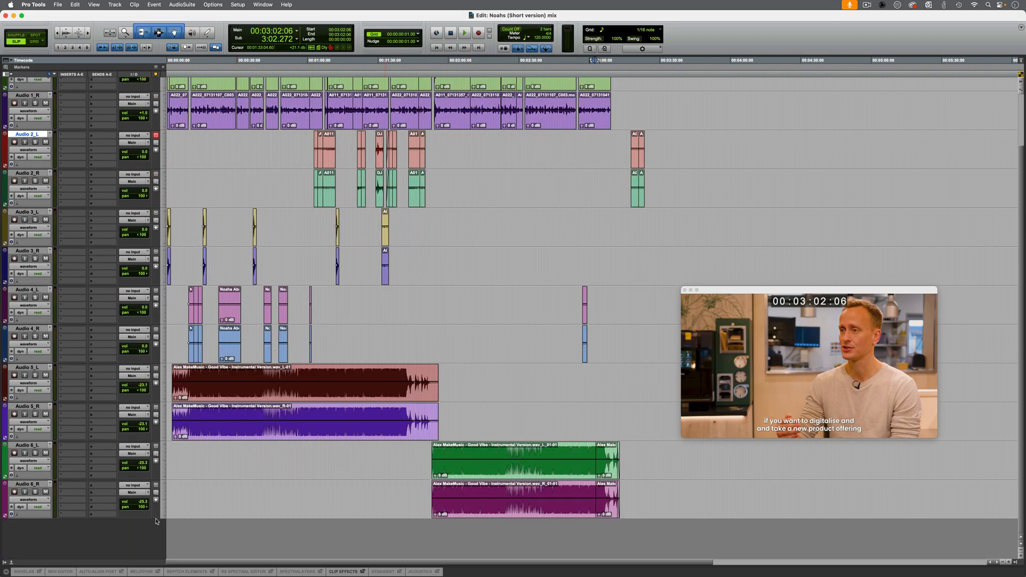
{"action": "left_click", "coordinate": [36, 488]}
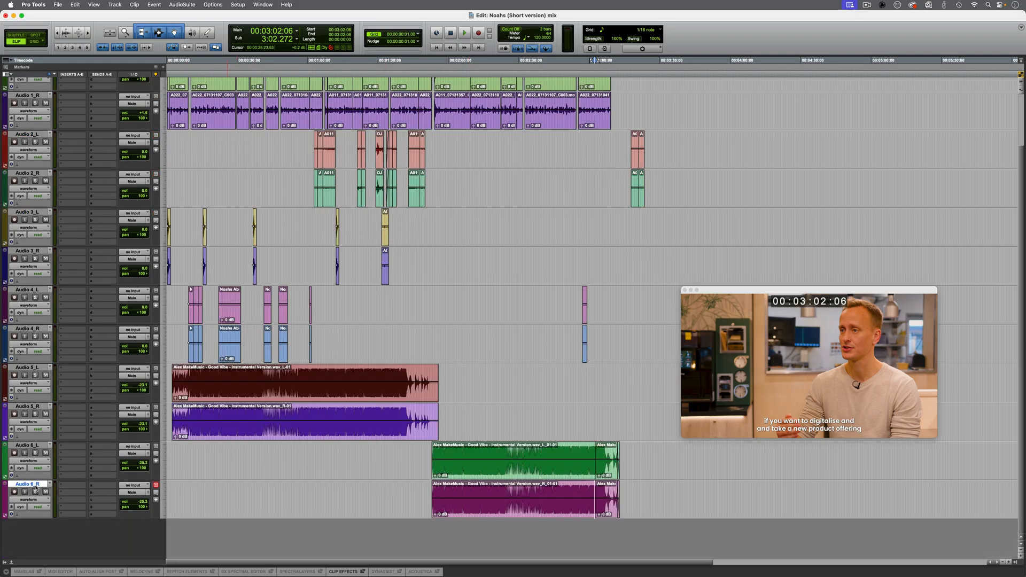
{"action": "key", "text": "super+shift+n"}
{"action": "type", "text": "Music"}
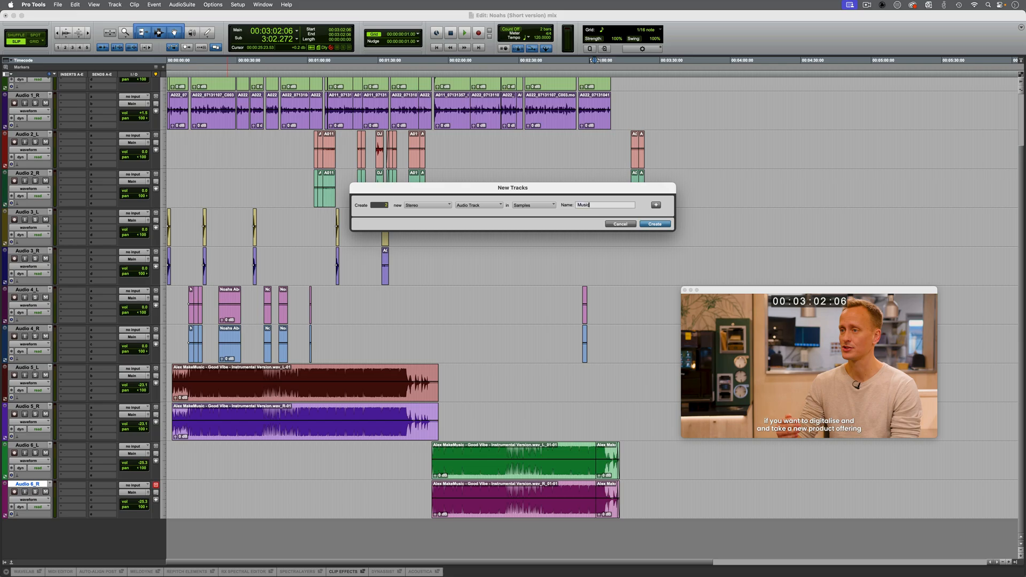
{"action": "key", "text": "Return"}
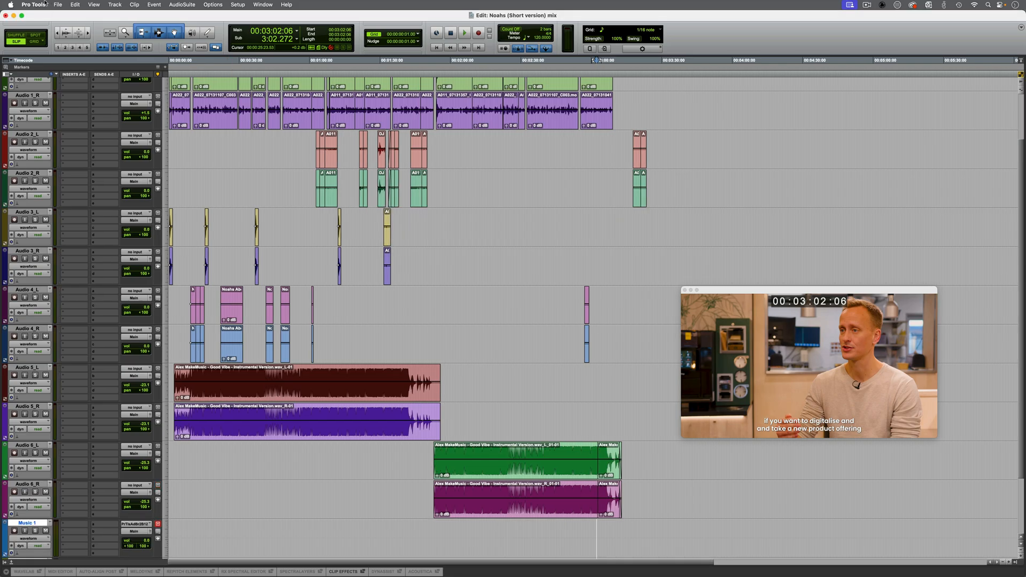
- Move the music clips from the Audio 5 and Audio 6 left/right tracks onto the stereo Music 1 and Music 2 tracks
{"action": "left_click", "coordinate": [177, 34]}
{"action": "left_click", "coordinate": [188, 66]}
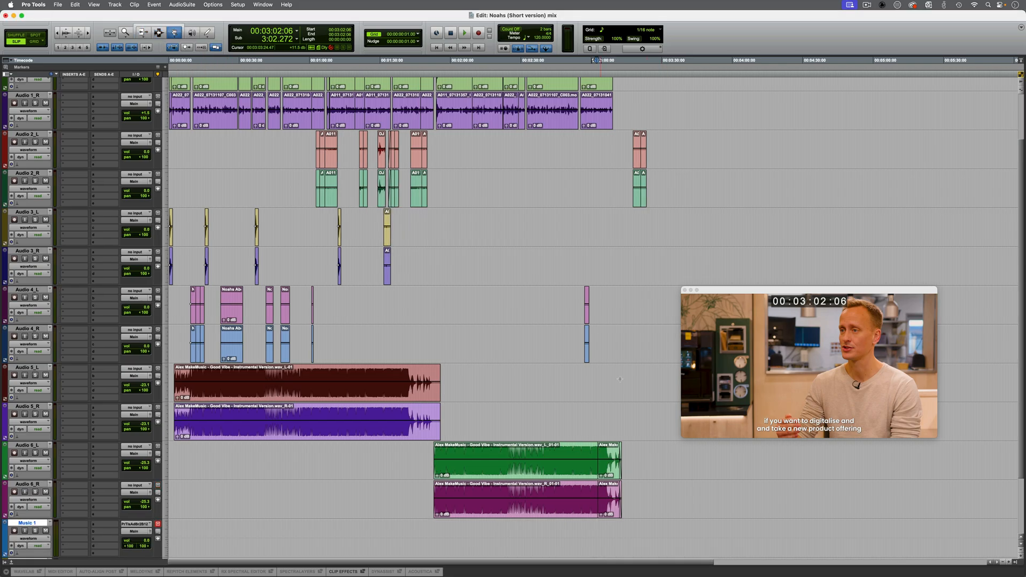
{"action": "left_click_drag", "start_coordinate": [647, 379], "coordinate": [229, 544]}
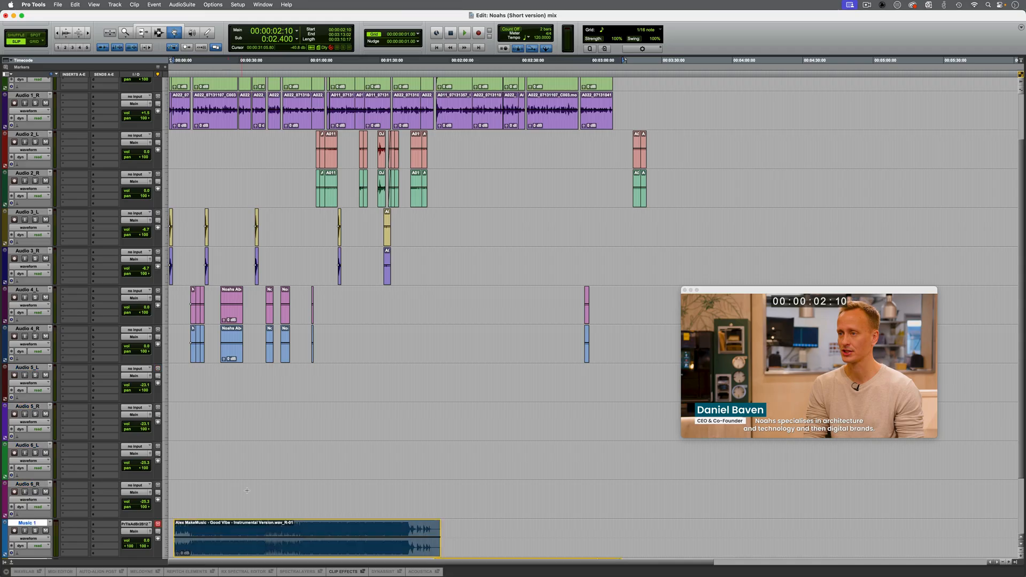
- Delete the empty tracks Audio 5_L, Audio 5_R, Audio 6_L and Audio 6_R
{"action": "scroll", "coordinate": [243, 481], "scroll_direction": "down", "scroll_amount": 2}
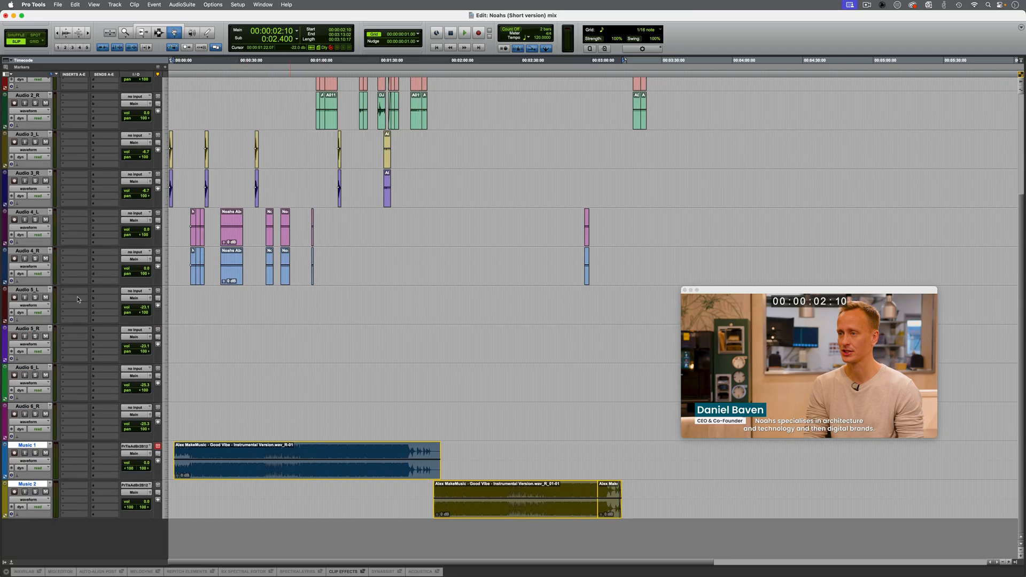
{"action": "left_click", "coordinate": [28, 289]}
{"action": "left_click", "coordinate": [28, 407], "text": "shift"}
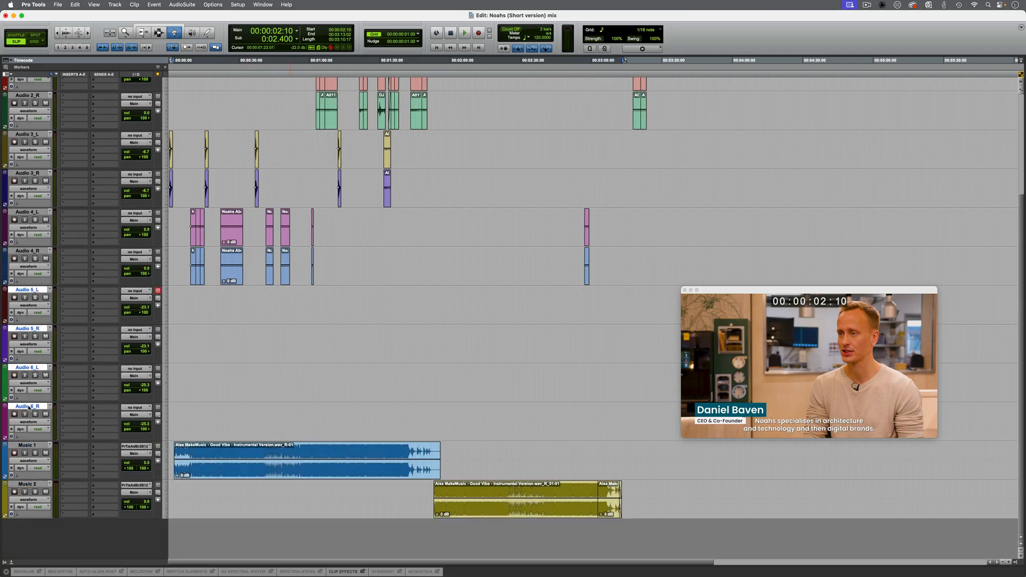
{"action": "right_click", "coordinate": [27, 409]}
{"action": "left_click", "coordinate": [69, 539]}
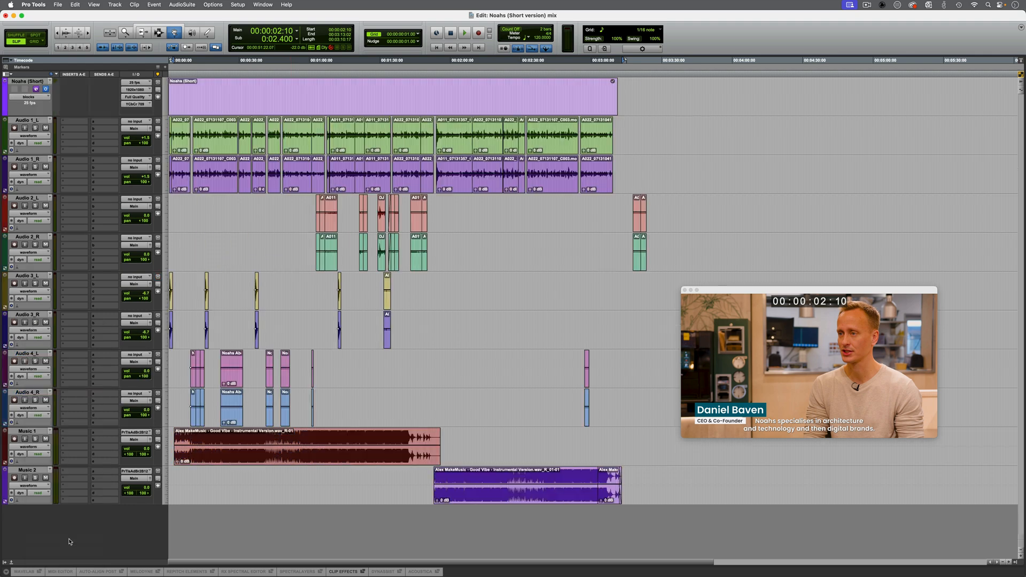
- Switch back to the Smart Tool, solo the Audio 1_L track and play it from about 00:00:17:10
{"action": "left_click", "coordinate": [153, 28]}
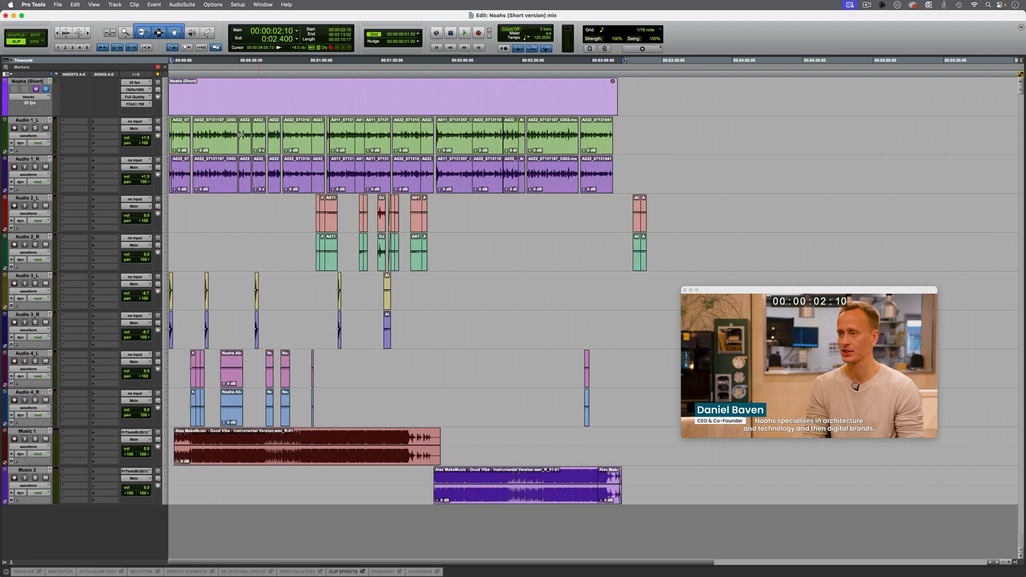
{"action": "left_click", "coordinate": [209, 128]}
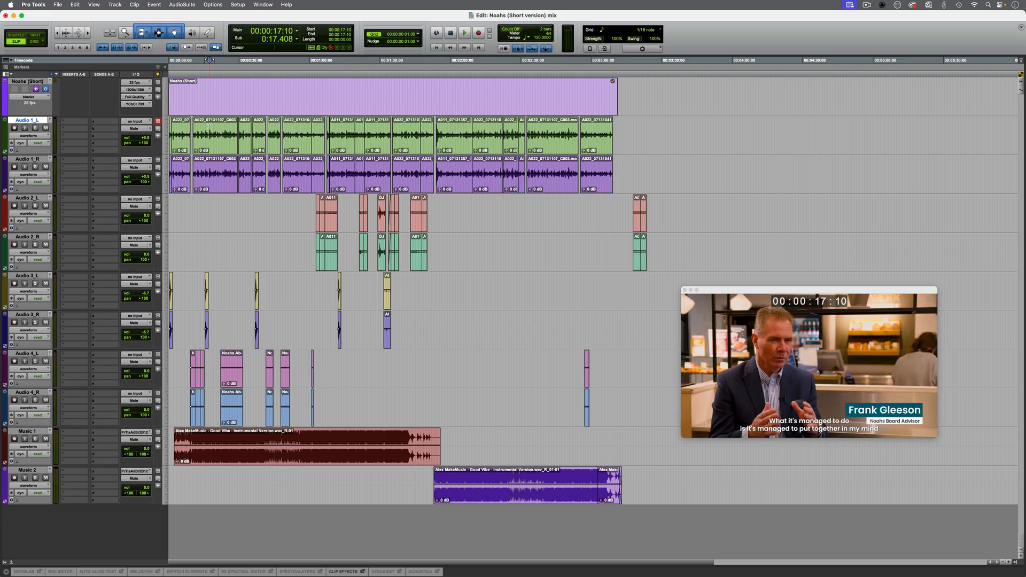
{"action": "left_click", "coordinate": [35, 129]}
{"action": "key", "text": "space"}
{"action": "key", "text": "super+bracketright"}
{"action": "key", "text": "super+bracketright"}
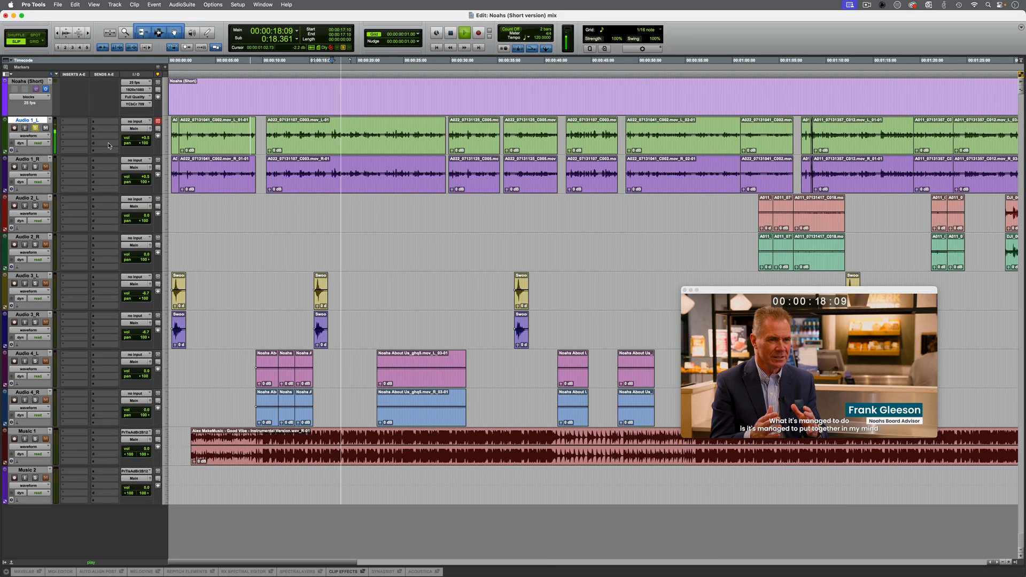
- Solo the Audio 1_R track during playback to compare it with Audio 1_L
{"action": "left_click", "coordinate": [35, 166]}
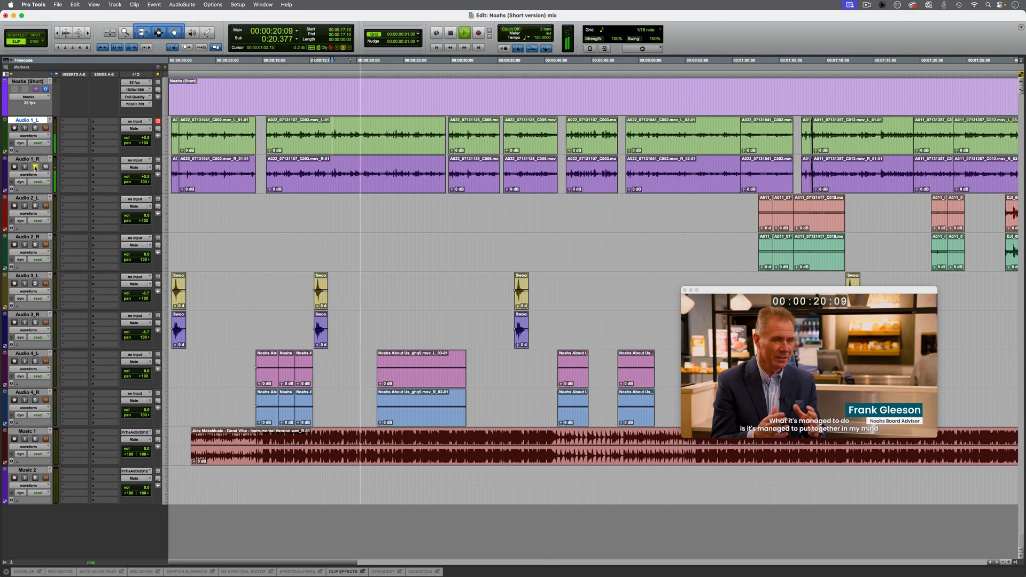
{"action": "key", "text": "space"}
{"action": "key", "text": "super+bracketleft"}
{"action": "key", "text": "super+bracketleft"}
{"action": "key", "text": "super+bracketleft"}
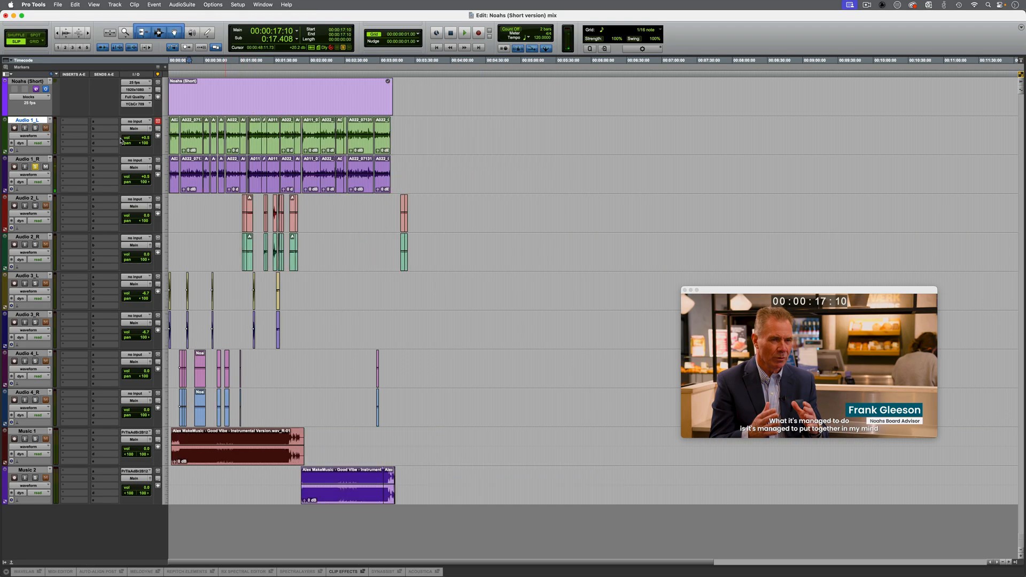
- Reset the pan of the Audio 1_L and Audio 1_R tracks to centre and play a short section
{"action": "left_click", "coordinate": [142, 142], "text": "alt"}
{"action": "left_click", "coordinate": [143, 182], "text": "alt"}
{"action": "key", "text": "space"}
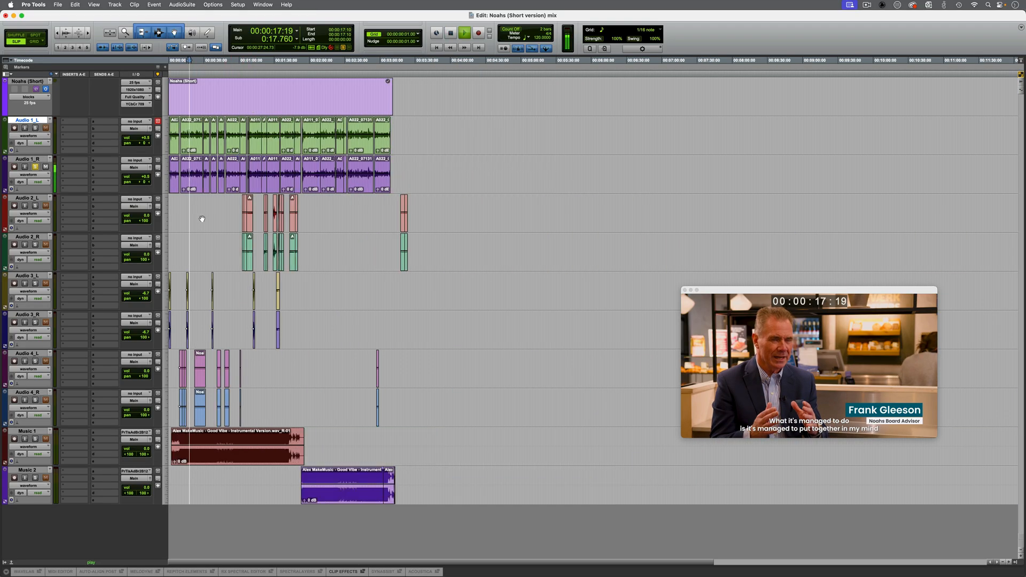
{"action": "key", "text": "space"}
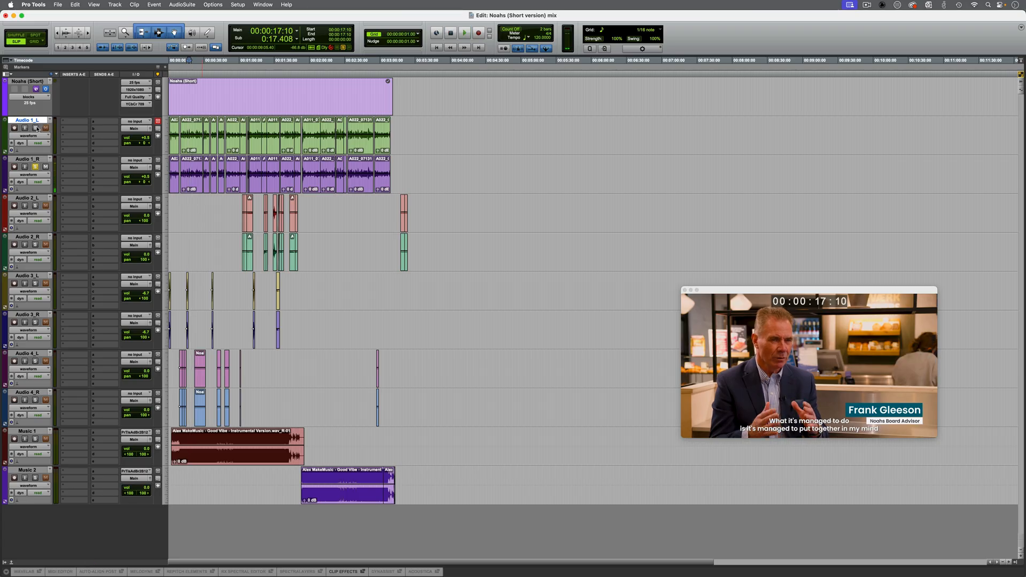
- Solo the Audio 1_L track as well and insert the mono EQ3 1-Band plug-in on it
{"action": "left_click", "coordinate": [36, 128]}
{"action": "left_click", "coordinate": [66, 122]}
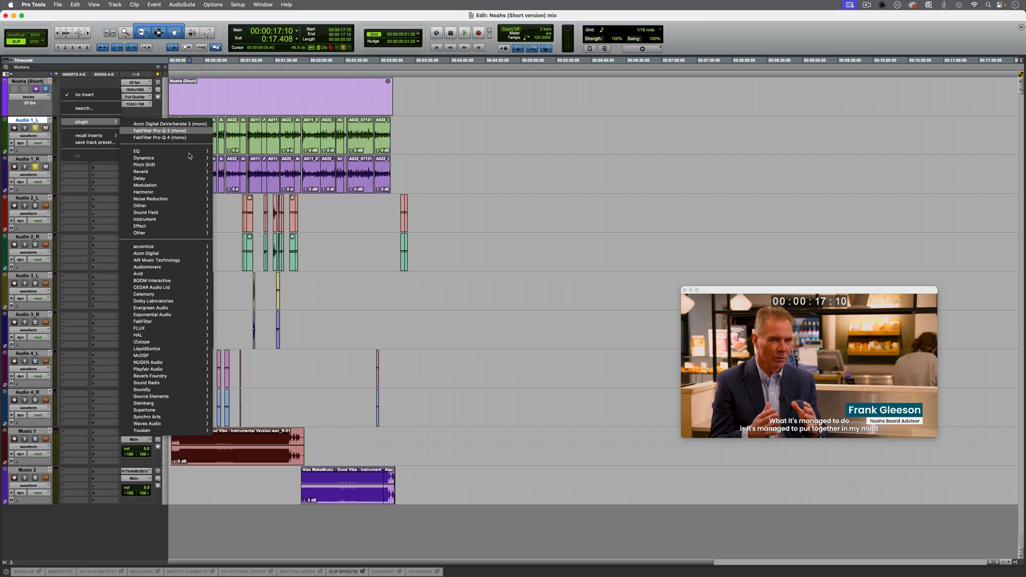
{"action": "mouse_move", "coordinate": [159, 153]}
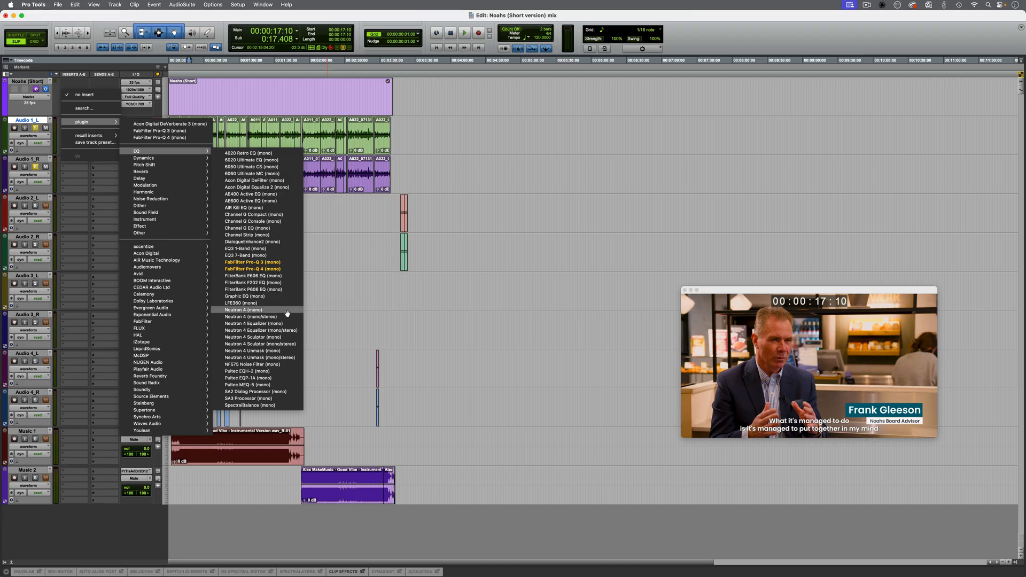
{"action": "left_click", "coordinate": [250, 248]}
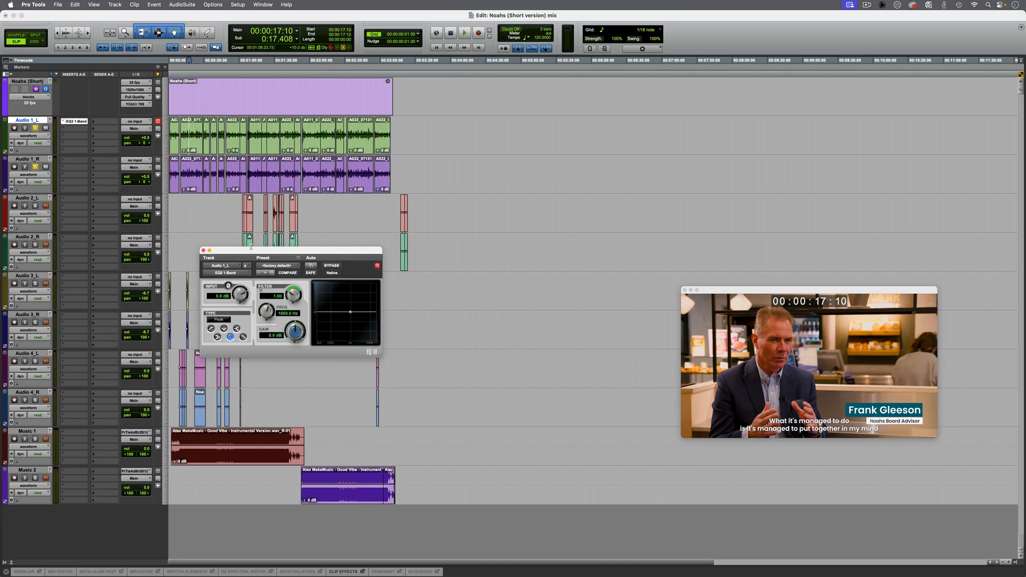
{"action": "left_click_drag", "start_coordinate": [252, 254], "coordinate": [242, 196]}
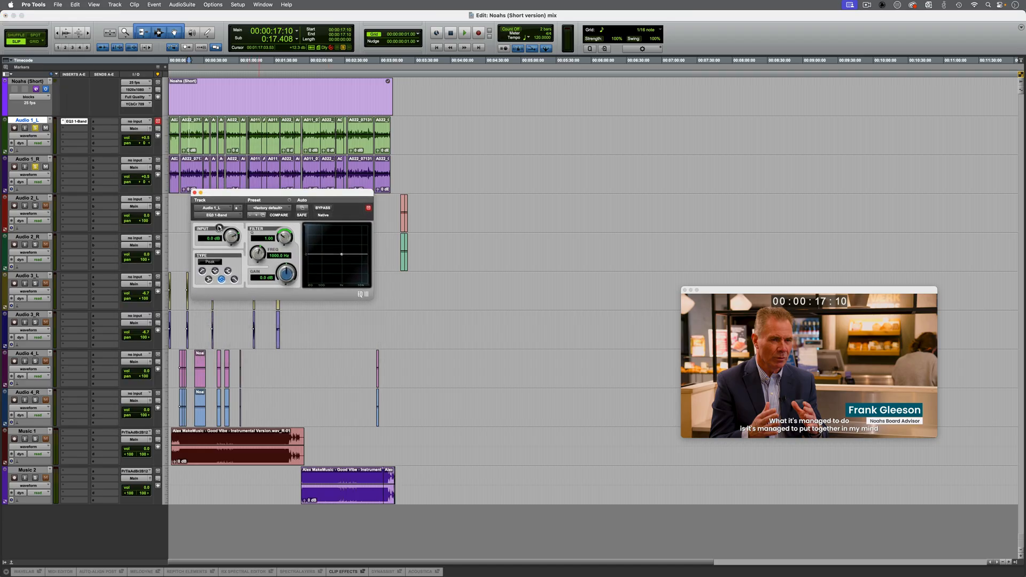
- Invert the input polarity in the EQ3 1-Band and compare bypassed and active playback, including at 00:01:42:01
{"action": "left_click", "coordinate": [219, 228]}
{"action": "key", "text": "space"}
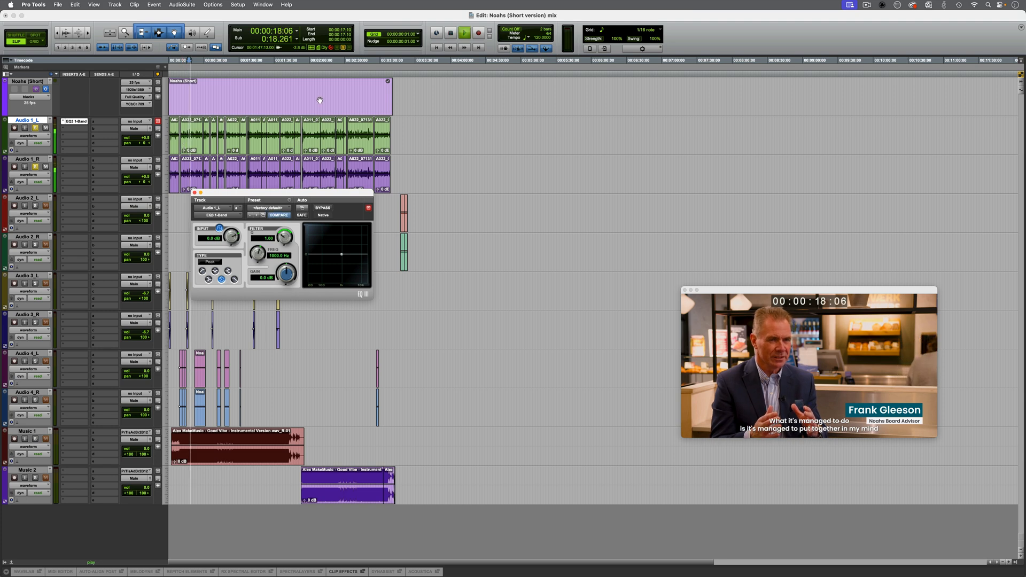
{"action": "left_click", "coordinate": [322, 208]}
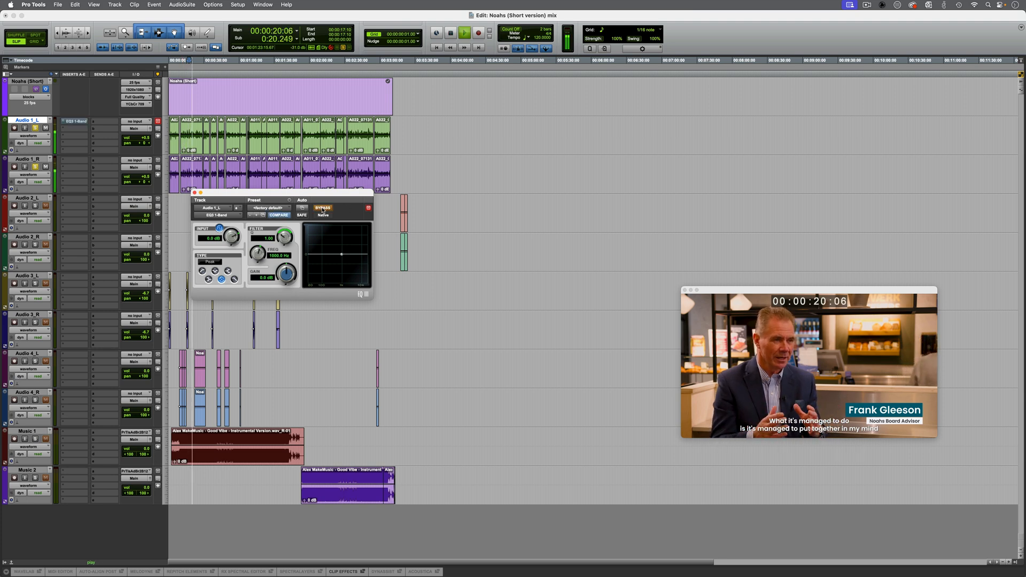
{"action": "left_click", "coordinate": [322, 209]}
{"action": "left_click", "coordinate": [289, 124]}
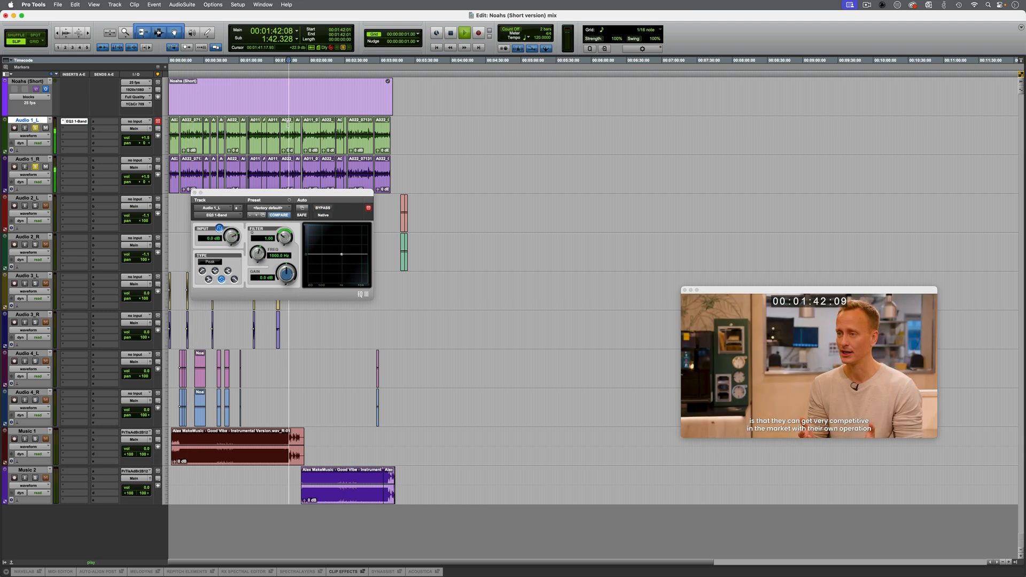
{"action": "key", "text": "space"}
- Close the EQ3 1-Band window and delete the duplicate Audio 1_L track
{"action": "left_click", "coordinate": [31, 121]}
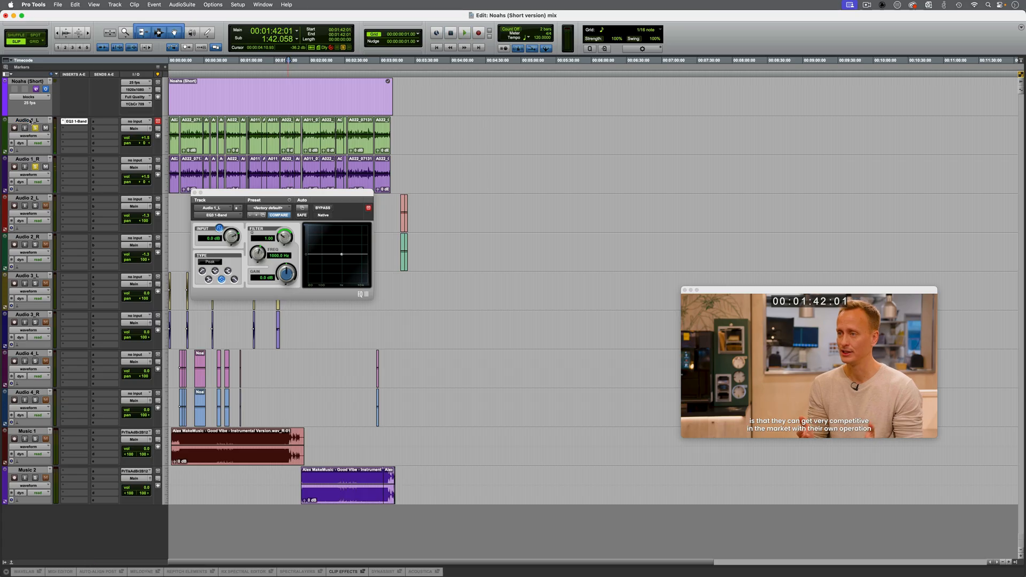
{"action": "left_click", "coordinate": [30, 121]}
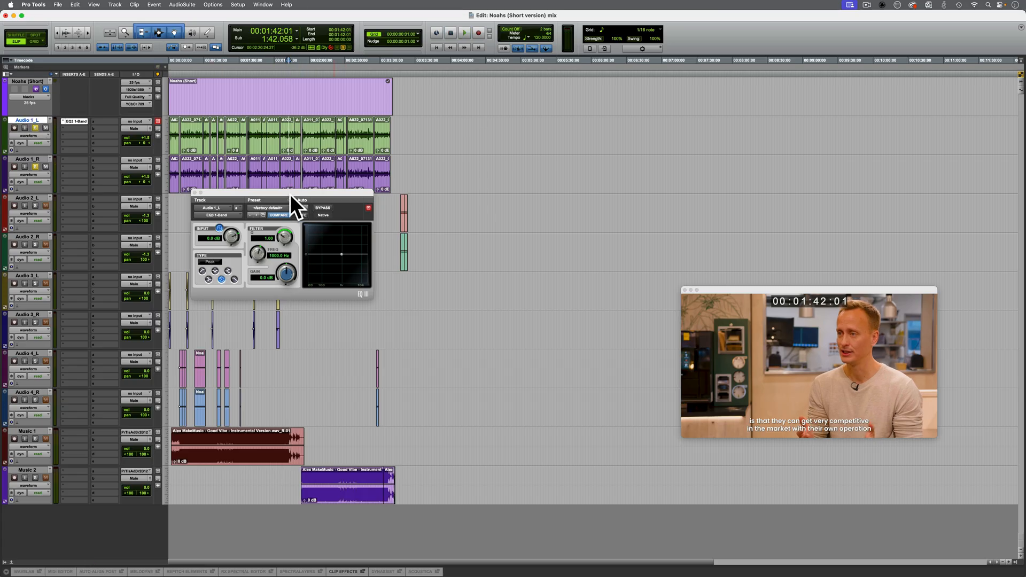
{"action": "left_click_drag", "start_coordinate": [293, 201], "coordinate": [297, 240]}
{"action": "left_click", "coordinate": [198, 231]}
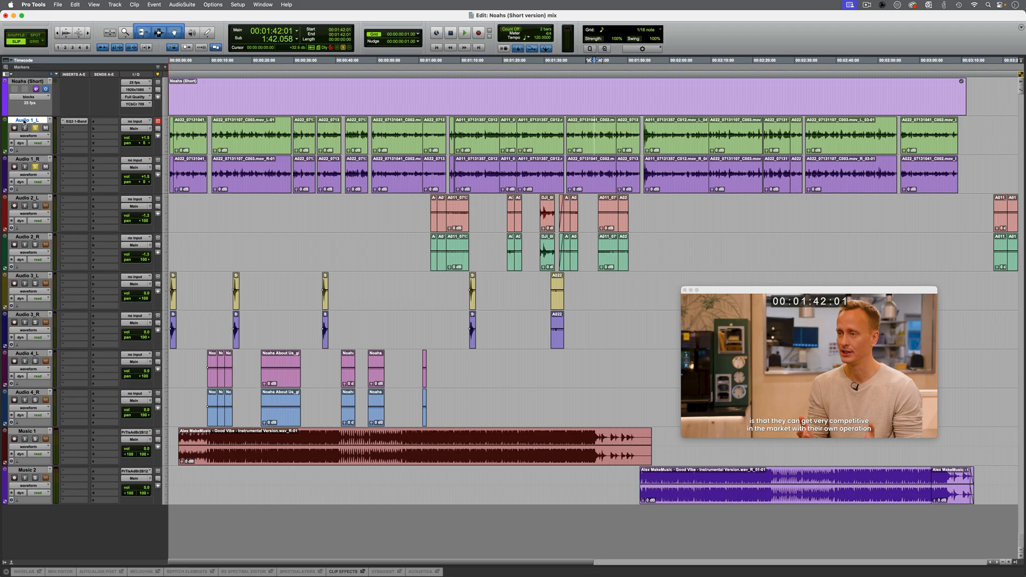
{"action": "right_click", "coordinate": [24, 121]}
{"action": "left_click", "coordinate": [75, 130]}
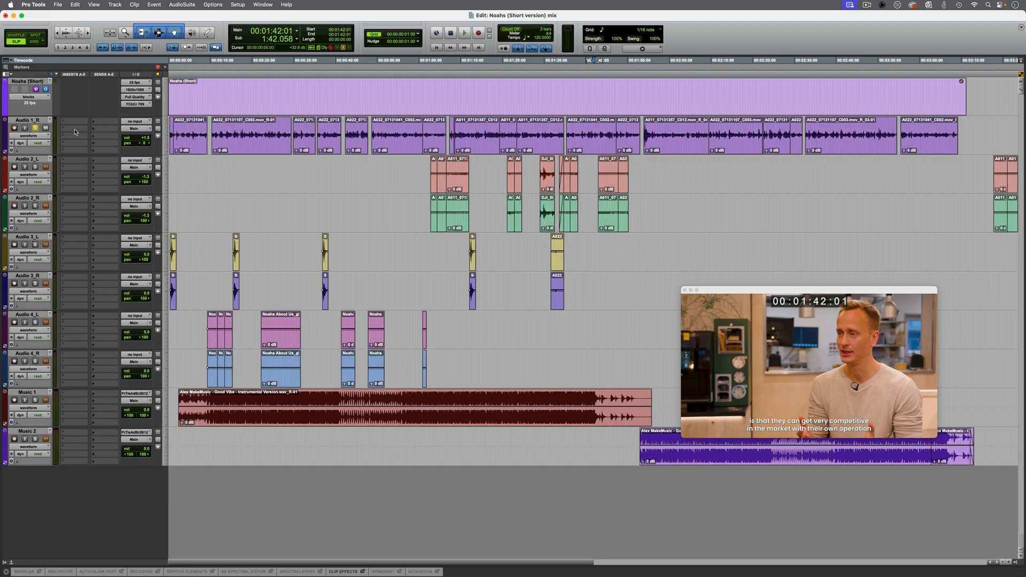
- Rename the Audio 1_R track as DX
{"action": "double_click", "coordinate": [35, 122]}
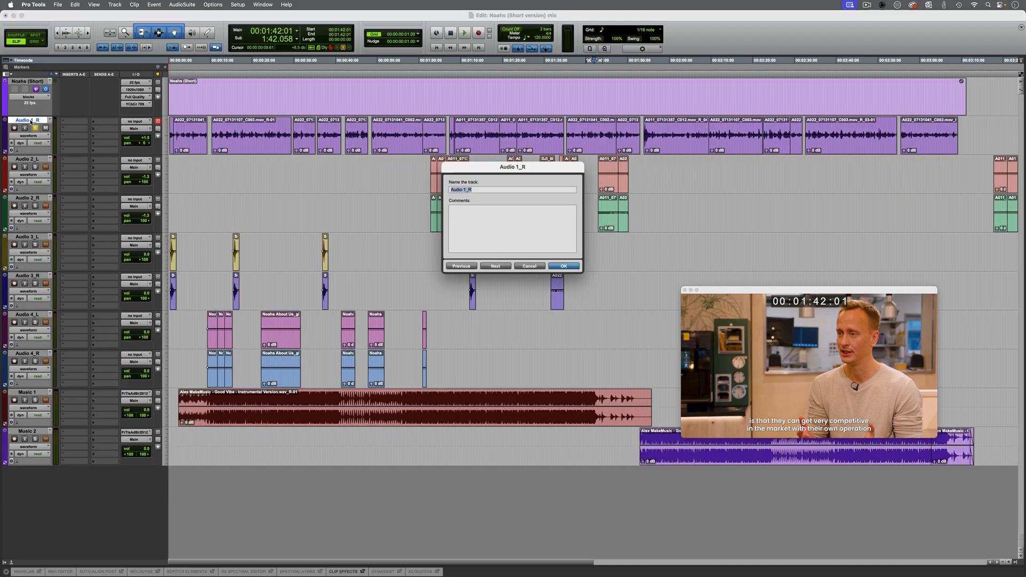
{"action": "type", "text": "DX"}
{"action": "key", "text": "Return"}
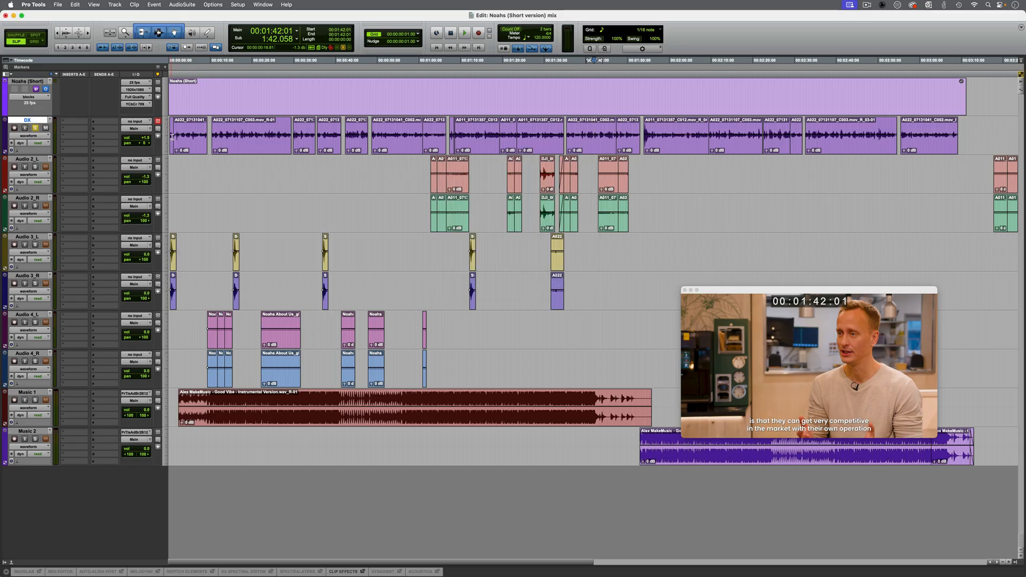
- Show the volume automation of the DX track, delete it across all clips and return to the session start
{"action": "left_click", "coordinate": [36, 136]}
{"action": "left_click", "coordinate": [38, 143]}
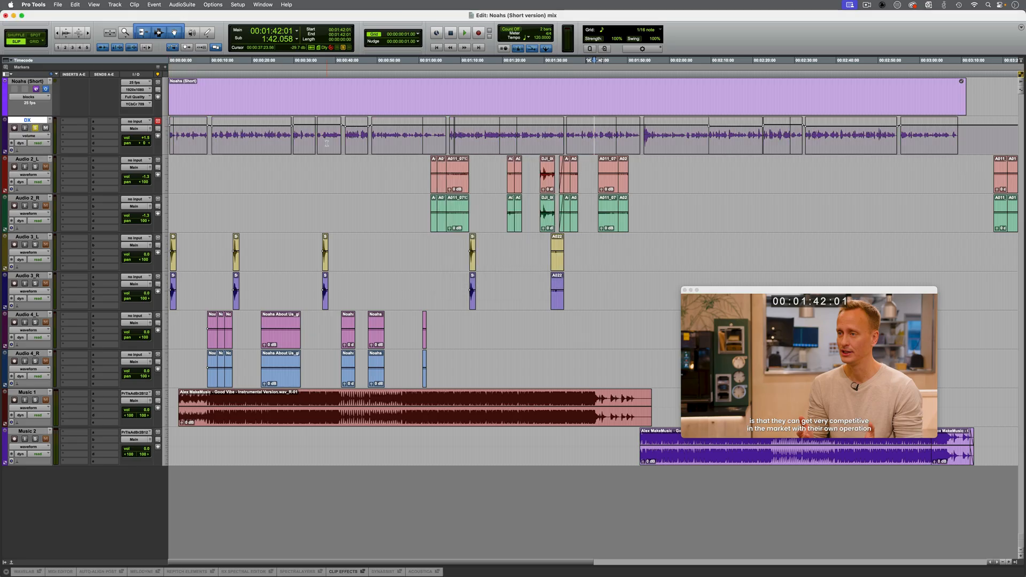
{"action": "key", "text": "super+bracketleft"}
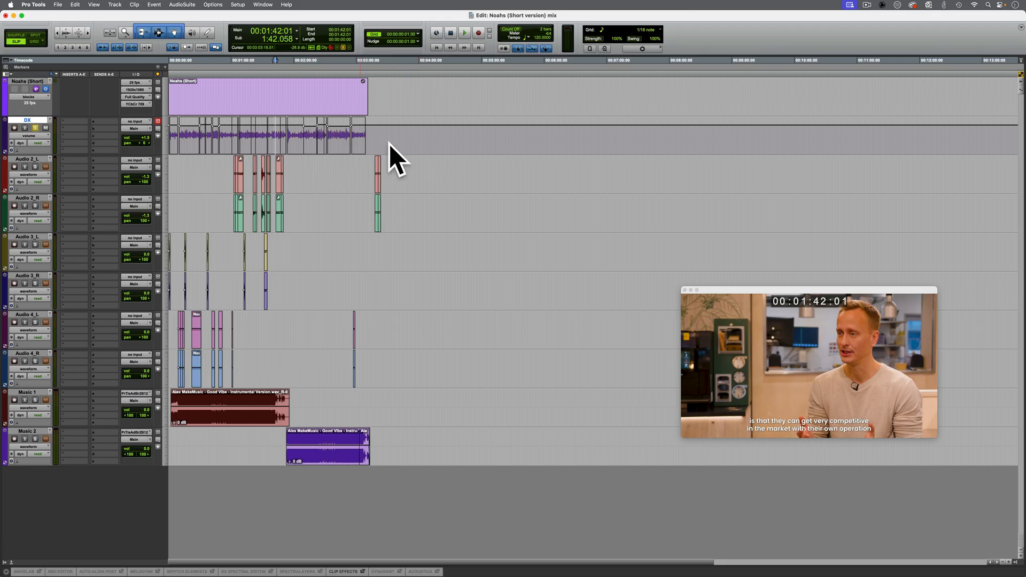
{"action": "left_click_drag", "start_coordinate": [372, 133], "coordinate": [94, 135]}
{"action": "key", "text": "Delete"}
{"action": "key", "text": "Return"}
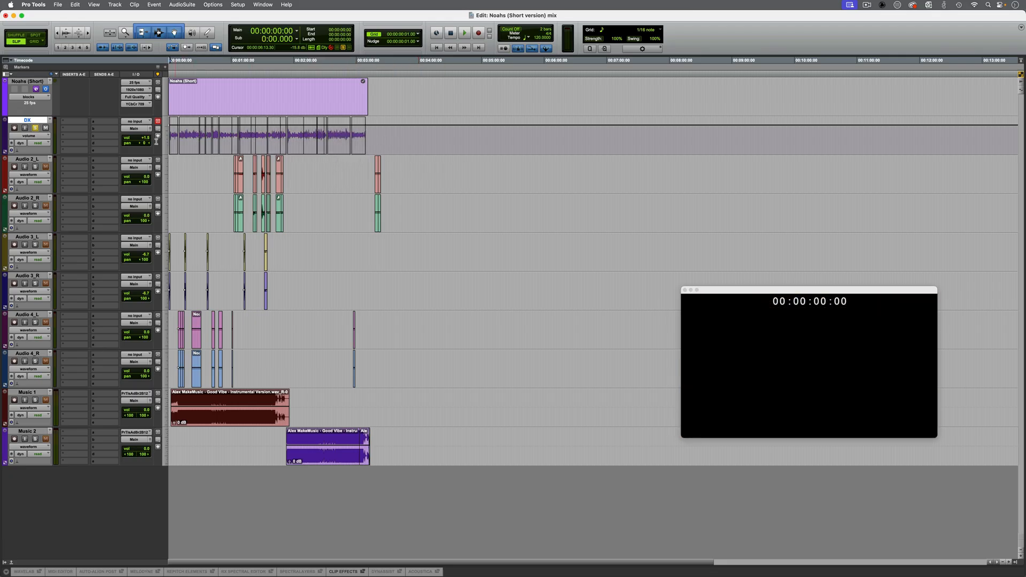
- Reset the DX track's volume to 0.0 dB and set its track height to large
{"action": "left_click", "coordinate": [145, 140], "text": "alt"}
{"action": "left_click", "coordinate": [166, 143]}
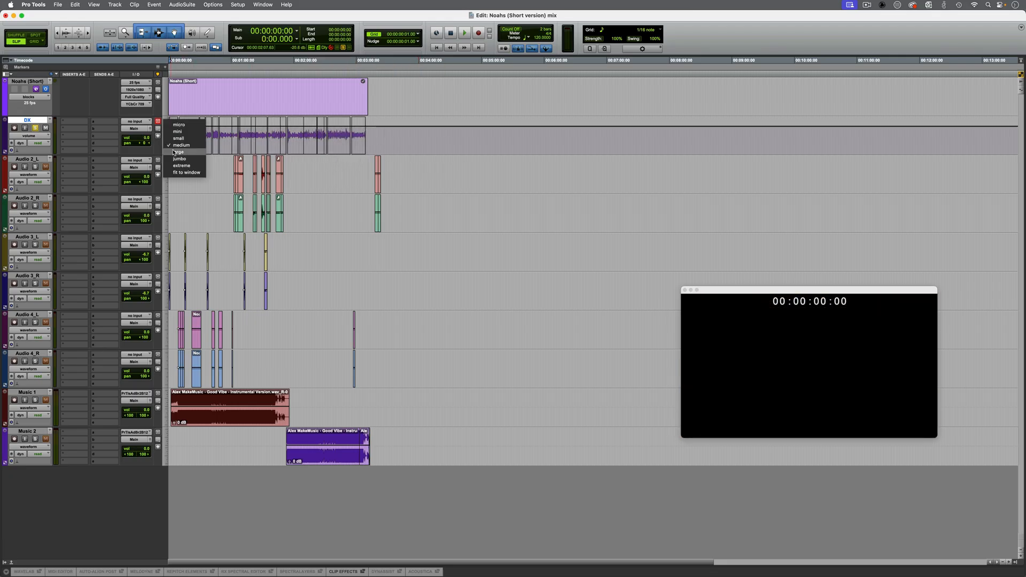
{"action": "left_click", "coordinate": [177, 152]}
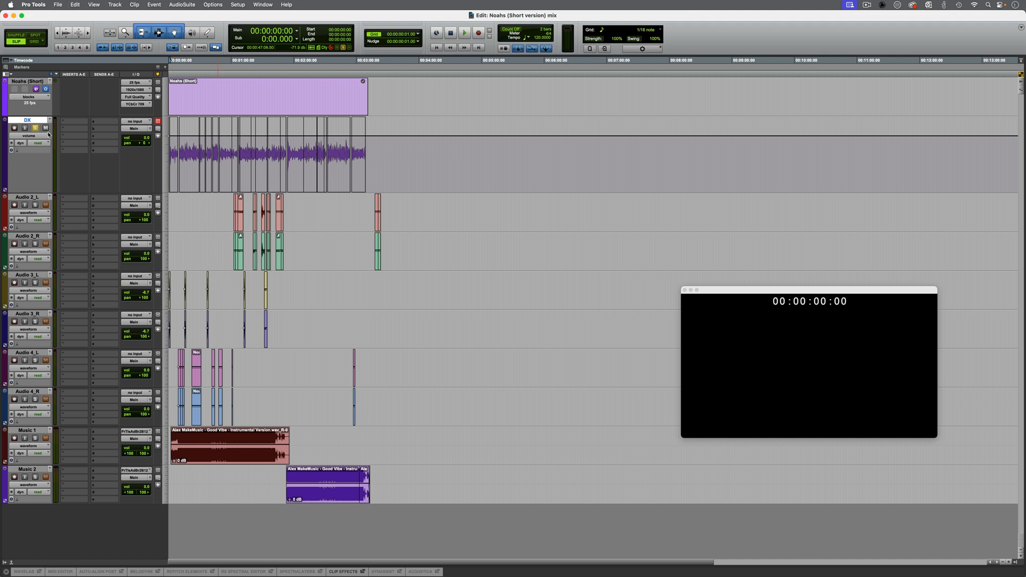
- Create a stereo Master Fader track below the Music 2 track
{"action": "left_click", "coordinate": [33, 470]}
{"action": "key", "text": "super+shift+n"}
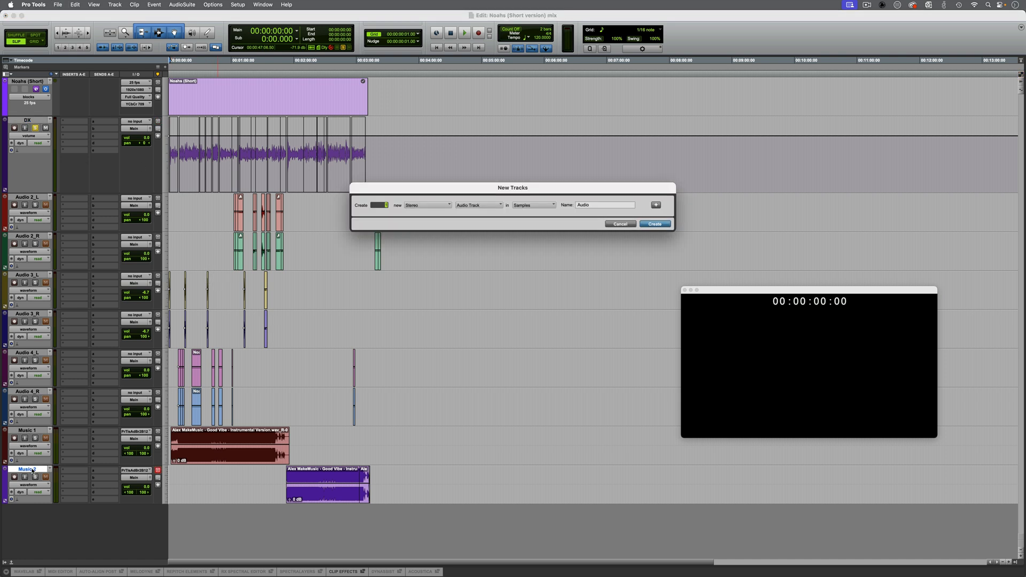
{"action": "key", "text": "Return"}
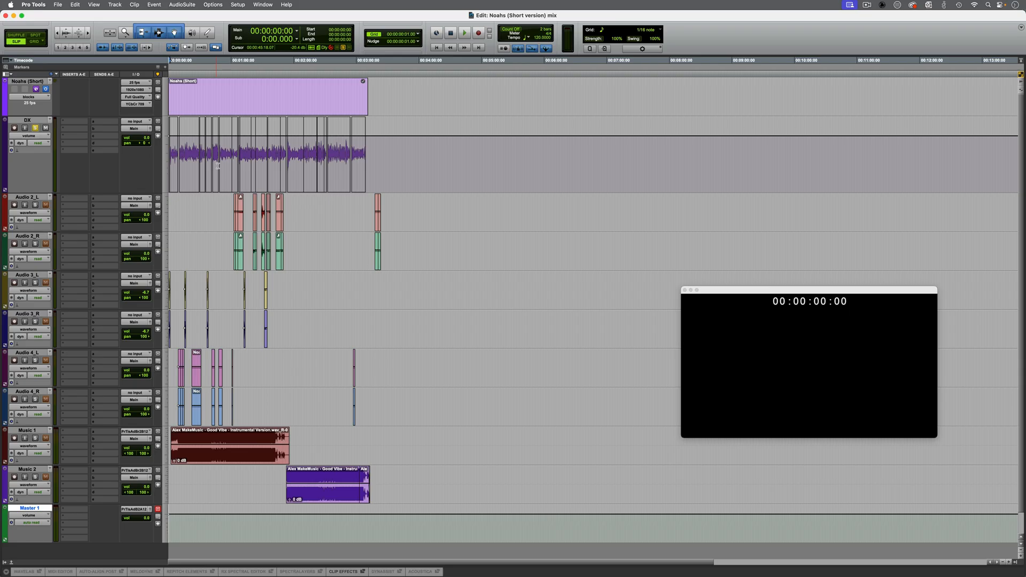
- Insert the mono FabFilter Pro-Q 4 plug-in in the first insert slot of the DX track
{"action": "key", "text": "super+bracketright"}
{"action": "key", "text": "super+bracketright"}
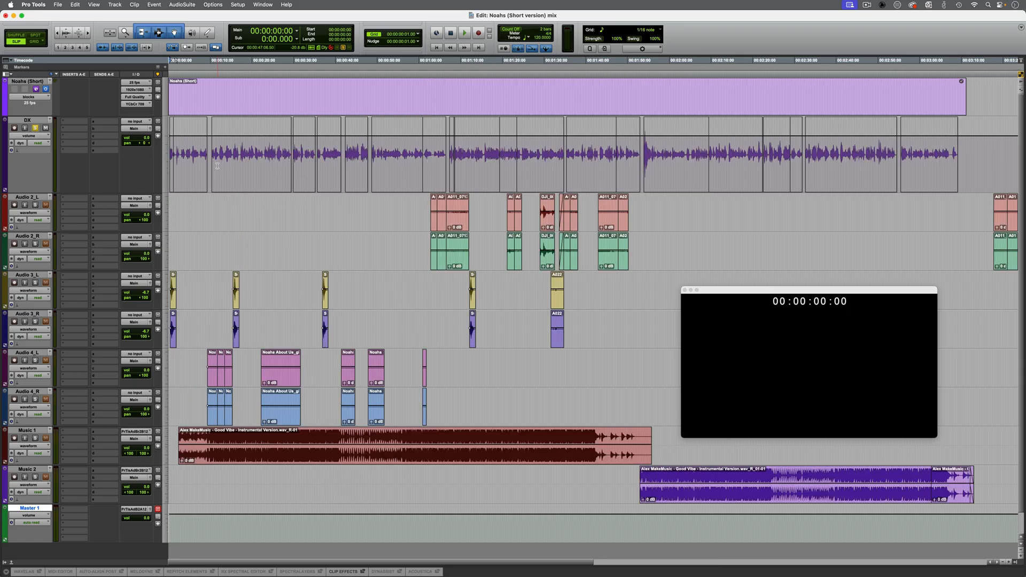
{"action": "left_click", "coordinate": [67, 125]}
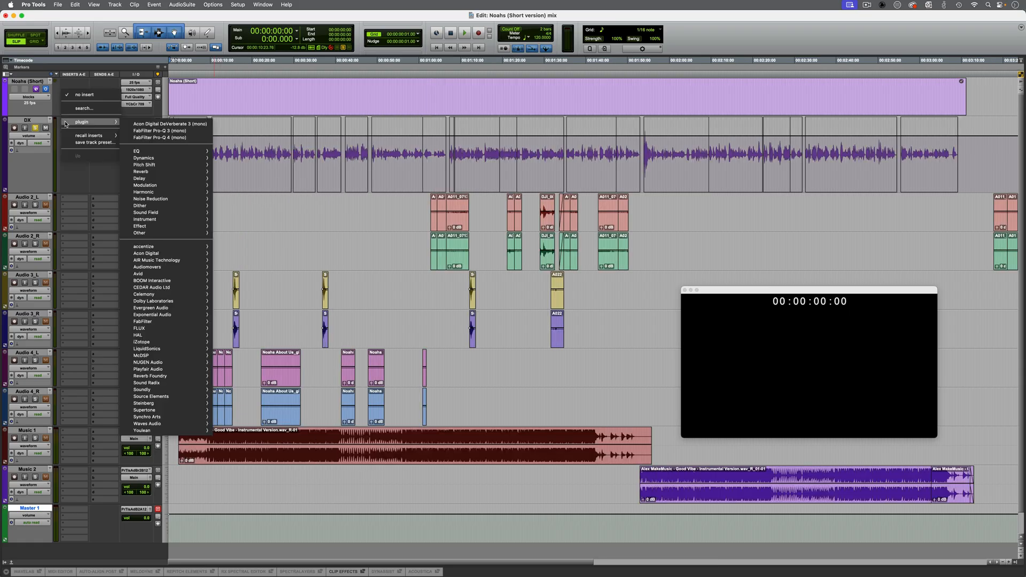
{"action": "left_click", "coordinate": [160, 138]}
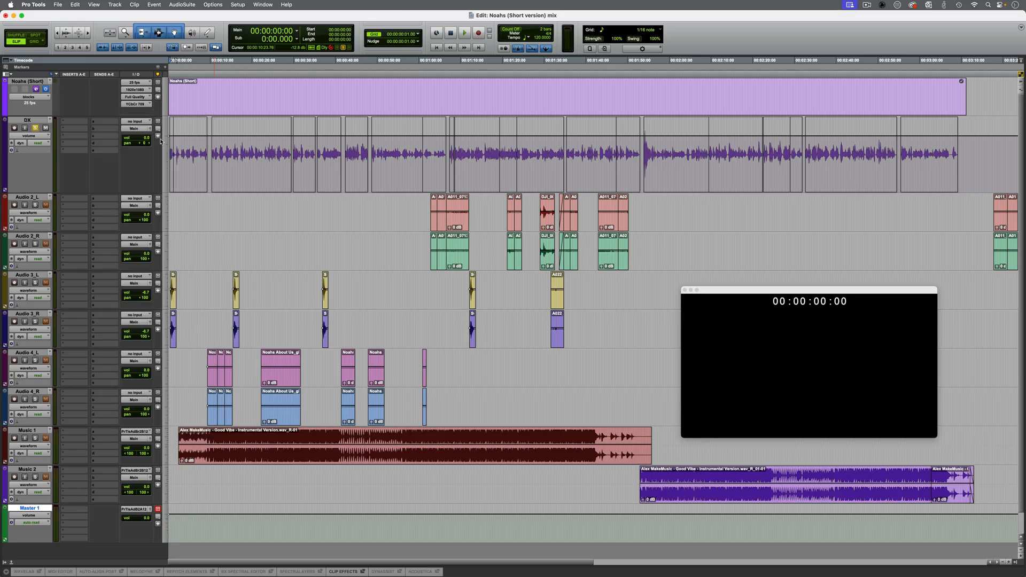
{"action": "left_click_drag", "start_coordinate": [336, 232], "coordinate": [340, 180]}
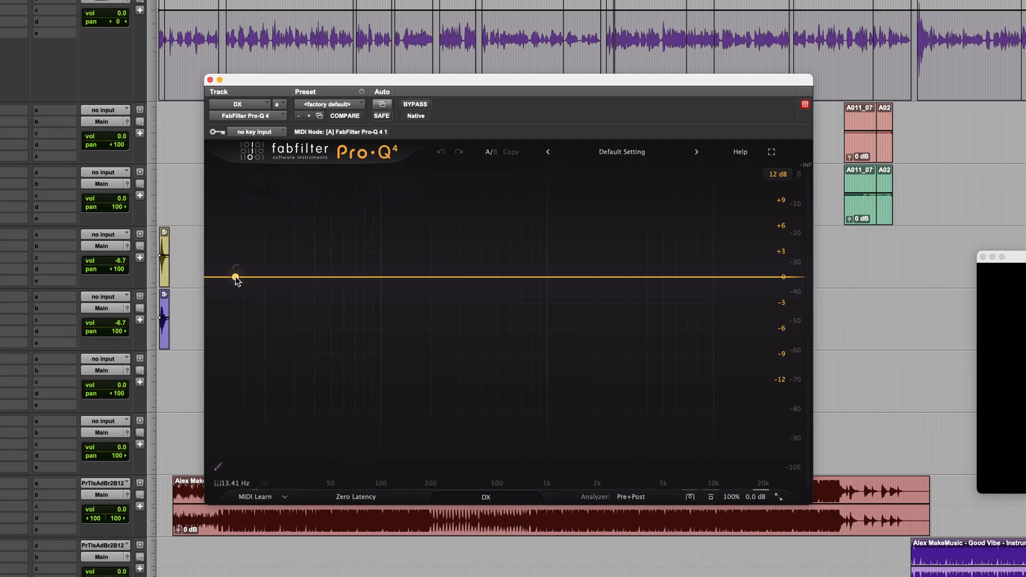
- Add a low-cut band with a 24 dB/oct slope, Q of 1 and a frequency of about 54 Hz
{"action": "left_click_drag", "start_coordinate": [225, 278], "coordinate": [217, 357]}
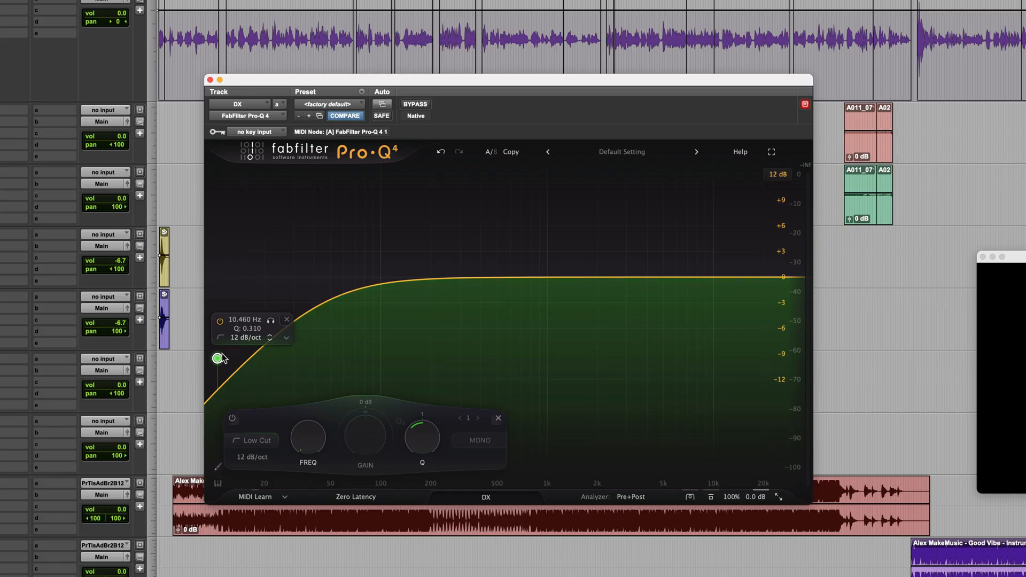
{"action": "left_click", "coordinate": [258, 458]}
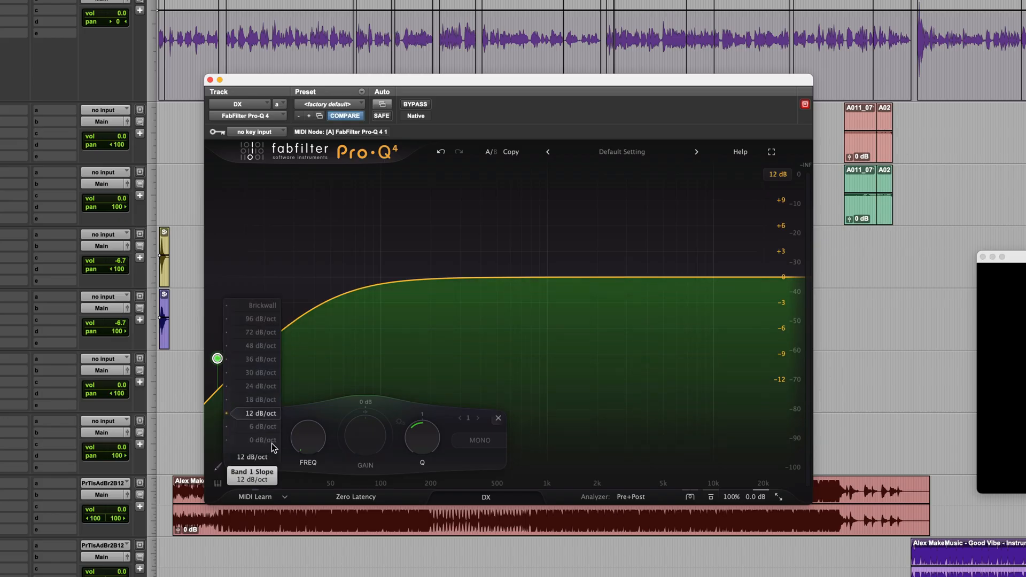
{"action": "left_click", "coordinate": [256, 384]}
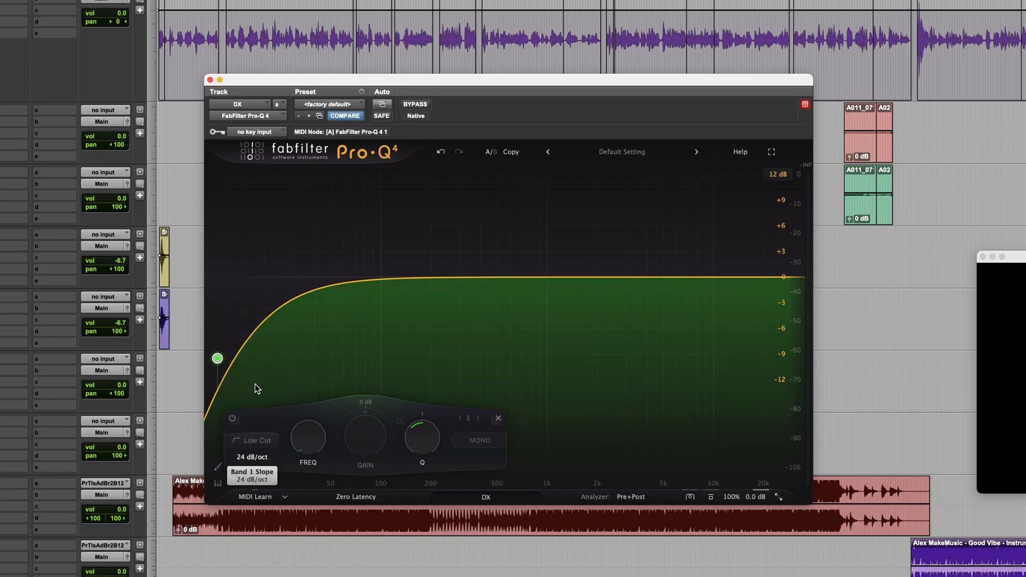
{"action": "double_click", "coordinate": [420, 436]}
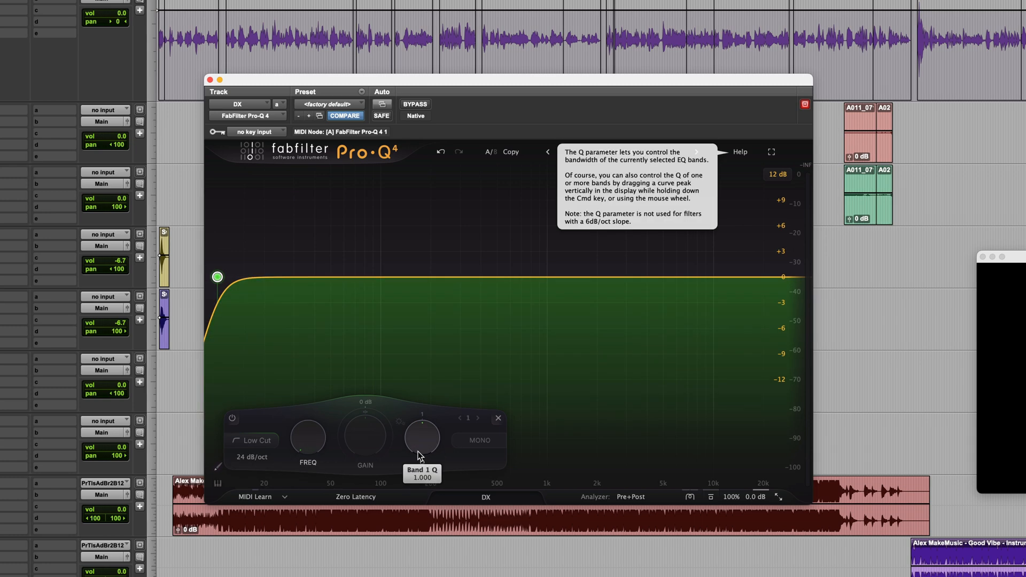
{"action": "left_click_drag", "start_coordinate": [307, 451], "coordinate": [305, 416]}
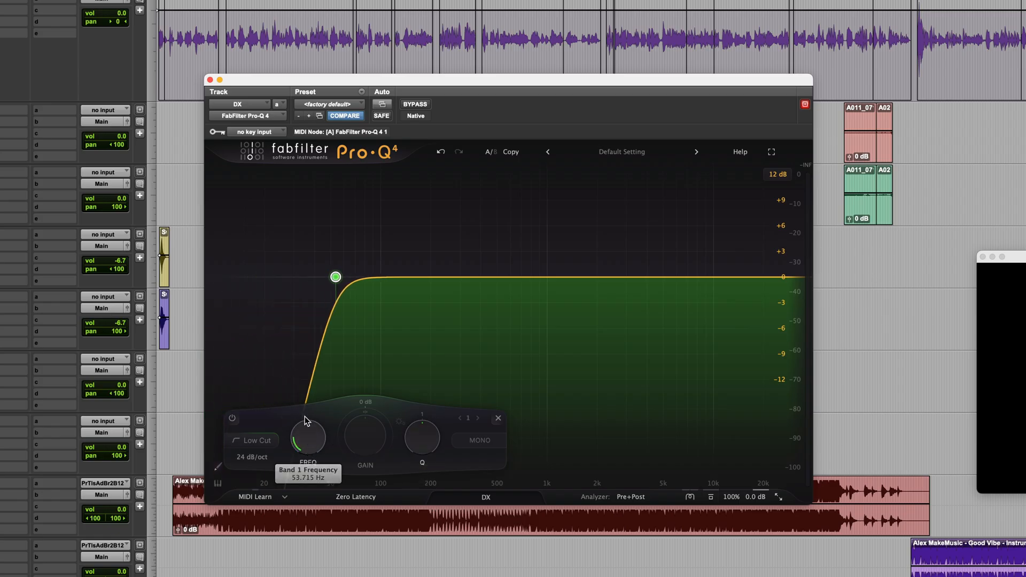
- Play from near the start of the second DX clip and raise the low-cut frequency to about 94 Hz
{"action": "left_click", "coordinate": [224, 24]}
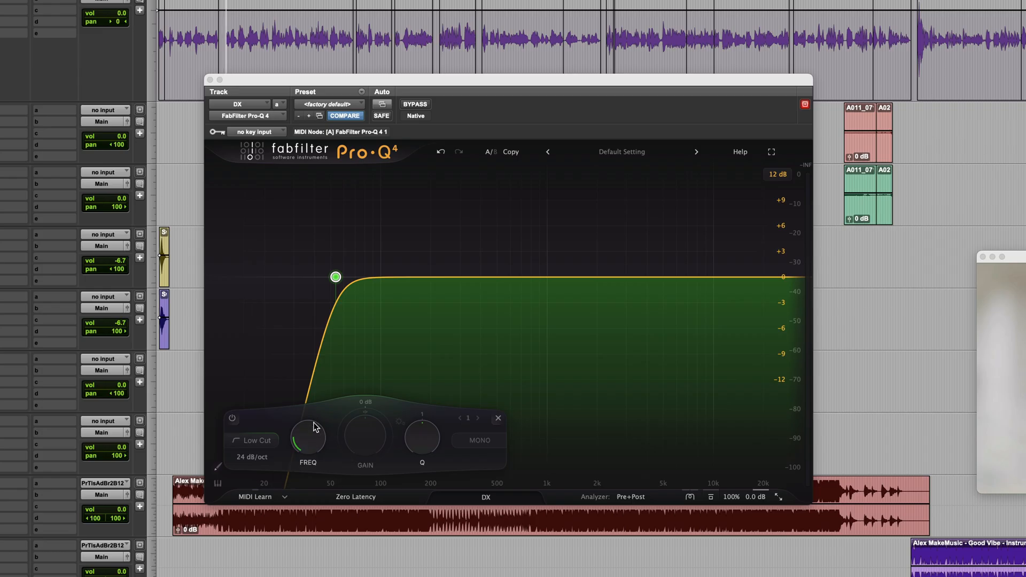
{"action": "key", "text": "space"}
{"action": "mouse_move", "coordinate": [305, 433]}
{"action": "left_mouse_down"}
{"action": "mouse_move", "coordinate": [315, 372]}
{"action": "mouse_move", "coordinate": [302, 438]}
{"action": "mouse_move", "coordinate": [298, 431]}
{"action": "left_mouse_up"}
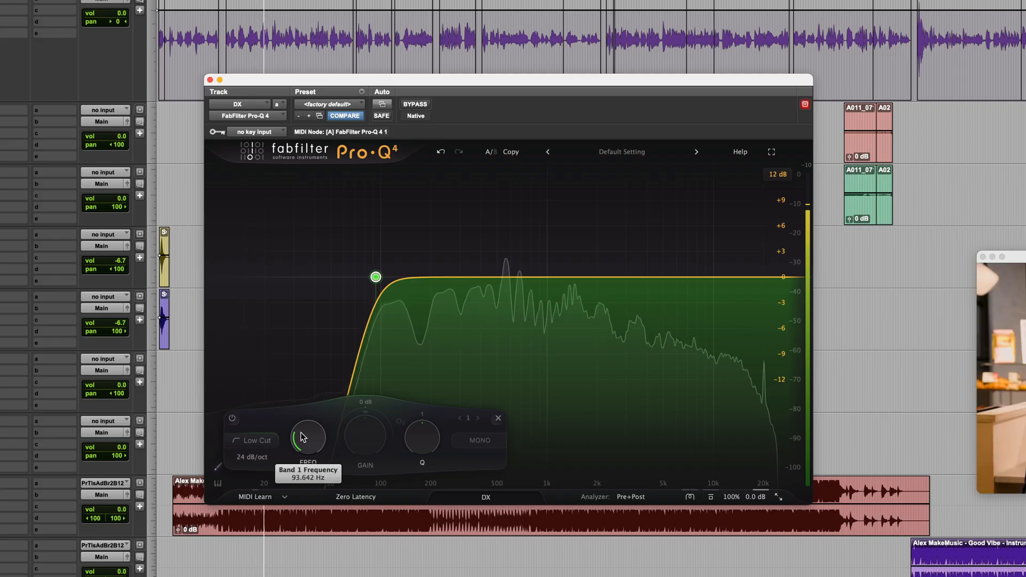
- Stop playback, close the Pro-Q 4 window and insert the stereo NUGEN VisLM2 loudness meter in the first insert slot of Master 1
{"action": "key", "text": "space"}
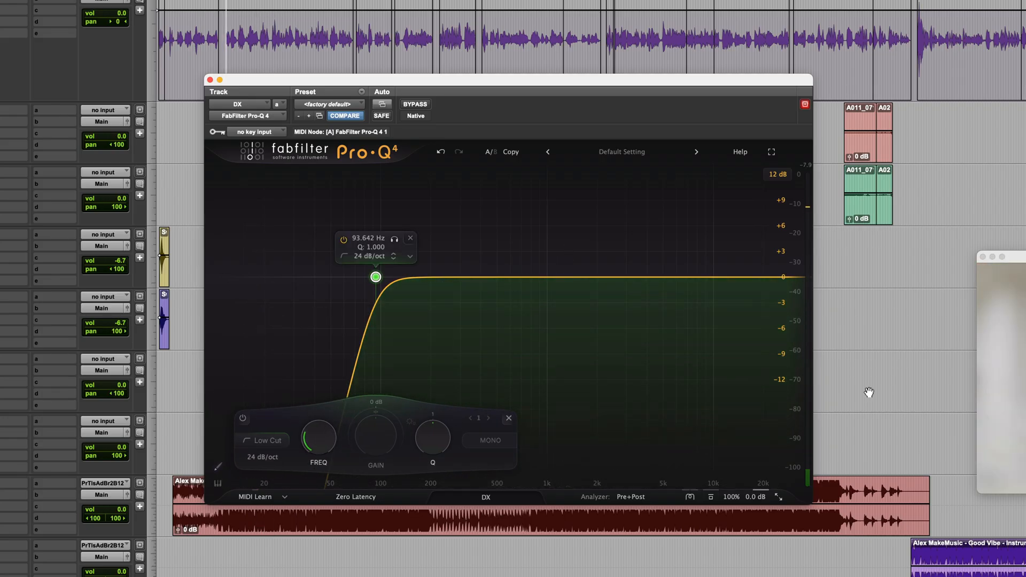
{"action": "left_click", "coordinate": [210, 79]}
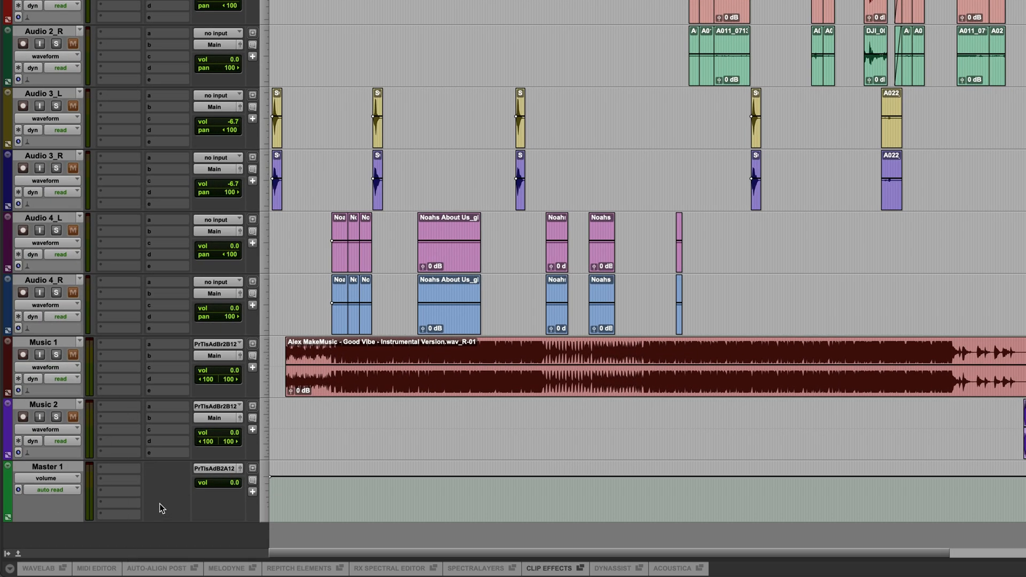
{"action": "left_click", "coordinate": [99, 480]}
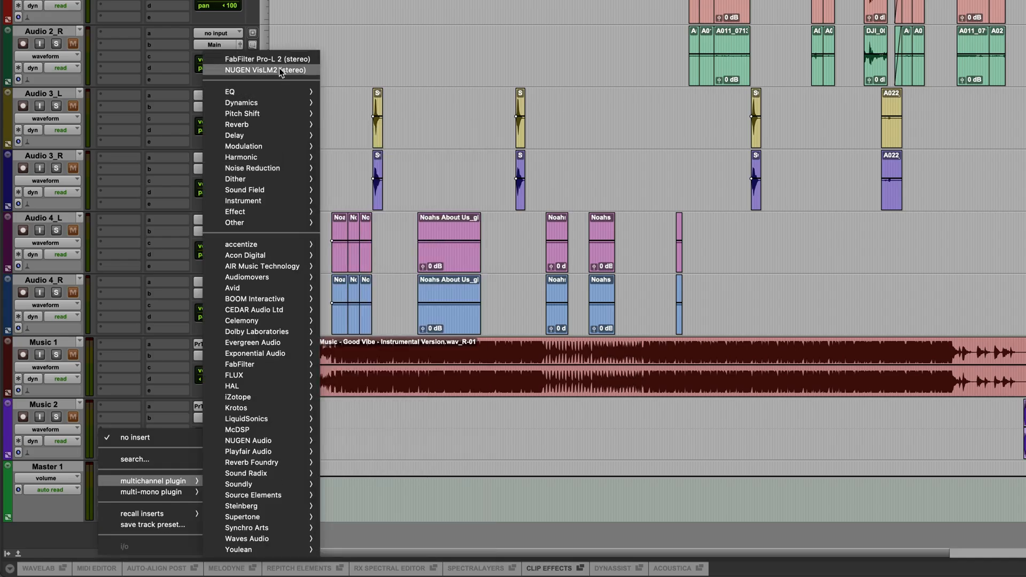
{"action": "left_click", "coordinate": [247, 71]}
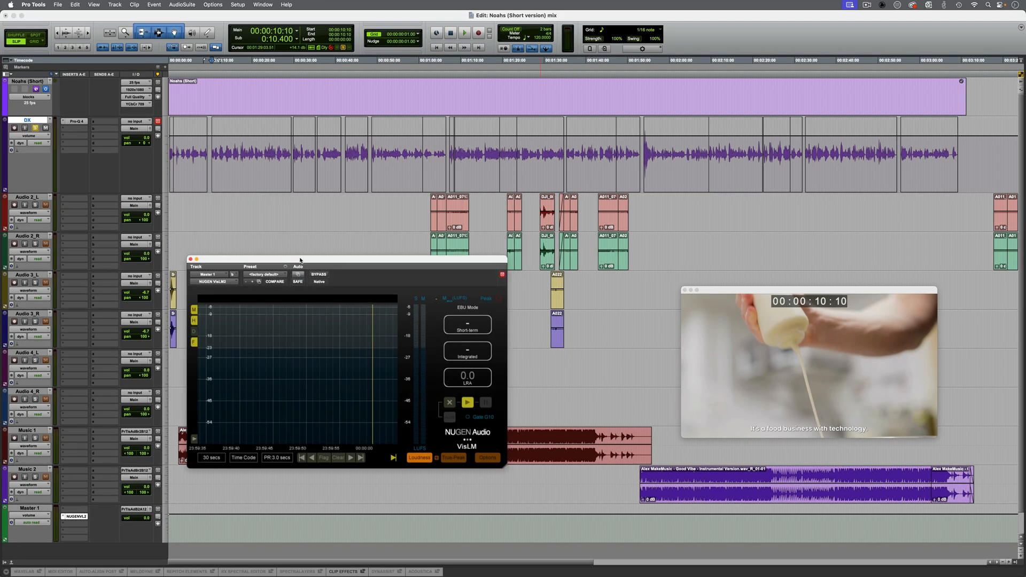
- Switch the DX track to waveform view and select its first two adjoining clips together
{"action": "left_click", "coordinate": [225, 163]}
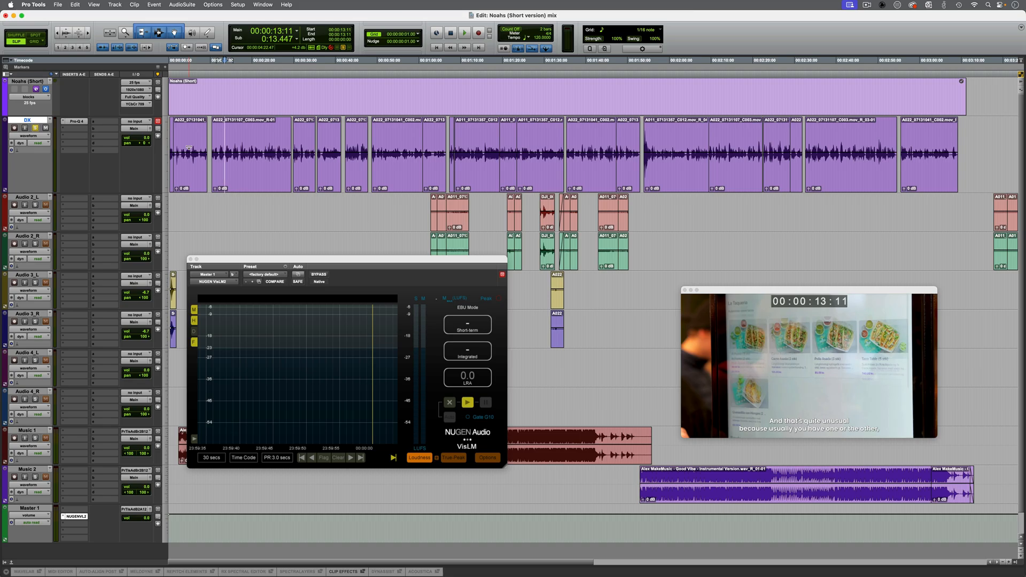
{"action": "key", "text": "Return"}
{"action": "key", "text": "t"}
{"action": "key", "text": "t"}
{"action": "key", "text": "t"}
{"action": "key", "text": "t"}
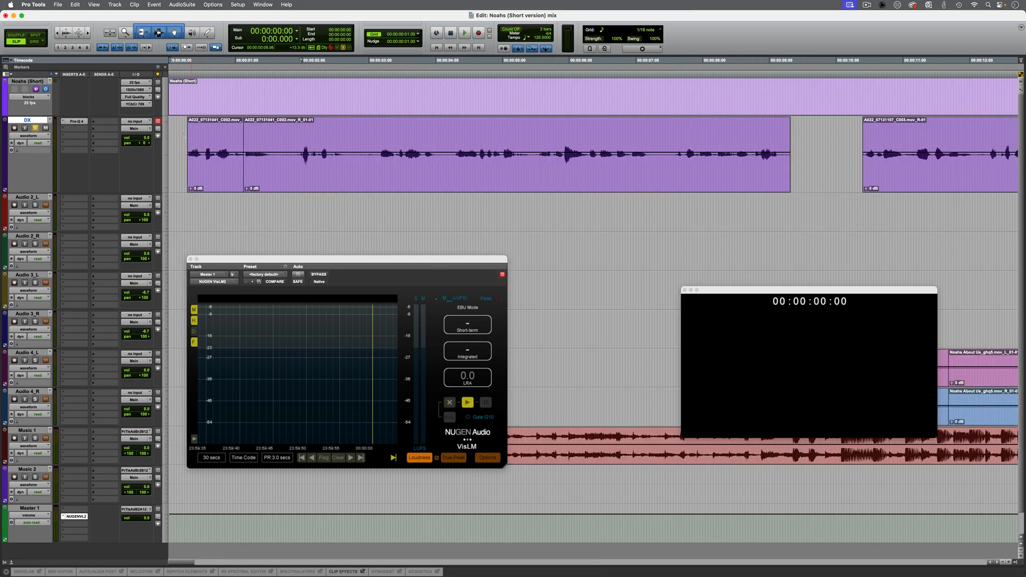
{"action": "key", "text": "Tab"}
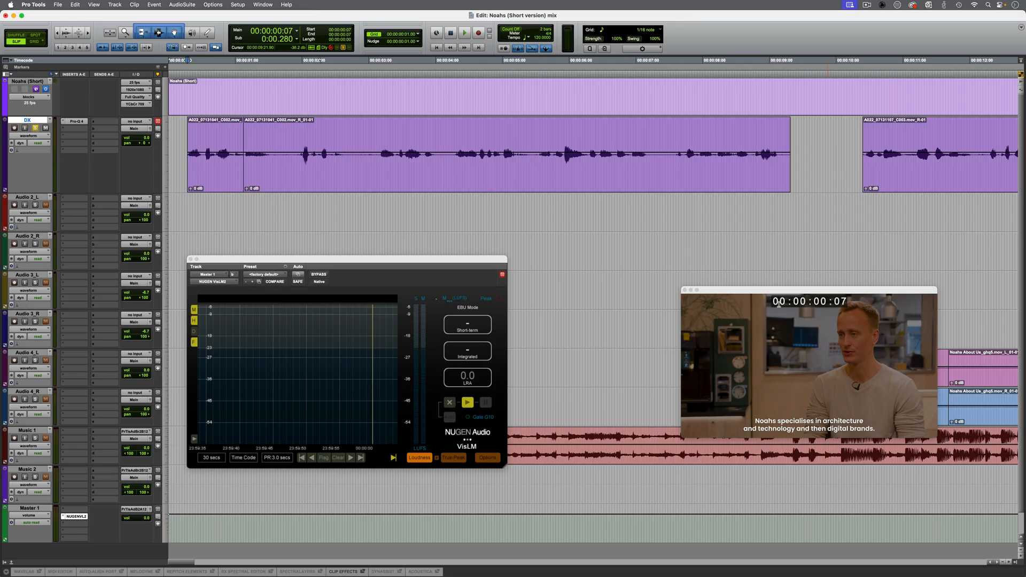
{"action": "left_click", "coordinate": [222, 156]}
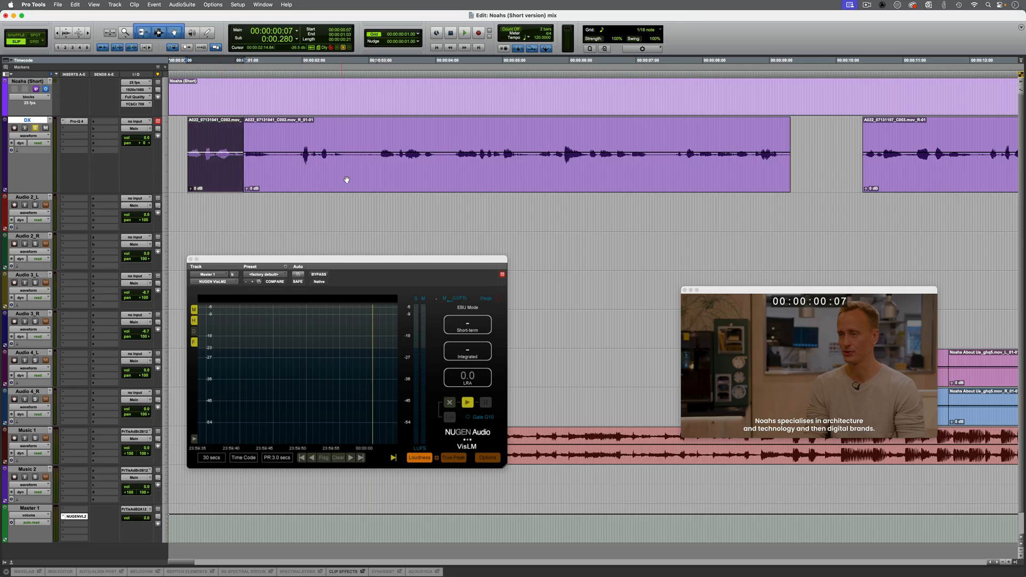
{"action": "left_click", "coordinate": [348, 179], "text": "shift"}
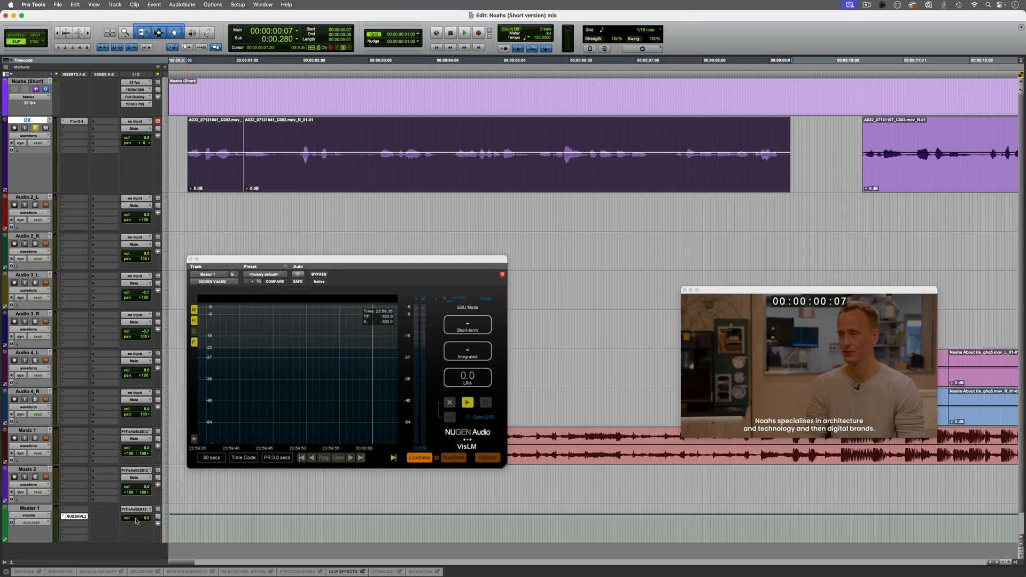
- Route the Master 1 output to Main (Stereo) -> Out 1-2 and start playing the selected DX clips
{"action": "left_click", "coordinate": [131, 510]}
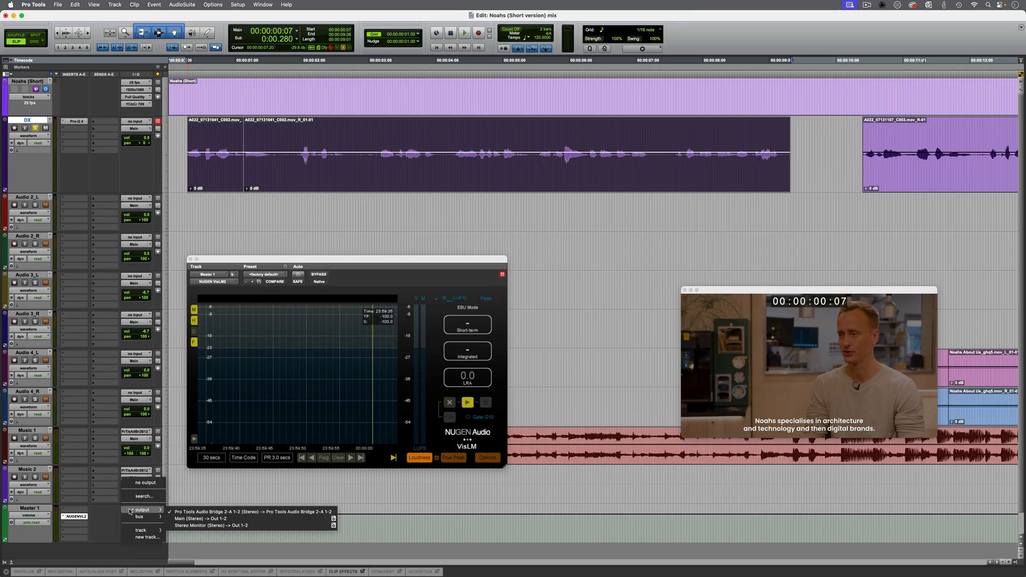
{"action": "left_click", "coordinate": [211, 519]}
{"action": "key", "text": "space"}
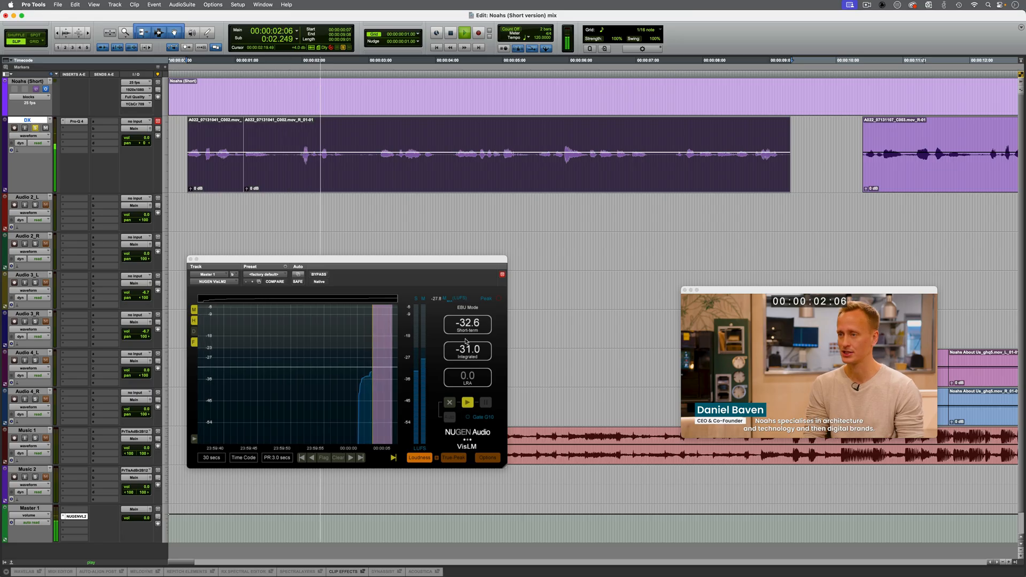
- Raise the clip gain of the two selected DX clips to about +8.6 dB while checking playback against the loudness meter
{"action": "left_click_drag", "start_coordinate": [372, 154], "coordinate": [373, 146]}
{"action": "key", "text": "space"}
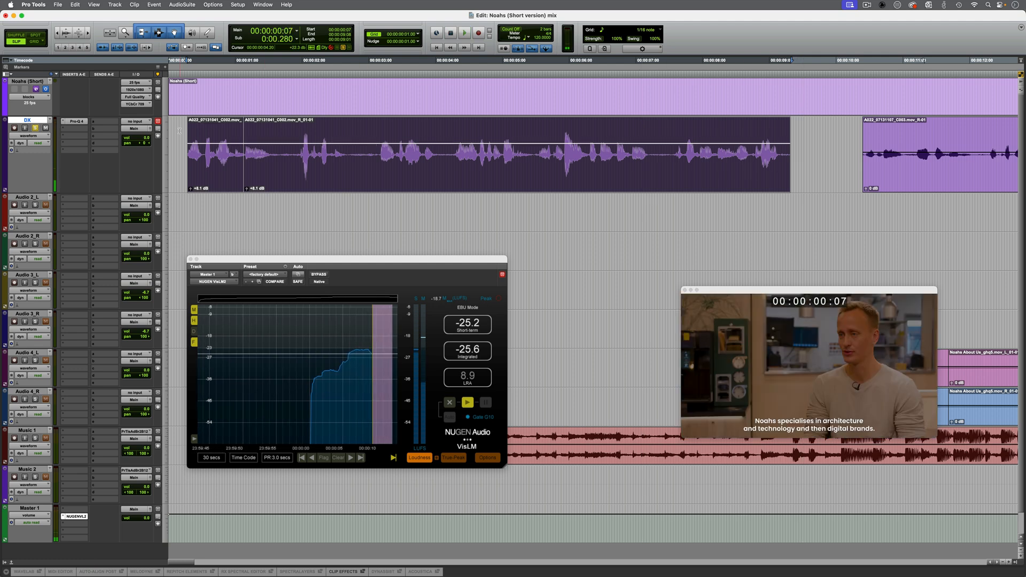
{"action": "key", "text": "space"}
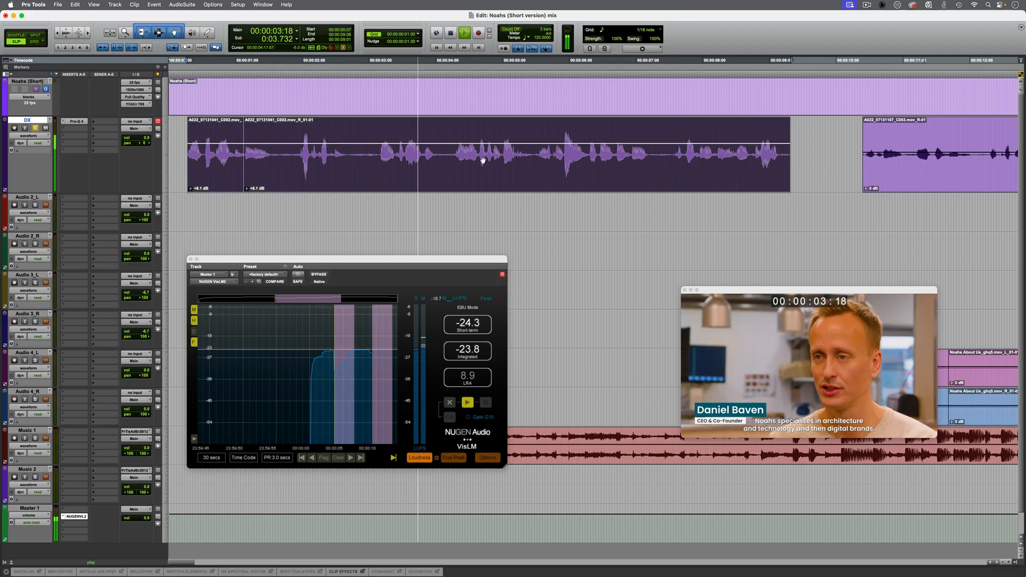
{"action": "left_click_drag", "start_coordinate": [494, 144], "coordinate": [494, 142]}
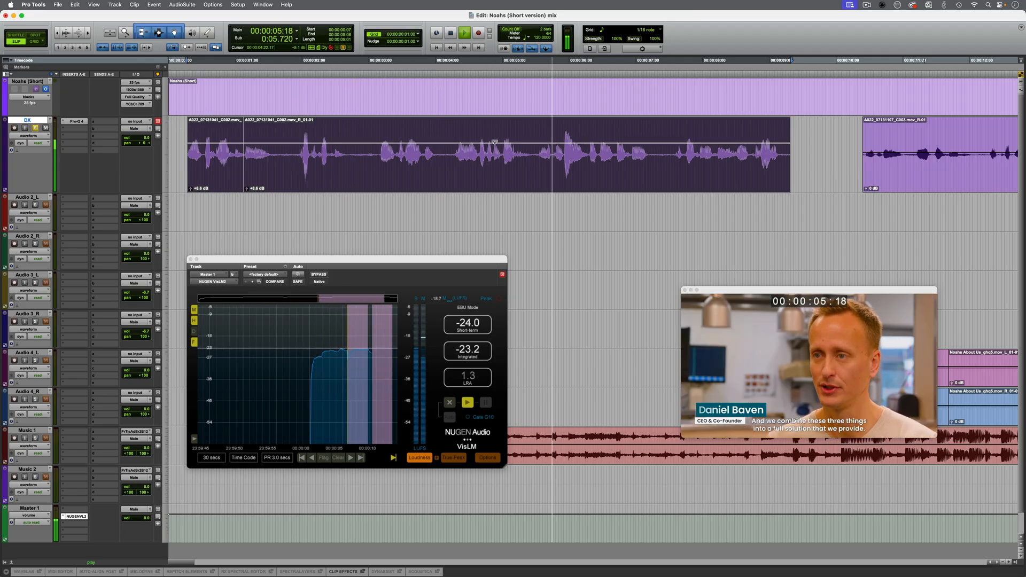
{"action": "key", "text": "space"}
- Select the DX clip starting at 00:00:10:10 and set its clip gain to about +8.2 dB, checking its loudness during playback
{"action": "key", "text": "r"}
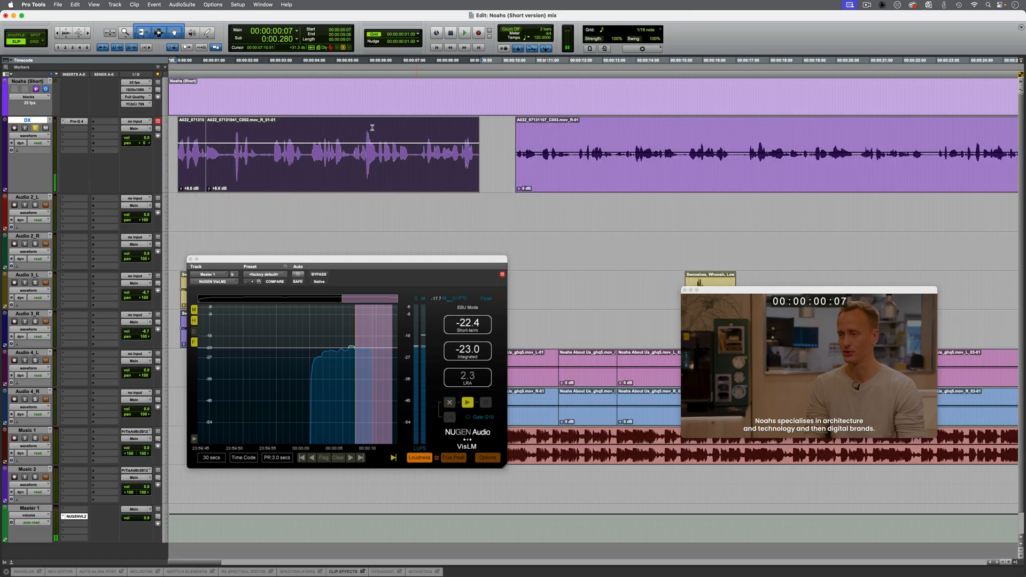
{"action": "key", "text": "r"}
{"action": "key", "text": "r"}
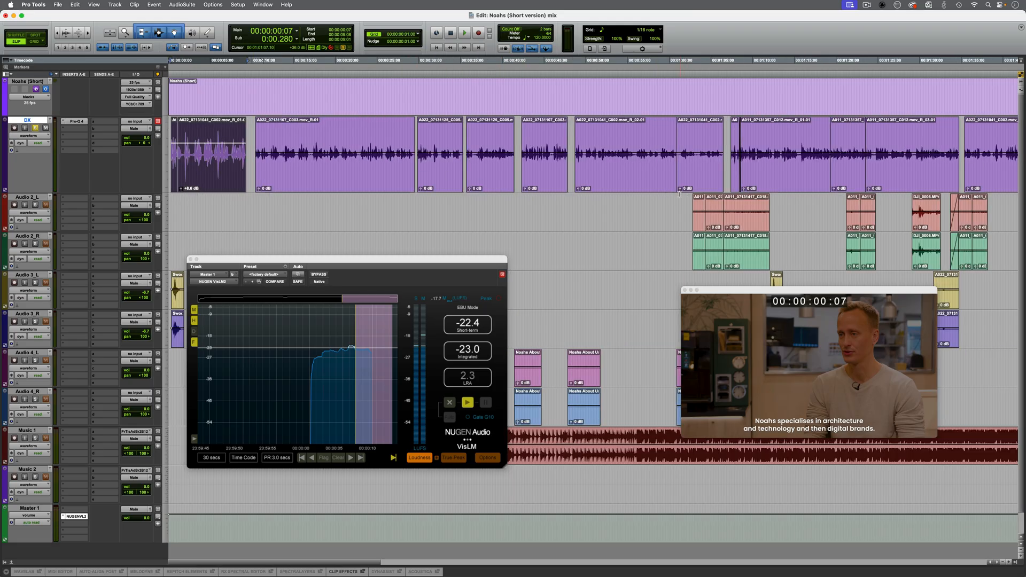
{"action": "key", "text": "t"}
{"action": "key", "text": "t"}
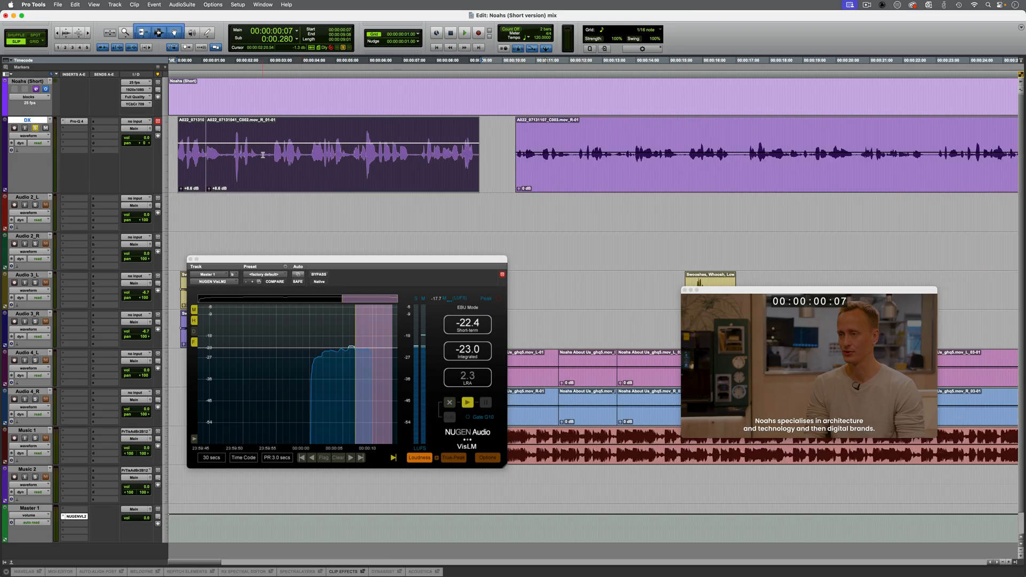
{"action": "key", "text": "r"}
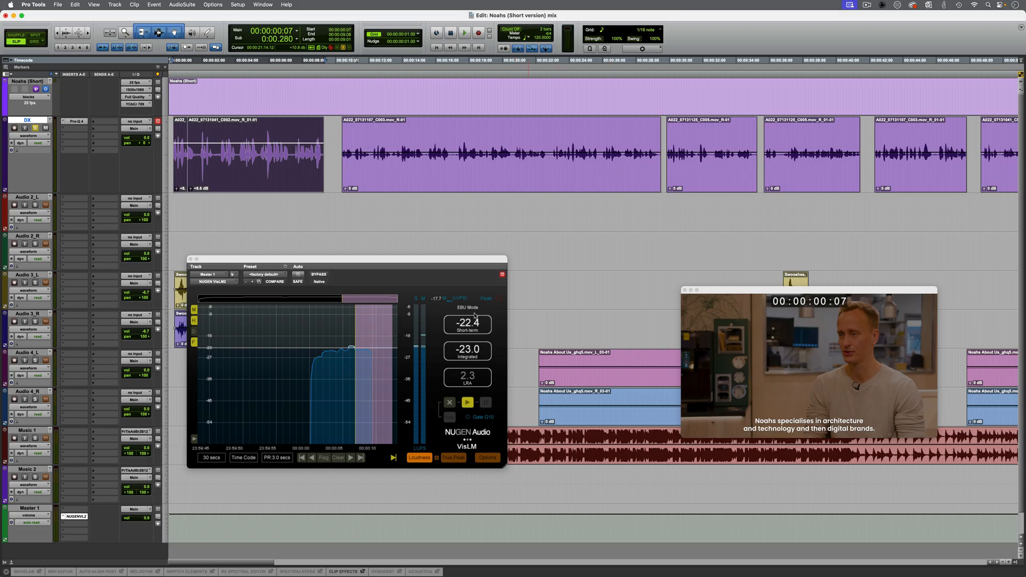
{"action": "left_click", "coordinate": [337, 133]}
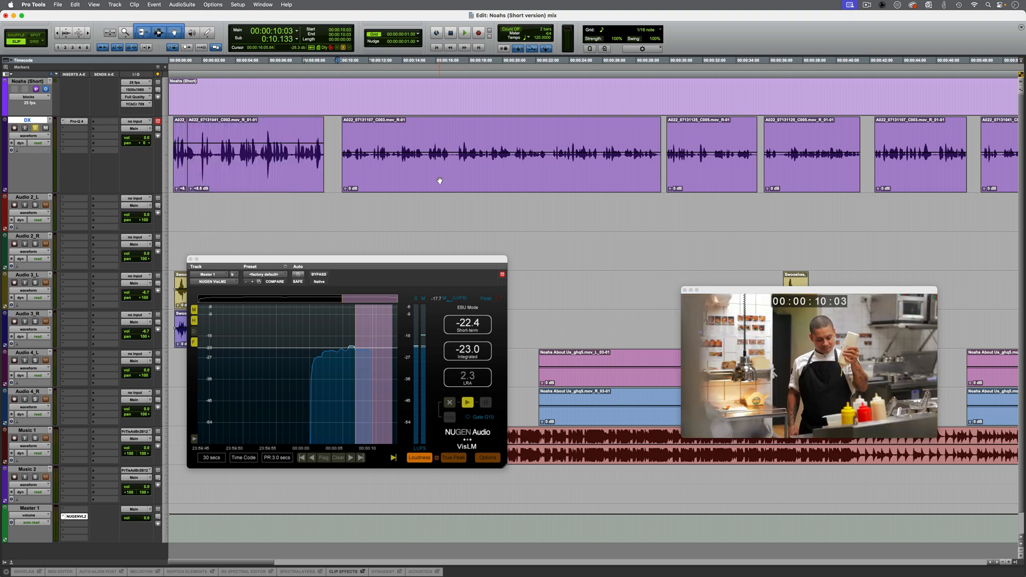
{"action": "left_click", "coordinate": [451, 150]}
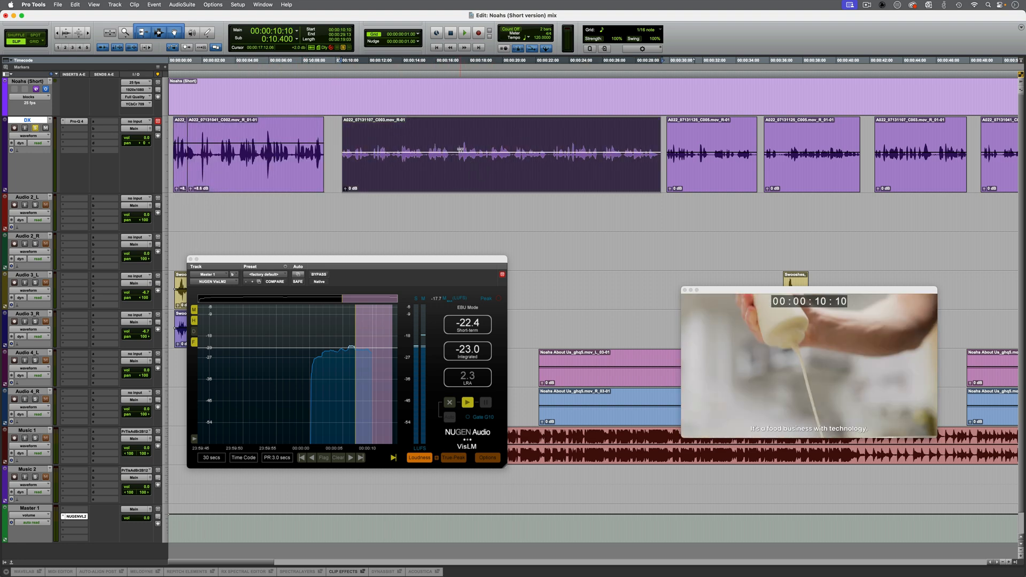
{"action": "left_click_drag", "start_coordinate": [461, 150], "coordinate": [462, 144]}
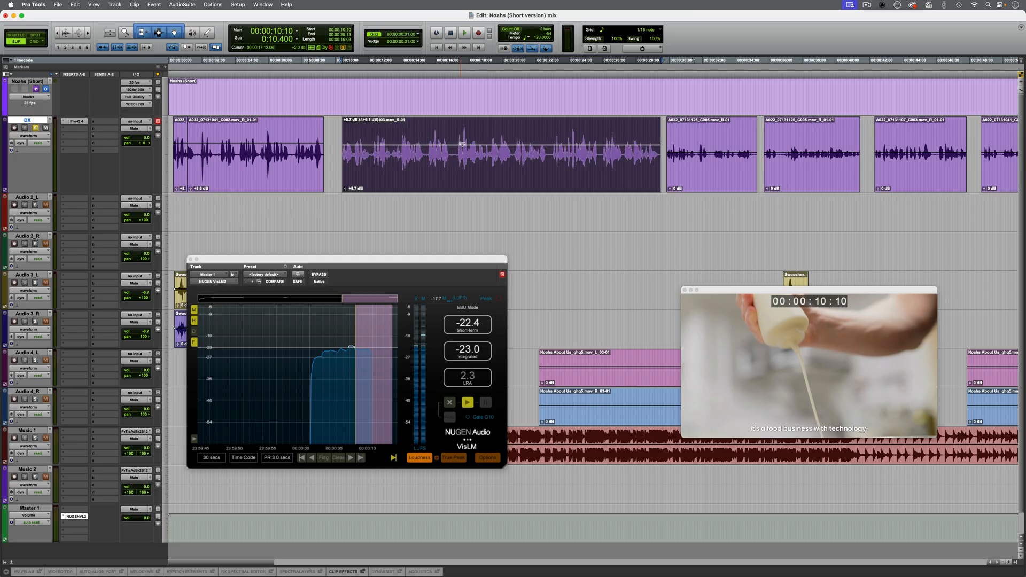
{"action": "key", "text": "space"}
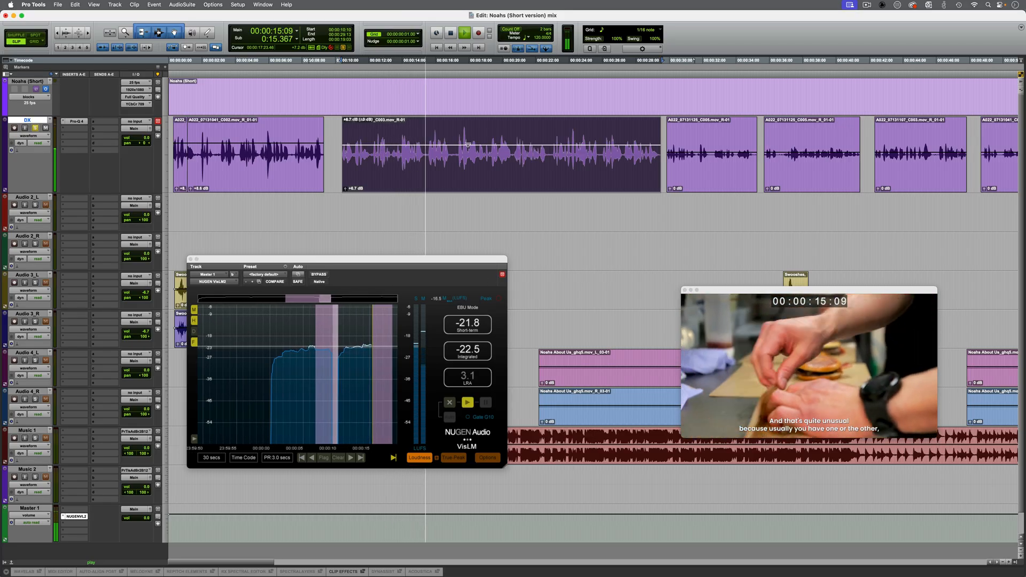
{"action": "left_click_drag", "start_coordinate": [468, 144], "coordinate": [467, 144]}
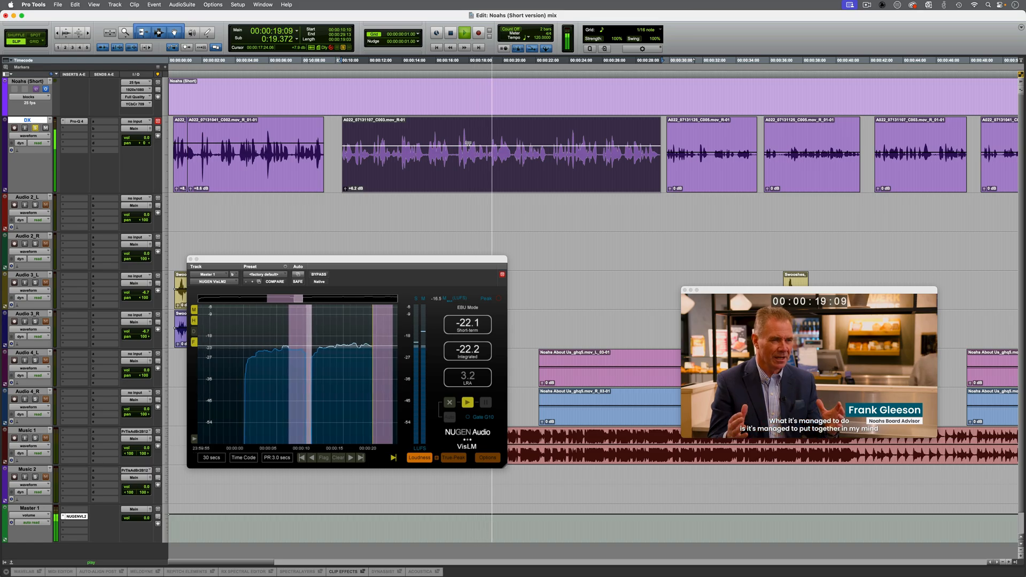
{"action": "key", "text": "space"}
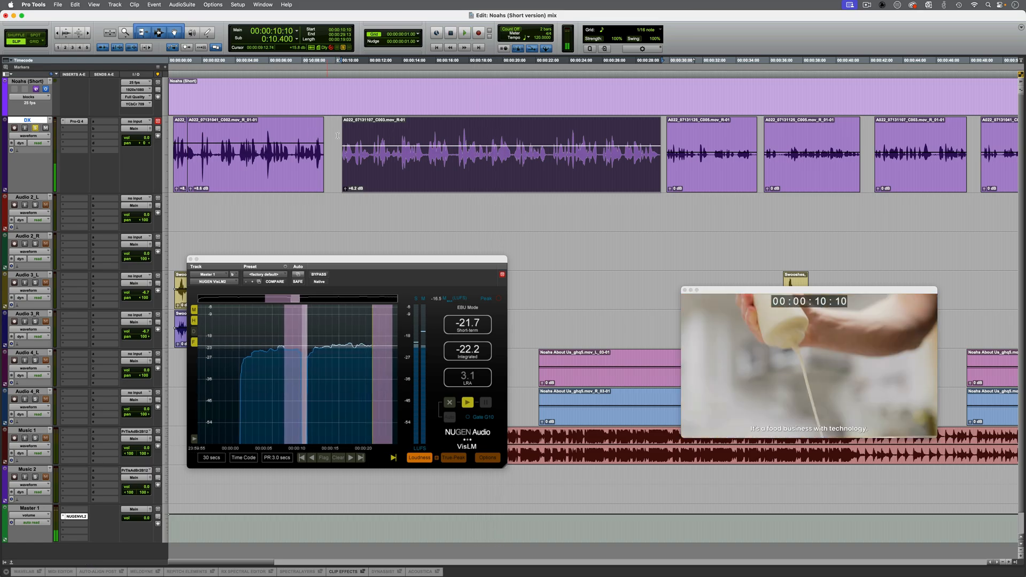
- Add a short fade-in at the start of the DX clip that begins at 00:00:10:10
{"action": "left_click", "coordinate": [341, 135]}
{"action": "key", "text": "t"}
{"action": "key", "text": "t"}
{"action": "key", "text": "t"}
{"action": "key", "text": "t"}
{"action": "key", "text": "t"}
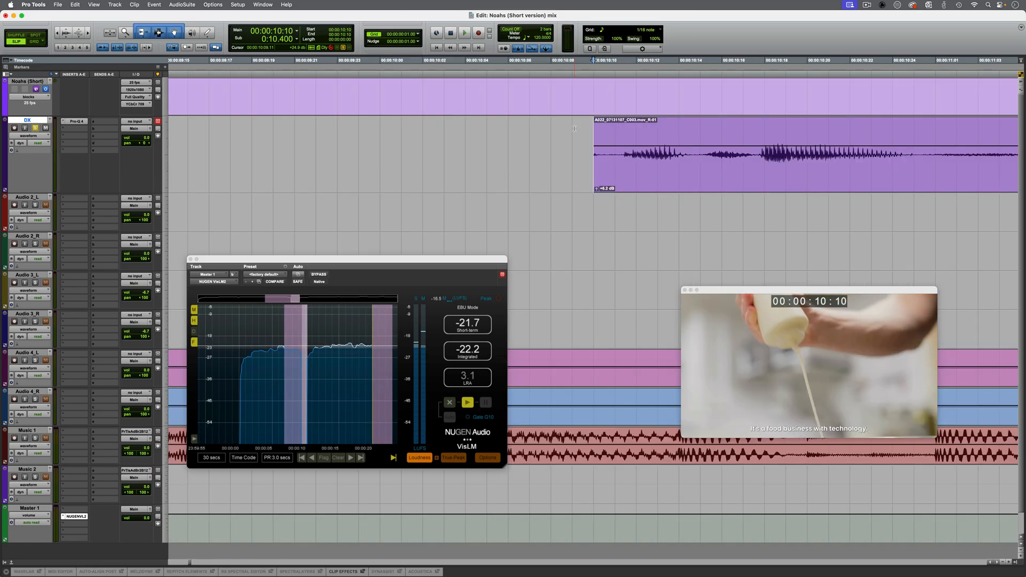
{"action": "left_click", "coordinate": [570, 131]}
{"action": "key", "text": "space"}
{"action": "key", "text": "space"}
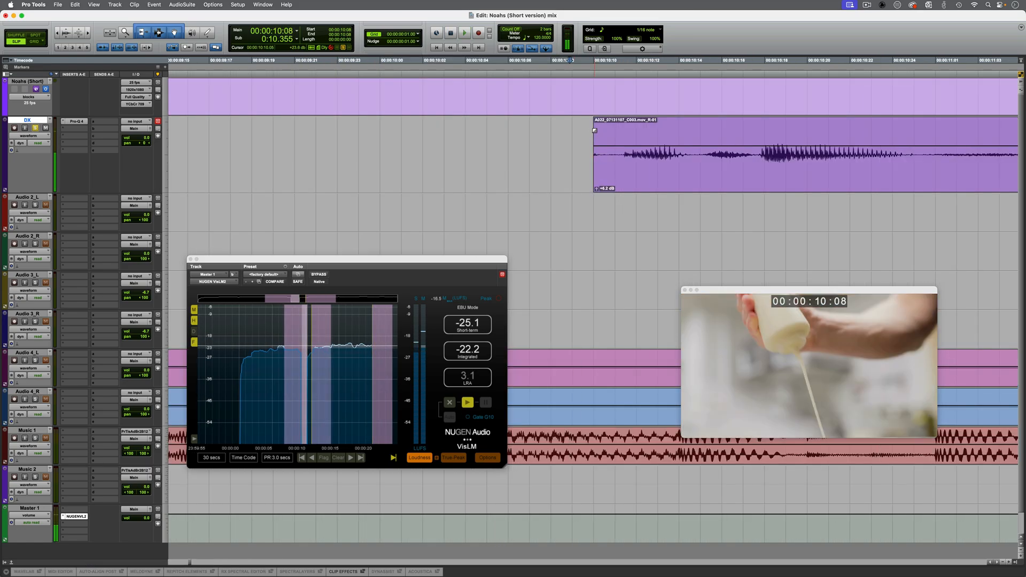
{"action": "left_click", "coordinate": [626, 130]}
{"action": "key", "text": "d"}
- Play the opening of the first DX clip from the start of the session
{"action": "key", "text": "r"}
{"action": "key", "text": "r"}
{"action": "key", "text": "Return"}
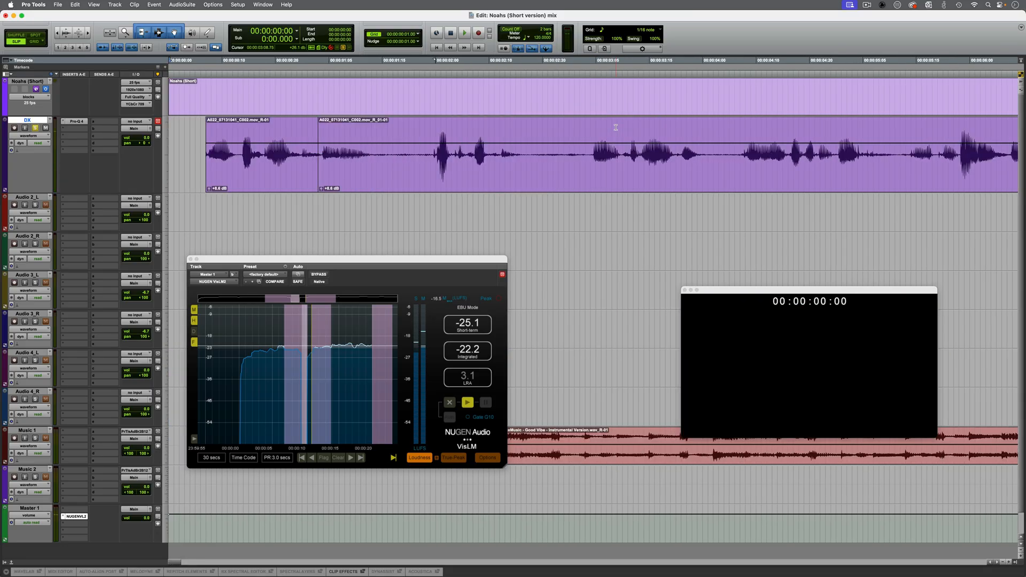
{"action": "key", "text": "space"}
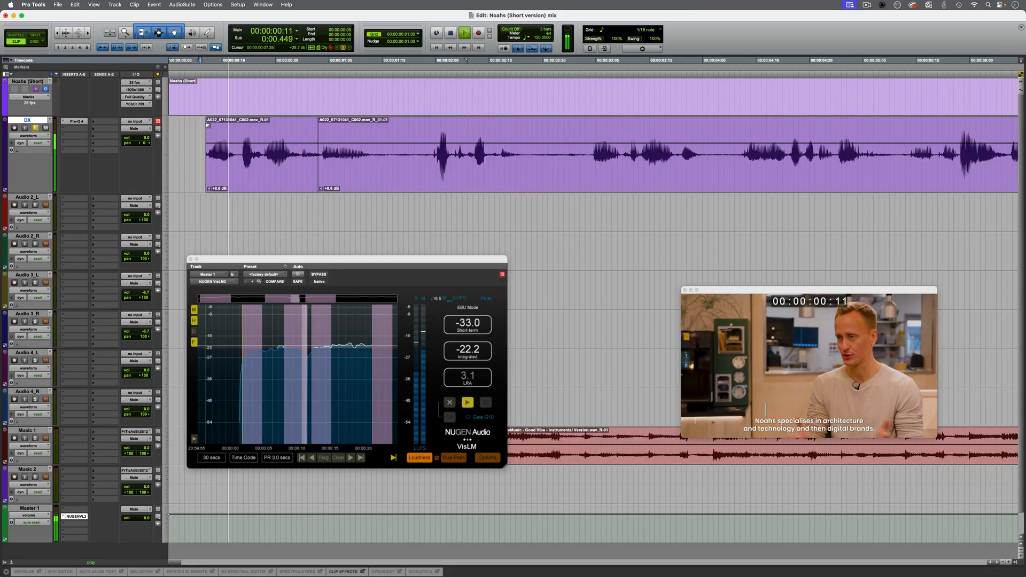
{"action": "key", "text": "r"}
{"action": "key", "text": "r"}
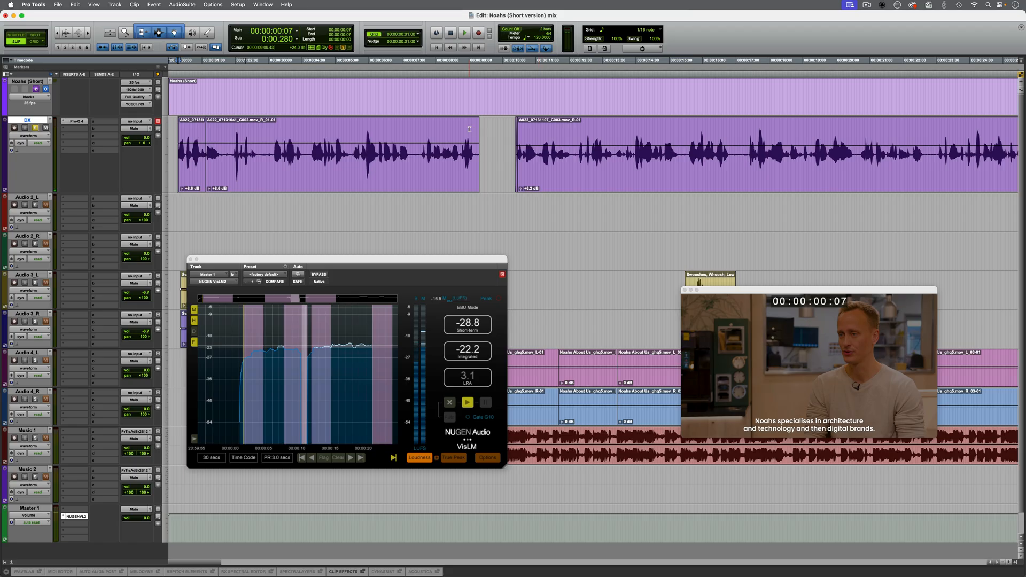
- Fade out the DX clip before the first gap from 00:00:09:03 to its end
{"action": "left_click", "coordinate": [469, 130]}
{"action": "key", "text": "t"}
{"action": "key", "text": "t"}
{"action": "key", "text": "t"}
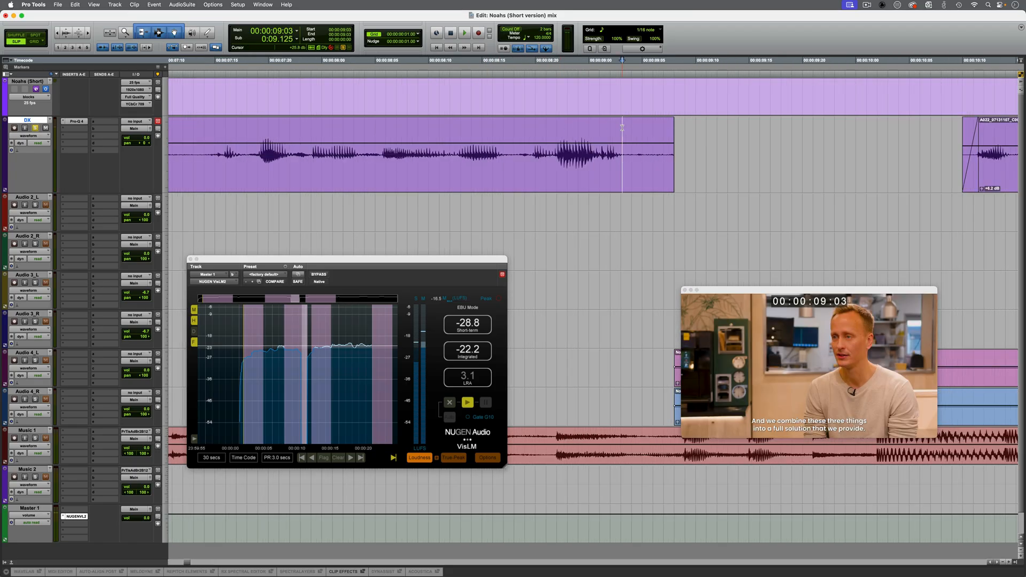
{"action": "key", "text": "g"}
- Play the DX track from 00:00:08:05 to check the new fade-out into the gap
{"action": "left_click", "coordinate": [381, 130]}
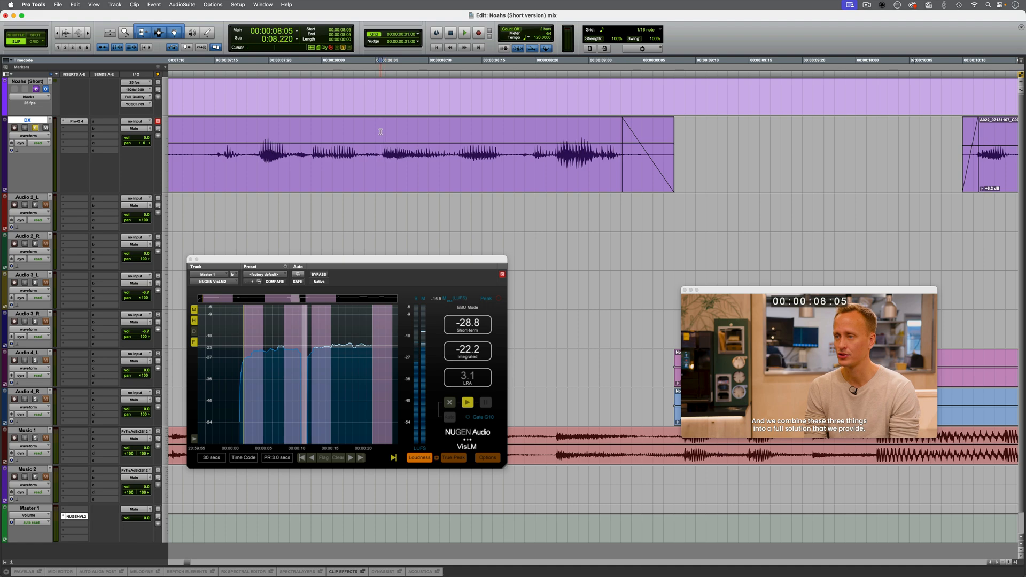
{"action": "key", "text": "space"}
{"action": "key", "text": "r"}
{"action": "key", "text": "r"}
{"action": "key", "text": "r"}
{"action": "key", "text": "r"}
{"action": "key", "text": "r"}
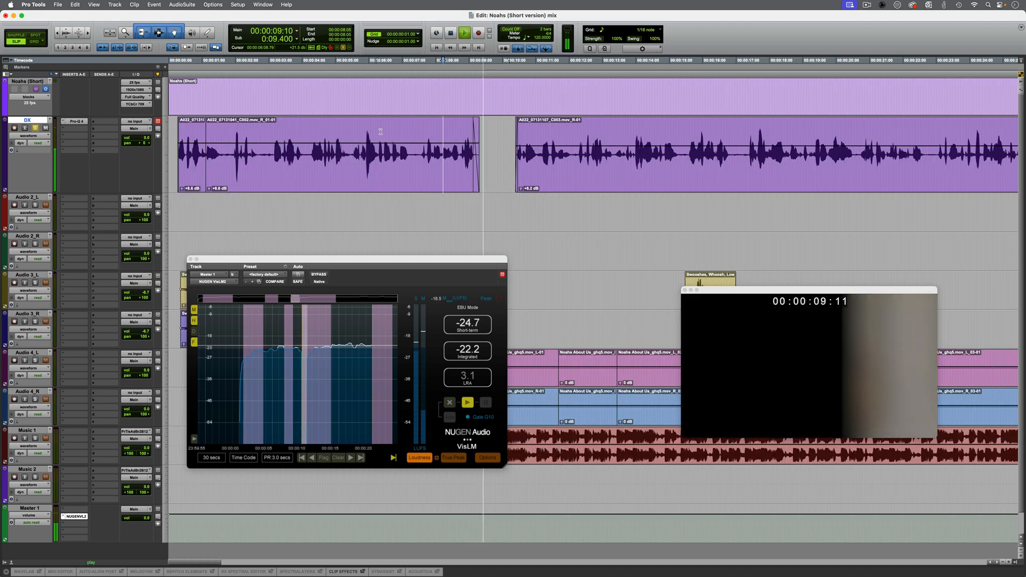
- Play from 00:00:27:14 and add a fade-out of about 4 frames at the end of the DX clip that starts after the first gap
{"action": "key", "text": "t"}
{"action": "key", "text": "t"}
{"action": "key", "text": "t"}
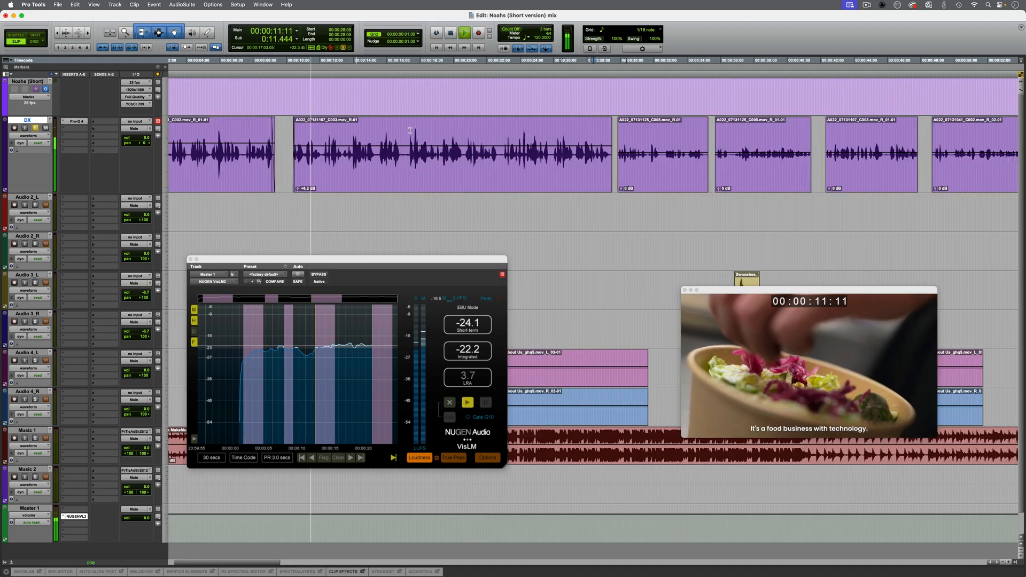
{"action": "left_click", "coordinate": [539, 130]}
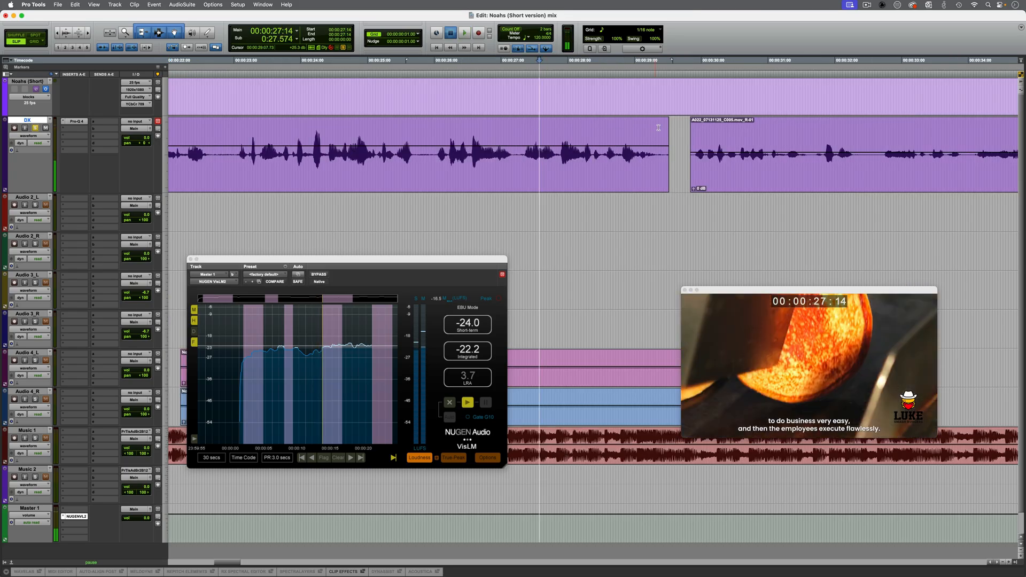
{"action": "left_click_drag", "start_coordinate": [666, 124], "coordinate": [658, 124]}
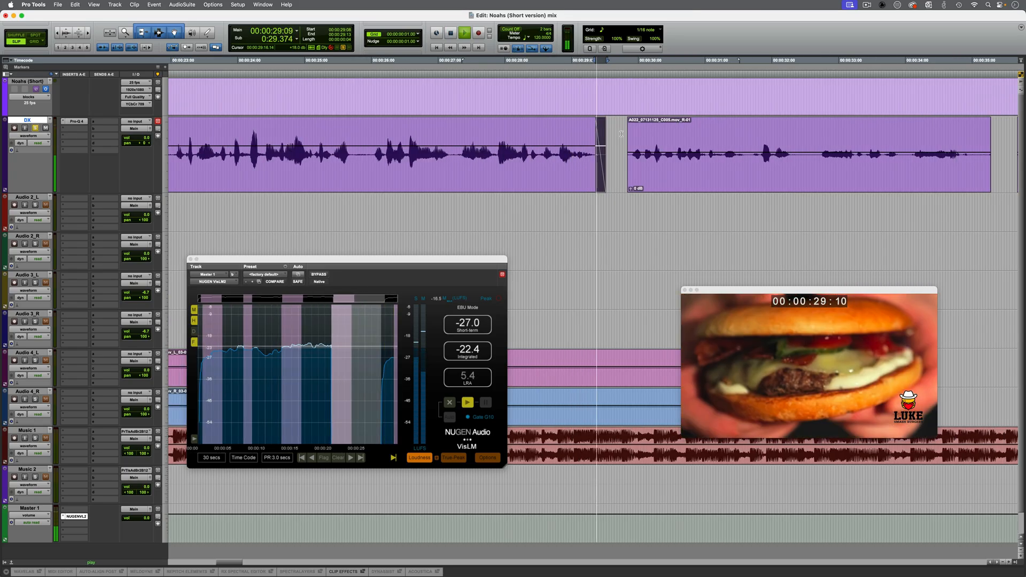
- Raise the clip gain of the DX clip after the second gap to +7.2 dB and fade out its last 5 frames or so
{"action": "left_click", "coordinate": [696, 154]}
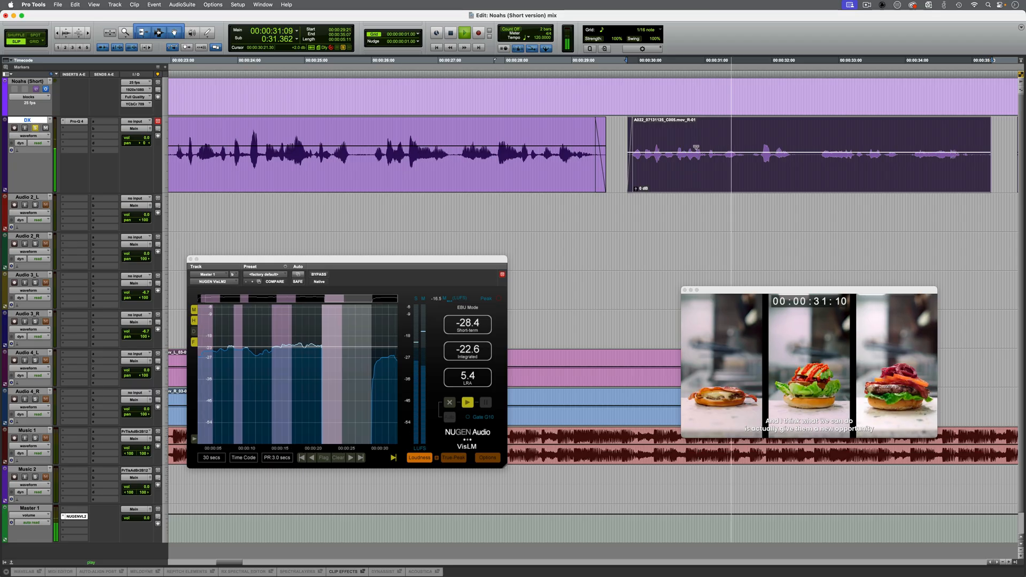
{"action": "left_click_drag", "start_coordinate": [696, 154], "coordinate": [697, 140]}
{"action": "left_click_drag", "start_coordinate": [990, 124], "coordinate": [976, 125]}
- Play the DX track from 00:00:32:14 to check the new fade-out, and return to the start of the session
{"action": "left_click", "coordinate": [809, 126]}
{"action": "key", "text": "space"}
{"action": "key", "text": "super+bracketleft"}
{"action": "key", "text": "super+bracketleft"}
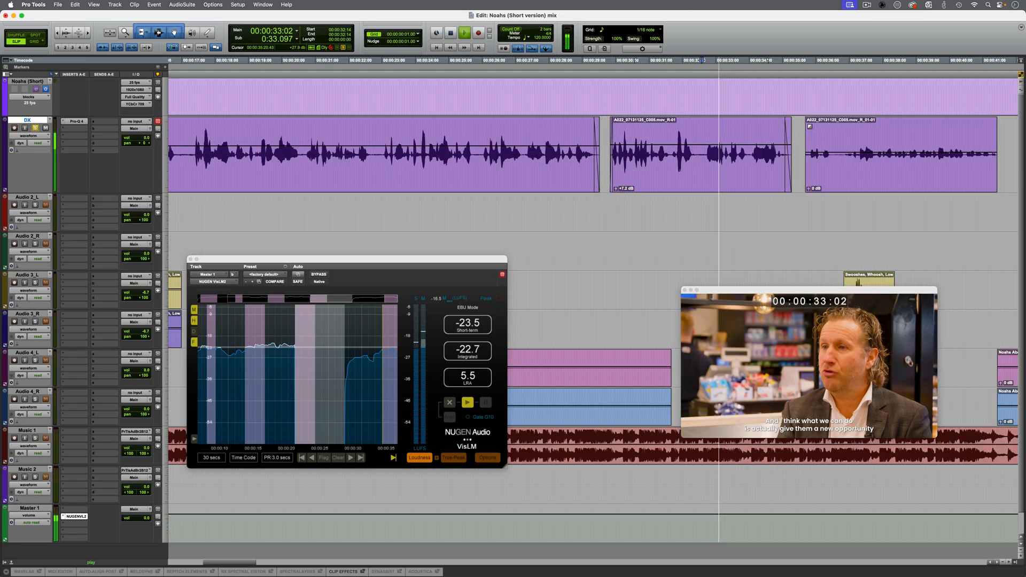
{"action": "key", "text": "super+bracketleft"}
{"action": "key", "text": "super+bracketleft"}
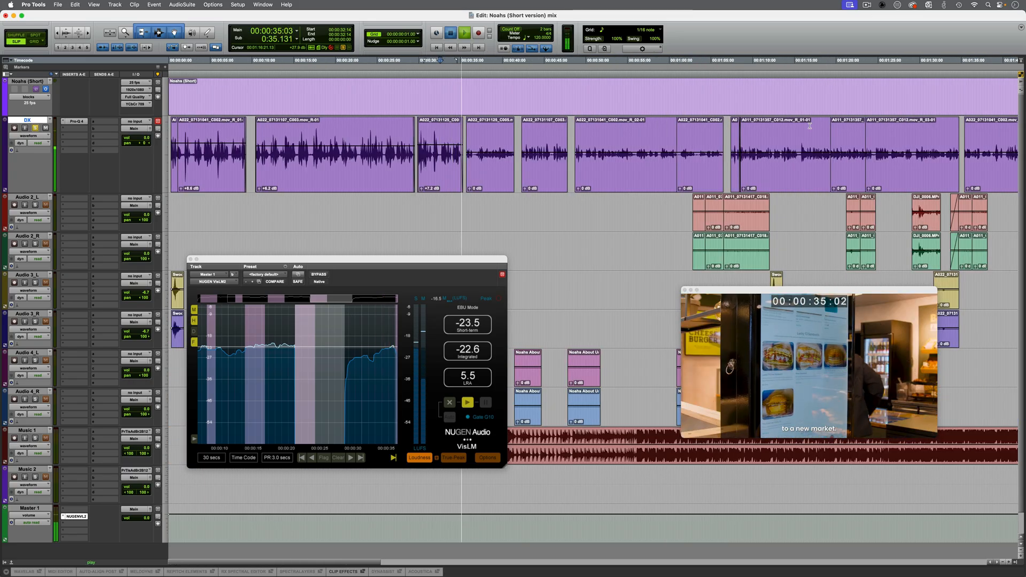
{"action": "key", "text": "space"}
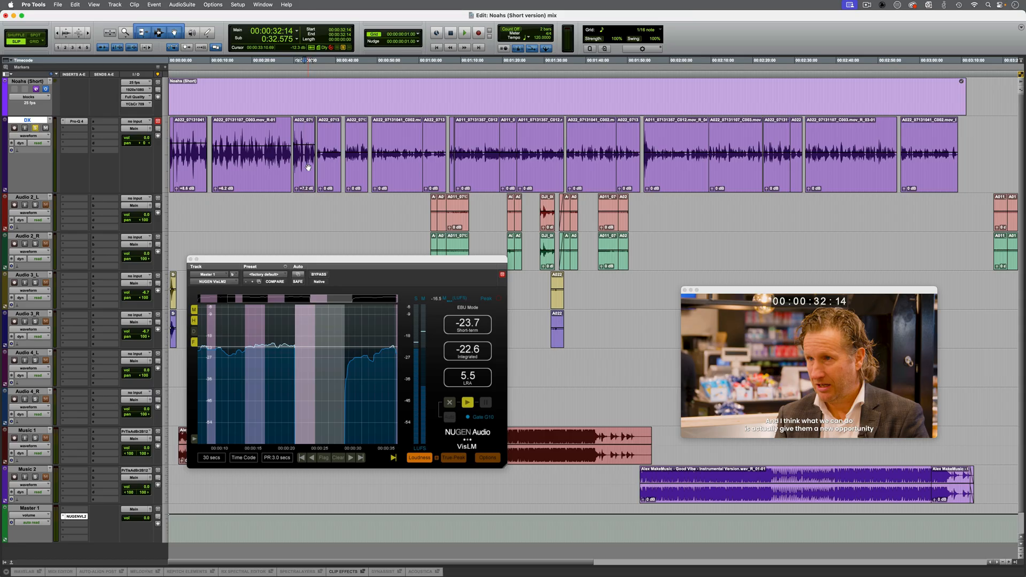
{"action": "key", "text": "Return"}
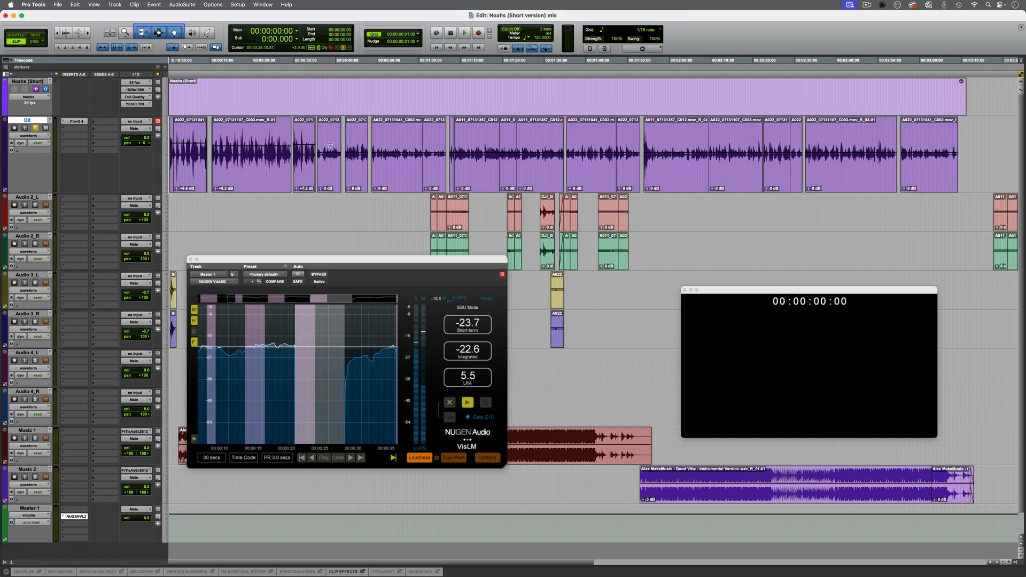
- Apply DynAssist processing to the DX track, and close the loudness meter and video windows covering its editor
{"action": "left_click", "coordinate": [18, 152]}
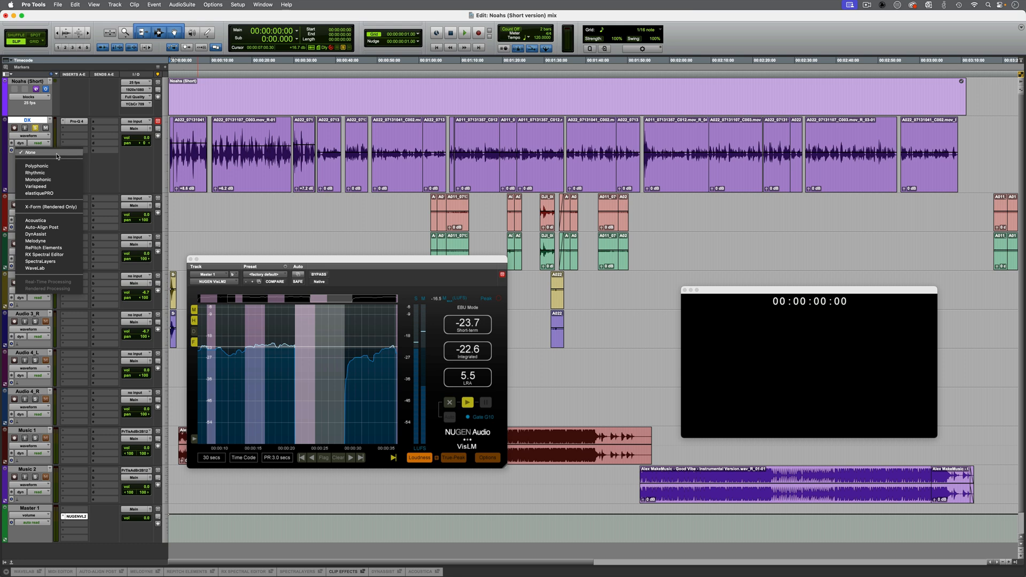
{"action": "left_click", "coordinate": [48, 235]}
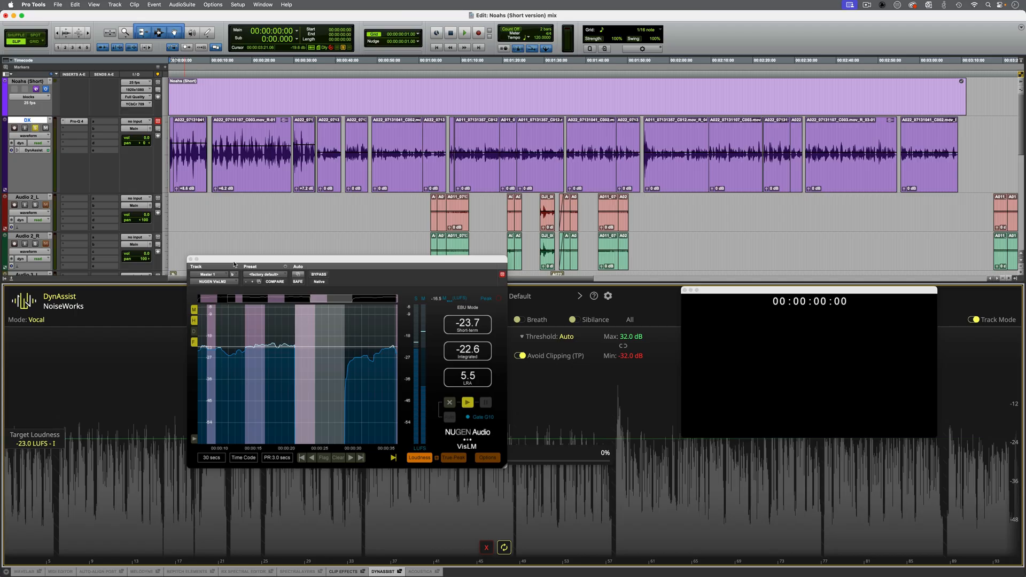
{"action": "left_click_drag", "start_coordinate": [231, 262], "coordinate": [702, 374]}
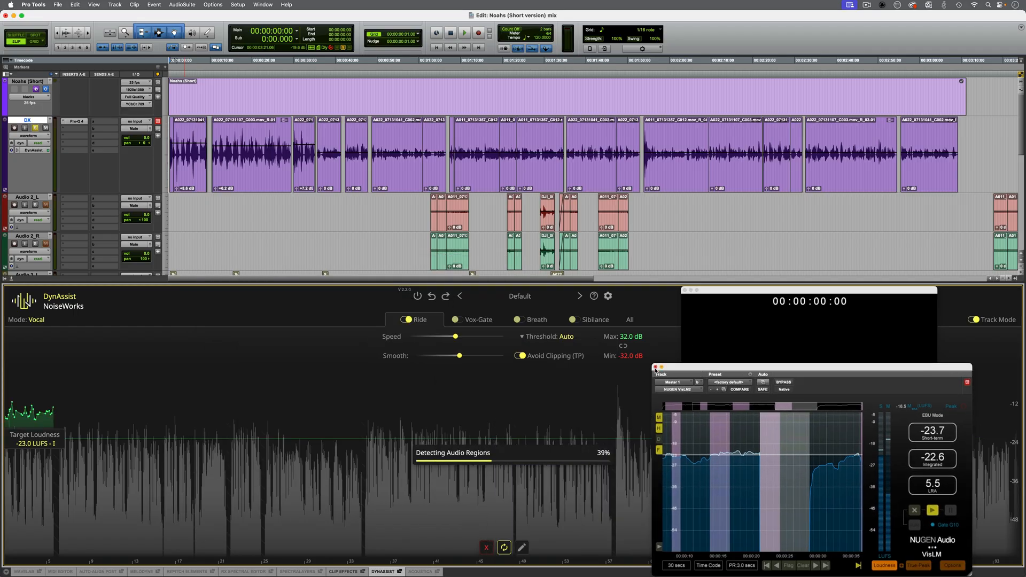
{"action": "left_click", "coordinate": [661, 370]}
{"action": "left_click", "coordinate": [685, 290]}
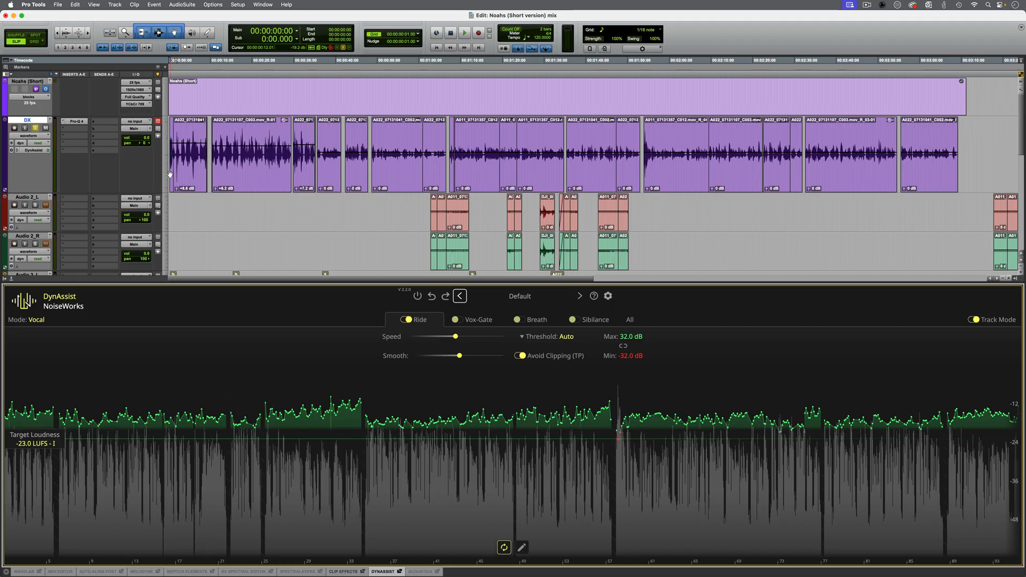
- Reset the clip gain of the first three DX clips to 0 dB
{"action": "left_click", "coordinate": [305, 183], "text": "shift"}
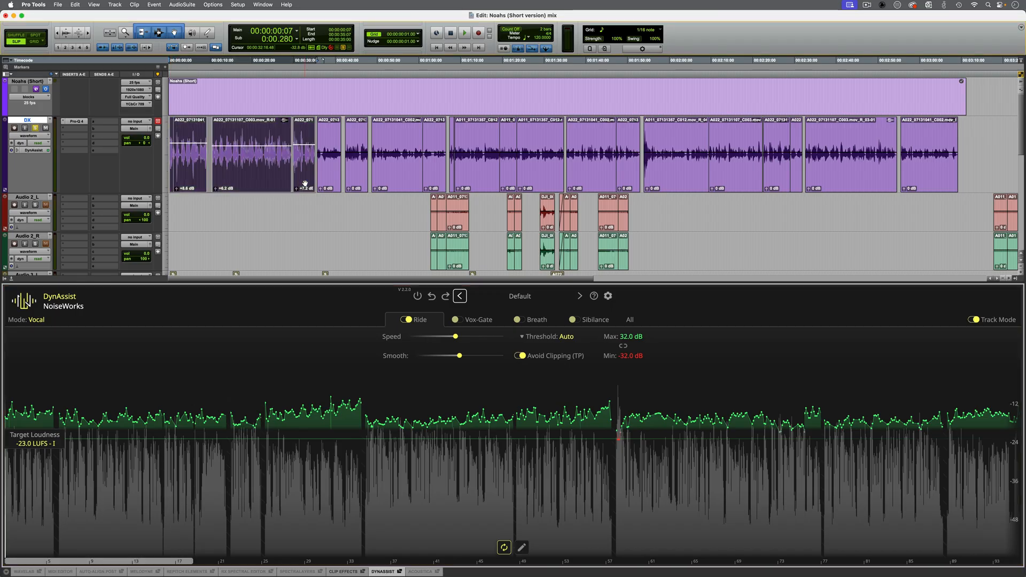
{"action": "left_click", "coordinate": [215, 189], "text": "alt"}
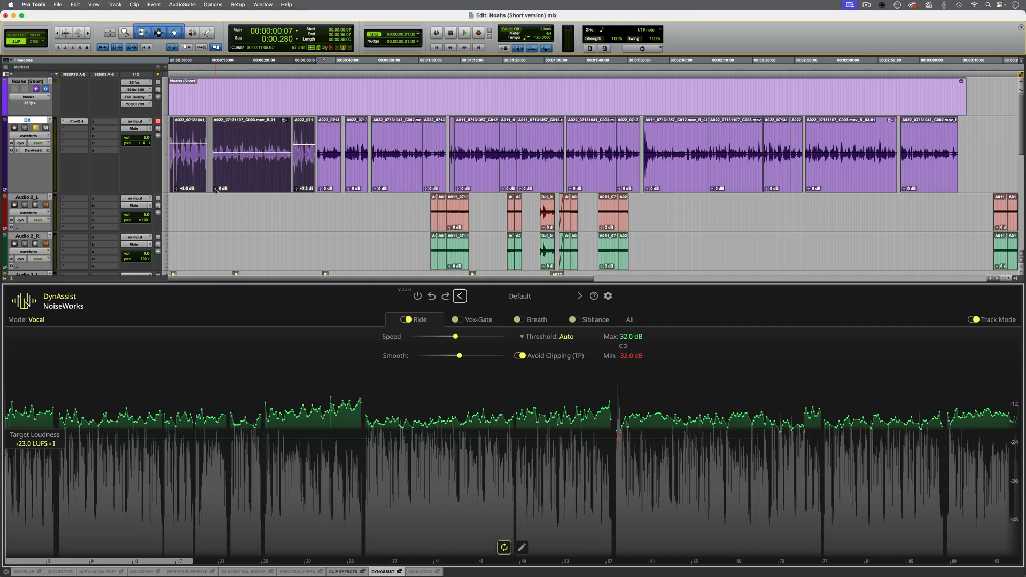
{"action": "left_click", "coordinate": [177, 189], "text": "alt"}
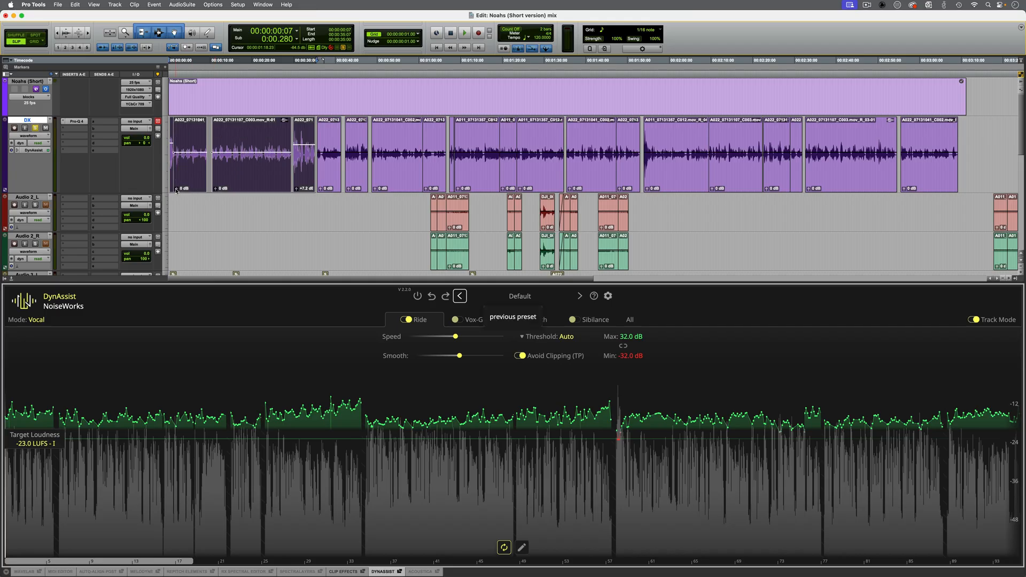
{"action": "key", "text": "ctrl+shift+b"}
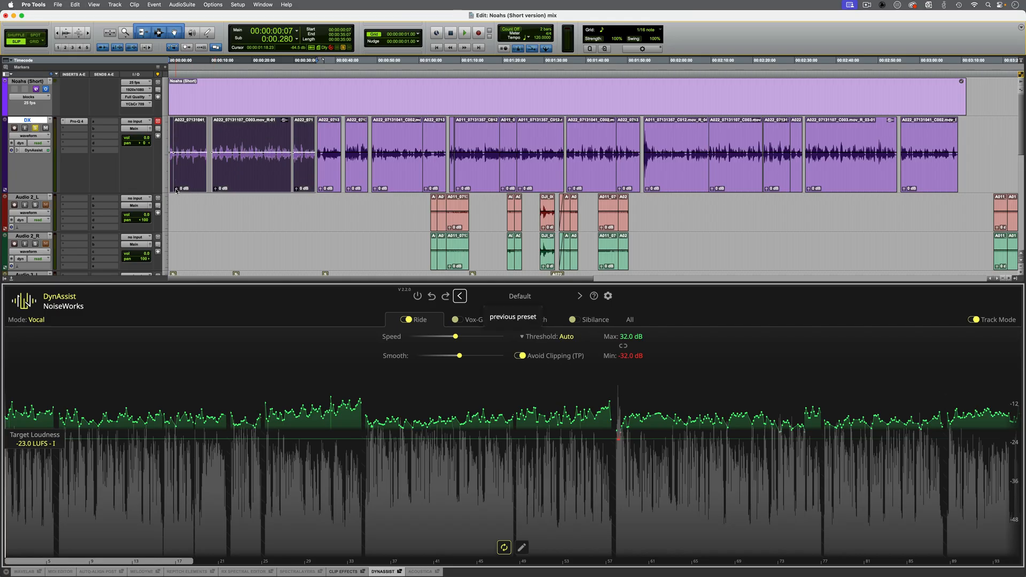
- Place the playback cursor near the start of the DX track and close the DynAssist editor
{"action": "left_click", "coordinate": [169, 135]}
{"action": "left_click", "coordinate": [173, 135]}
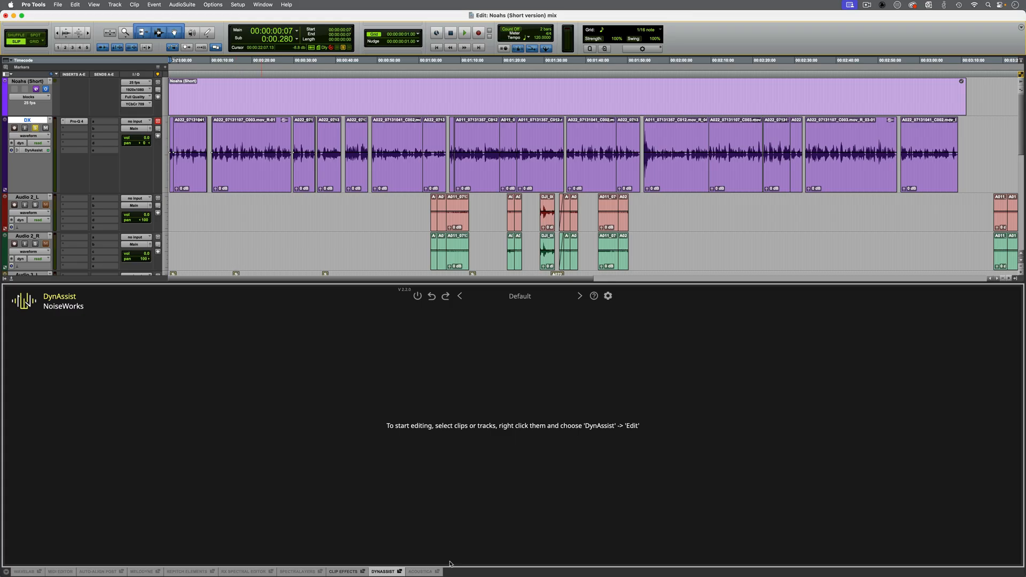
{"action": "left_click", "coordinate": [384, 571]}
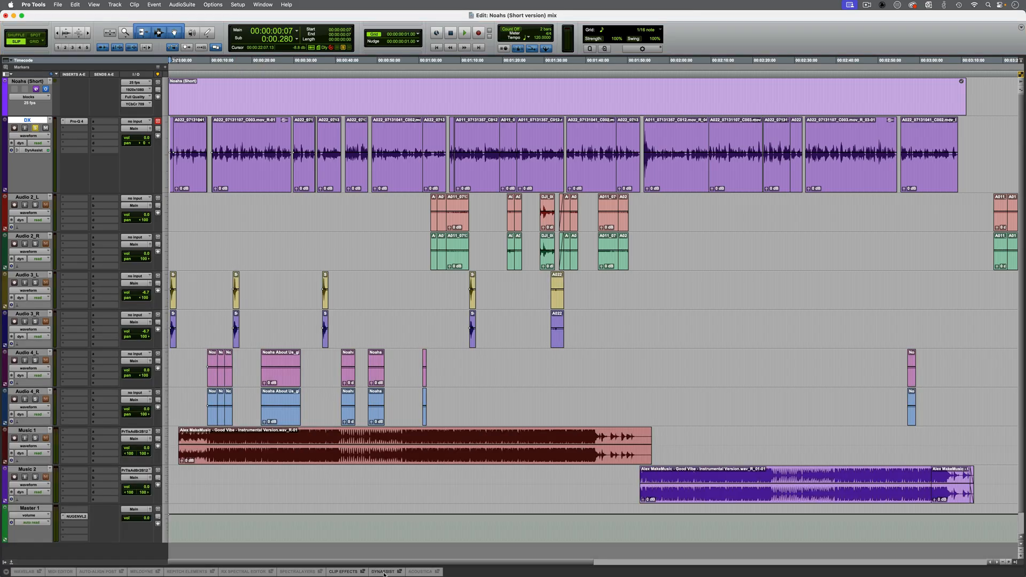
- Reopen the VisLM meter on Master 1 and the video window, and play the DX track from 00:00:00:07 to check its loudness
{"action": "left_click", "coordinate": [76, 516]}
{"action": "key", "text": "space"}
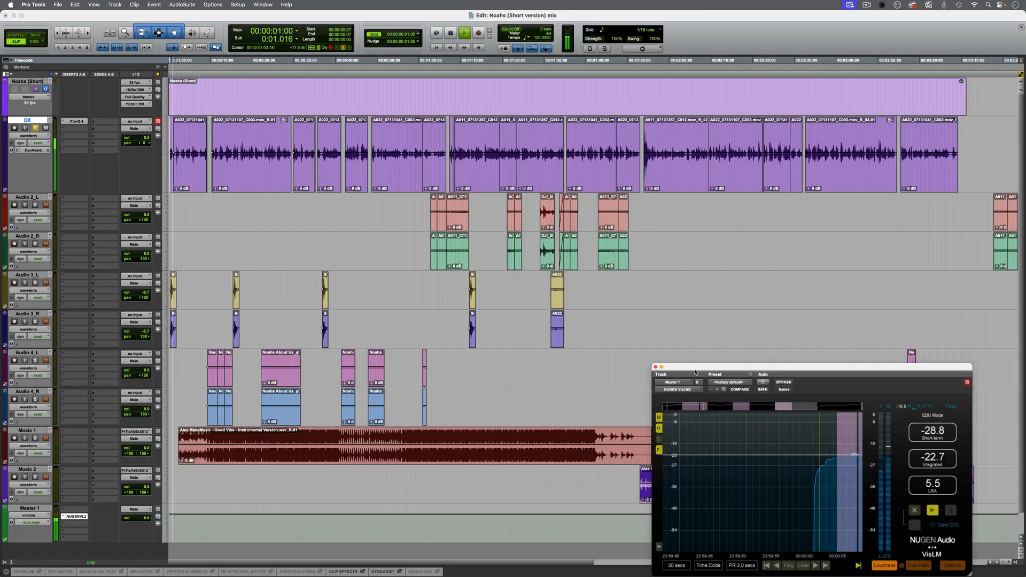
{"action": "left_click_drag", "start_coordinate": [801, 368], "coordinate": [366, 231]}
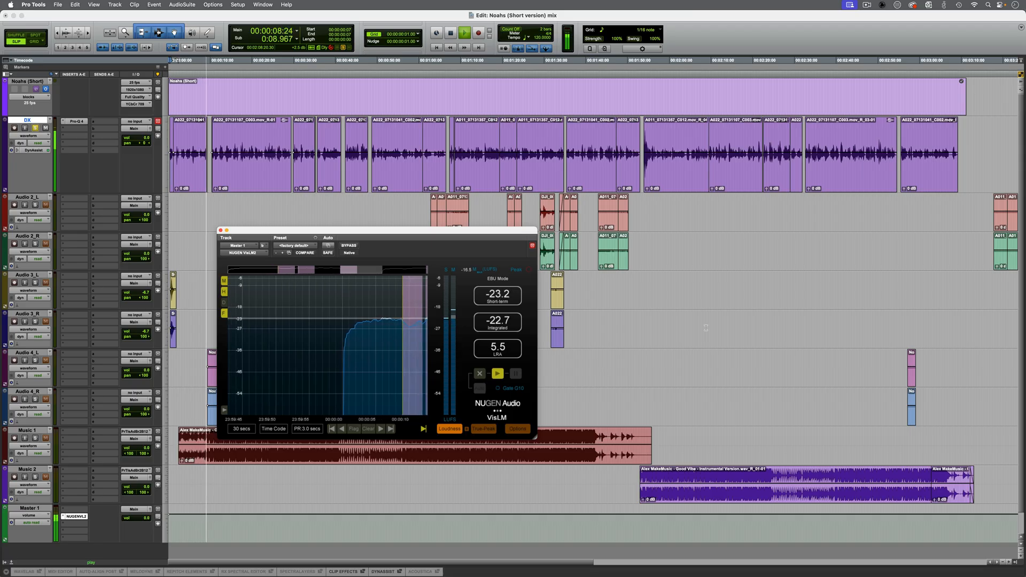
{"action": "key", "text": "super+bracketright"}
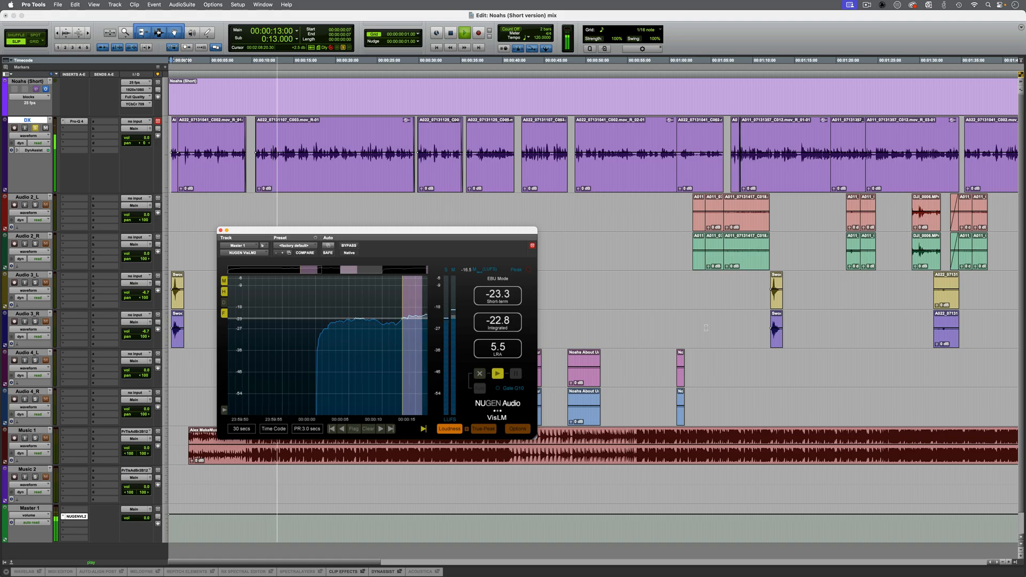
{"action": "key", "text": "super+9"}
{"action": "left_click_drag", "start_coordinate": [780, 290], "coordinate": [660, 259]}
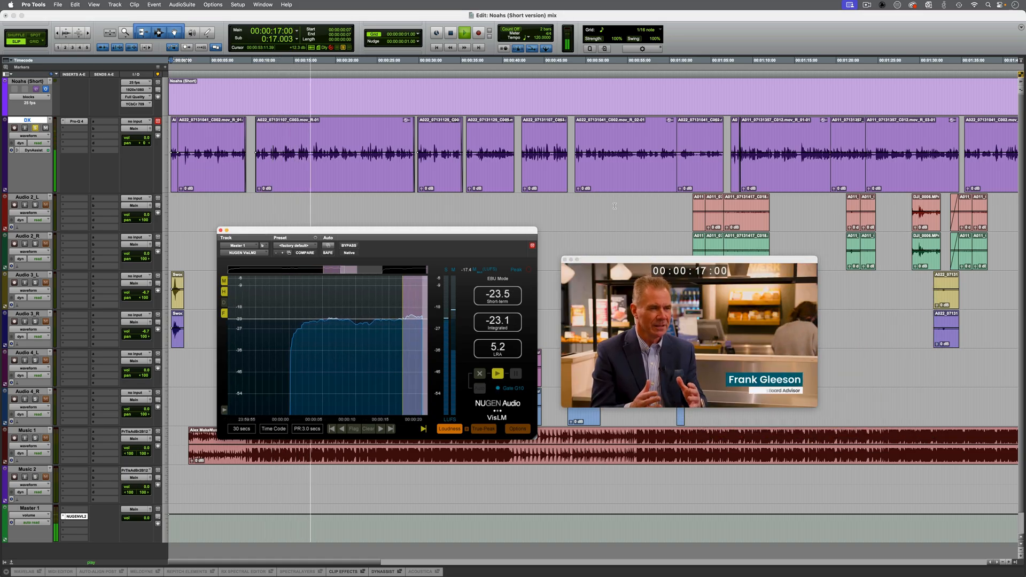
{"action": "key", "text": "space"}
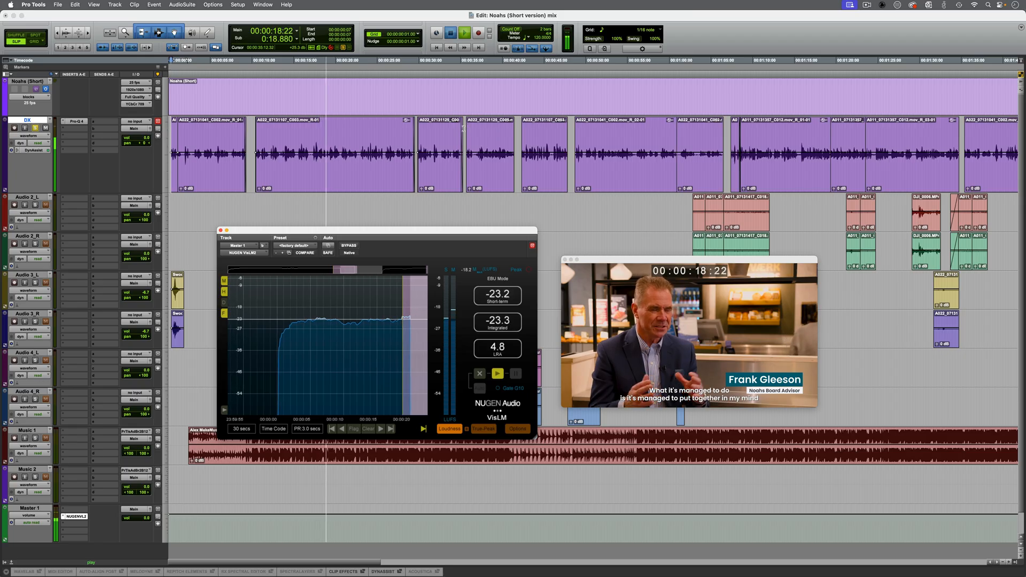
- Add a fade-in of about 4 frames to the DX clip after the gap near 00:00:35 and play across it
{"action": "left_click", "coordinate": [464, 122]}
{"action": "key", "text": "Tab"}
{"action": "key", "text": "t"}
{"action": "key", "text": "t"}
{"action": "key", "text": "t"}
{"action": "left_click_drag", "start_coordinate": [596, 124], "coordinate": [603, 124]}
{"action": "left_click", "coordinate": [587, 128]}
{"action": "key", "text": "space"}
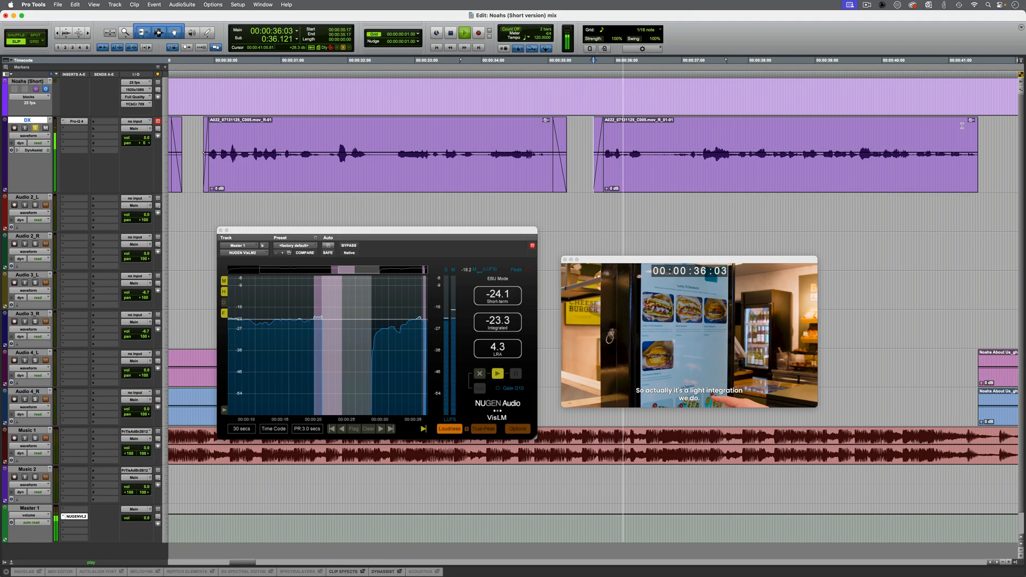
- Add a very short fade-out to the end of the DX clip that finishes near 00:00:41:10 and play it
{"action": "left_click_drag", "start_coordinate": [976, 124], "coordinate": [975, 125]}
{"action": "key", "text": "space"}
{"action": "key", "text": "space"}
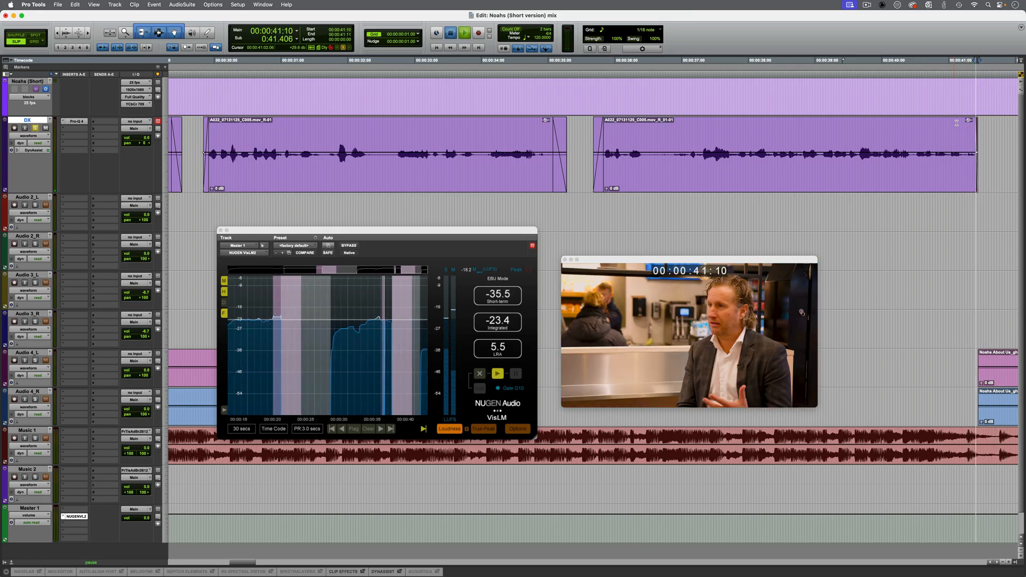
{"action": "key", "text": "space"}
- Play the DX track from 00:00:40:12 to check how the clip ends into the gap
{"action": "left_click", "coordinate": [914, 137]}
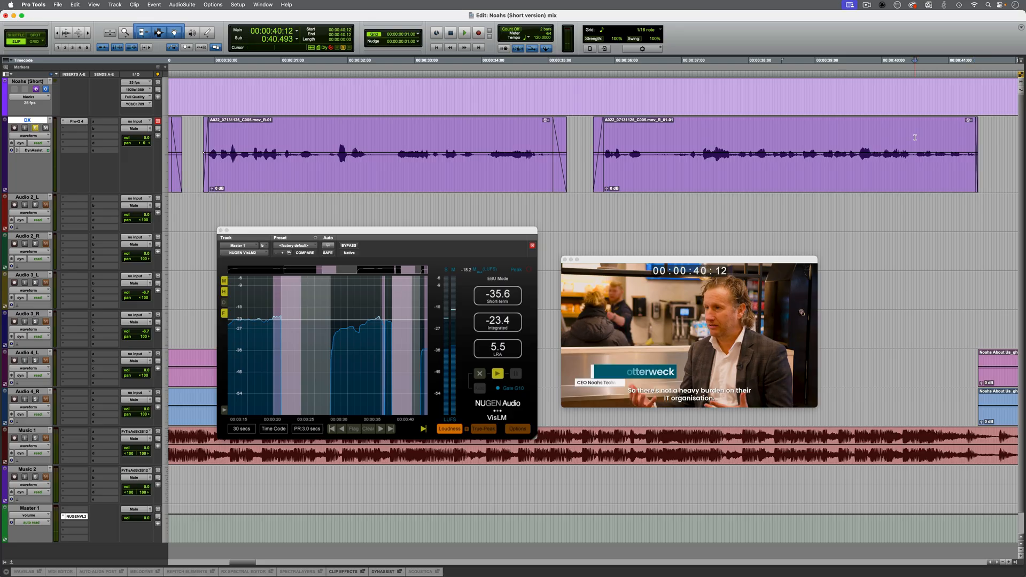
{"action": "scroll", "coordinate": [915, 137], "scroll_direction": "right", "scroll_amount": 5}
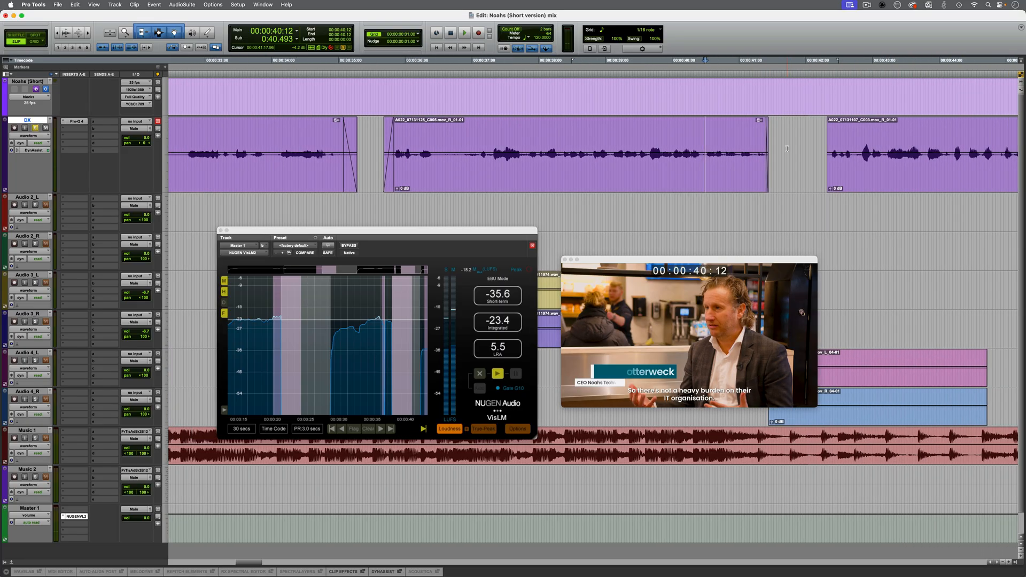
{"action": "key", "text": "space"}
{"action": "key", "text": "super+bracketright"}
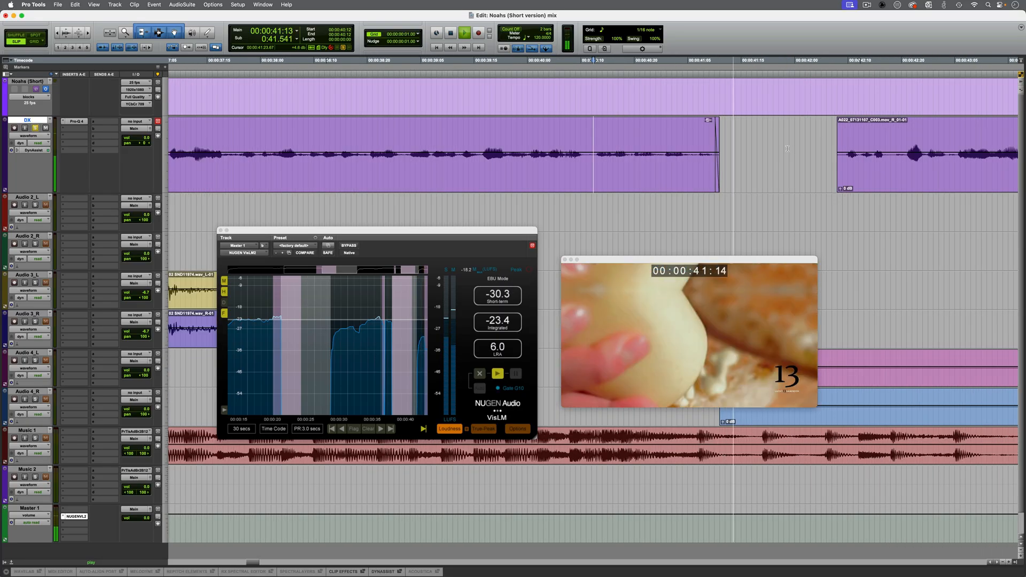
{"action": "key", "text": "space"}
- Lengthen the fade-out starting at 00:00:41:10 to about 5 frames by extending the clip's end to 00:00:41:15
{"action": "left_click", "coordinate": [719, 179]}
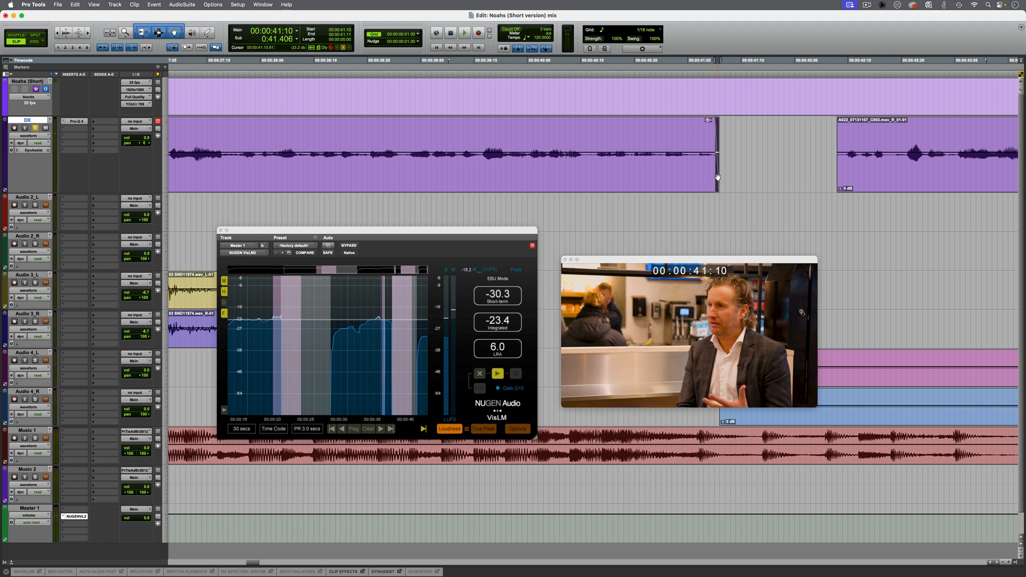
{"action": "key", "text": "super+bracketright"}
{"action": "left_click_drag", "start_coordinate": [608, 140], "coordinate": [708, 145]}
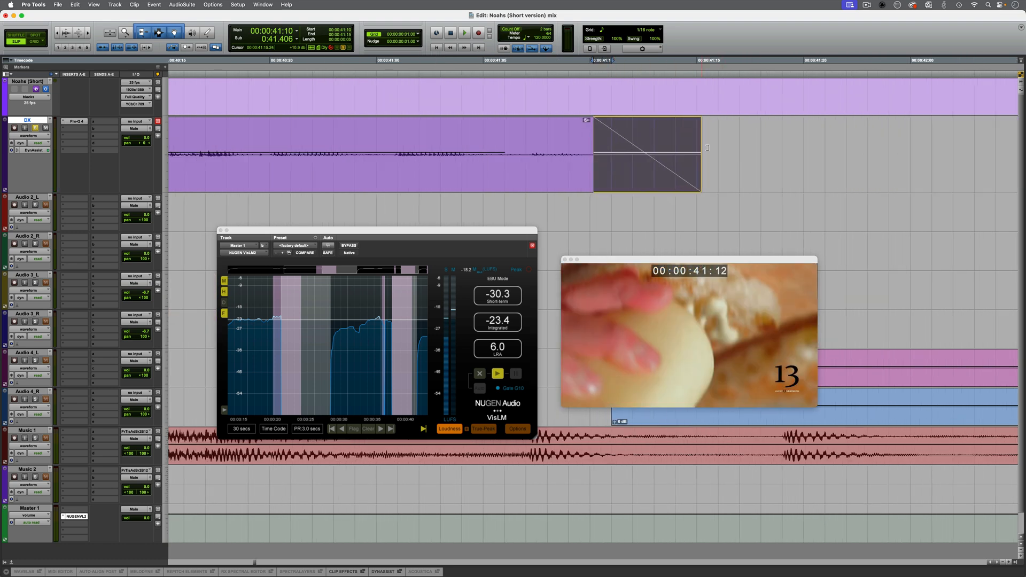
{"action": "key", "text": "super+bracketleft"}
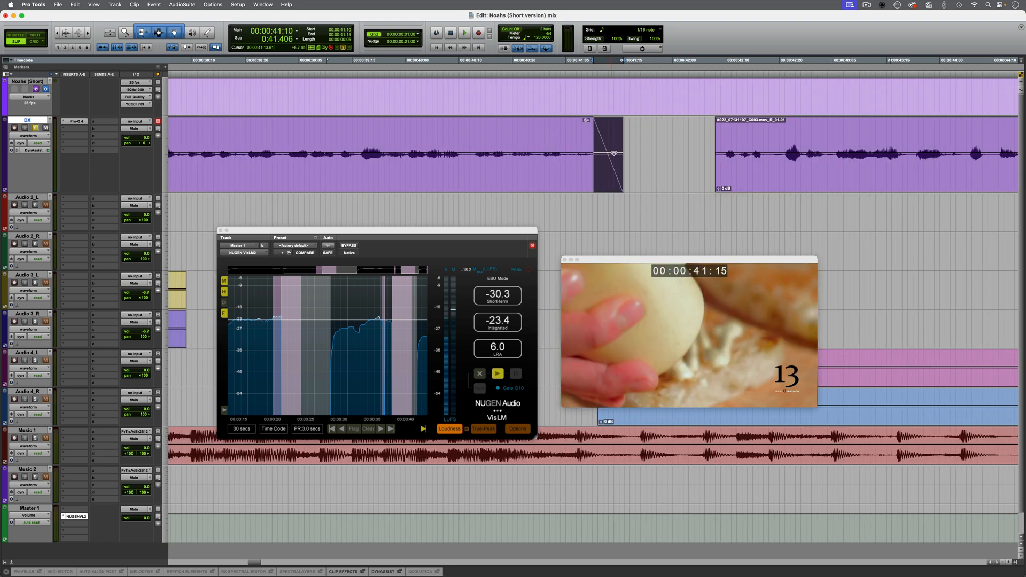
- Play from shortly before the lengthened fade-out through the gap into the DX clip starting at 00:00:42:08
{"action": "left_click", "coordinate": [472, 130]}
{"action": "key", "text": "space"}
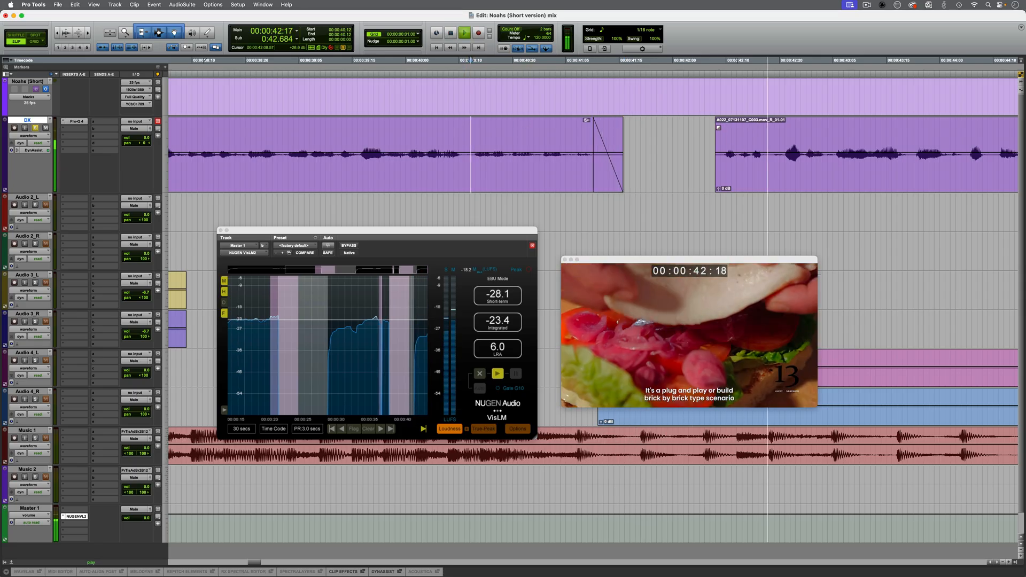
{"action": "key", "text": "super+bracketleft"}
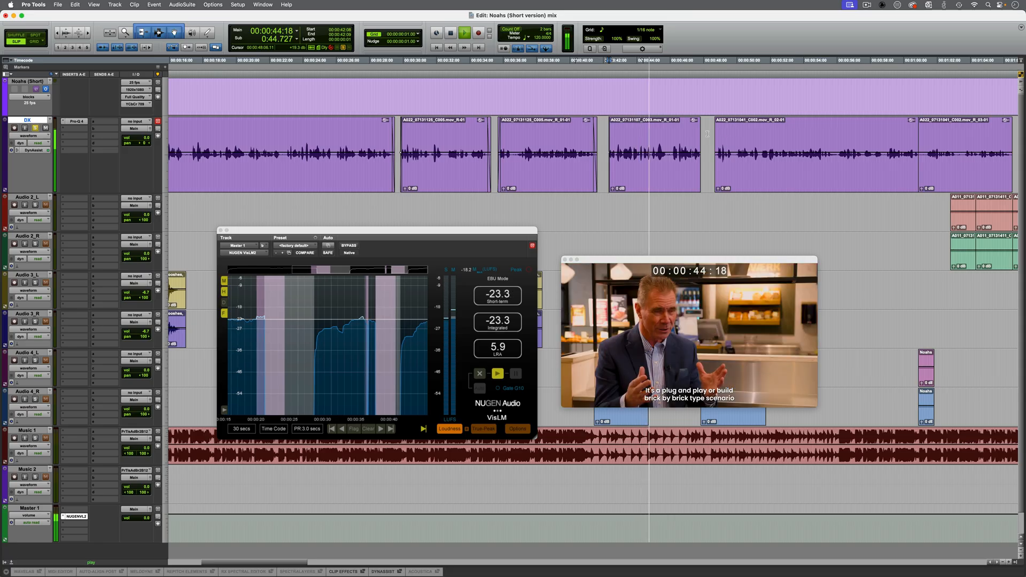
{"action": "key", "text": "super+bracketright"}
{"action": "key", "text": "super+bracketleft"}
{"action": "key", "text": "space"}
- Select all DX clips from 00:00:42:08 to the last one, review the Batch Fades settings and close them without applying
{"action": "left_click", "coordinate": [473, 177]}
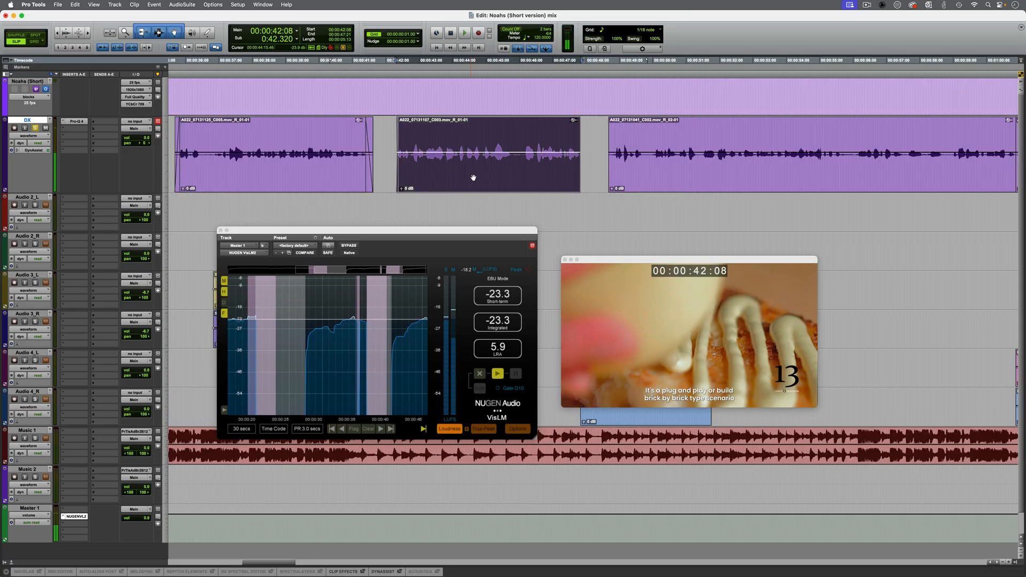
{"action": "key", "text": "super+bracketleft"}
{"action": "key", "text": "super+bracketleft"}
{"action": "scroll", "coordinate": [562, 178], "scroll_direction": "right", "scroll_amount": 5}
{"action": "key", "text": "super+bracketleft"}
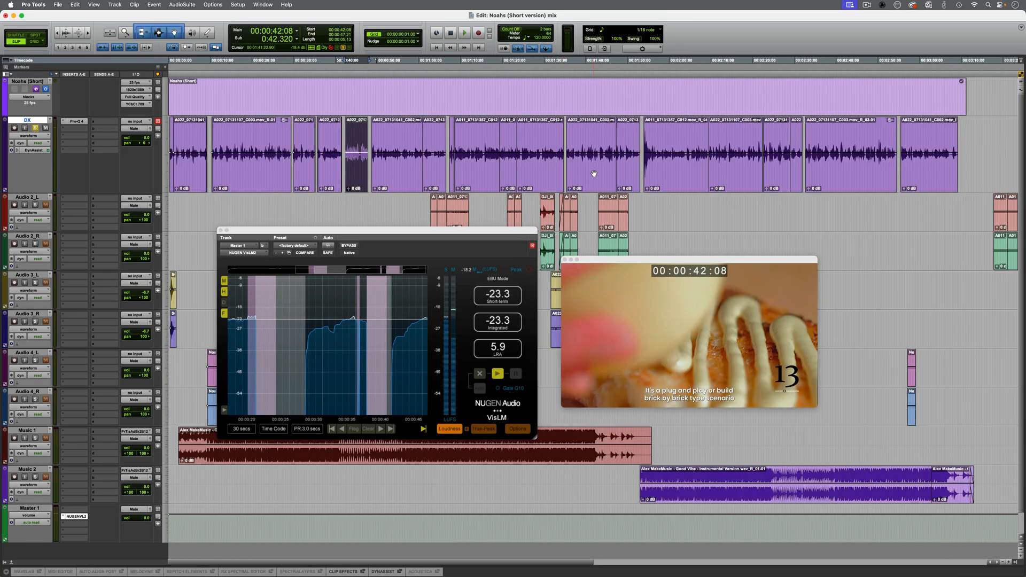
{"action": "left_click", "coordinate": [936, 186], "text": "shift"}
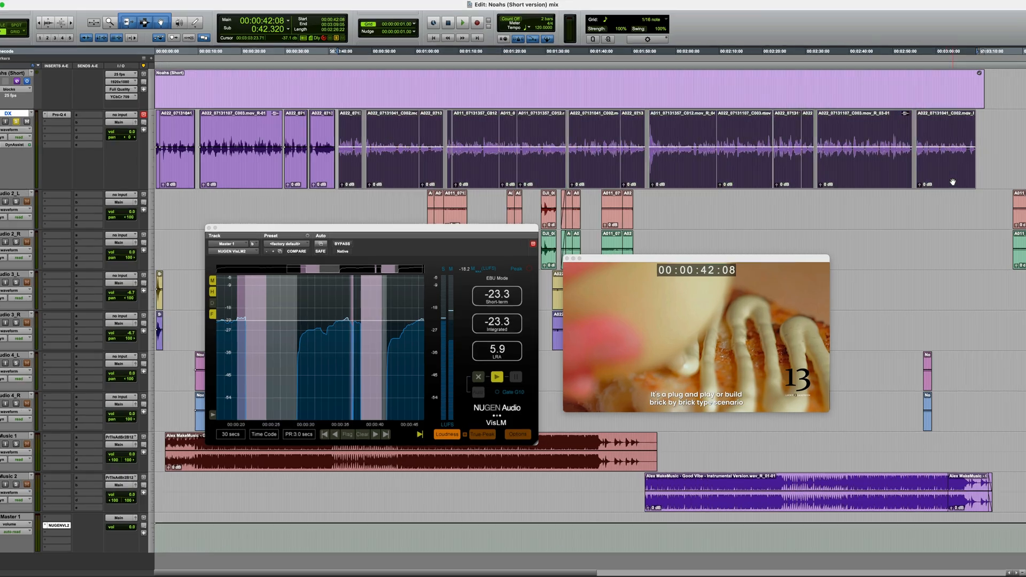
{"action": "key", "text": "super+f"}
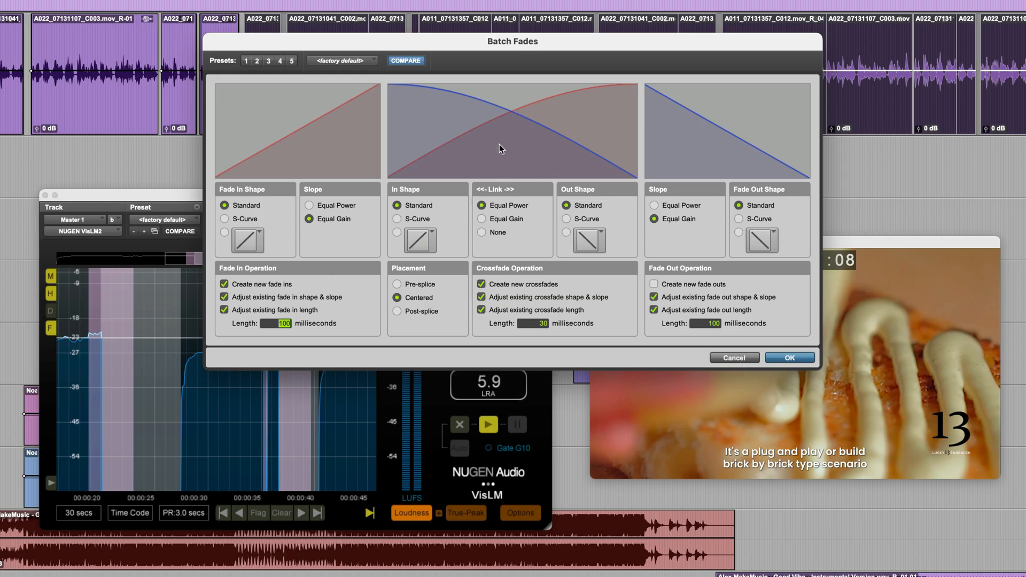
{"action": "left_click", "coordinate": [742, 358]}
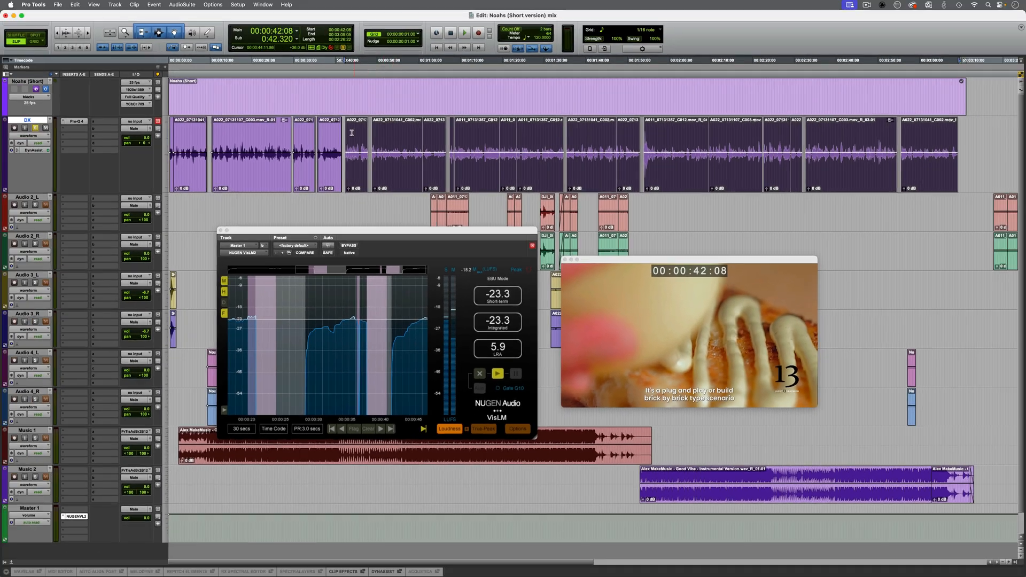
- Add a fade-out of about 2 frames to the end of the DX clip that starts at 00:00:42:08
{"action": "key", "text": "Down"}
{"action": "key", "text": "t"}
{"action": "key", "text": "t"}
{"action": "key", "text": "t"}
{"action": "key", "text": "t"}
{"action": "key", "text": "t"}
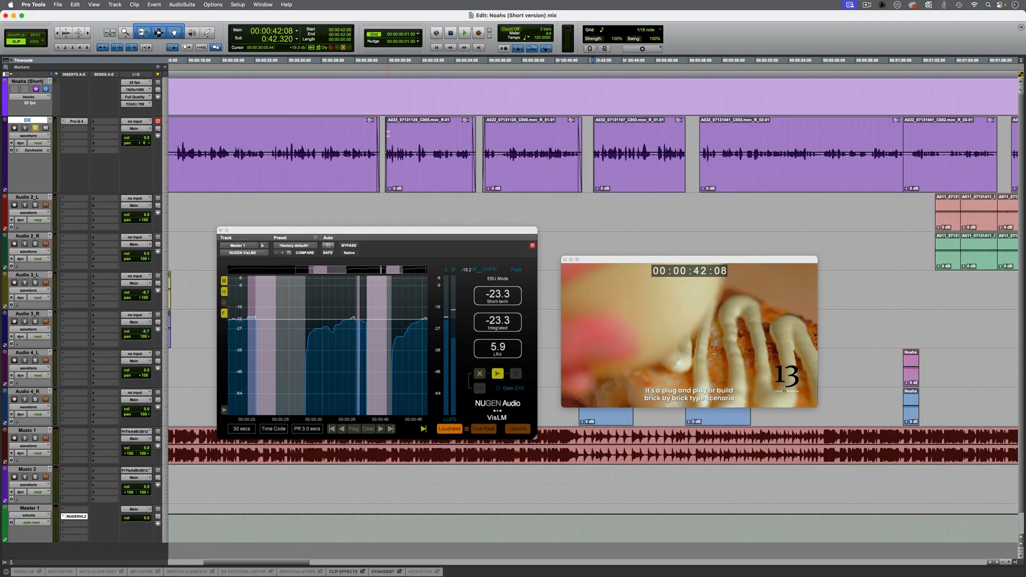
{"action": "key", "text": "r"}
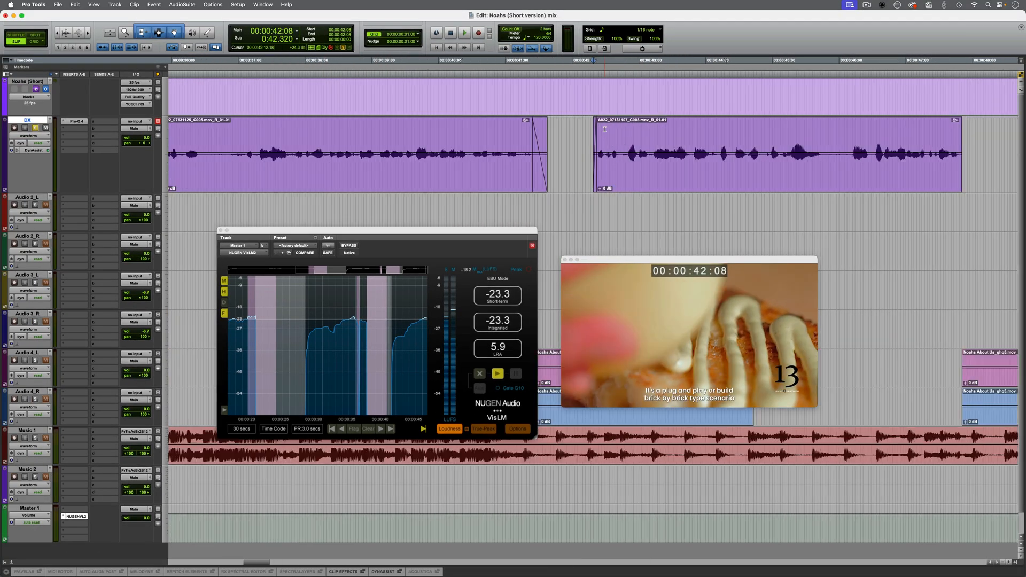
{"action": "left_click", "coordinate": [956, 128]}
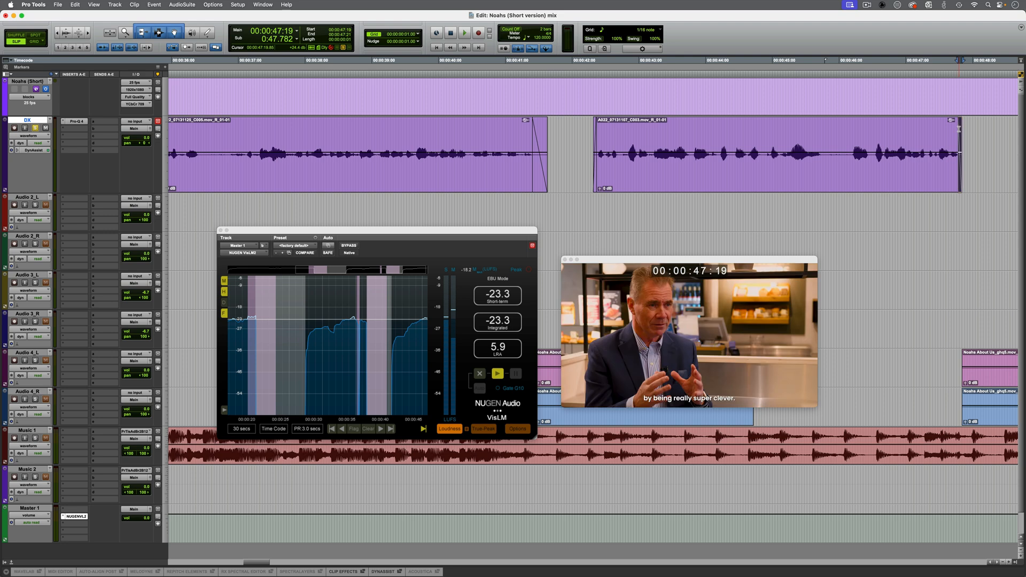
- Add a fade-in of about 3 frames to the start of the DX clip at 00:00:48:17
{"action": "scroll", "coordinate": [948, 131], "scroll_direction": "right", "scroll_amount": 2}
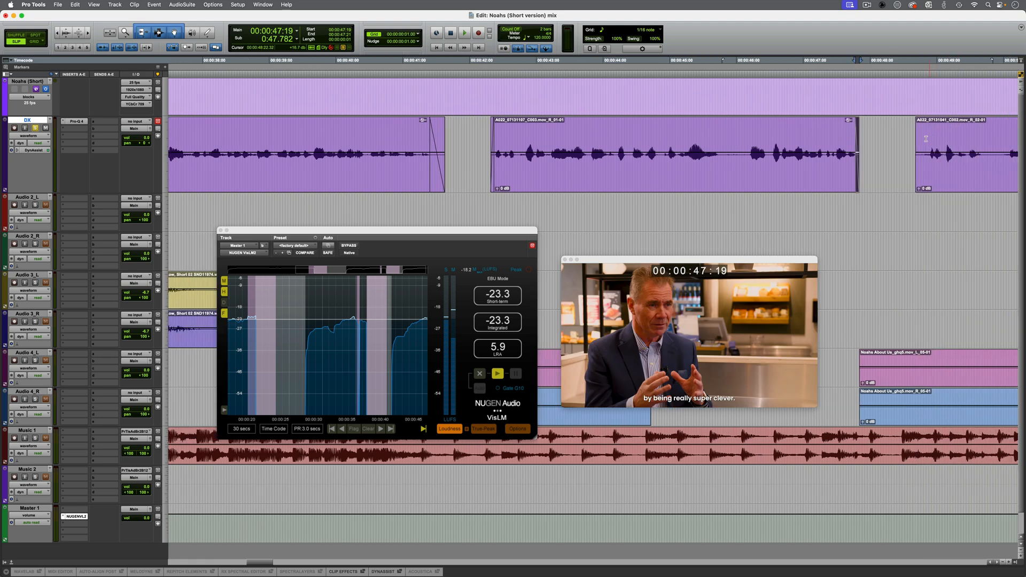
{"action": "left_click", "coordinate": [925, 138]}
{"action": "key", "text": "t"}
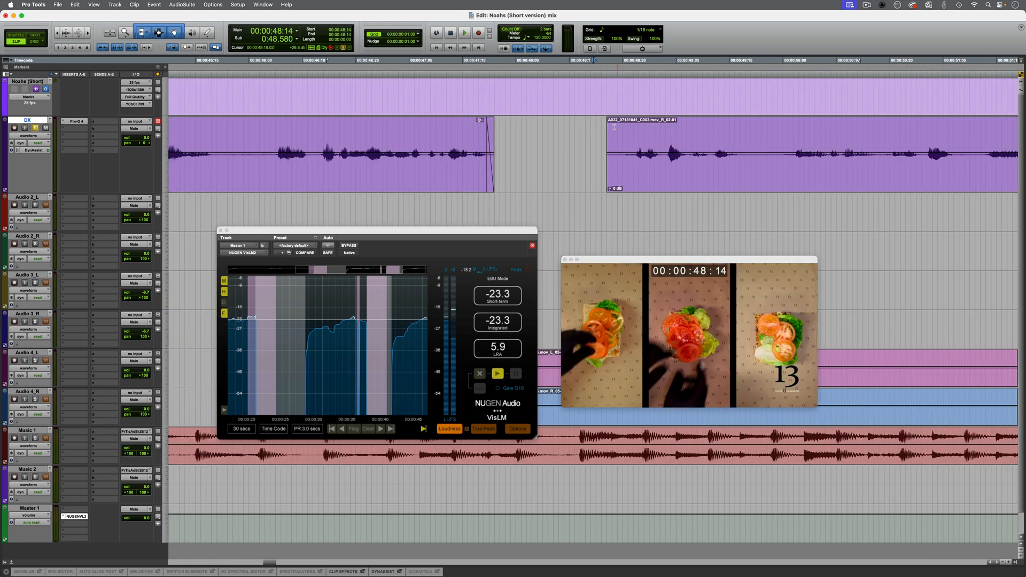
{"action": "left_click_drag", "start_coordinate": [614, 126], "coordinate": [636, 128]}
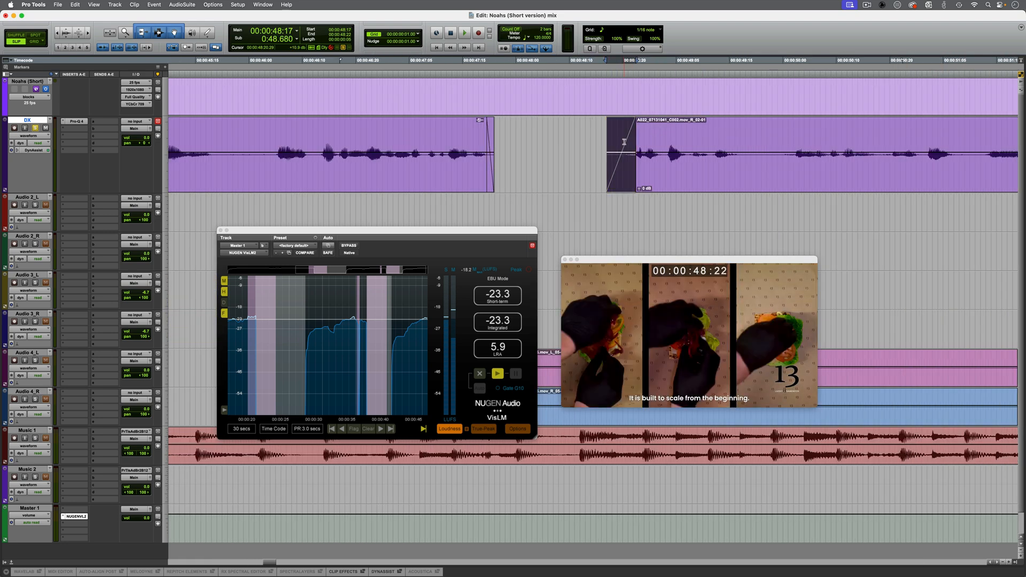
- Play from 00:00:48:17 to check the new fade-in
{"action": "key", "text": "space"}
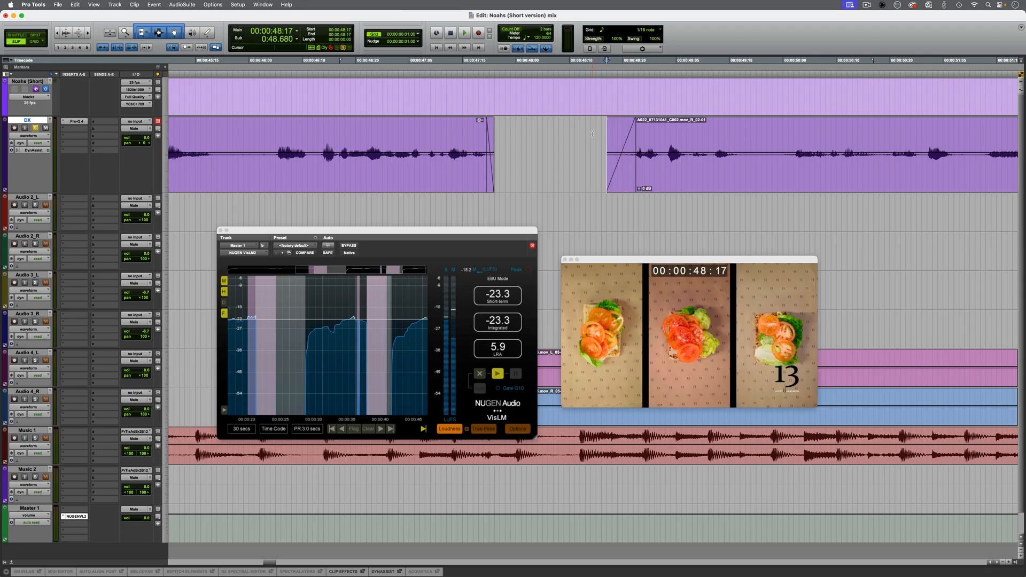
{"action": "key", "text": "r"}
{"action": "key", "text": "space"}
- Add short fades to the DX clip edges on either side of the gap near 00:01:06
{"action": "key", "text": "r"}
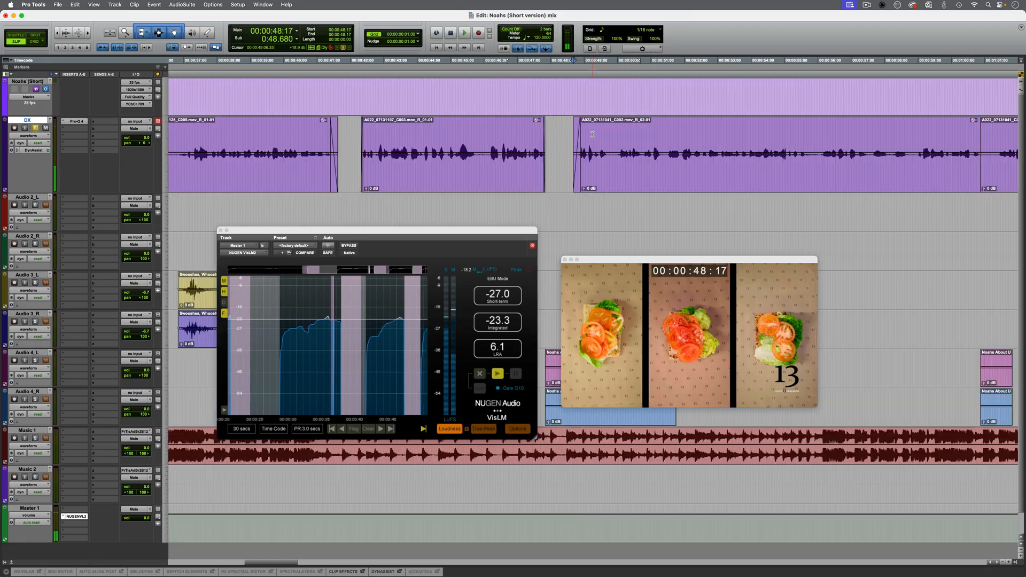
{"action": "scroll", "coordinate": [592, 133], "scroll_direction": "right", "scroll_amount": 10}
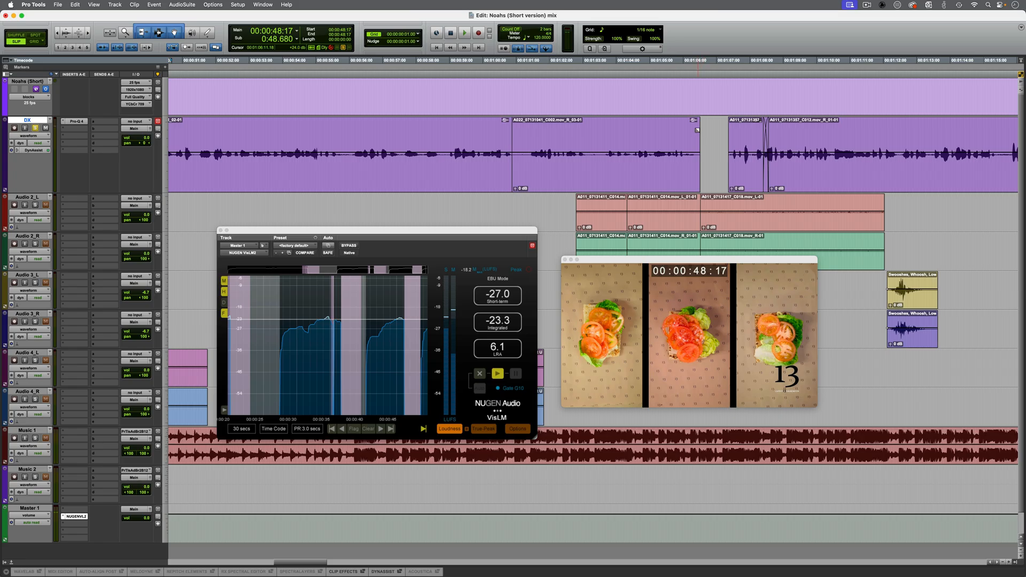
{"action": "left_click_drag", "start_coordinate": [701, 130], "coordinate": [725, 127]}
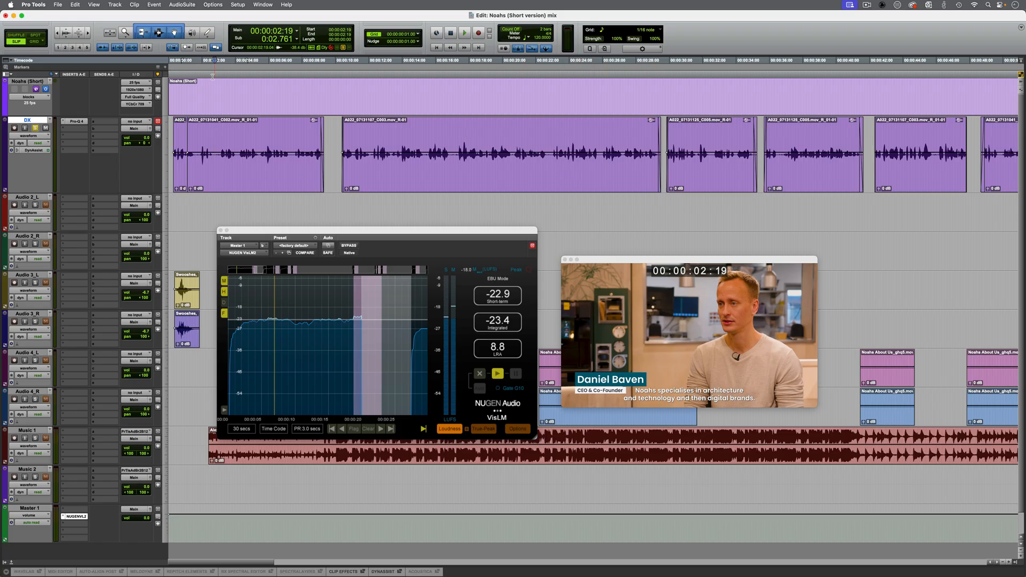
- Audition the DX dialogue from 00:00:02:19, 00:00:16:16, 00:00:37:24 and 00:01:14:21 to compare levels on the loudness meter
{"action": "key", "text": "space"}
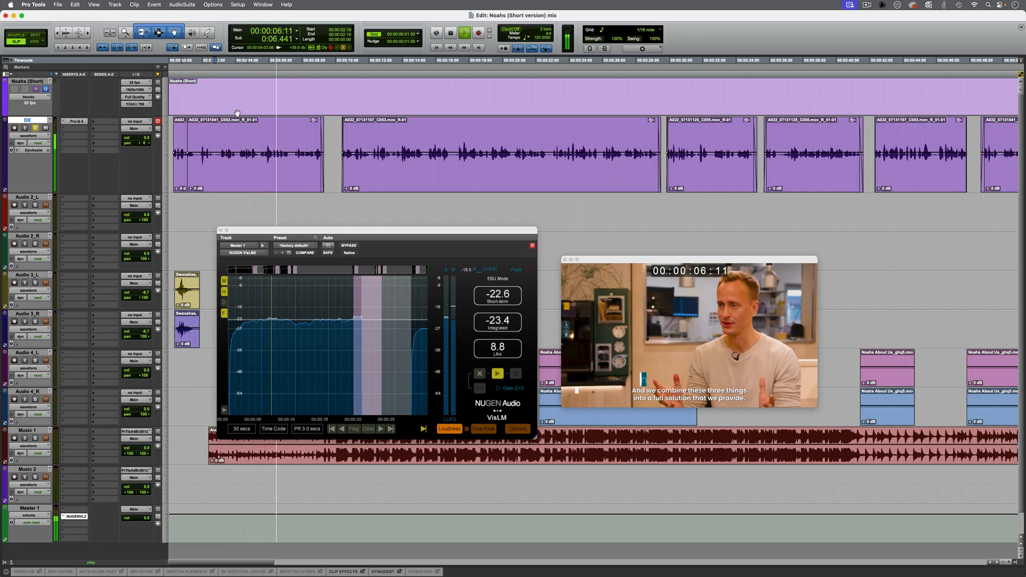
{"action": "key", "text": "space"}
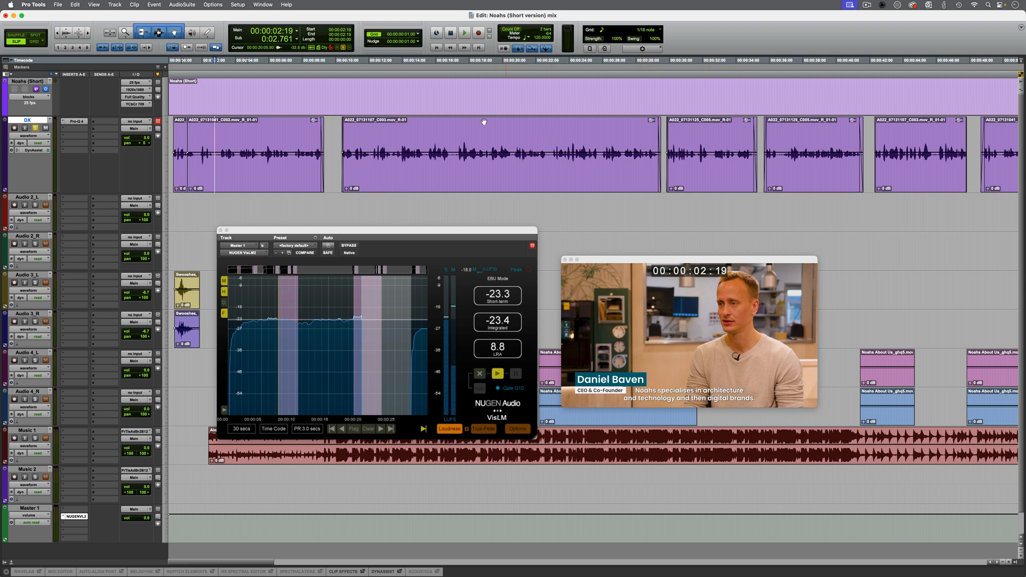
{"action": "left_click", "coordinate": [446, 130]}
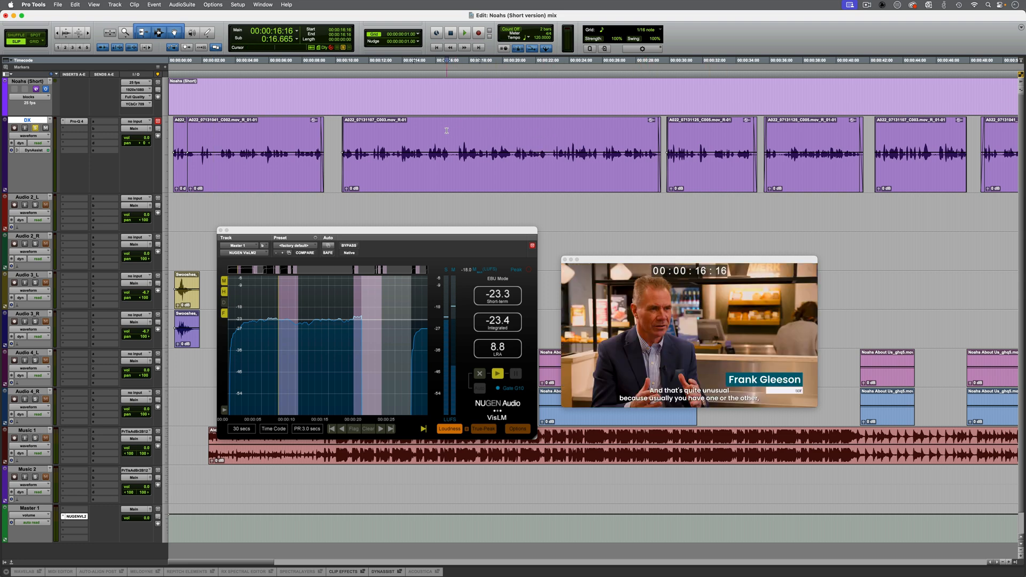
{"action": "key", "text": "space"}
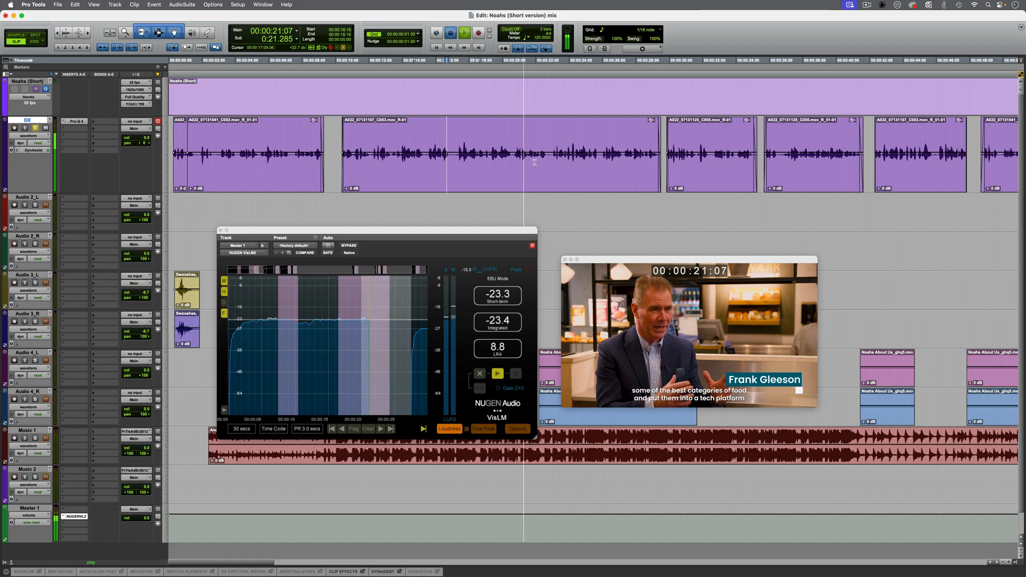
{"action": "key", "text": "space"}
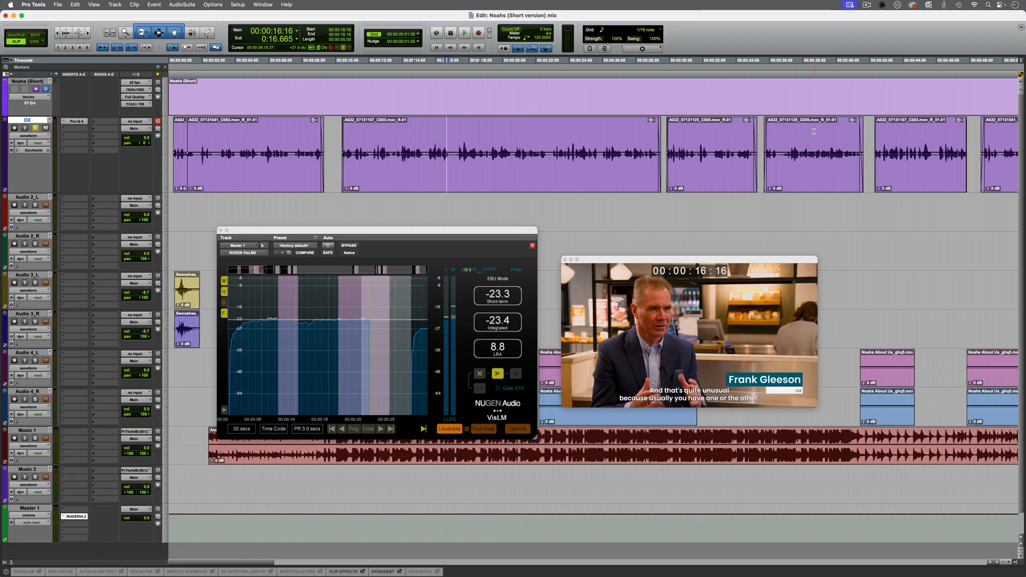
{"action": "left_click", "coordinate": [813, 131]}
{"action": "key", "text": "space"}
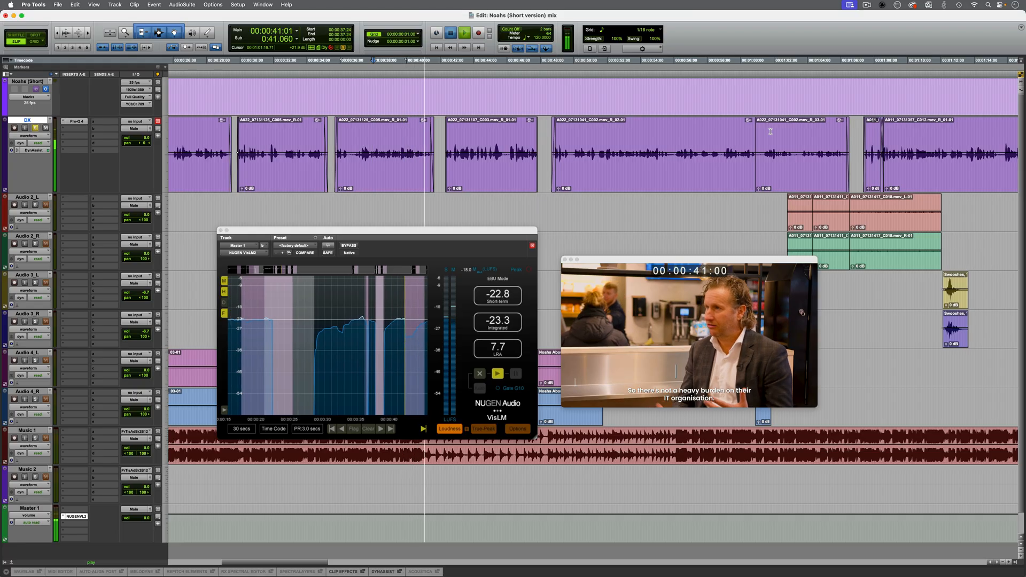
{"action": "key", "text": "space"}
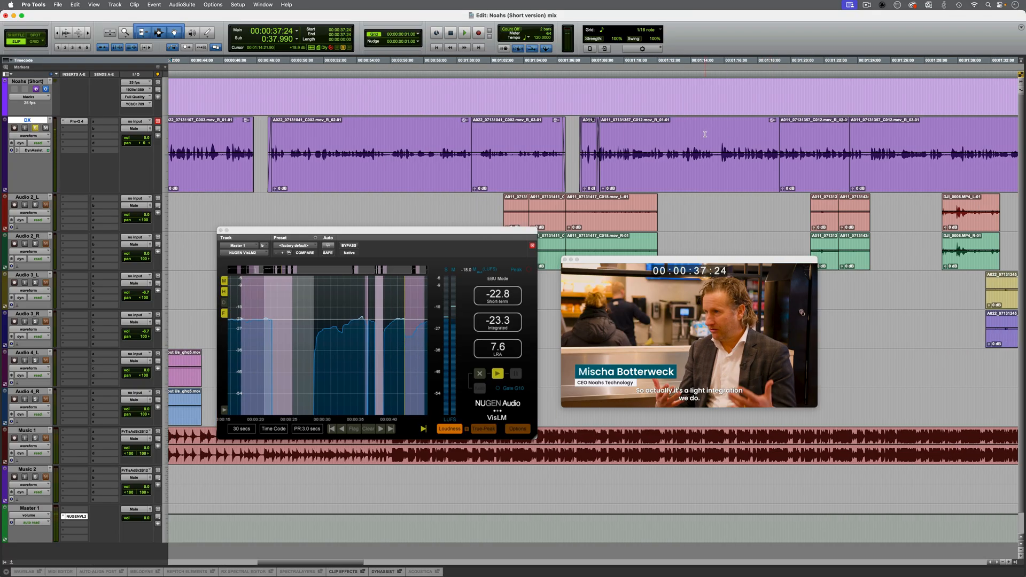
{"action": "left_click", "coordinate": [705, 134]}
{"action": "key", "text": "space"}
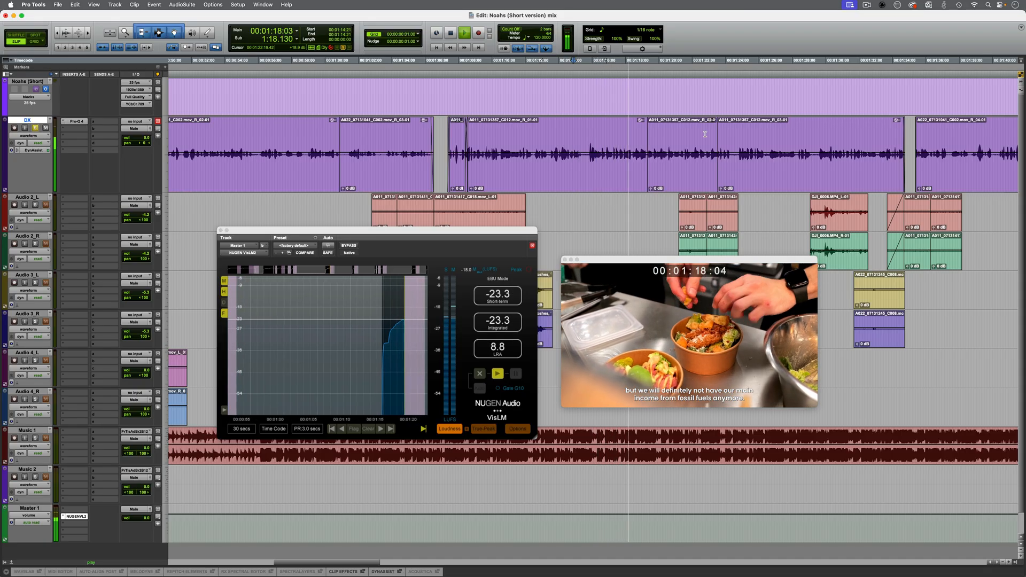
{"action": "key", "text": "space"}
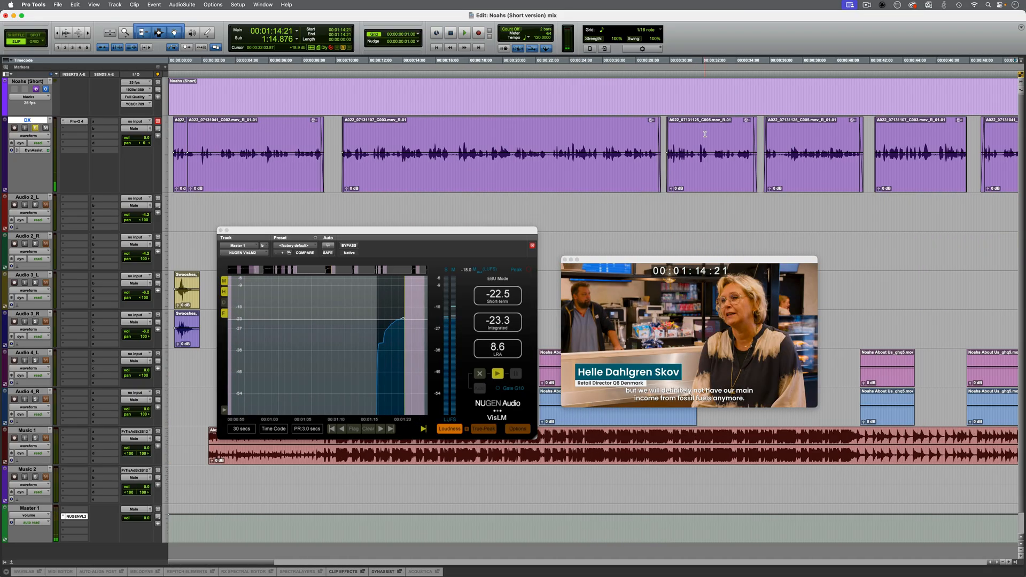
- Select the first two DX clips and open the Hush Mix AudioSuite noise-reduction plug-in
{"action": "left_click", "coordinate": [179, 176]}
{"action": "left_click", "coordinate": [259, 177], "text": "shift"}
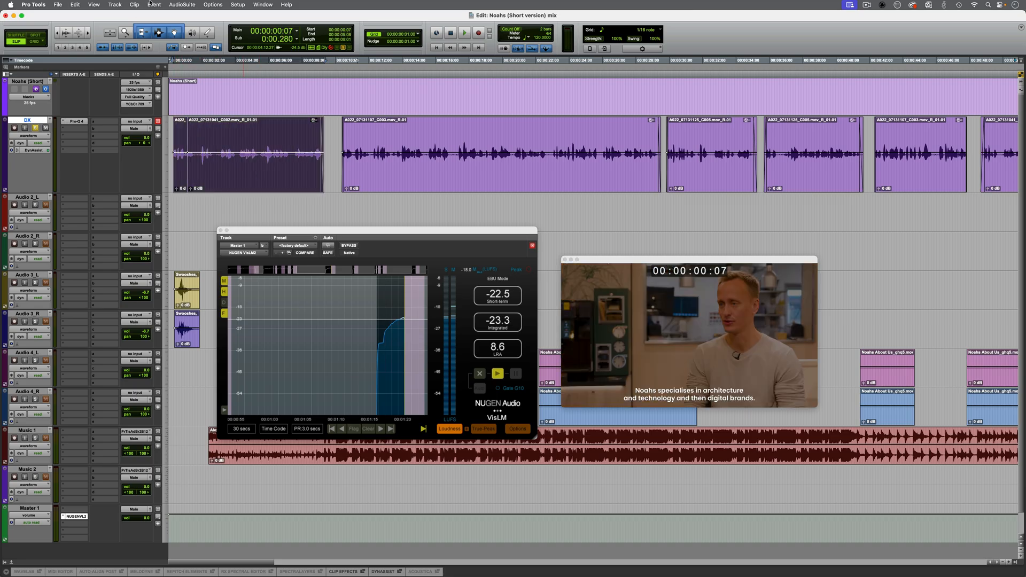
{"action": "left_click", "coordinate": [182, 4]}
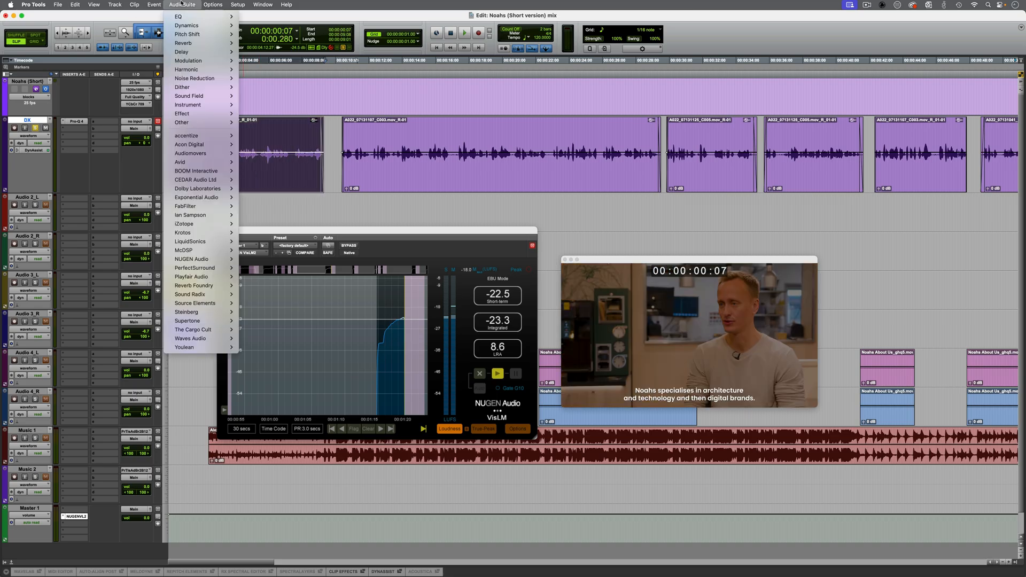
{"action": "mouse_move", "coordinate": [201, 79]}
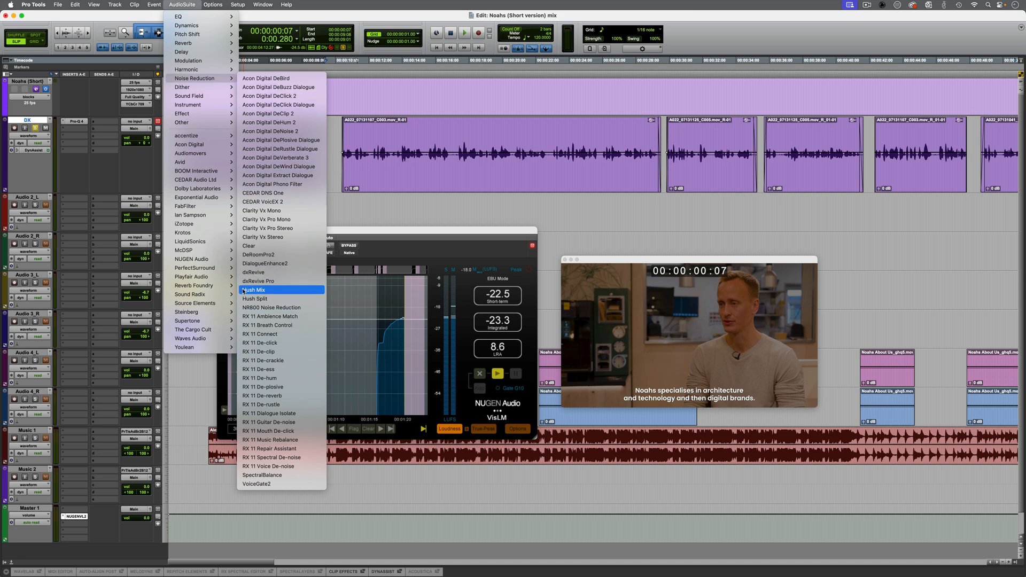
{"action": "left_click", "coordinate": [271, 291]}
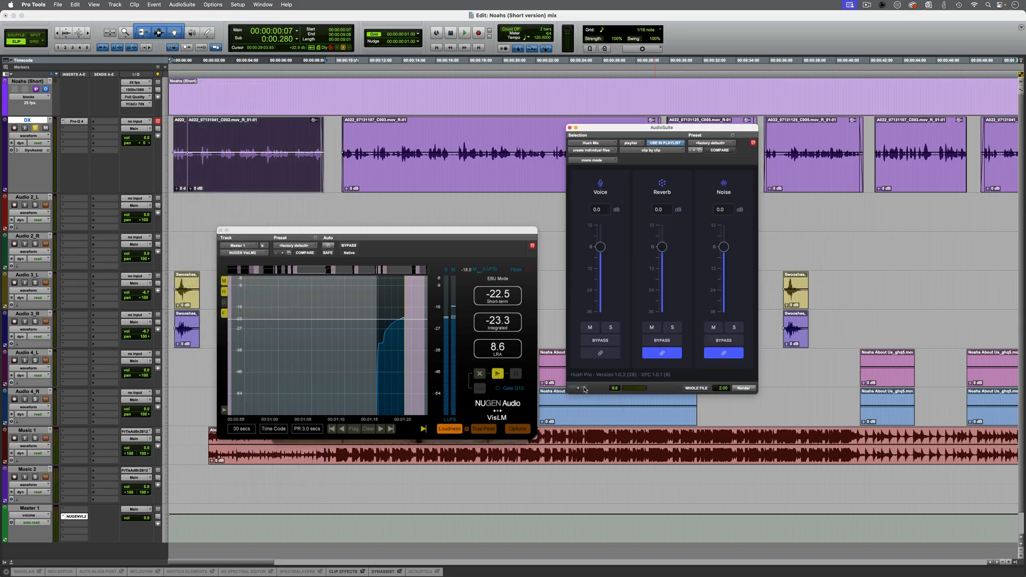
- Preview Hush Mix on the opening DX dialogue, unlink the Noise fader and briefly solo Noise
{"action": "left_click", "coordinate": [220, 135]}
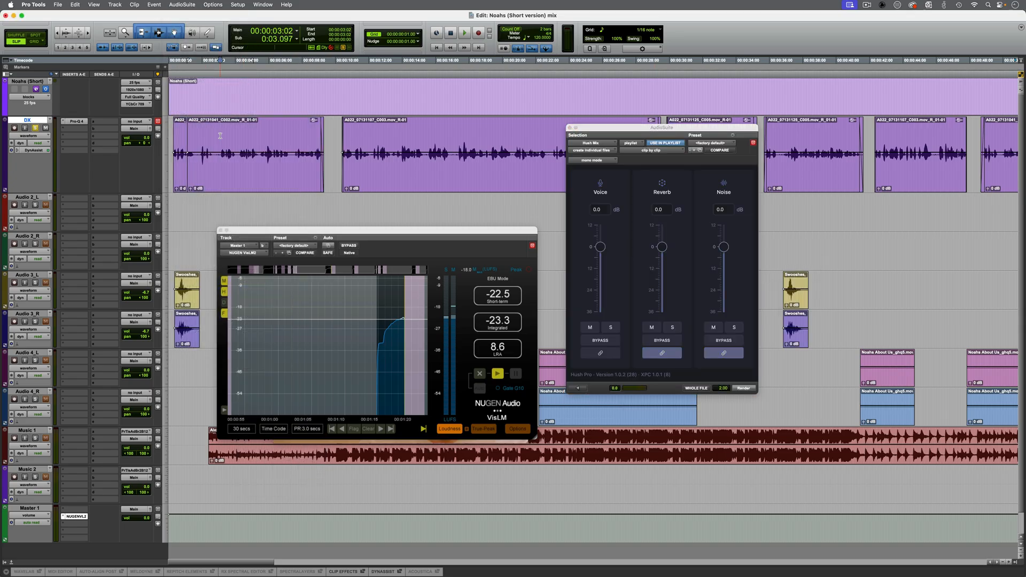
{"action": "left_click", "coordinate": [244, 185]}
{"action": "left_click", "coordinate": [446, 451]}
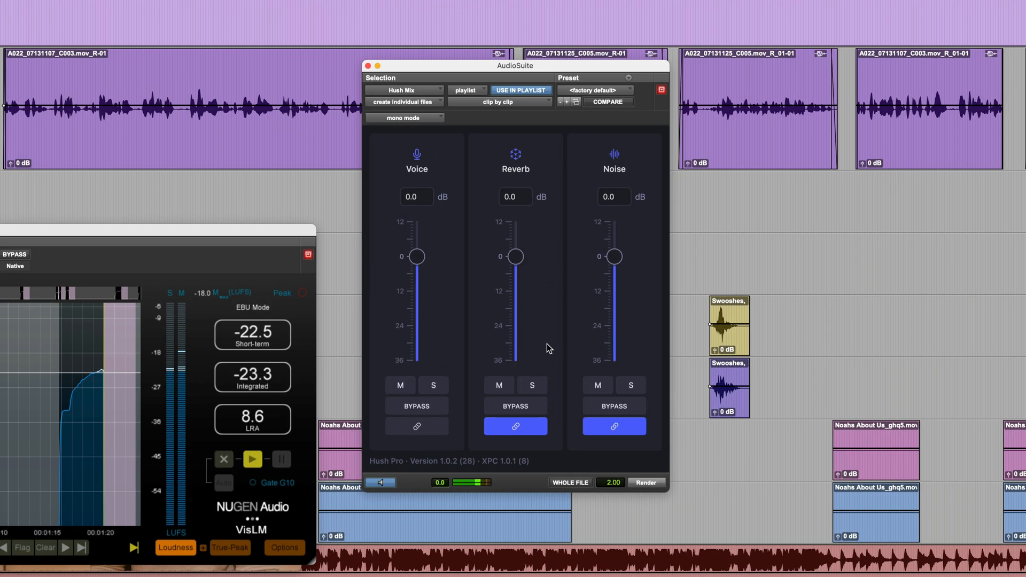
{"action": "left_click", "coordinate": [623, 431]}
{"action": "left_click", "coordinate": [633, 385]}
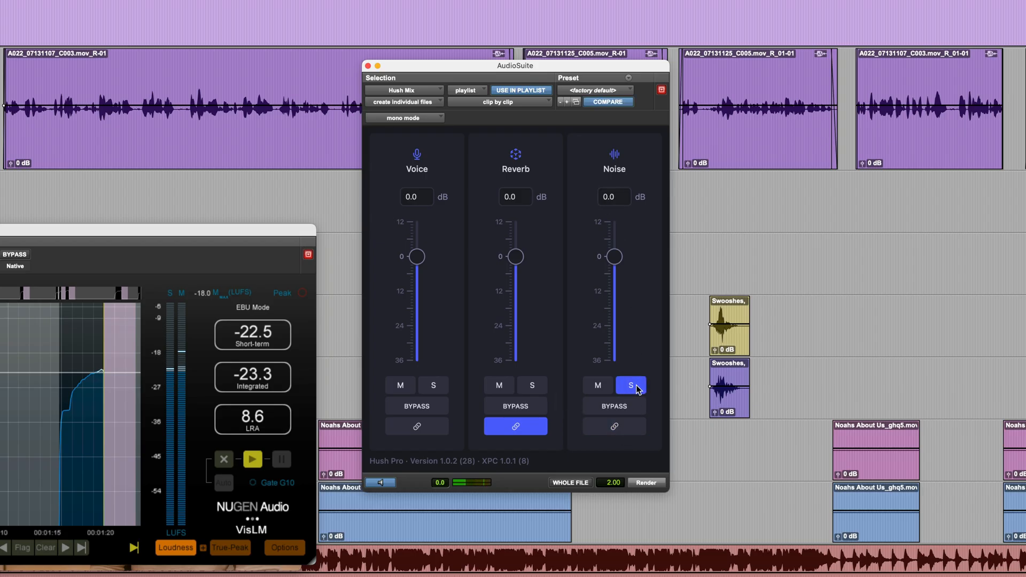
{"action": "left_click", "coordinate": [635, 387]}
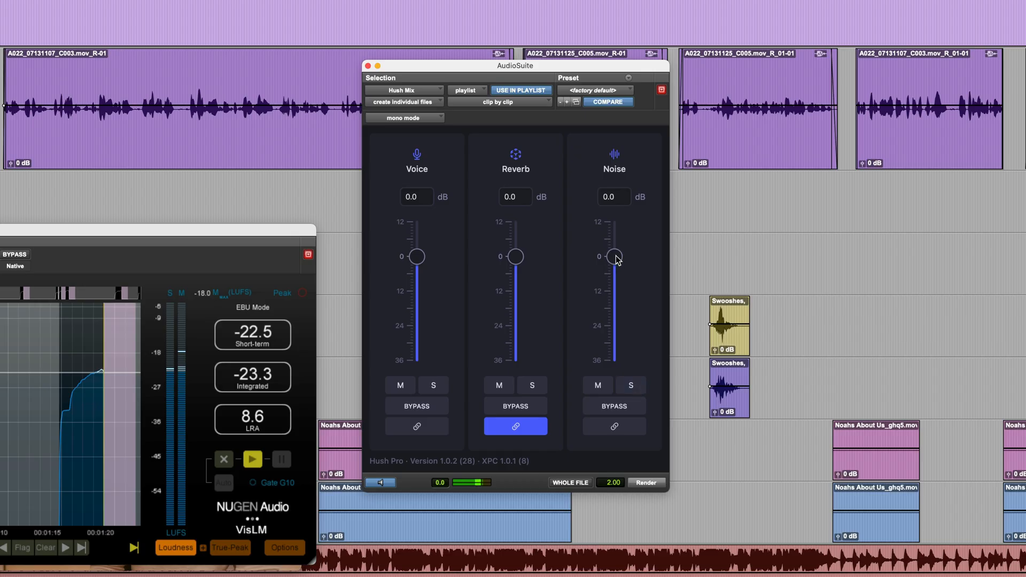
- Lower the Hush Mix Noise level to -10.1 dB and stop the preview
{"action": "left_click_drag", "start_coordinate": [617, 256], "coordinate": [614, 286]}
{"action": "left_click", "coordinate": [381, 483]}
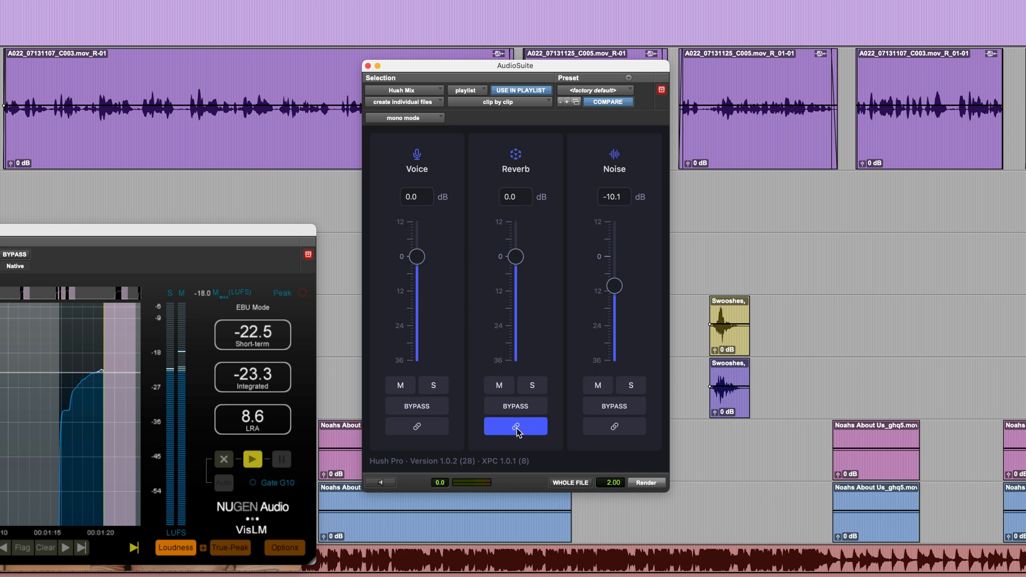
- Relink Noise, try moving the linked Reverb and Noise faders together and reset both to 0.0 dB
{"action": "left_click", "coordinate": [614, 428]}
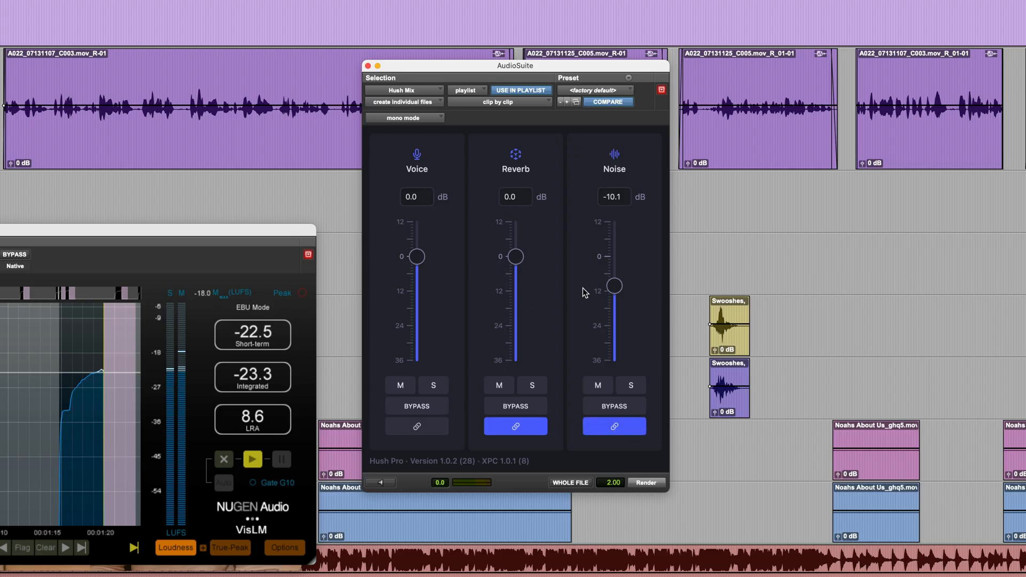
{"action": "mouse_move", "coordinate": [614, 286]}
{"action": "left_mouse_down"}
{"action": "mouse_move", "coordinate": [613, 322]}
{"action": "mouse_move", "coordinate": [607, 287]}
{"action": "mouse_move", "coordinate": [608, 302]}
{"action": "left_mouse_up"}
{"action": "double_click", "coordinate": [513, 263]}
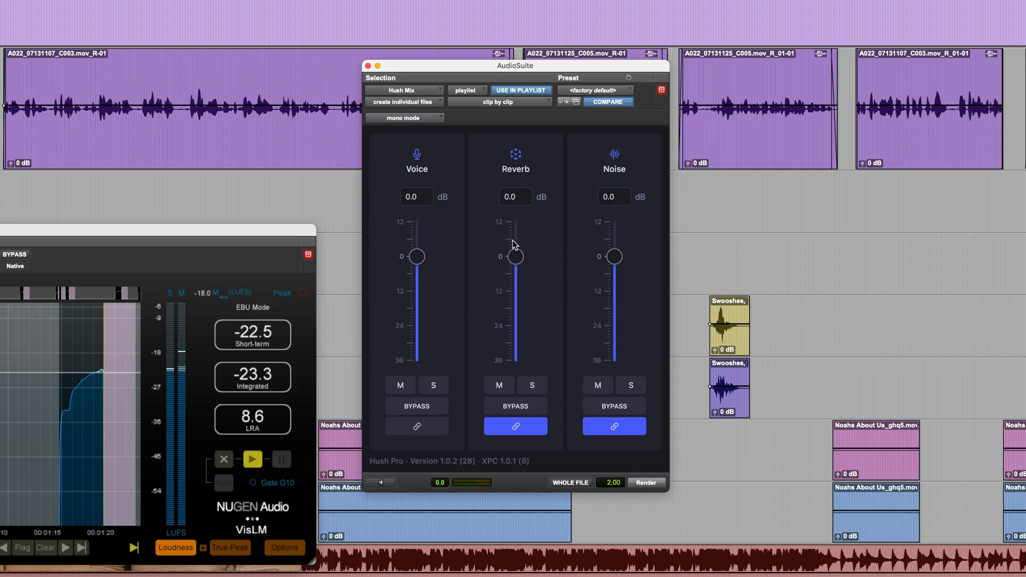
- Unlink the Noise fader, lower Noise to -9.7 dB and keep the output mode on create individual files
{"action": "left_click", "coordinate": [607, 430]}
{"action": "left_click_drag", "start_coordinate": [614, 283], "coordinate": [614, 279]}
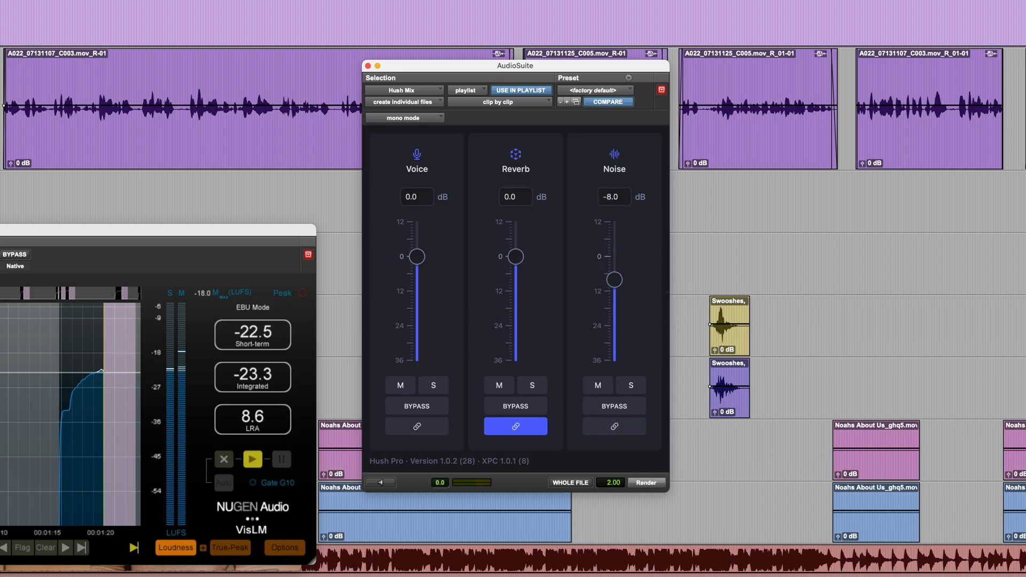
{"action": "left_click", "coordinate": [397, 101]}
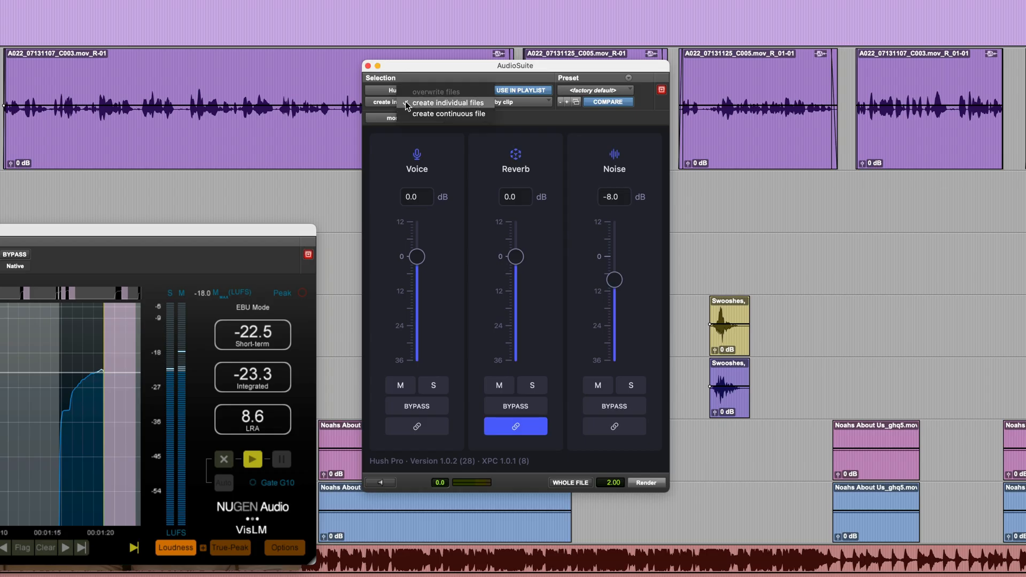
{"action": "left_click", "coordinate": [457, 104]}
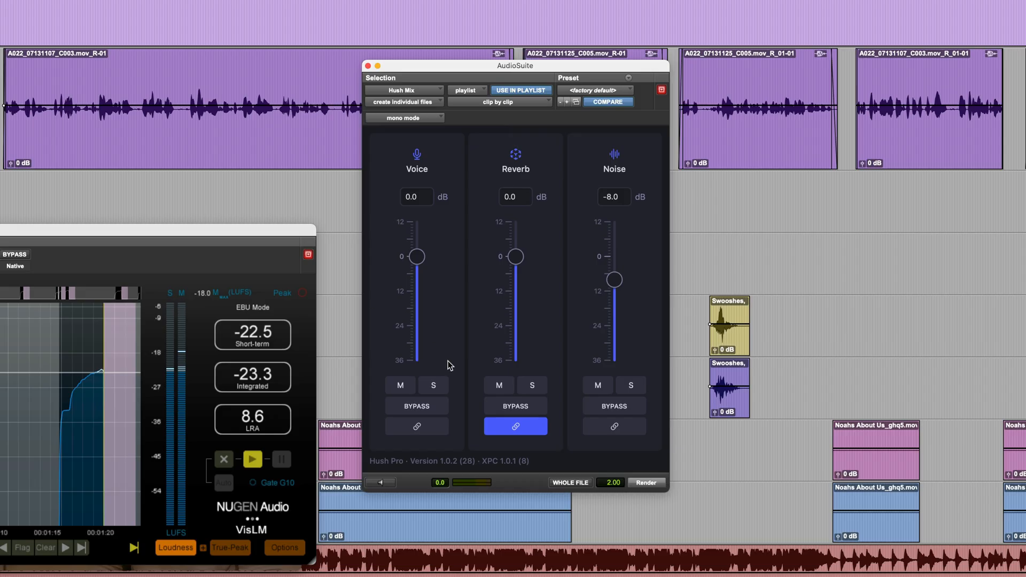
{"action": "left_click_drag", "start_coordinate": [614, 281], "coordinate": [616, 289]}
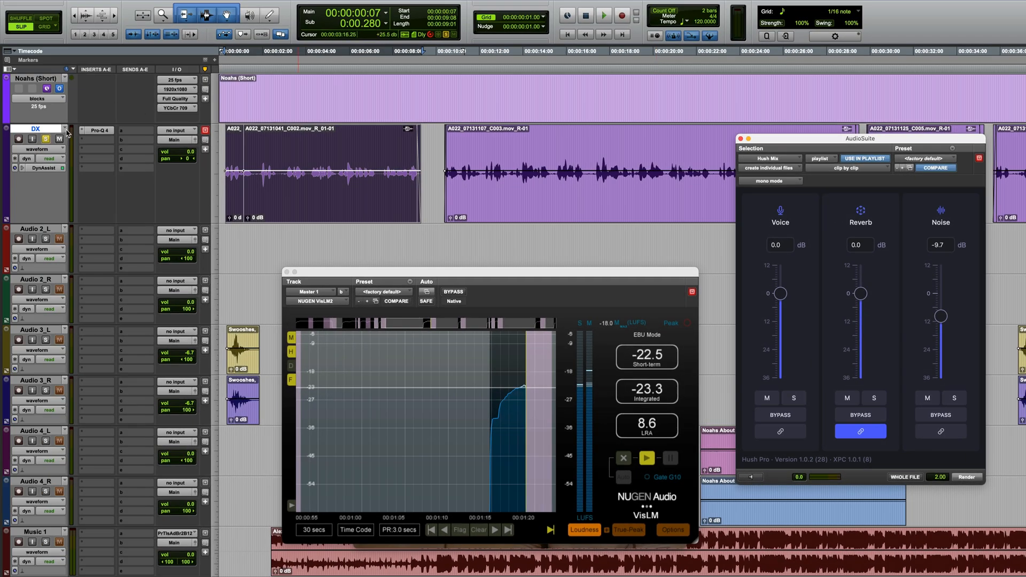
- Duplicate the DX track's main playlist under the name DX.01
{"action": "left_click", "coordinate": [66, 131]}
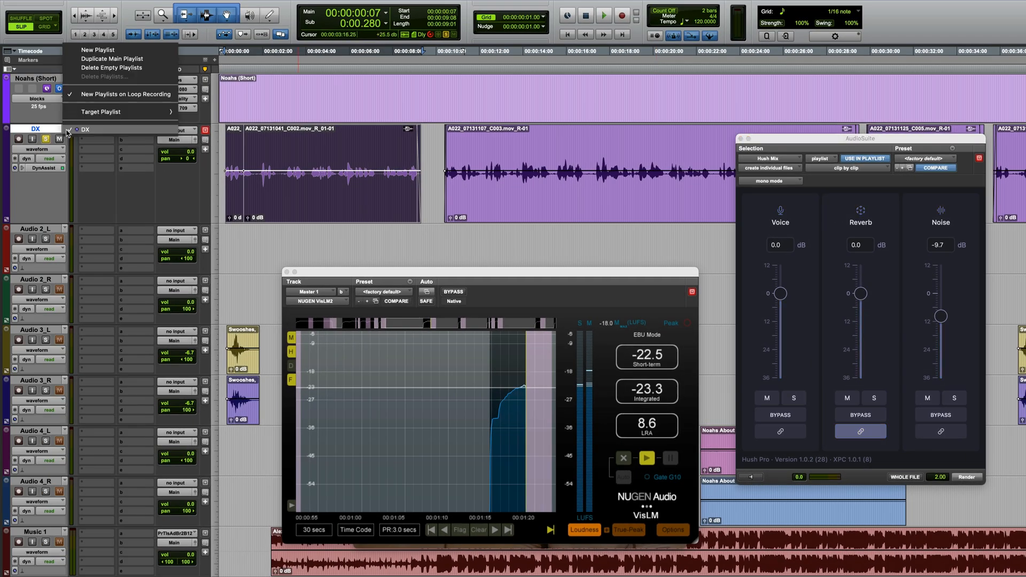
{"action": "left_click", "coordinate": [120, 59]}
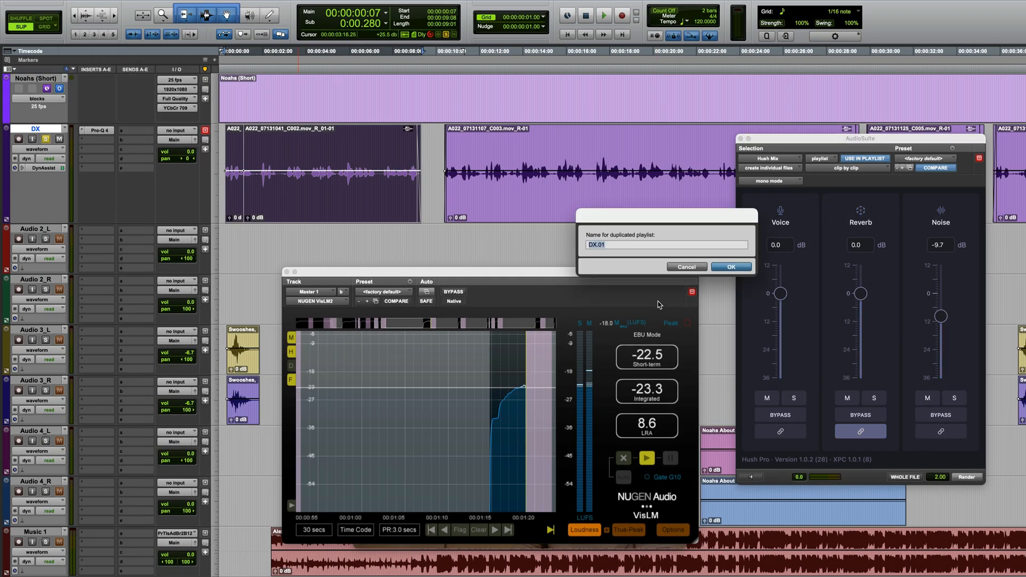
{"action": "left_click", "coordinate": [730, 267]}
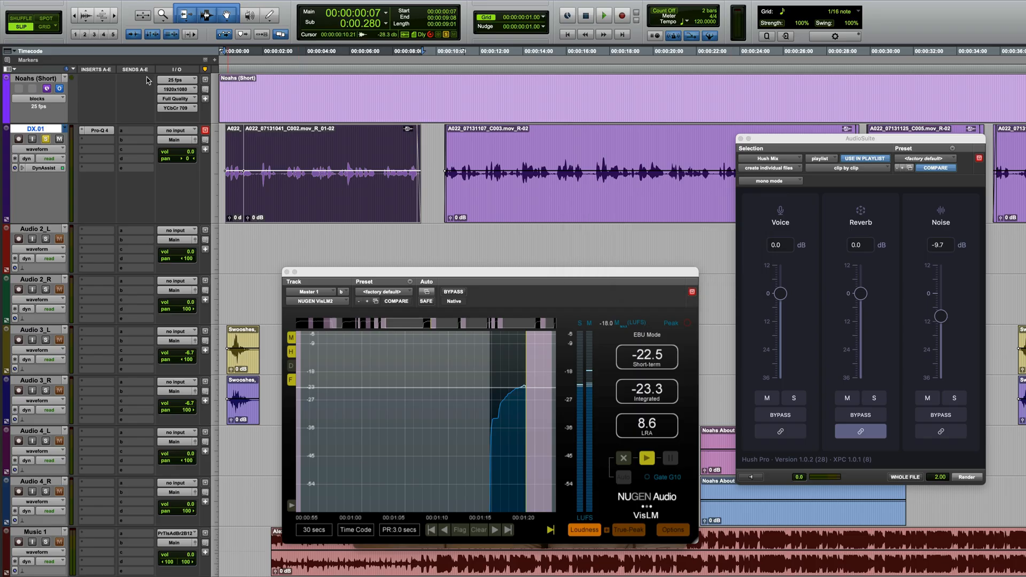
- Switch the DX track between the DX and DX.01 playlists, finishing on the original DX playlist
{"action": "left_click", "coordinate": [66, 131]}
{"action": "left_click", "coordinate": [100, 122]}
{"action": "left_click", "coordinate": [65, 129]}
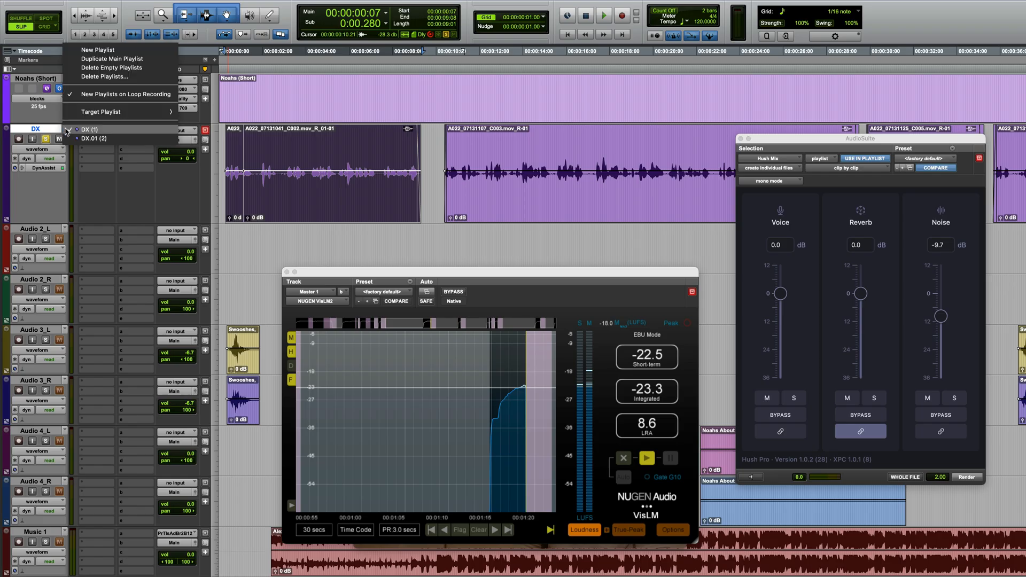
{"action": "left_click", "coordinate": [104, 143]}
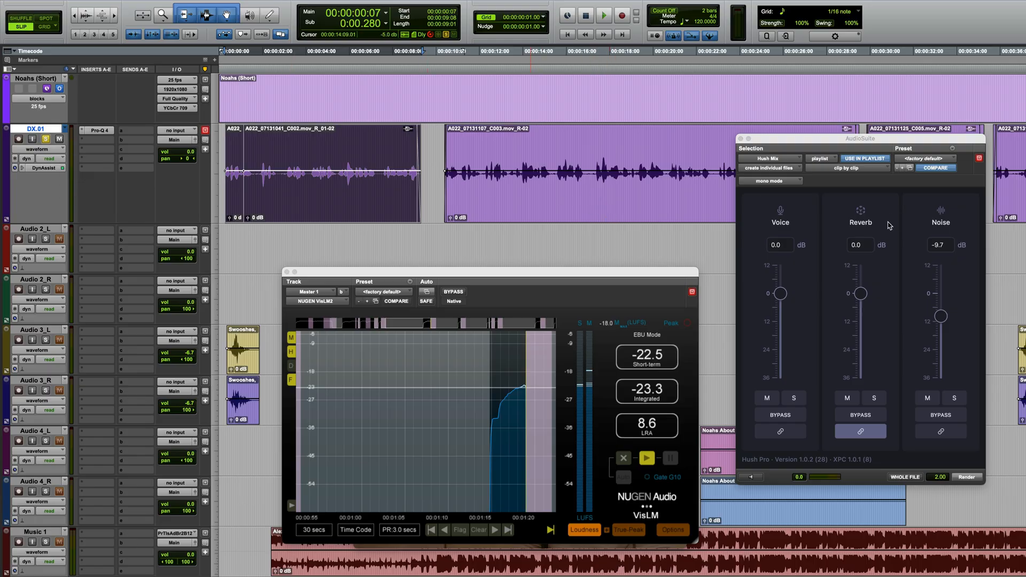
{"action": "left_click", "coordinate": [65, 131]}
{"action": "left_click", "coordinate": [100, 121]}
- Render Hush Mix on the opening DX dialogue clips and play back the processed section
{"action": "left_click", "coordinate": [966, 477]}
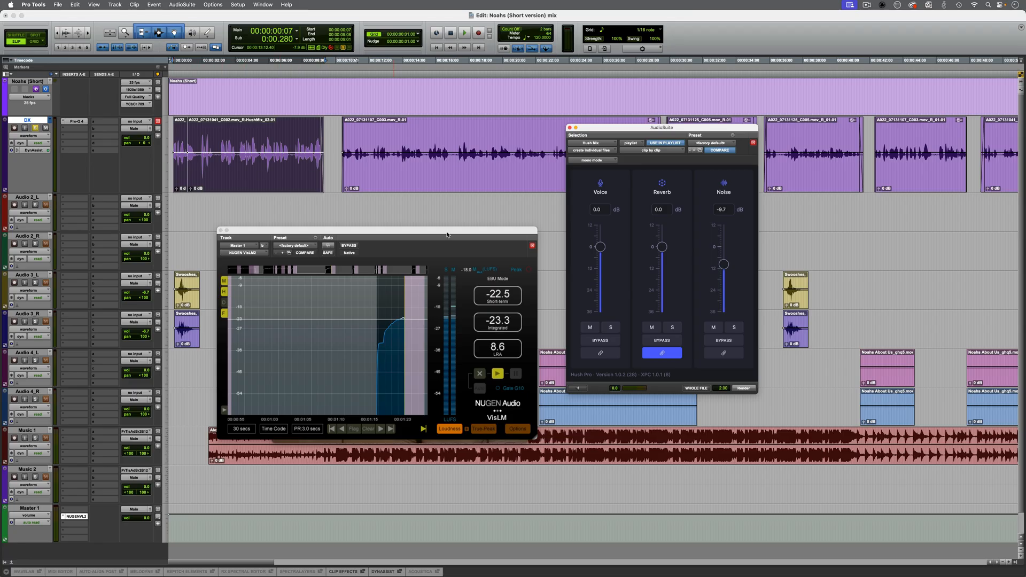
{"action": "key", "text": "space"}
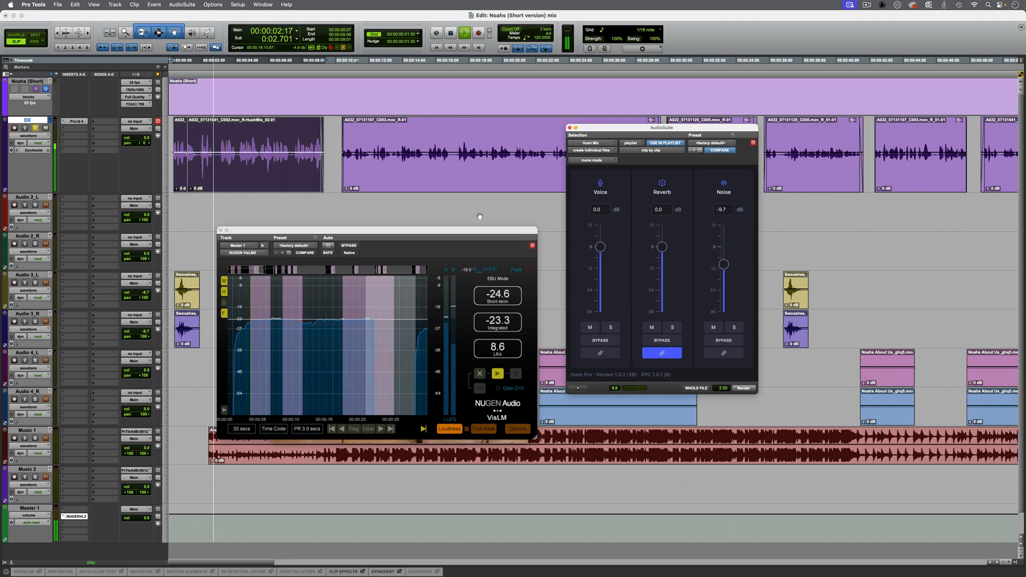
{"action": "key", "text": "space"}
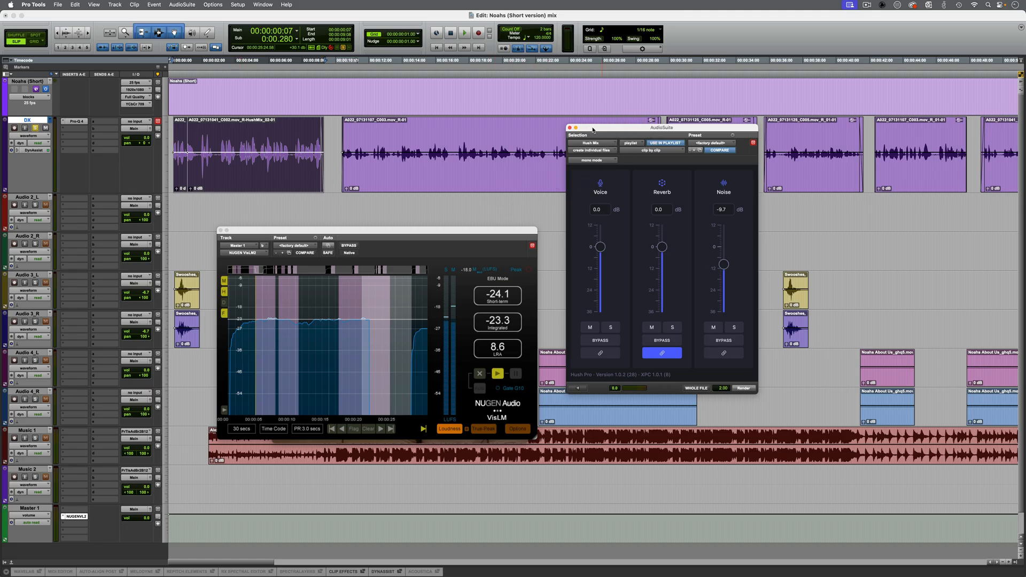
- Set the Hush Mix Noise level to -8.3 dB while previewing DX clip A022_07131107_C003.mov_R-01, and render that clip
{"action": "left_click_drag", "start_coordinate": [592, 129], "coordinate": [596, 157]}
{"action": "left_click", "coordinate": [487, 175]}
{"action": "left_click", "coordinate": [580, 416]}
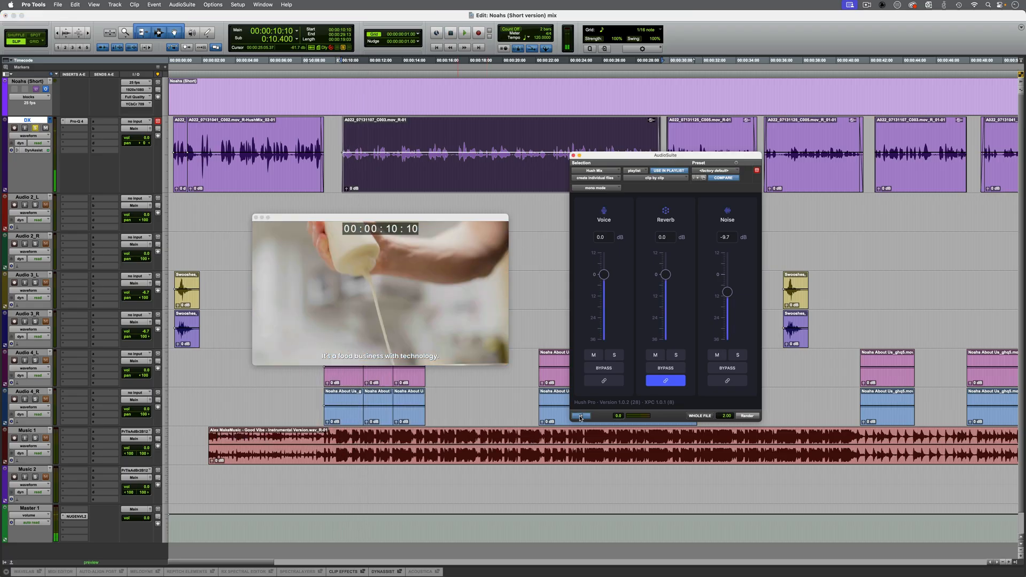
{"action": "mouse_move", "coordinate": [727, 292]}
{"action": "left_mouse_down"}
{"action": "mouse_move", "coordinate": [728, 276]}
{"action": "mouse_move", "coordinate": [727, 290]}
{"action": "left_mouse_up"}
{"action": "left_click", "coordinate": [587, 418]}
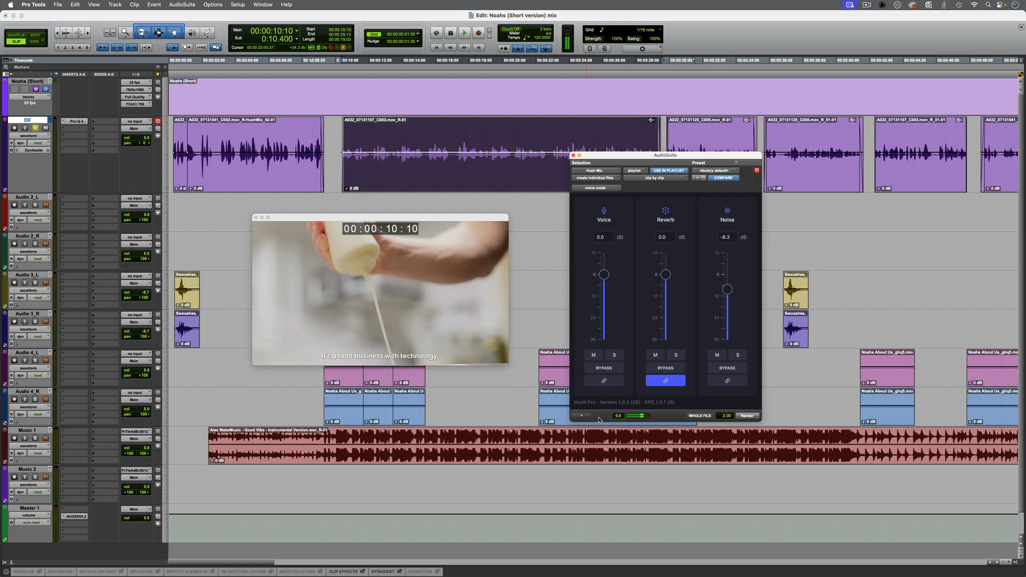
{"action": "left_click", "coordinate": [747, 416]}
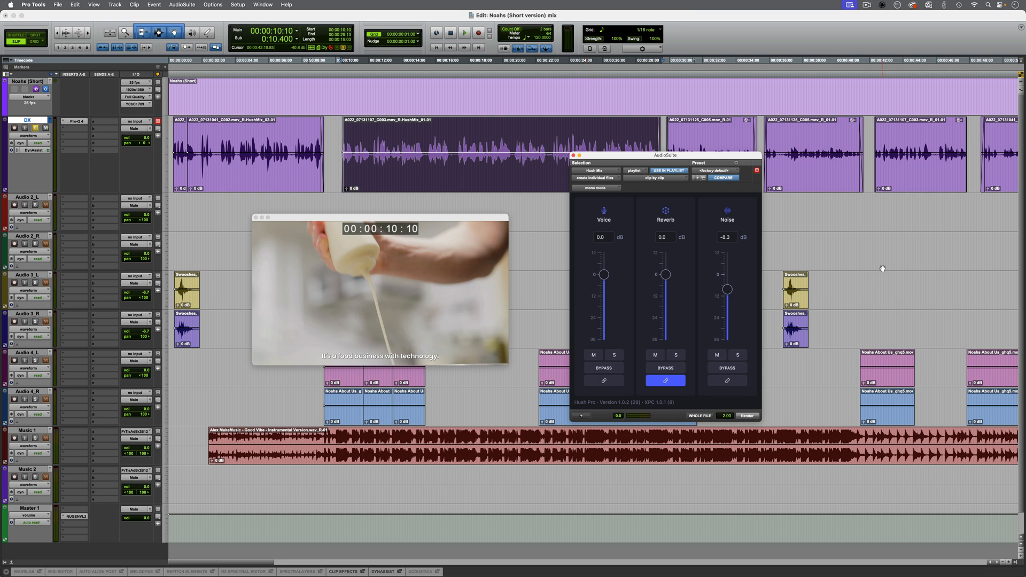
- Move the Hush Mix window clear of the DX track and select the DX clip starting at 00:00:29:21
{"action": "left_click_drag", "start_coordinate": [661, 158], "coordinate": [661, 225]}
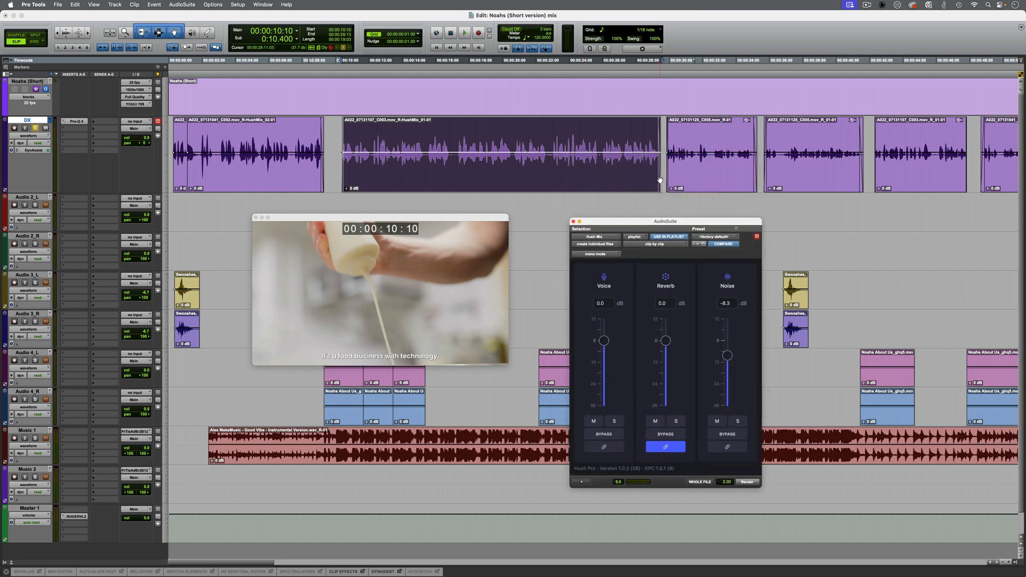
{"action": "key", "text": "super+bracketleft"}
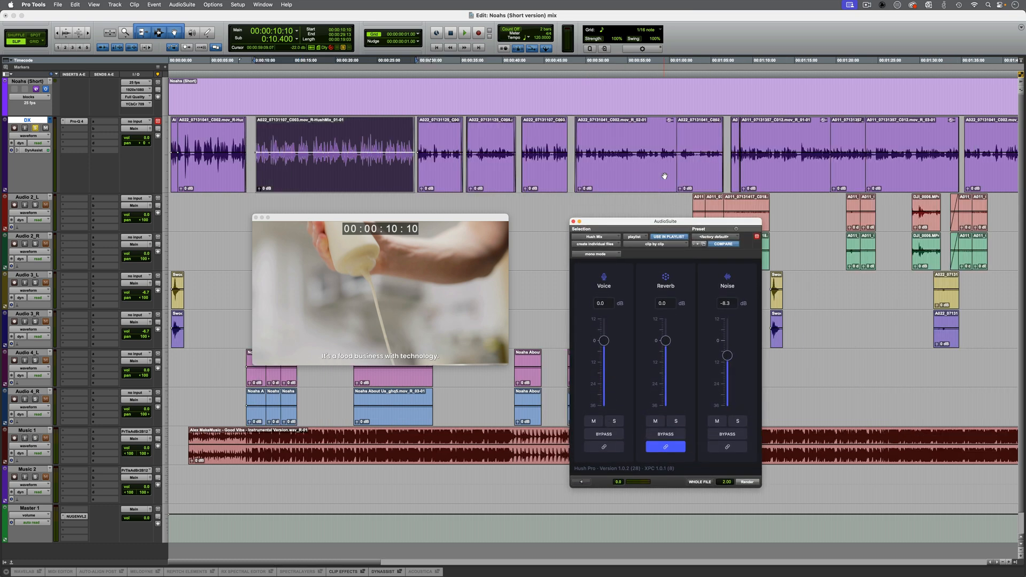
{"action": "left_click", "coordinate": [433, 176]}
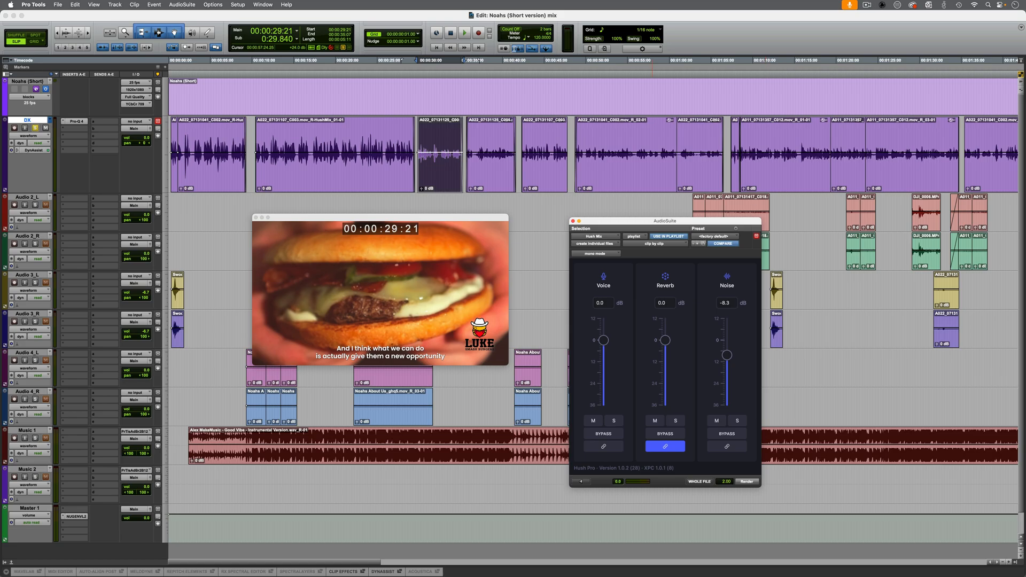
- Open the selected DX dialogue clip at 00:00:29:21 for editing in SpectraLayers, committing the track's existing ARA processing
{"action": "right_click", "coordinate": [436, 182]}
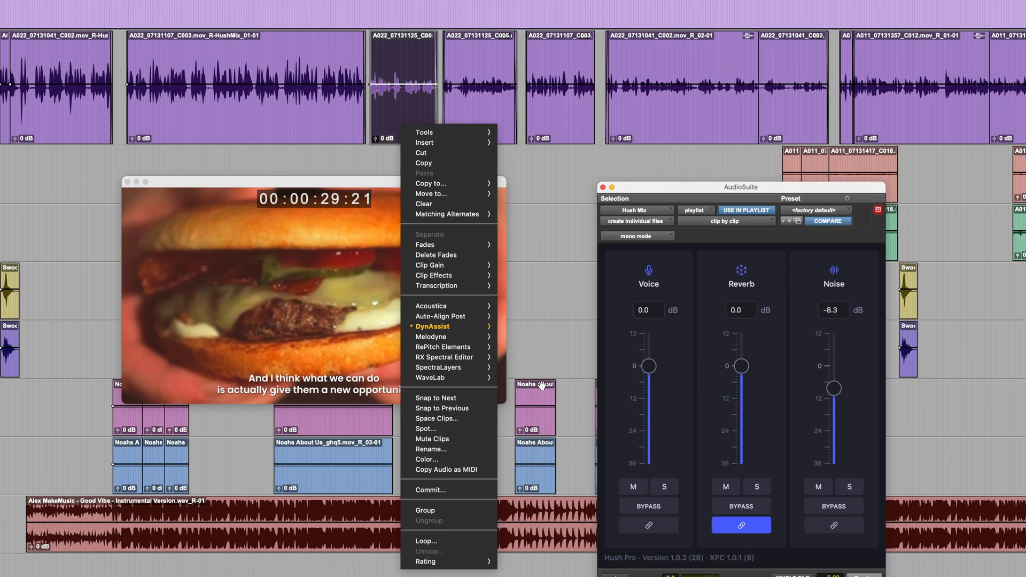
{"action": "mouse_move", "coordinate": [430, 368]}
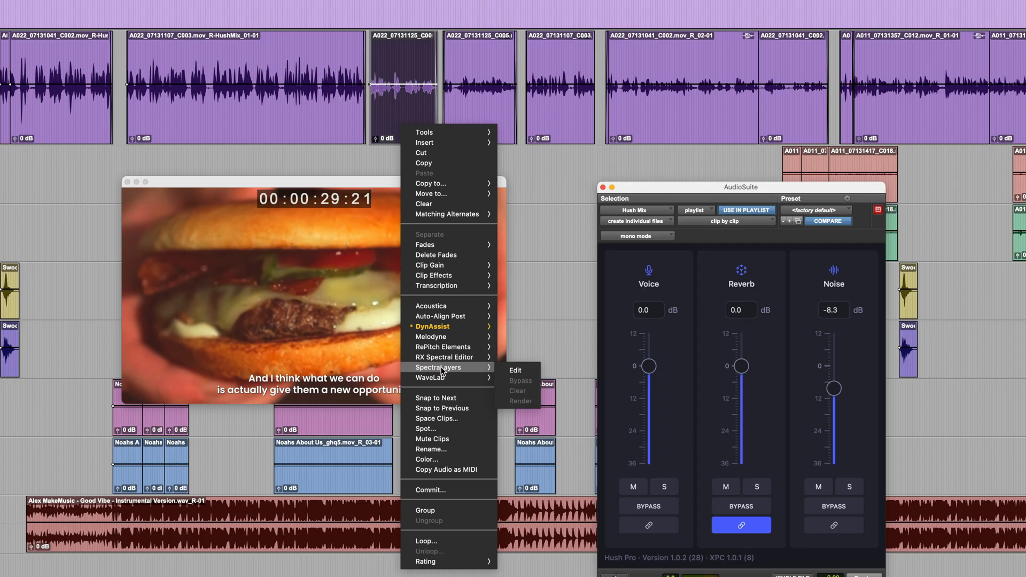
{"action": "left_click", "coordinate": [521, 370]}
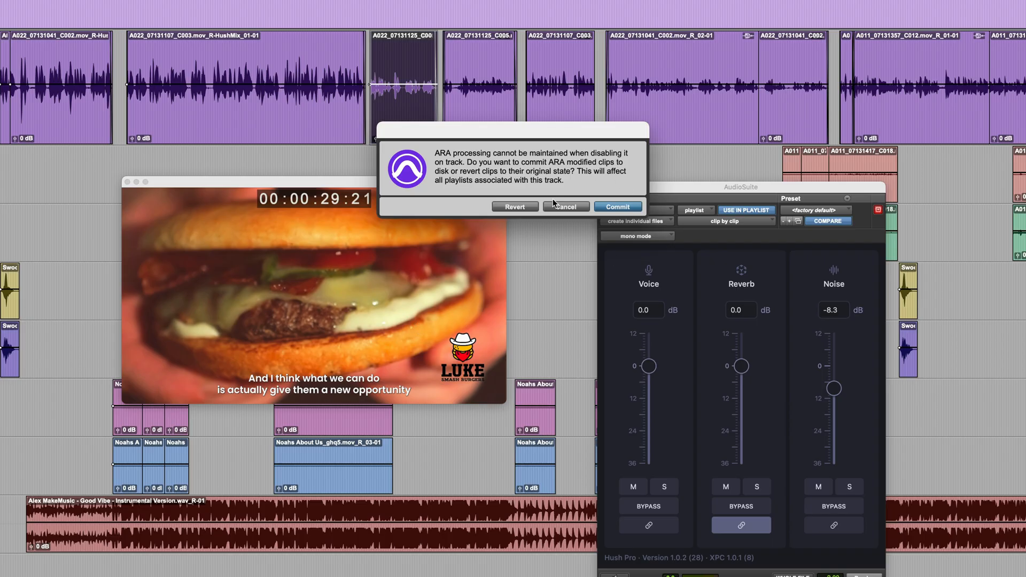
{"action": "left_click", "coordinate": [617, 207]}
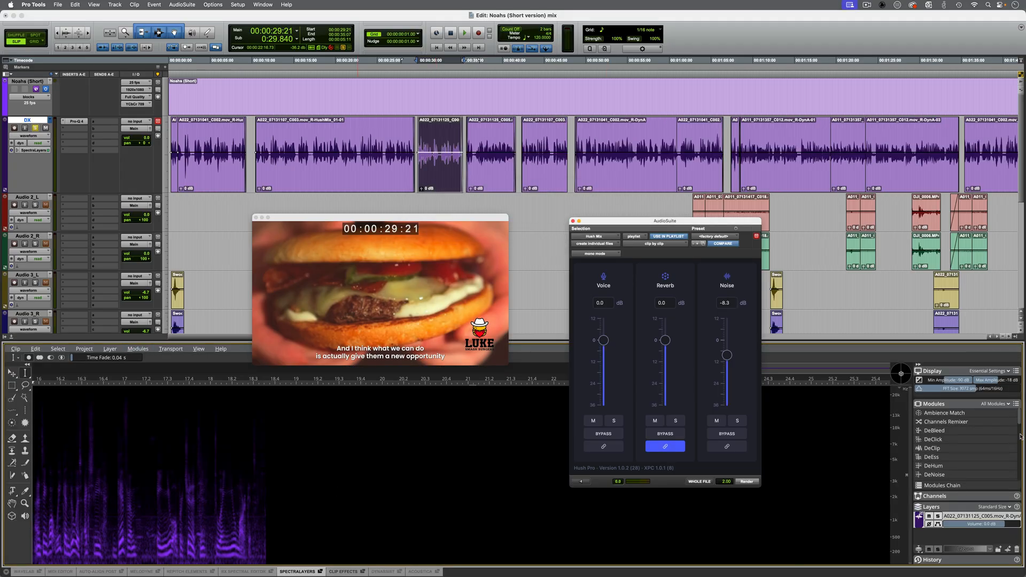
- Open the Unmix Noisy Speech module for the clip and clear the AudioSuite window out of the way
{"action": "scroll", "coordinate": [1015, 428], "scroll_direction": "down", "scroll_amount": 10}
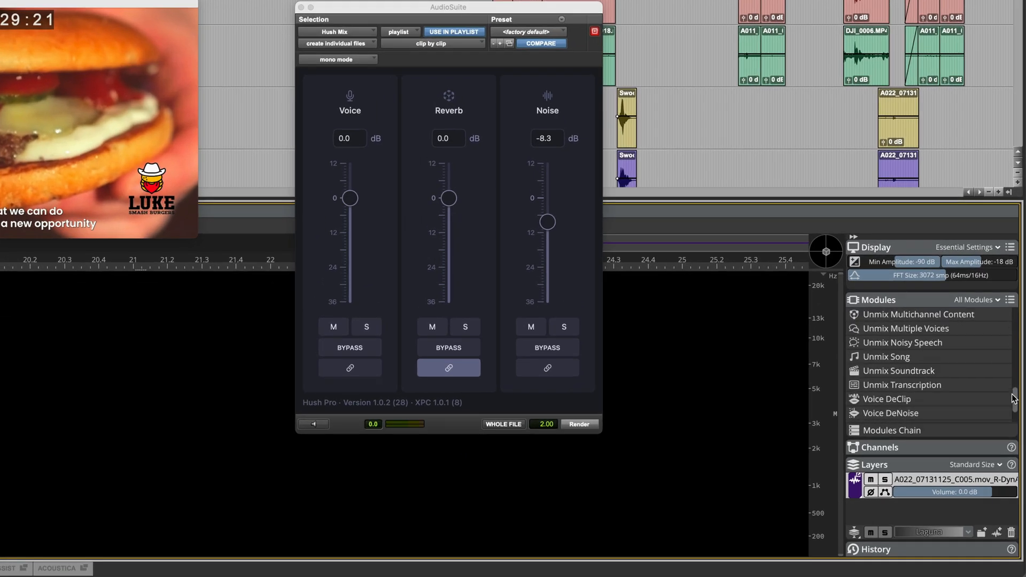
{"action": "left_click", "coordinate": [908, 328]}
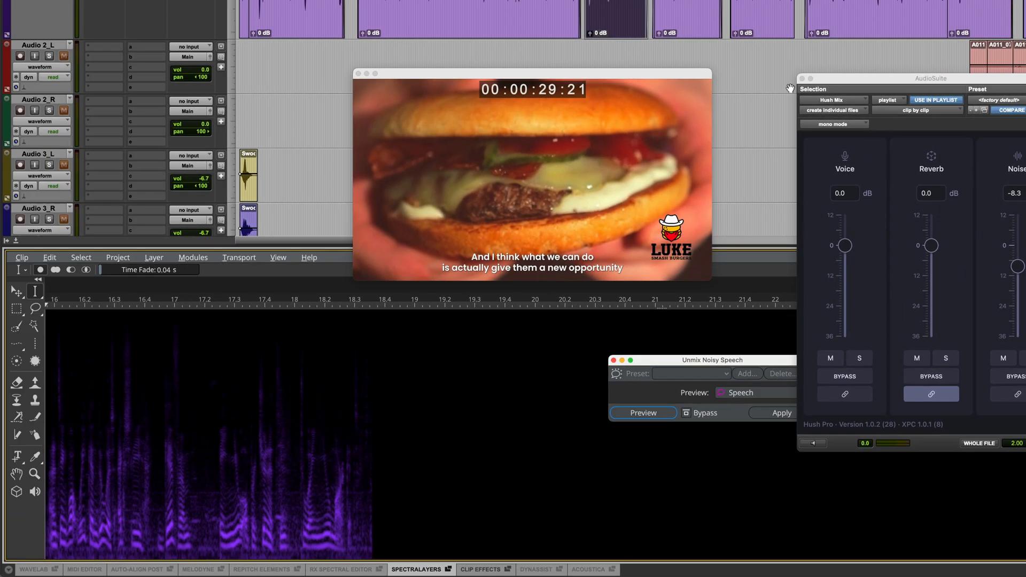
{"action": "left_click", "coordinate": [702, 65]}
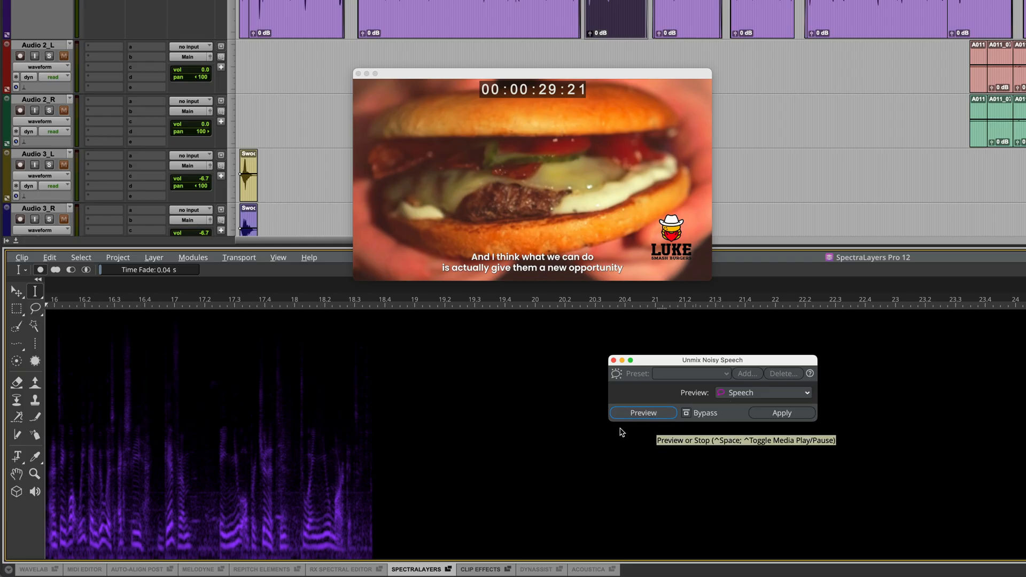
- Preview the Speech and Noise components separately and apply Unmix Noisy Speech to the clip
{"action": "left_click", "coordinate": [644, 414]}
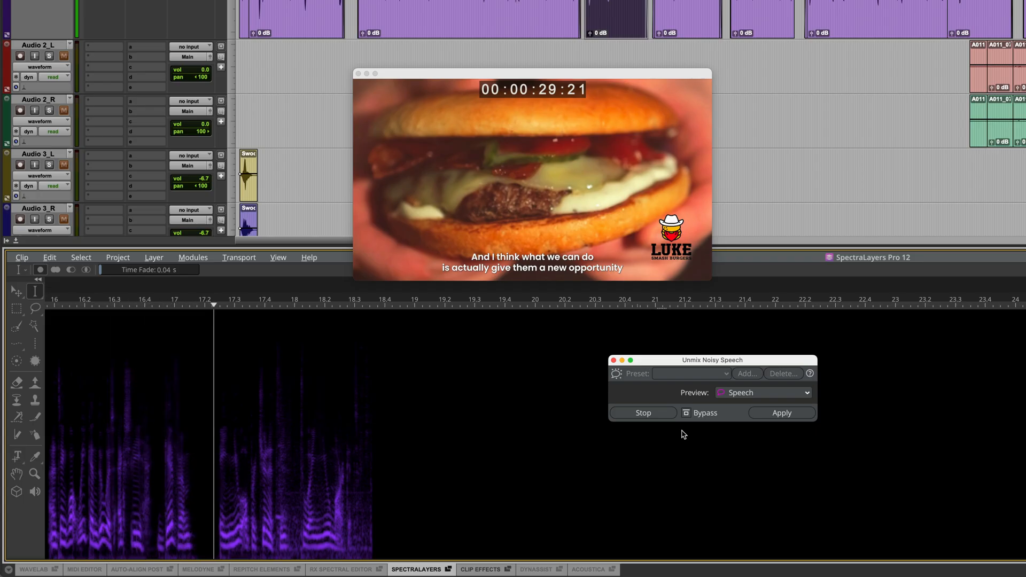
{"action": "left_click", "coordinate": [656, 416]}
{"action": "left_click", "coordinate": [766, 393]}
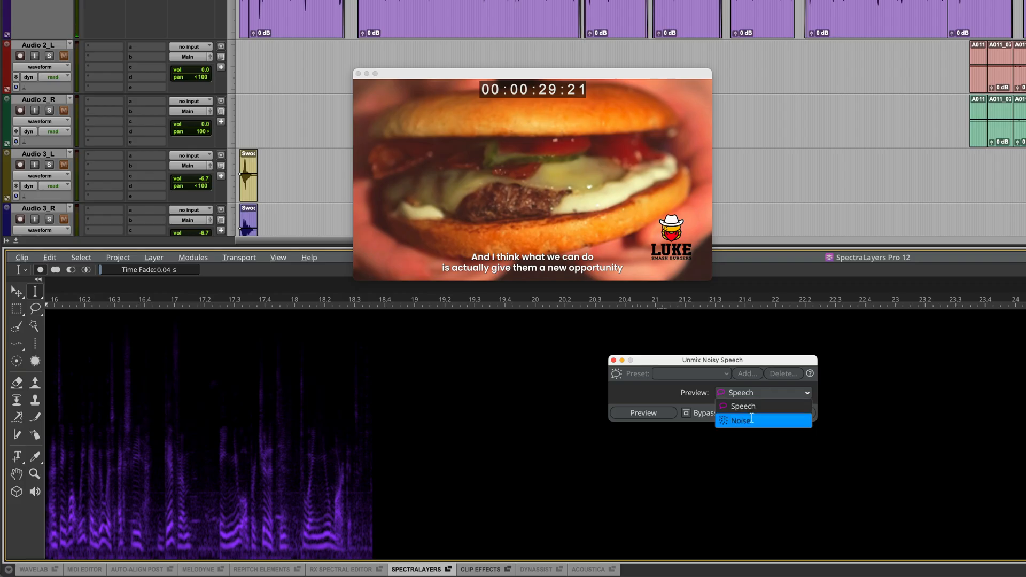
{"action": "left_click", "coordinate": [748, 420]}
{"action": "left_click", "coordinate": [640, 414]}
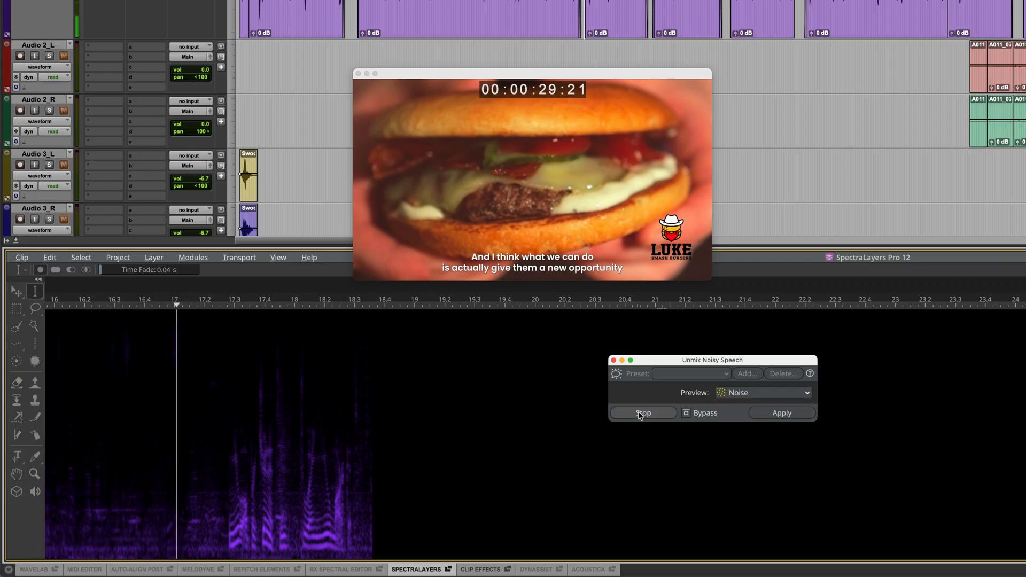
{"action": "left_click", "coordinate": [642, 414]}
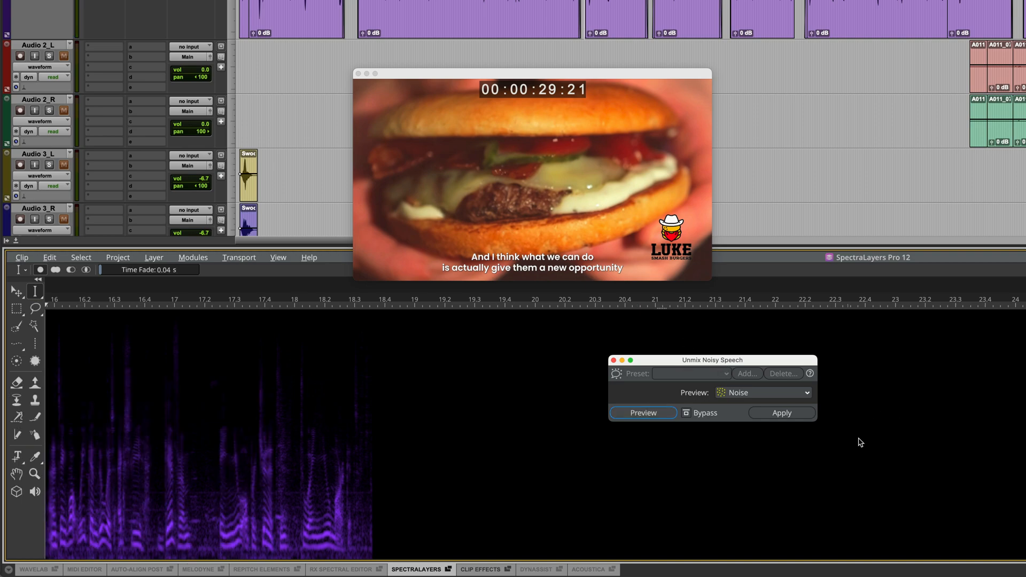
{"action": "left_click", "coordinate": [784, 415]}
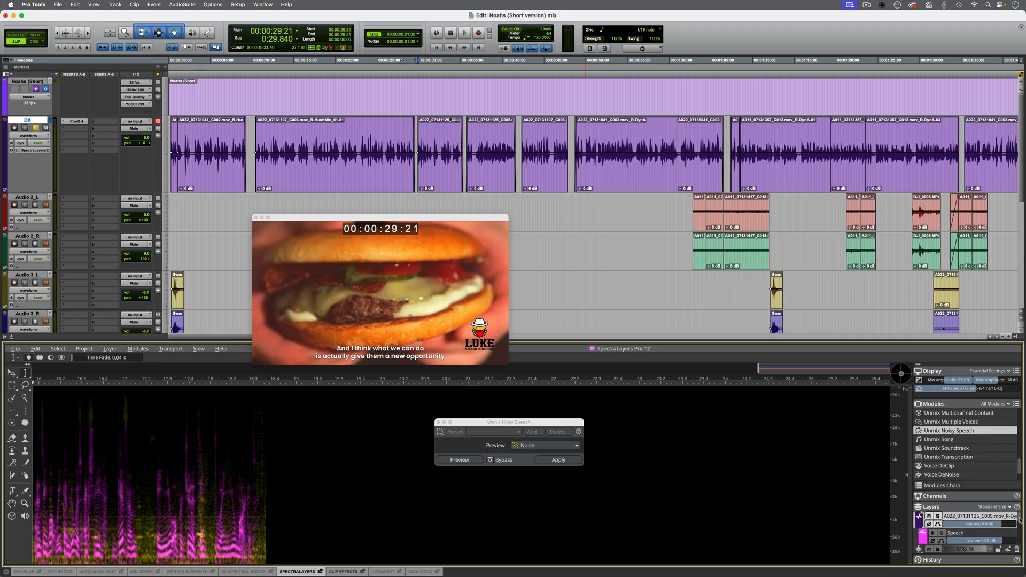
- Audition the unmixed Speech and Noise layers in solo one after the other during playback
{"action": "scroll", "coordinate": [1017, 522], "scroll_direction": "down", "scroll_amount": 1}
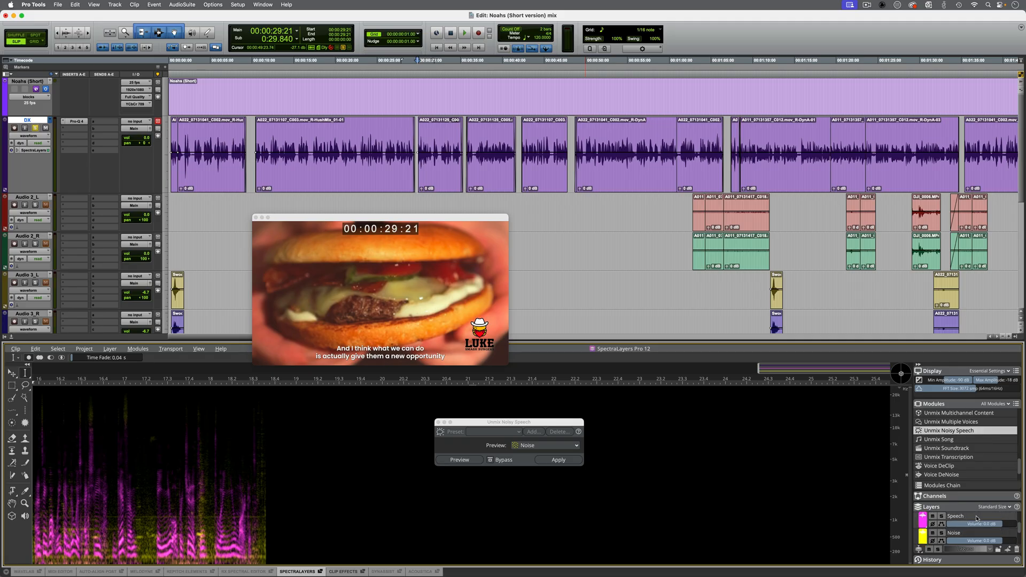
{"action": "left_click", "coordinate": [941, 516]}
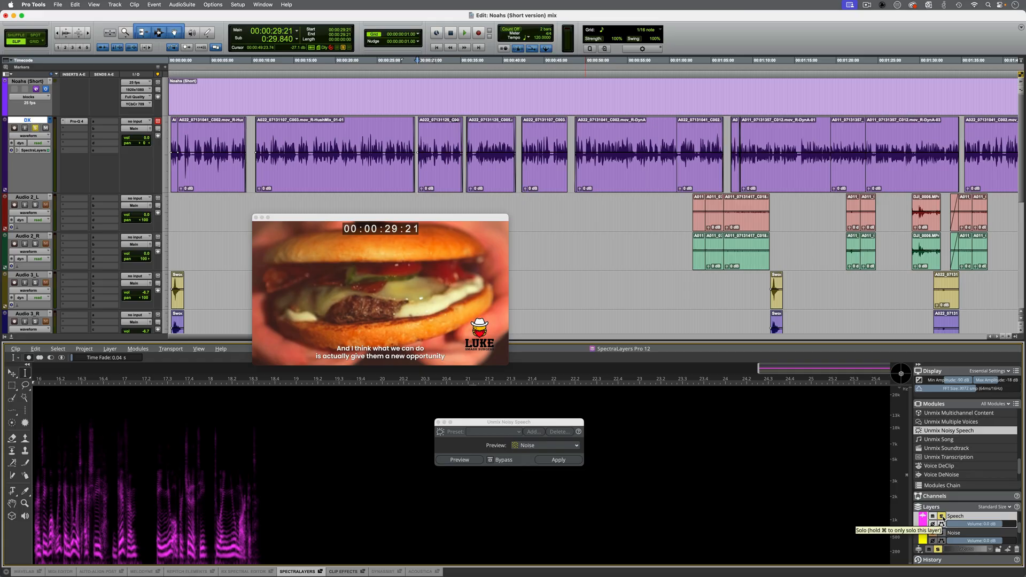
{"action": "key", "text": "space"}
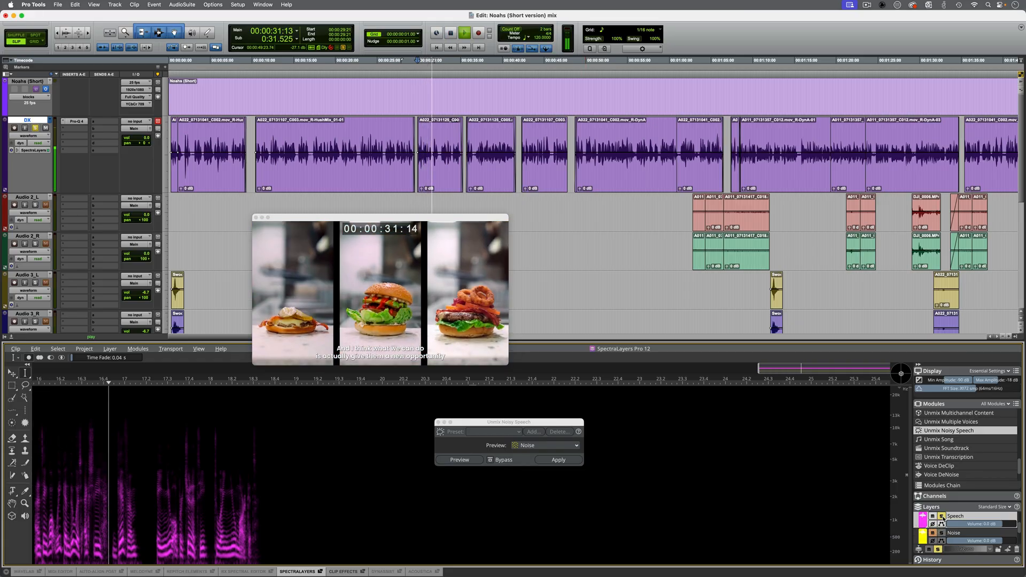
{"action": "left_click", "coordinate": [941, 517]}
{"action": "left_click", "coordinate": [941, 533]}
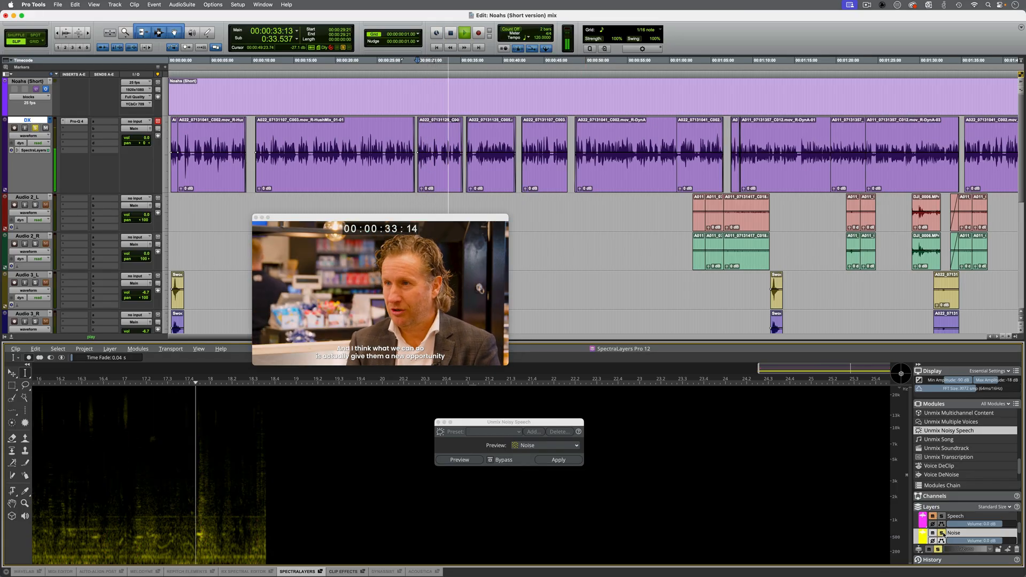
{"action": "left_click", "coordinate": [941, 533]}
{"action": "key", "text": "space"}
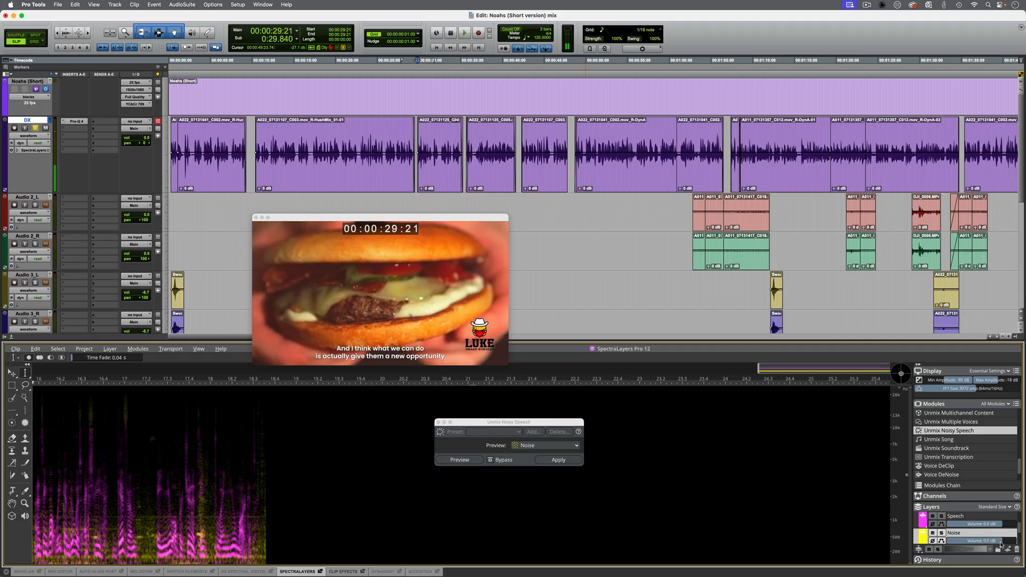
- Lower the Noise layer's volume well below the Speech layer and play the clip to check the balance
{"action": "left_click_drag", "start_coordinate": [1002, 543], "coordinate": [995, 544]}
{"action": "left_click_drag", "start_coordinate": [992, 544], "coordinate": [986, 545]}
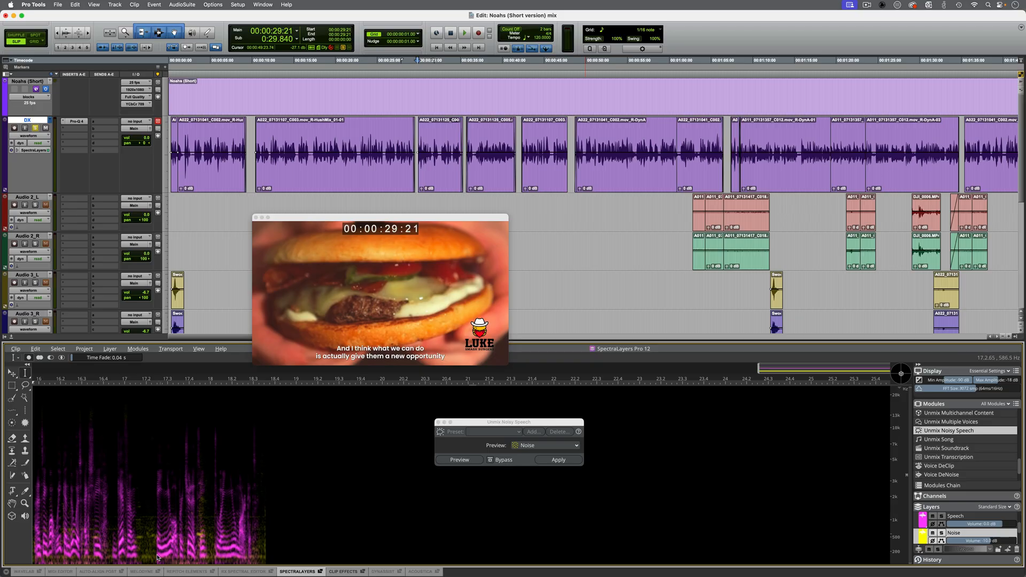
{"action": "key", "text": "space"}
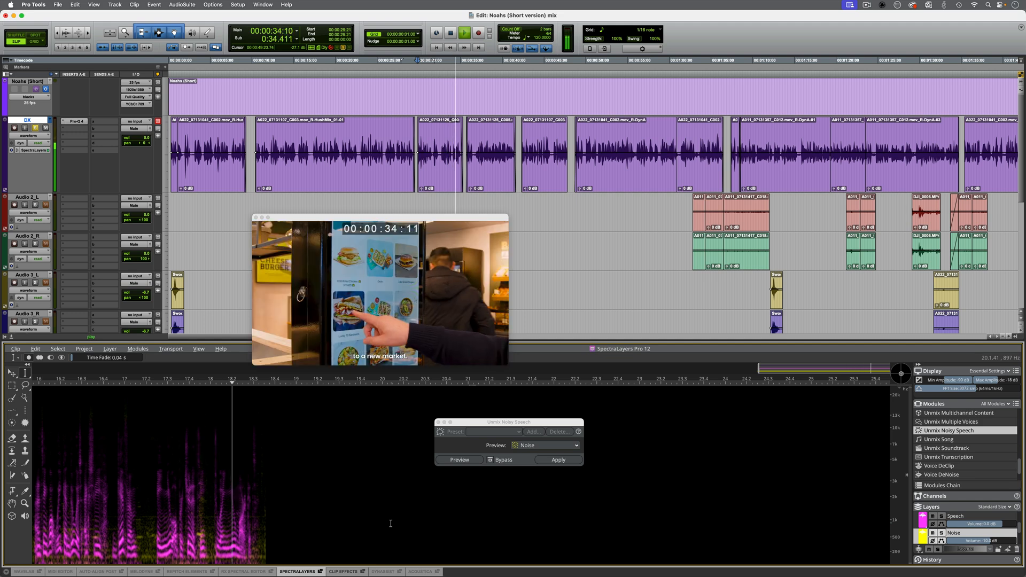
{"action": "key", "text": "space"}
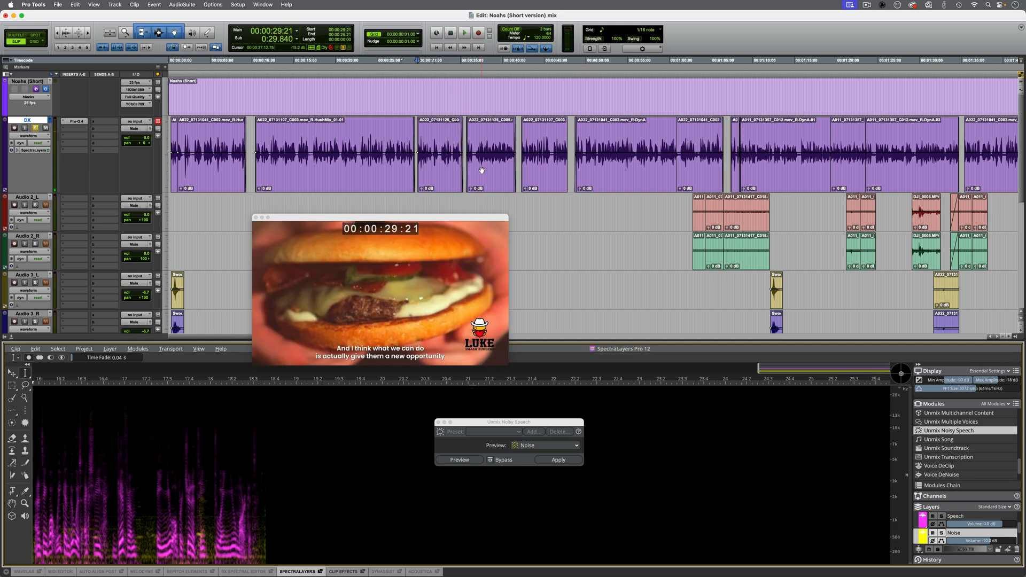
- Open the DX clip at 00:00:35:17 in SpectraLayers and apply Unmix Noisy Speech to it
{"action": "left_click", "coordinate": [479, 175]}
{"action": "right_click", "coordinate": [479, 175]}
{"action": "mouse_move", "coordinate": [508, 334]}
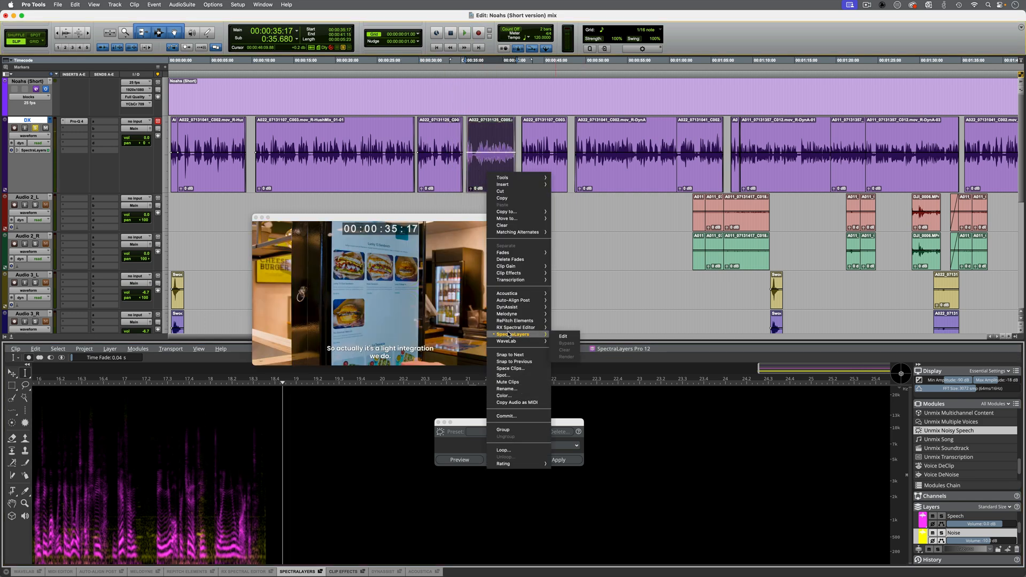
{"action": "left_click", "coordinate": [564, 335]}
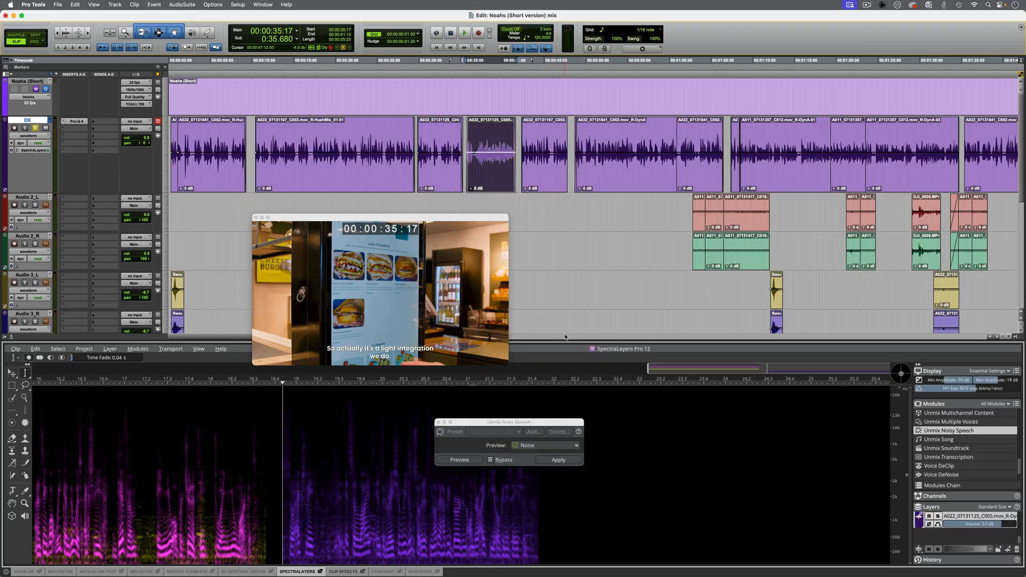
{"action": "left_click", "coordinate": [562, 461]}
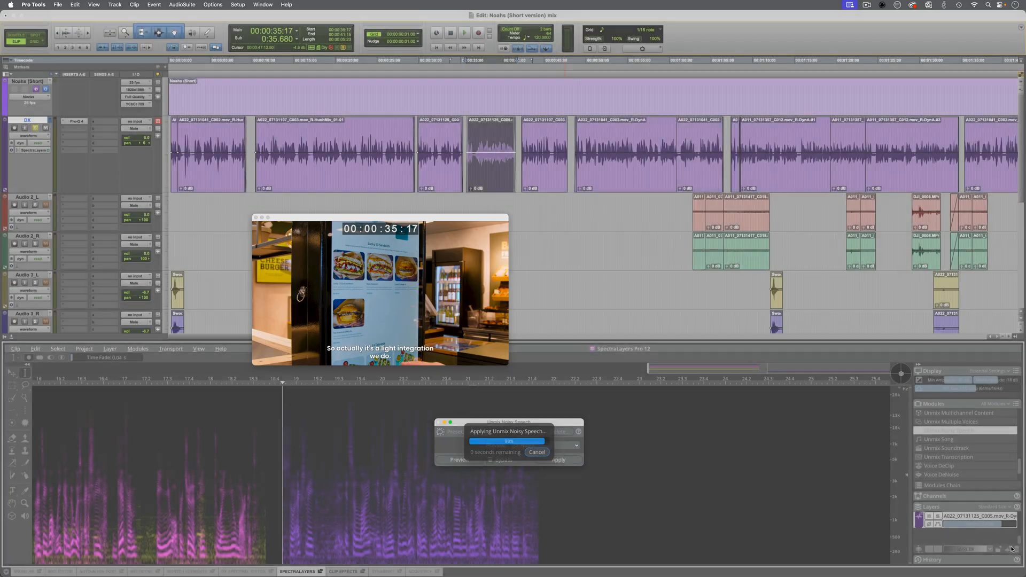
- Reduce the second clip's Noise layer volume while listening to the clip play back
{"action": "scroll", "coordinate": [1020, 534], "scroll_direction": "down", "scroll_amount": 1}
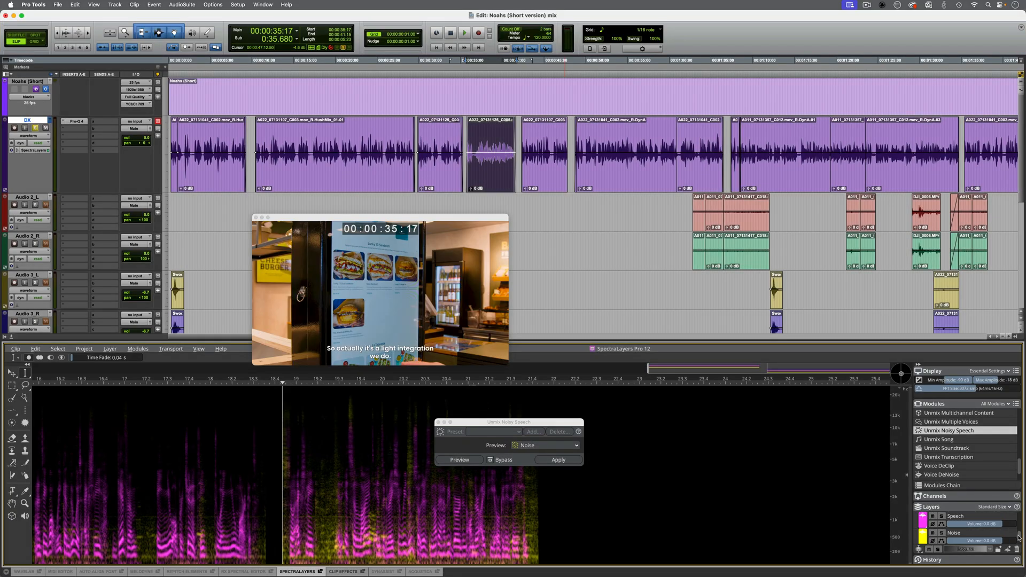
{"action": "key", "text": "space"}
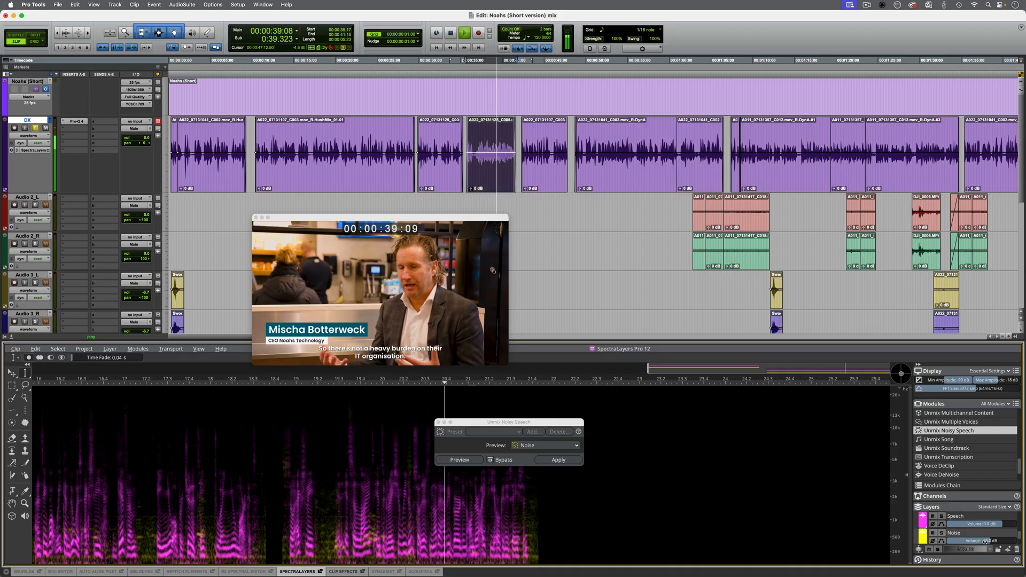
{"action": "key", "text": "space"}
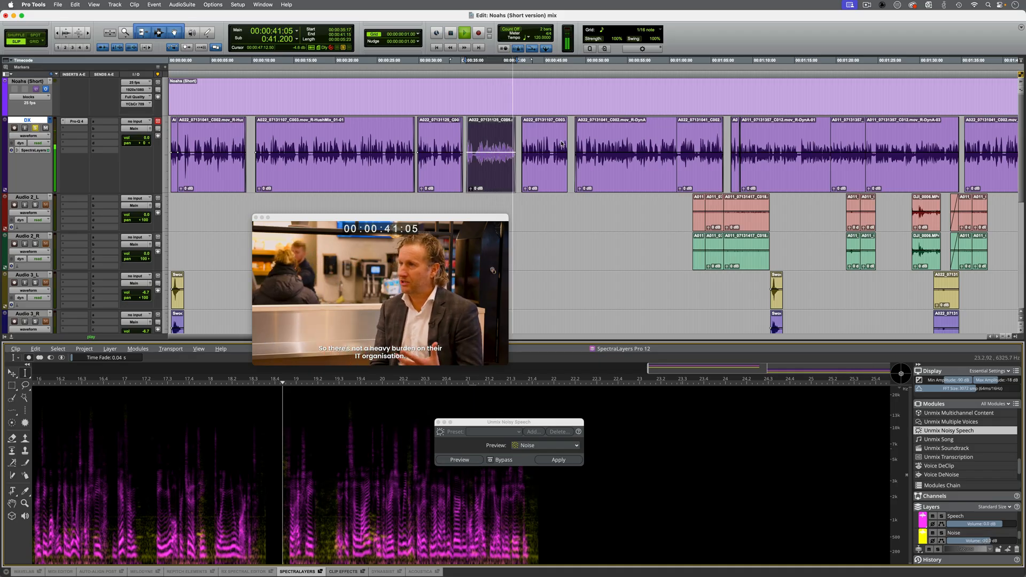
- Select all remaining DX dialogue clips from 00:00:42:08 through the last clip on the track
{"action": "left_click", "coordinate": [542, 185]}
{"action": "key", "text": "r"}
{"action": "scroll", "coordinate": [540, 183], "scroll_direction": "right", "scroll_amount": 1}
{"action": "scroll", "coordinate": [541, 183], "scroll_direction": "right", "scroll_amount": 4}
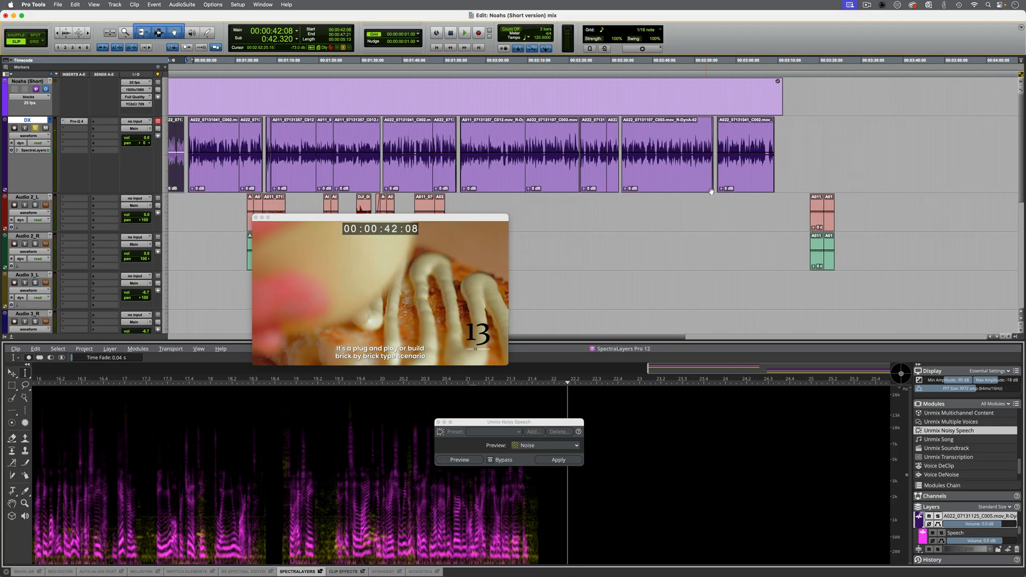
{"action": "left_click", "coordinate": [746, 185], "text": "shift"}
{"action": "scroll", "coordinate": [399, 195], "scroll_direction": "left", "scroll_amount": 4}
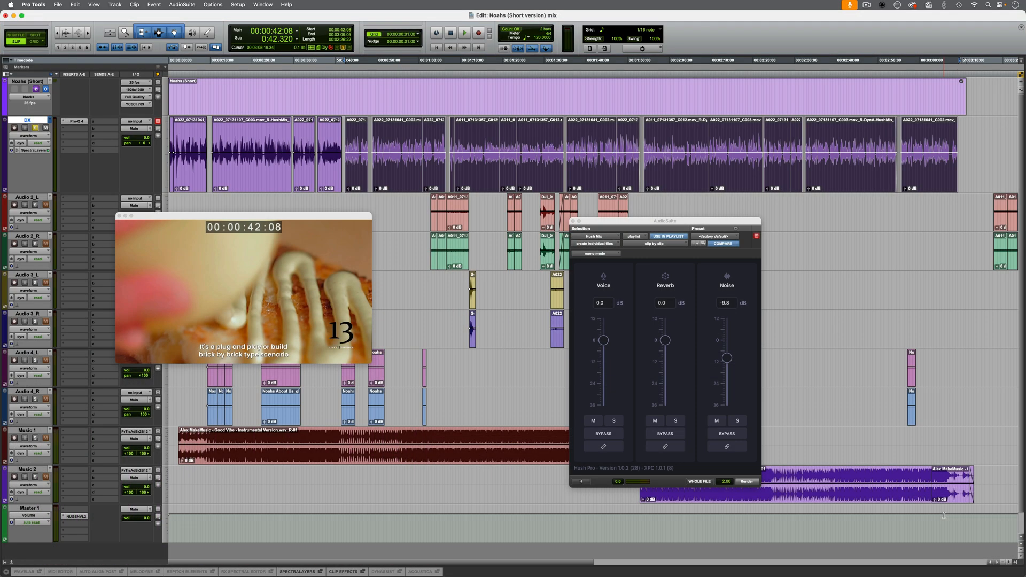
- Close the AudioSuite window and return to the session start, moving the video window clear of the early clips
{"action": "left_click", "coordinate": [573, 222]}
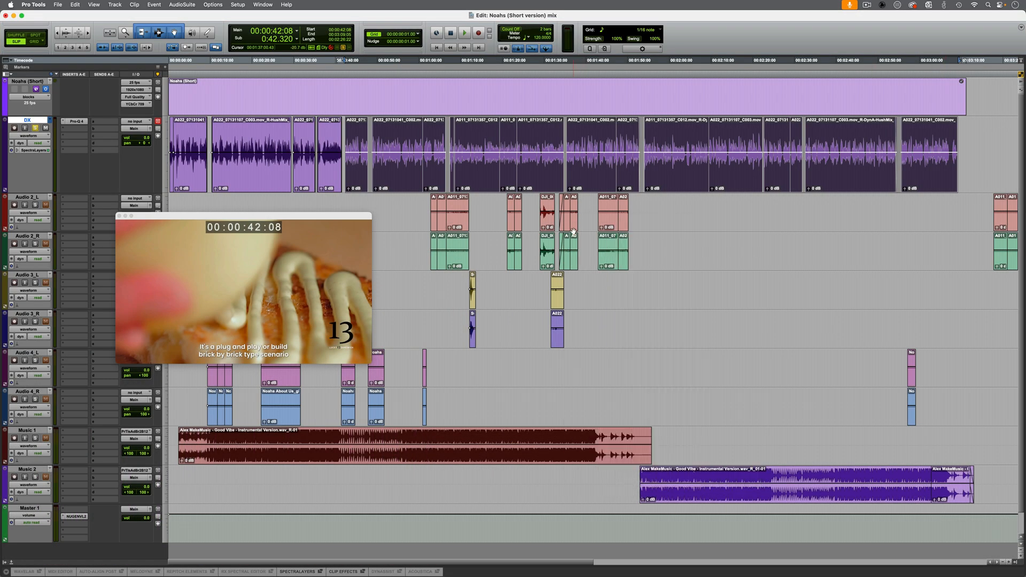
{"action": "key", "text": "Return"}
{"action": "left_click_drag", "start_coordinate": [193, 217], "coordinate": [212, 217]}
{"action": "left_click_drag", "start_coordinate": [284, 225], "coordinate": [603, 225]}
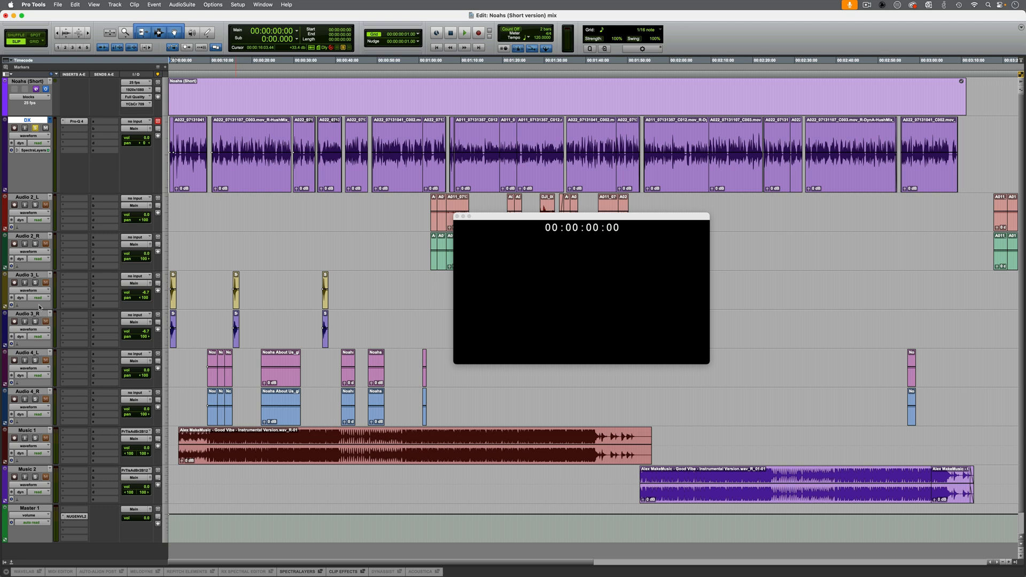
- Solo the Audio 3_L and Audio 3_R tracks and listen to them from the session start
{"action": "left_click", "coordinate": [34, 321]}
{"action": "left_click", "coordinate": [35, 282]}
{"action": "left_click", "coordinate": [186, 284]}
{"action": "key", "text": "Return"}
{"action": "key", "text": "space"}
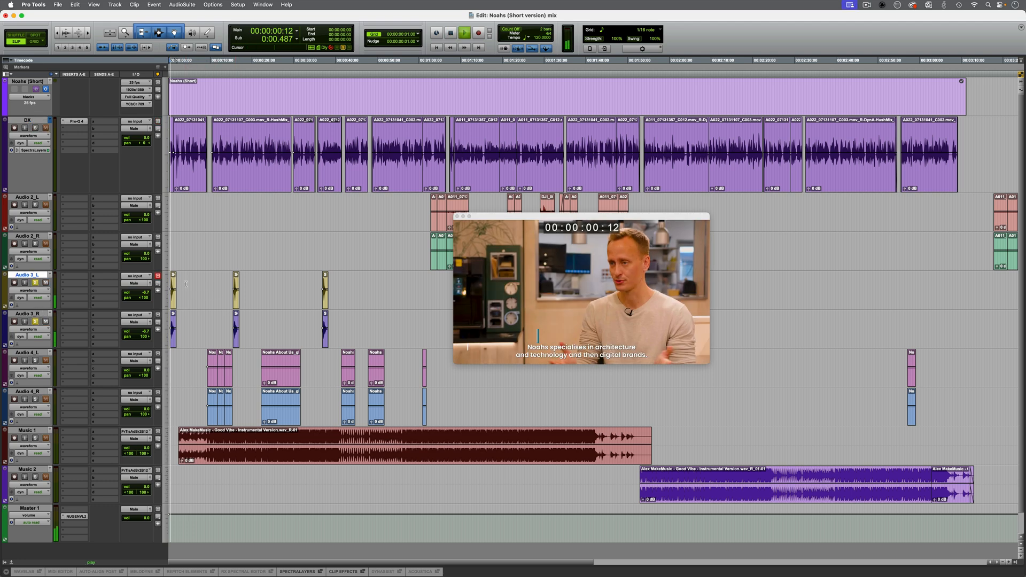
{"action": "key", "text": "space"}
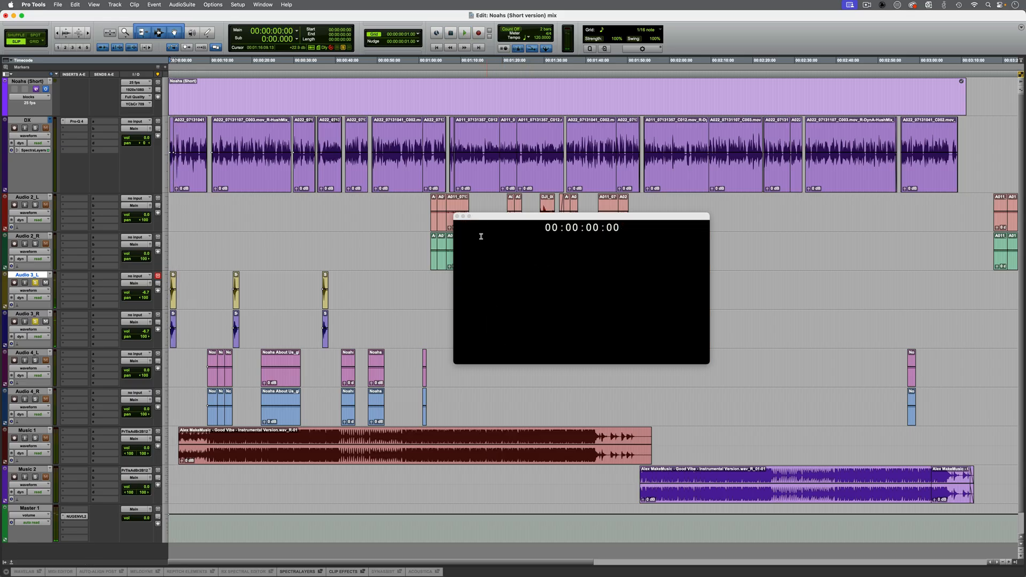
- Solo Audio 2_L and Audio 2_R and play the DJI_0006 clips from 00:01:29:02 at a closer zoom
{"action": "left_click_drag", "start_coordinate": [483, 218], "coordinate": [538, 312]}
{"action": "left_click", "coordinate": [540, 213]}
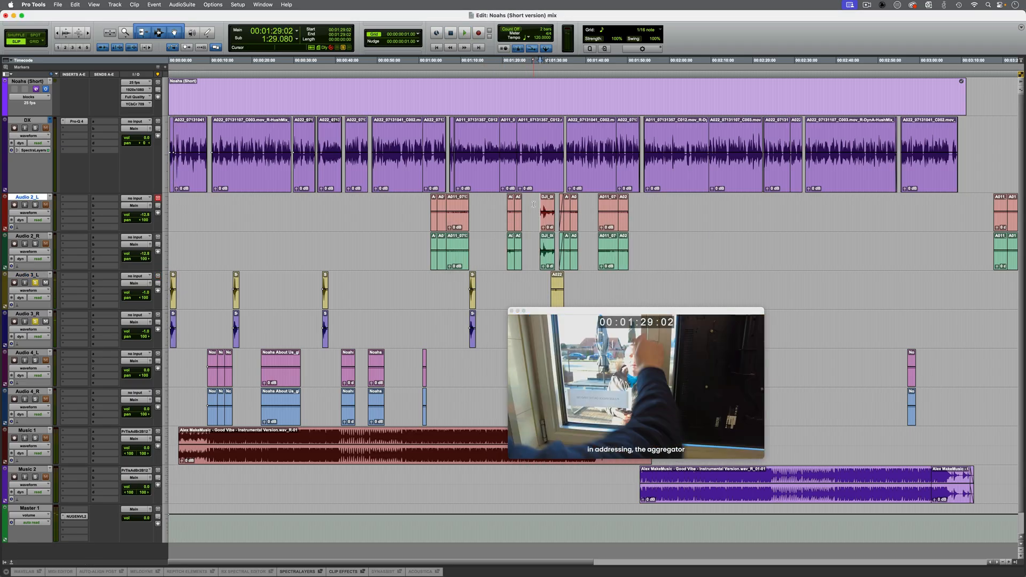
{"action": "left_click", "coordinate": [37, 244]}
{"action": "key", "text": "t"}
{"action": "key", "text": "t"}
{"action": "key", "text": "t"}
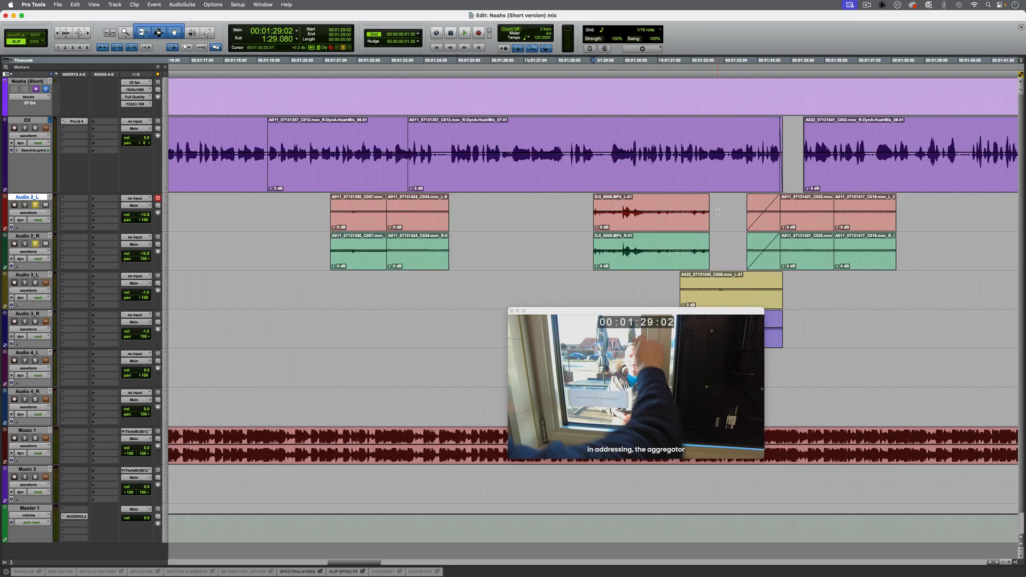
{"action": "key", "text": "space"}
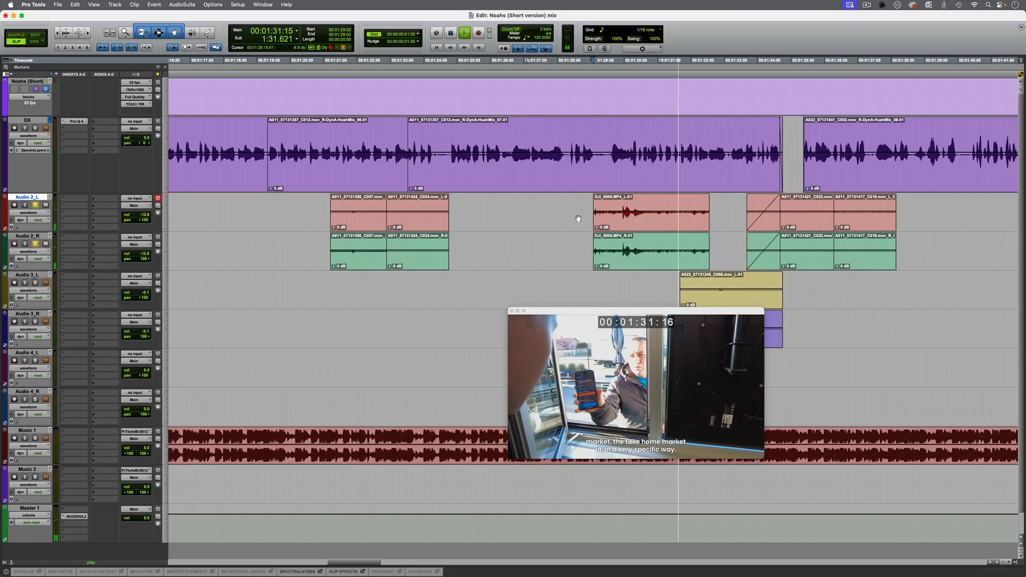
- Stop playback, view the whole session, and create a stereo audio track named Sync directly below Audio 2_R
{"action": "key", "text": "space"}
{"action": "key", "text": "r"}
{"action": "key", "text": "r"}
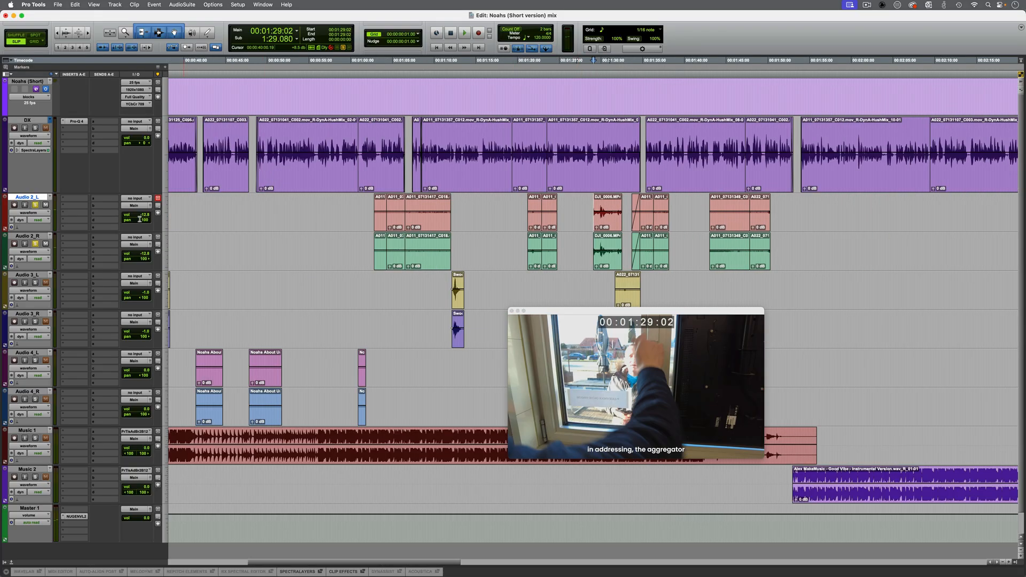
{"action": "left_click", "coordinate": [32, 235]}
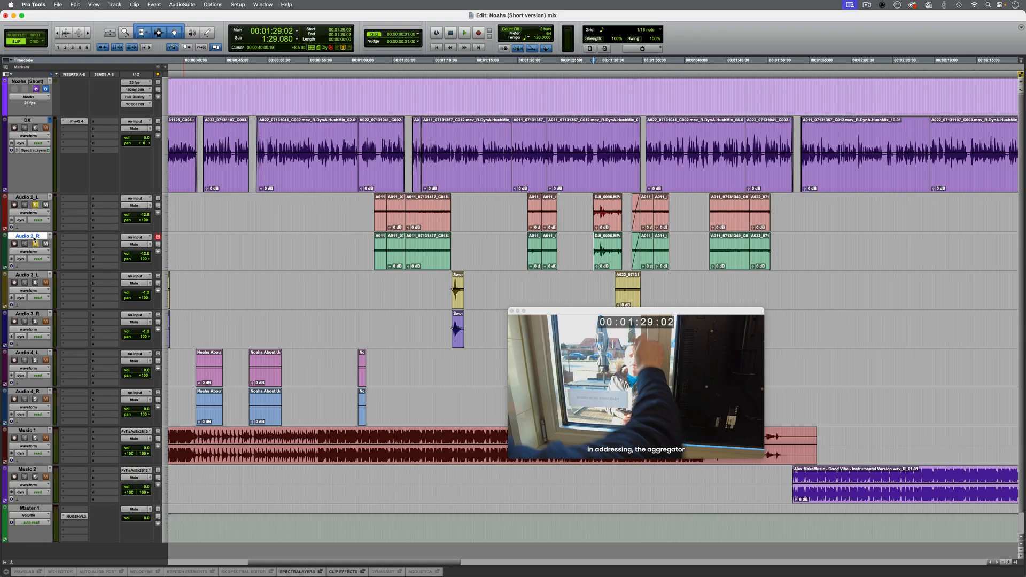
{"action": "key", "text": "super+shift+n"}
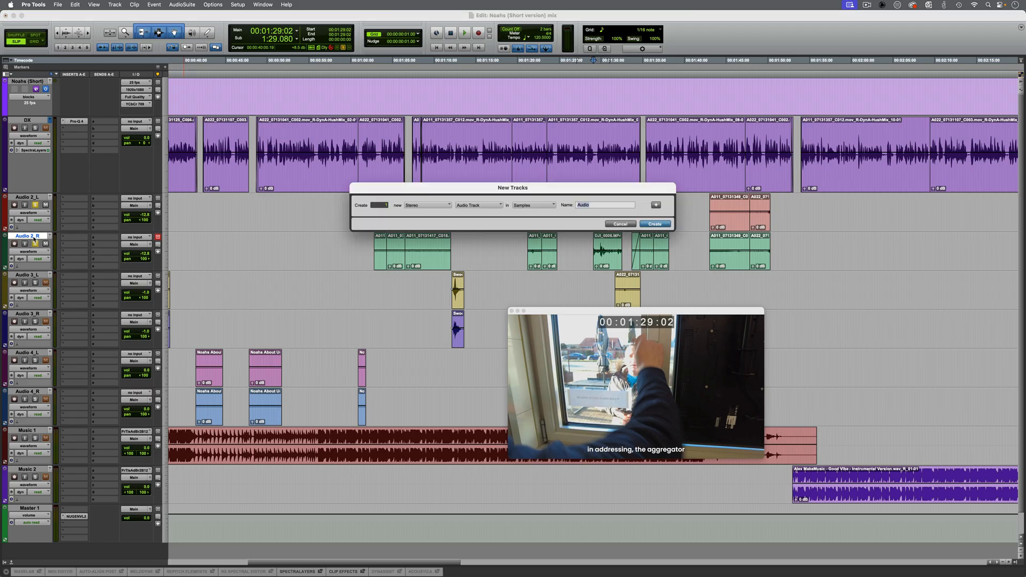
{"action": "key", "text": "Return"}
{"action": "key", "text": "r"}
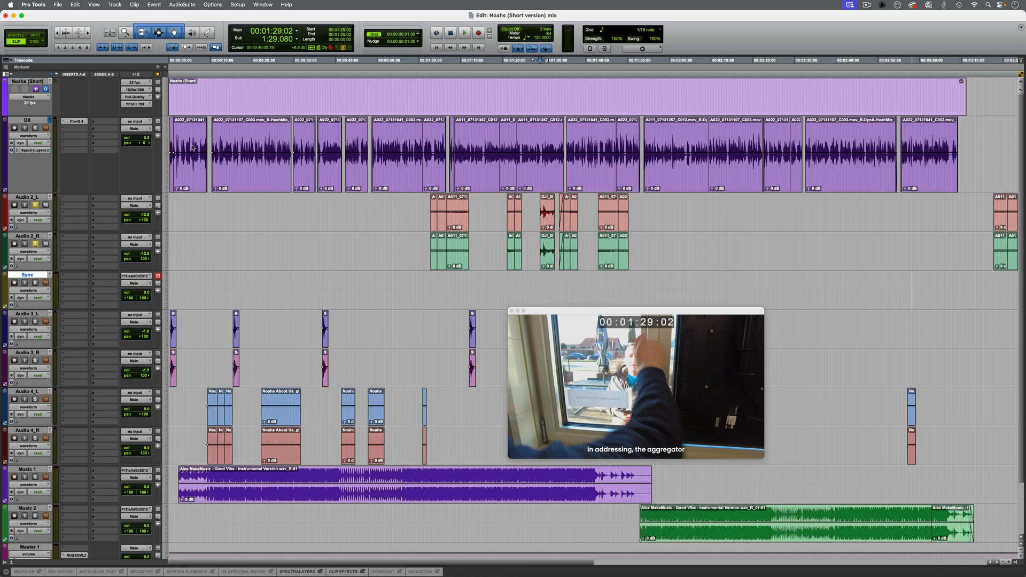
- Delete the stray Audio 2_L and Audio 2_R clips from 00:03:17:20, past the end of the video
{"action": "left_click", "coordinate": [177, 34]}
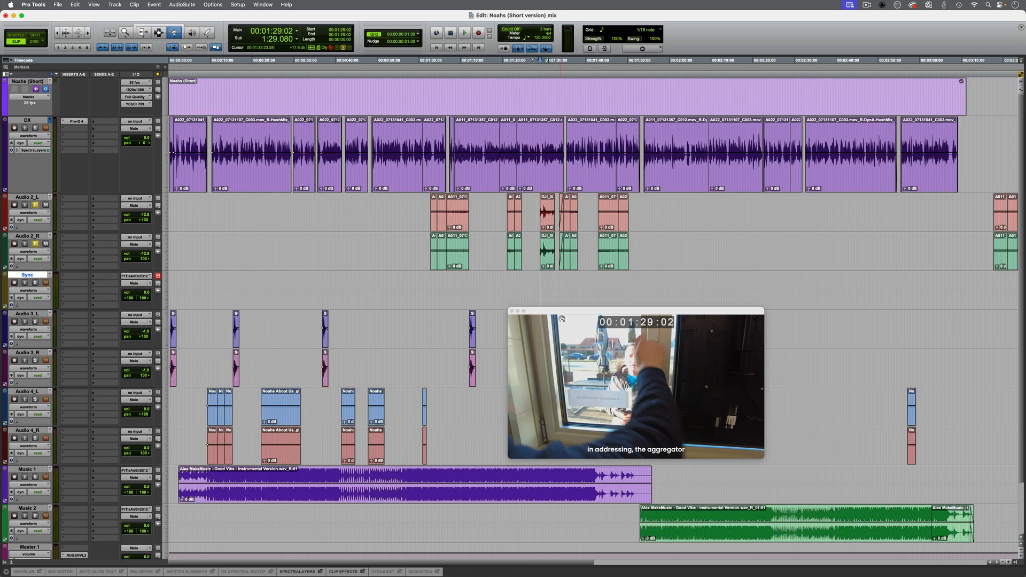
{"action": "key", "text": "r"}
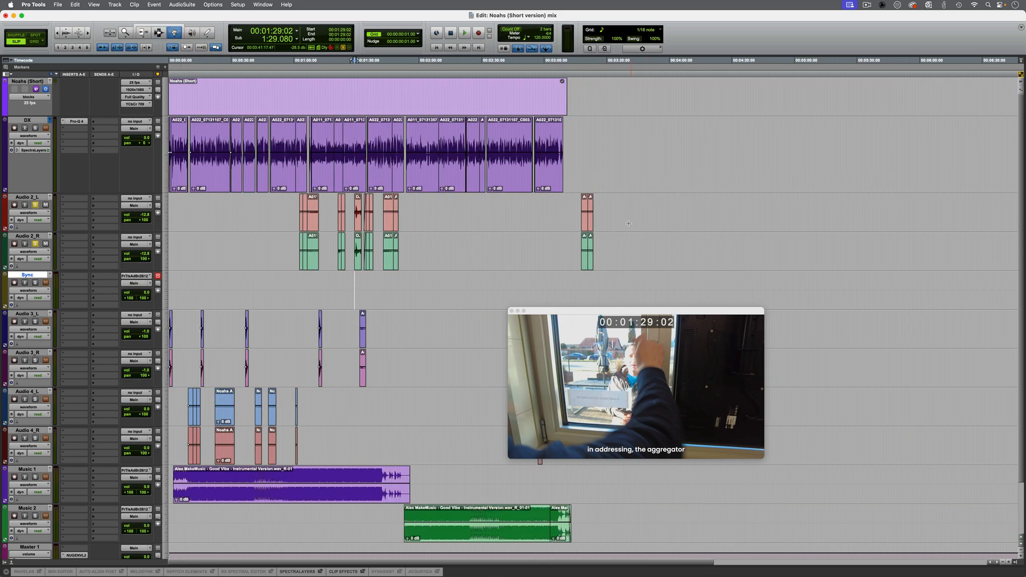
{"action": "left_click_drag", "start_coordinate": [628, 215], "coordinate": [551, 260]}
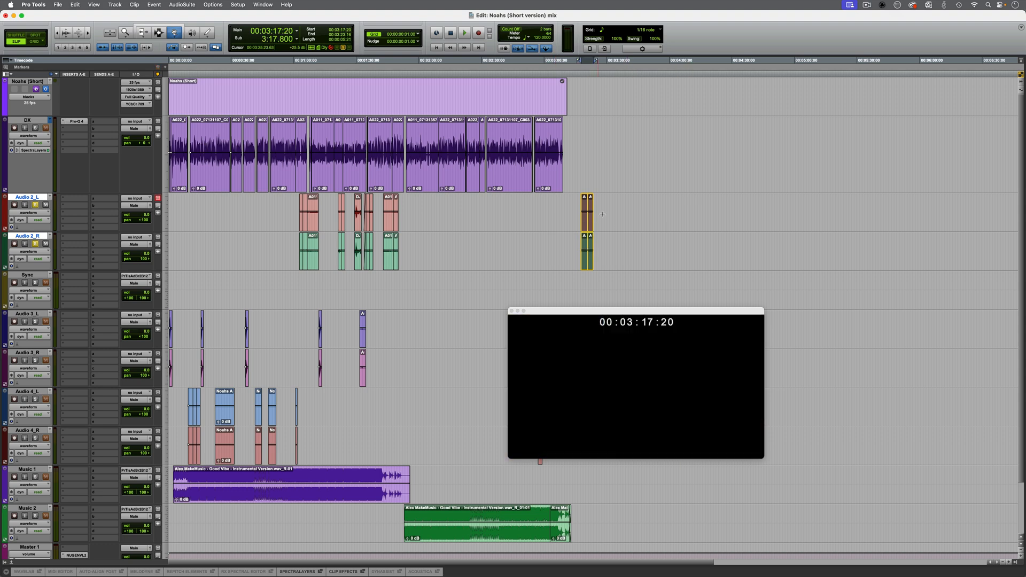
{"action": "key", "text": "Delete"}
- Move all remaining Audio 2_L and Audio 2_R clips onto the Sync track and delete the two emptied tracks
{"action": "left_click_drag", "start_coordinate": [466, 213], "coordinate": [231, 262]}
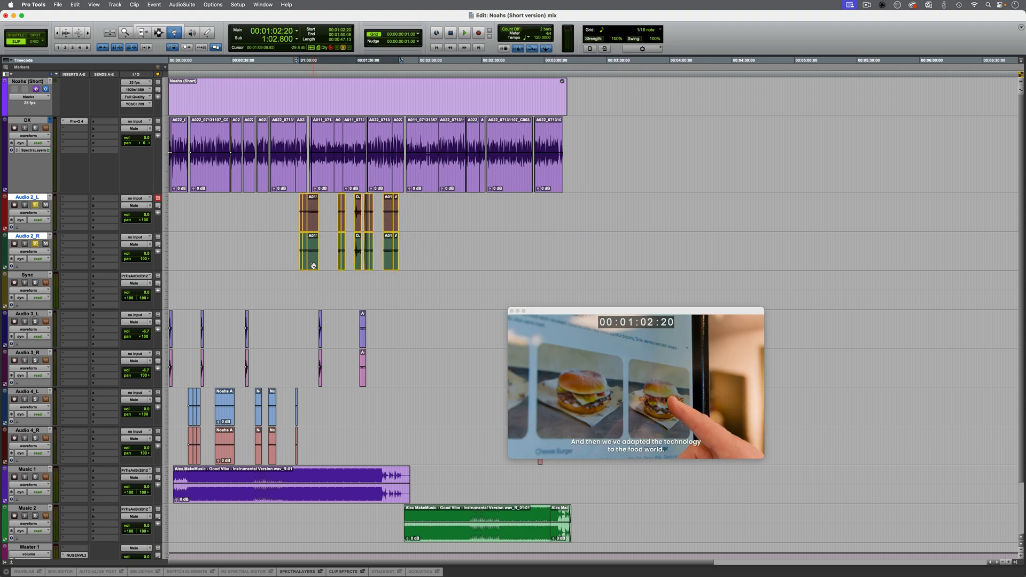
{"action": "left_click_drag", "start_coordinate": [313, 265], "coordinate": [313, 302]}
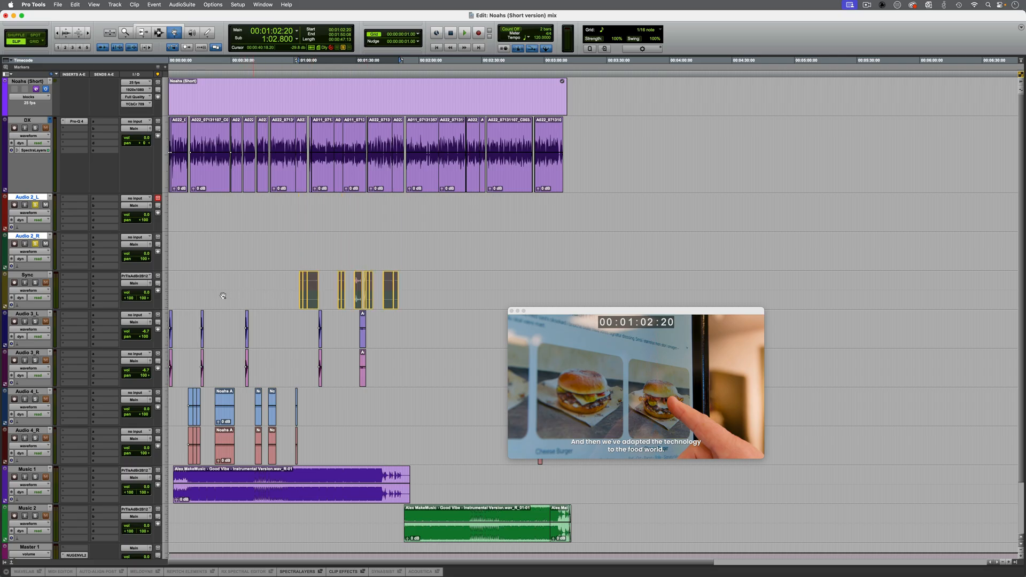
{"action": "left_click", "coordinate": [31, 197]}
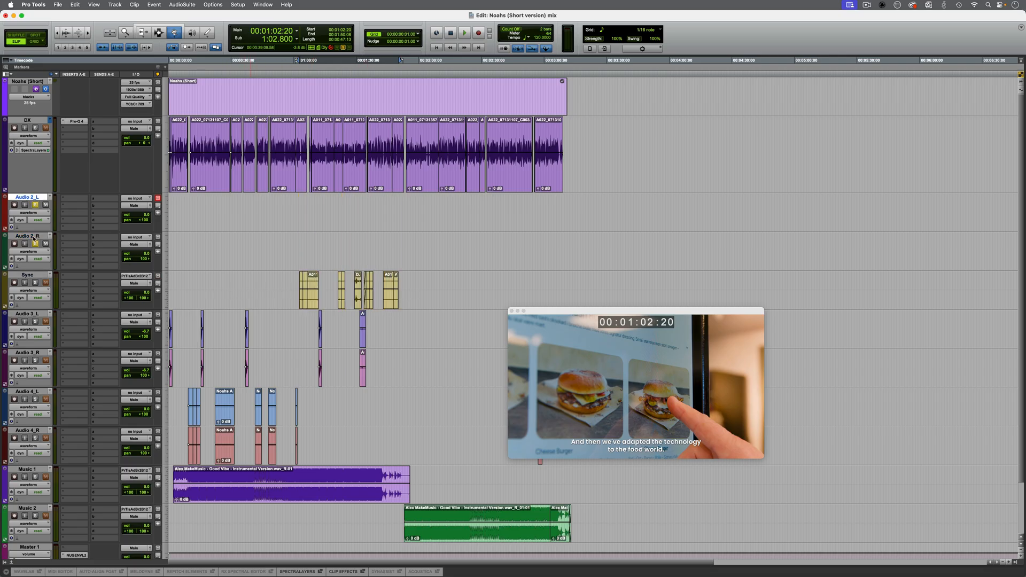
{"action": "left_click", "coordinate": [27, 236], "text": "shift"}
{"action": "right_click", "coordinate": [27, 236]}
{"action": "left_click", "coordinate": [64, 436]}
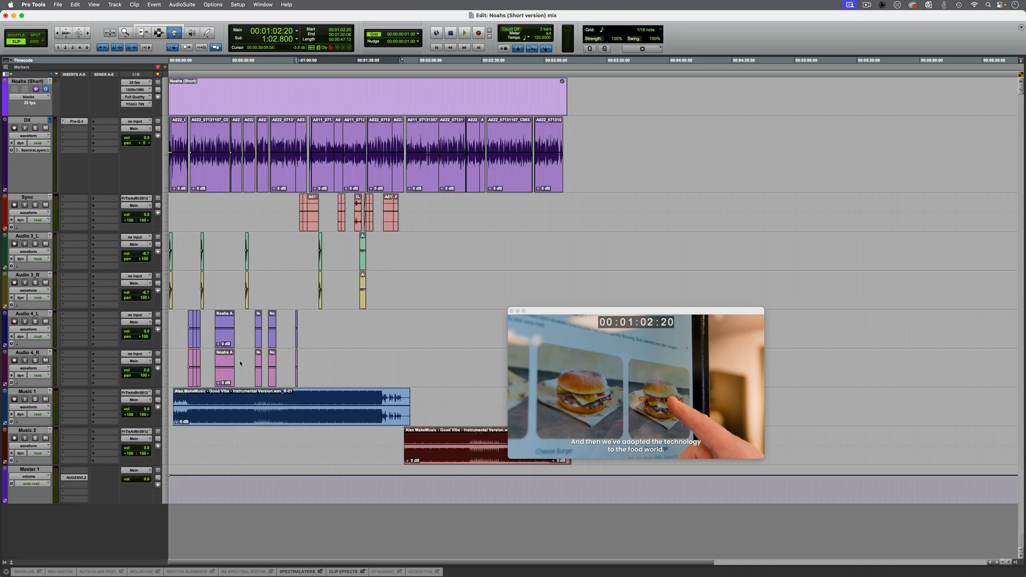
- Solo Audio 4_L and Audio 4_R and play their clips from 00:00:22:05, moving the video window clear of them
{"action": "left_click_drag", "start_coordinate": [352, 335], "coordinate": [170, 376]}
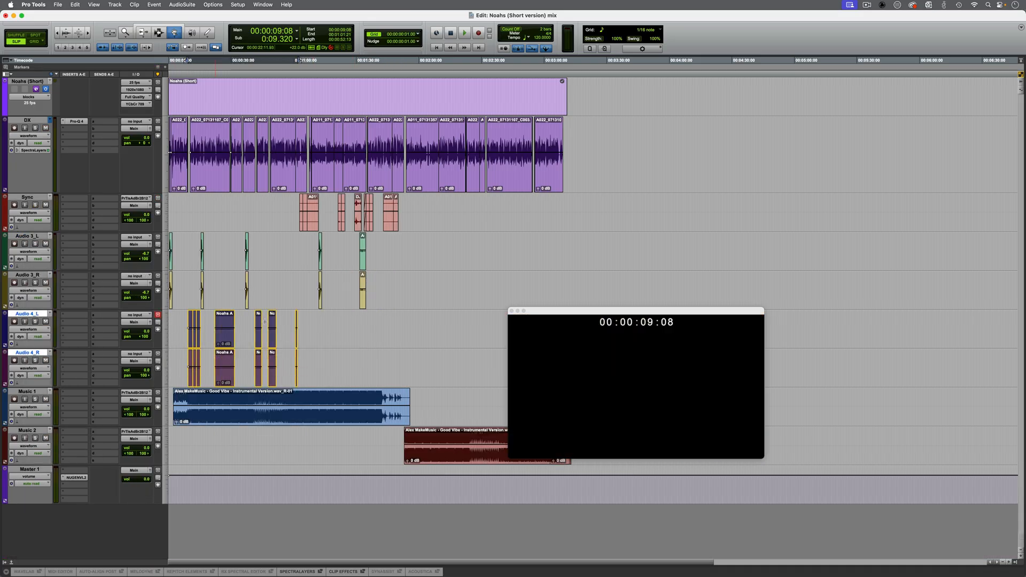
{"action": "key", "text": "super+bracketright"}
{"action": "key", "text": "super+bracketright"}
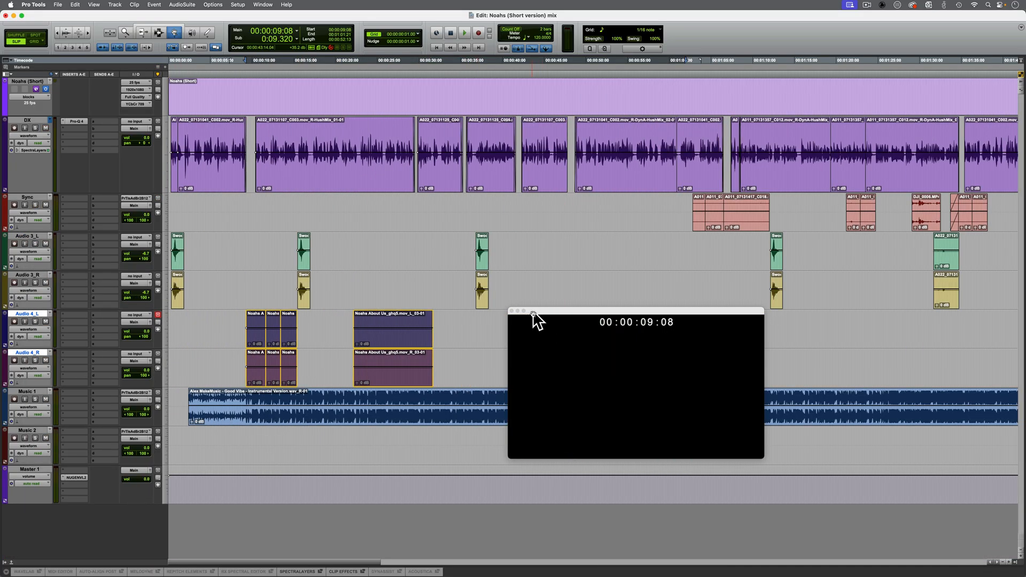
{"action": "left_click_drag", "start_coordinate": [534, 316], "coordinate": [533, 352]}
{"action": "left_click", "coordinate": [381, 358]}
{"action": "key", "text": "shift+s"}
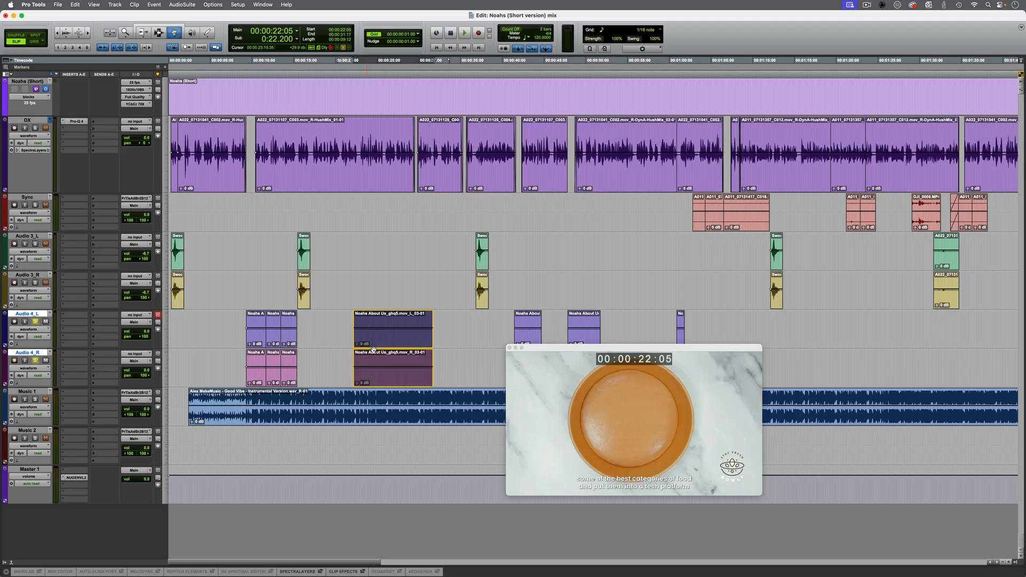
{"action": "key", "text": "space"}
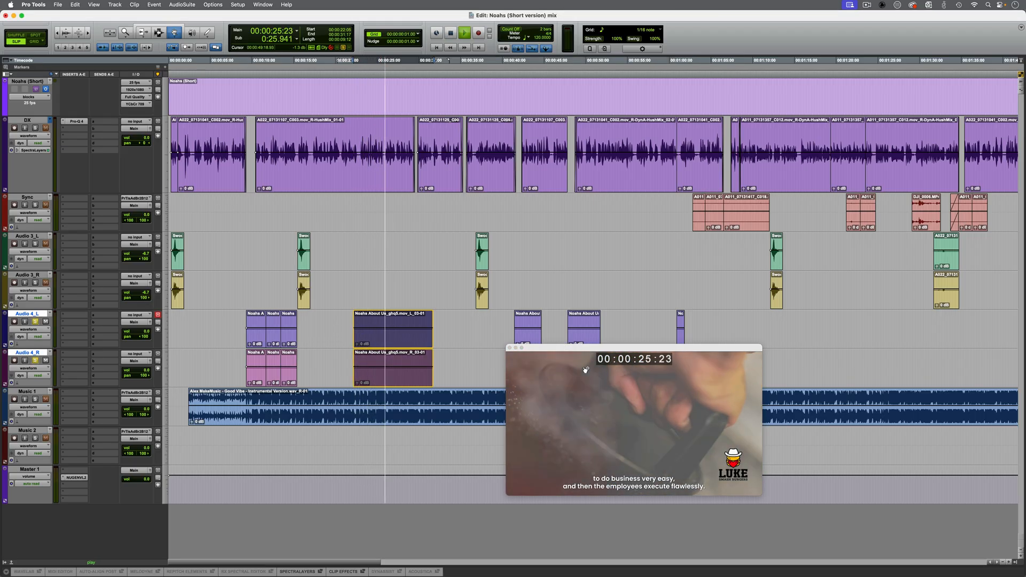
{"action": "left_click_drag", "start_coordinate": [566, 347], "coordinate": [585, 383]}
{"action": "key", "text": "space"}
- Hide the Audio 4_L and Audio 4_R tracks and make them inactive
{"action": "left_click_drag", "start_coordinate": [727, 325], "coordinate": [228, 353]}
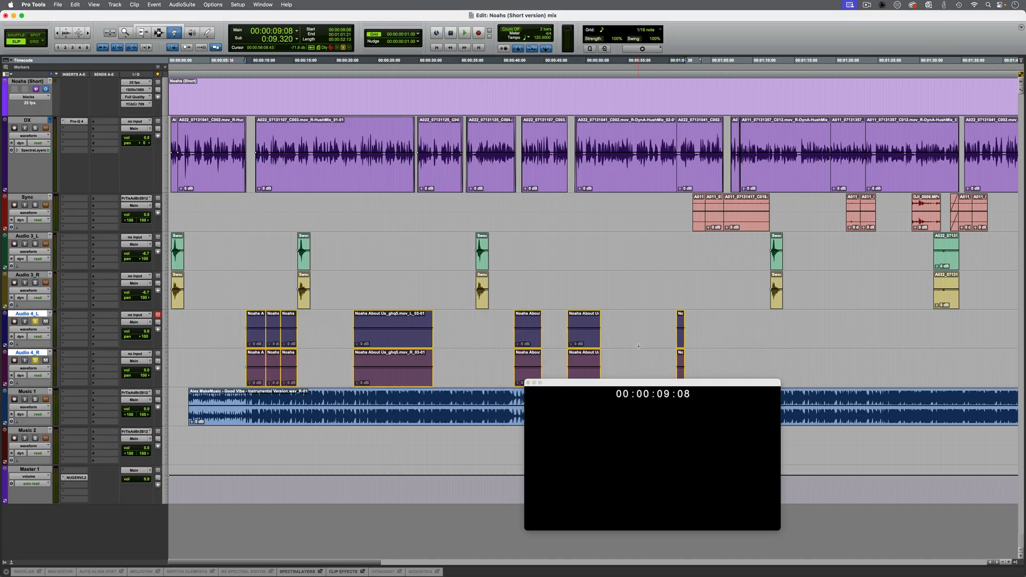
{"action": "key", "text": "super+bracketleft"}
{"action": "key", "text": "super+bracketright"}
{"action": "right_click", "coordinate": [28, 315]}
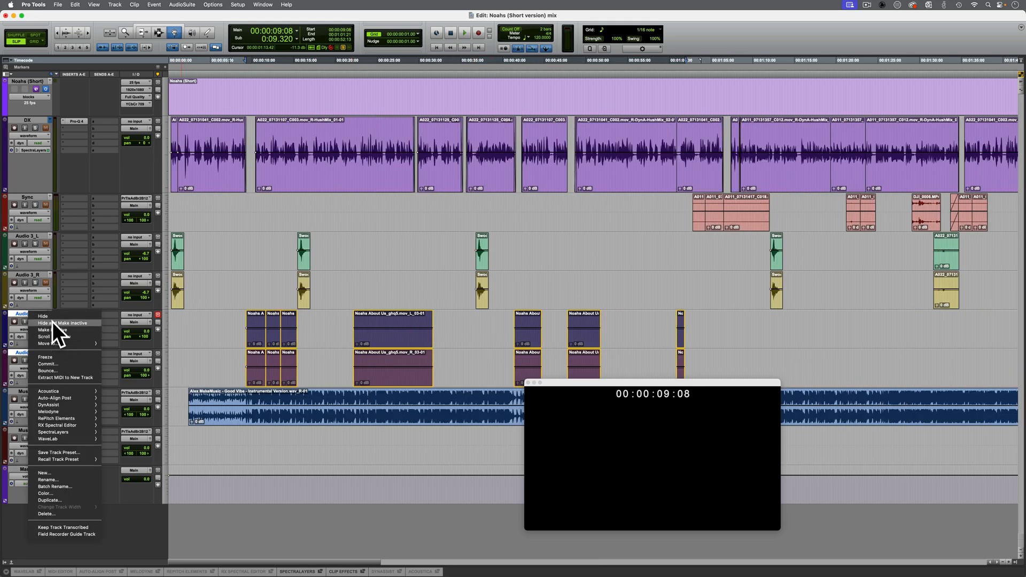
{"action": "left_click", "coordinate": [52, 323]}
{"action": "key", "text": "super+bracketleft"}
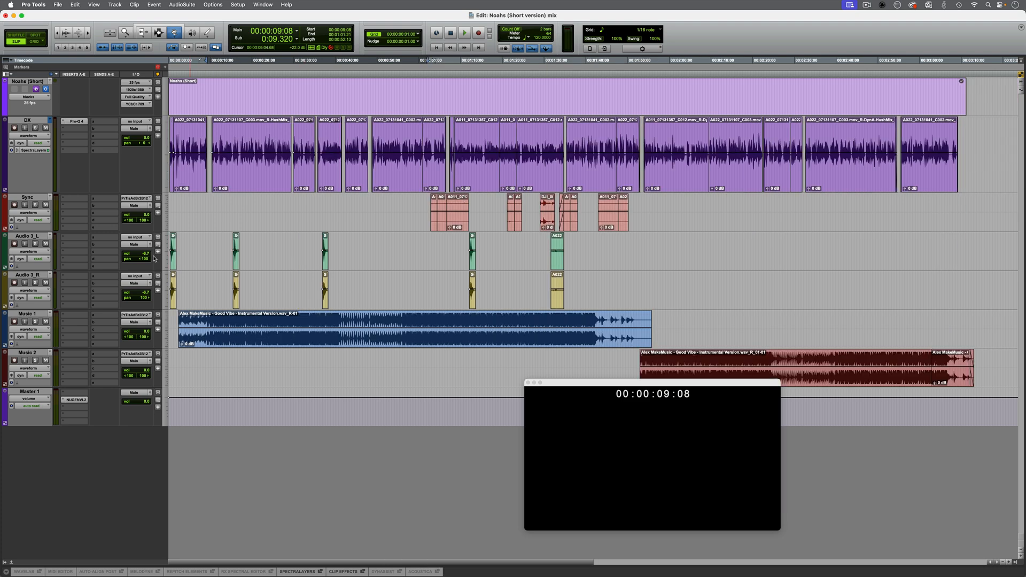
- Solo Audio 3_L and Audio 3_R and play their last clips from 00:01:31:17 at a closer zoom
{"action": "left_click_drag", "start_coordinate": [588, 247], "coordinate": [556, 283]}
{"action": "key", "text": "shift+s"}
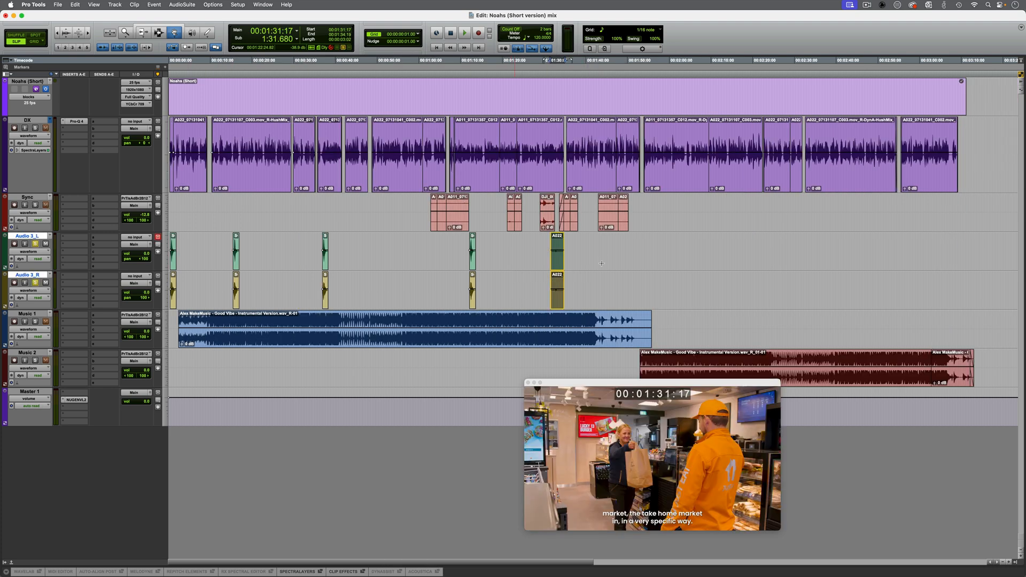
{"action": "key", "text": "space"}
{"action": "key", "text": "super+bracketright"}
{"action": "key", "text": "super+bracketright"}
{"action": "key", "text": "super+bracketright"}
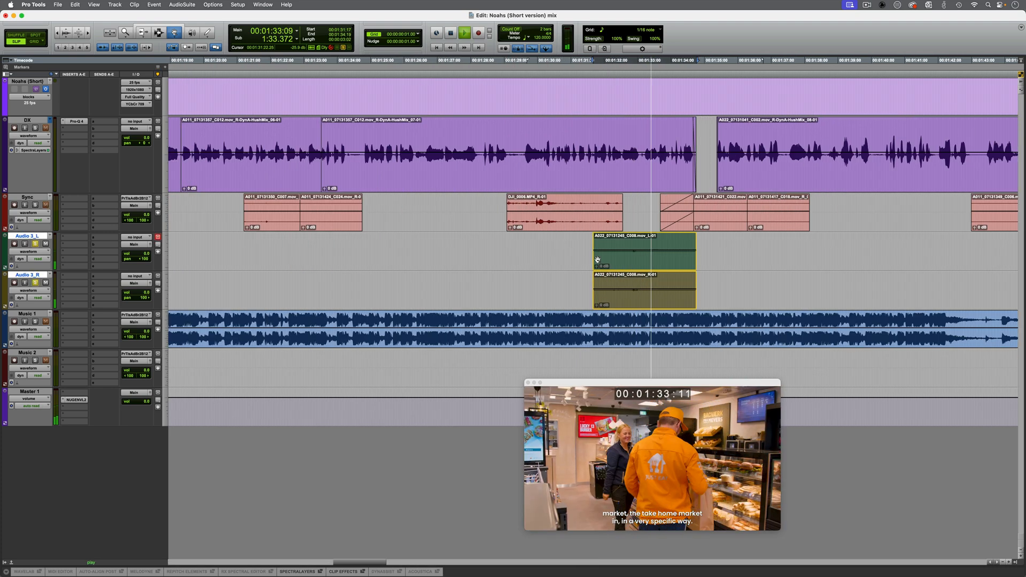
{"action": "key", "text": "space"}
- Create a stereo audio track named Sync 2 below Sync and move the Audio 3_L and Audio 3_R clips at 00:01:31:17 onto it
{"action": "left_click", "coordinate": [36, 200]}
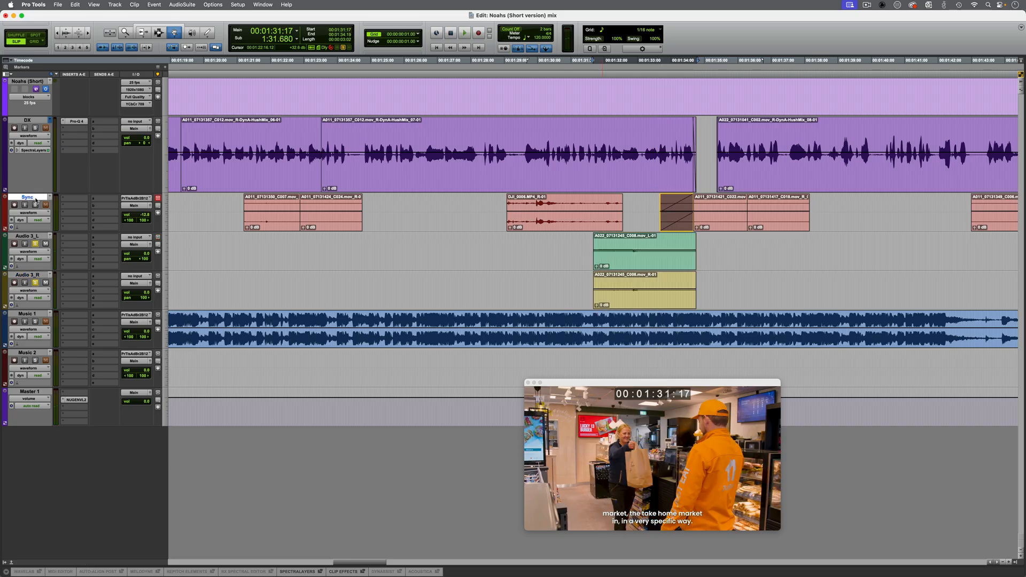
{"action": "key", "text": "super+shift+n"}
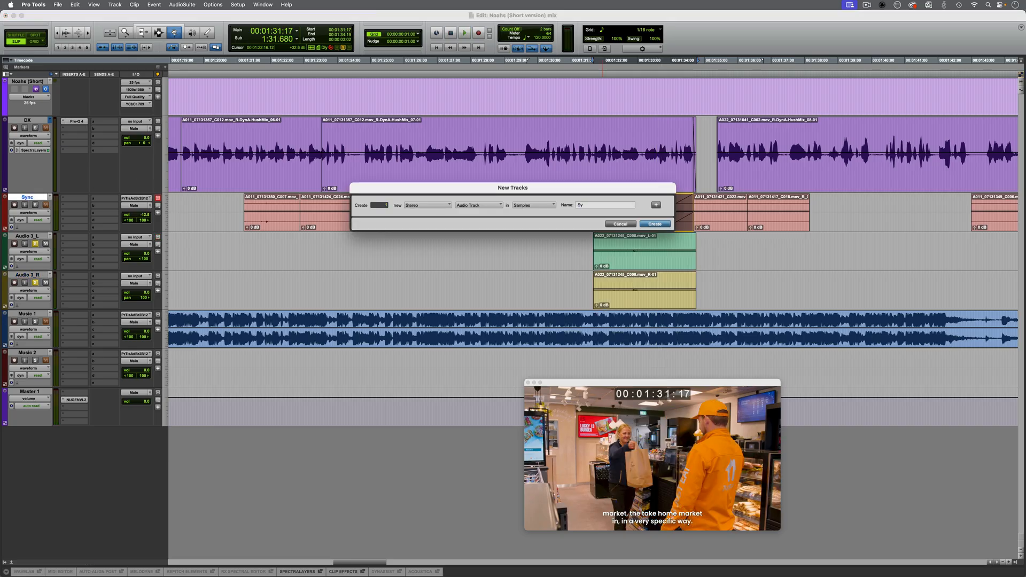
{"action": "type", "text": "Sync 2"}
{"action": "key", "text": "Return"}
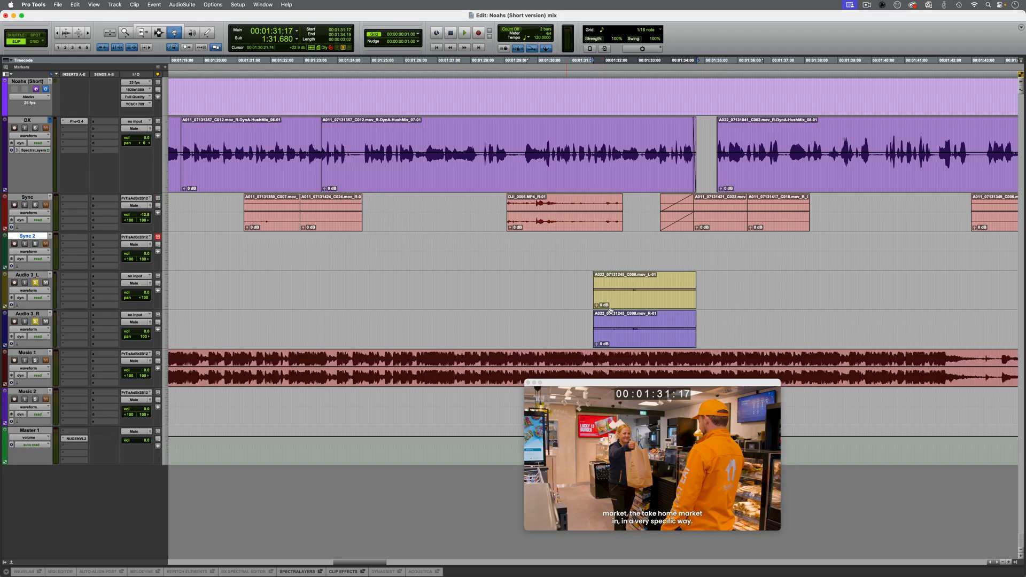
{"action": "left_click_drag", "start_coordinate": [776, 291], "coordinate": [632, 251]}
{"action": "key", "text": "alt+a"}
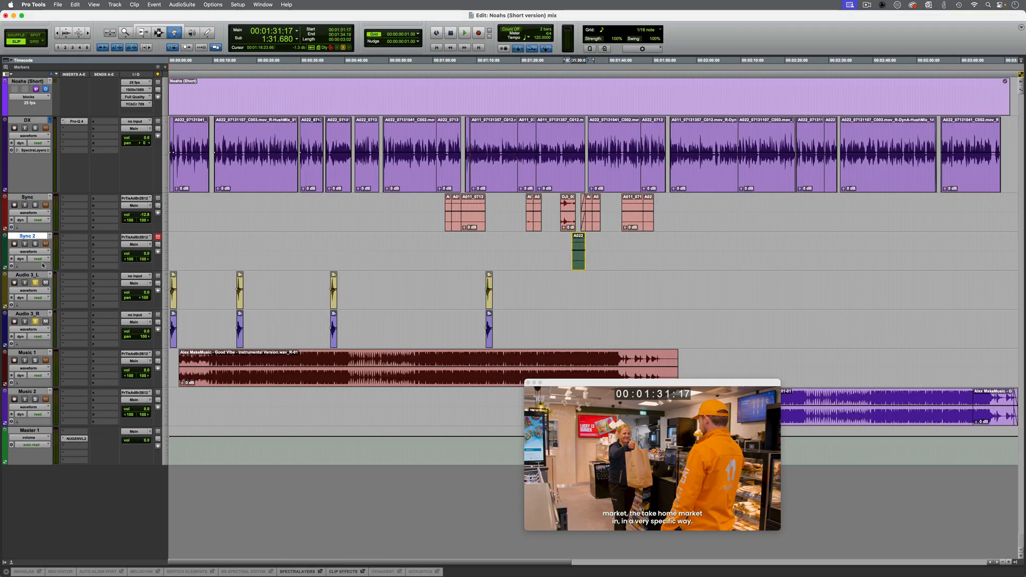
- Create three stereo audio tracks named SFX below Sync 2 and move the remaining Audio 3_L and Audio 3_R clips onto SFX 1
{"action": "key", "text": "super+shift+n"}
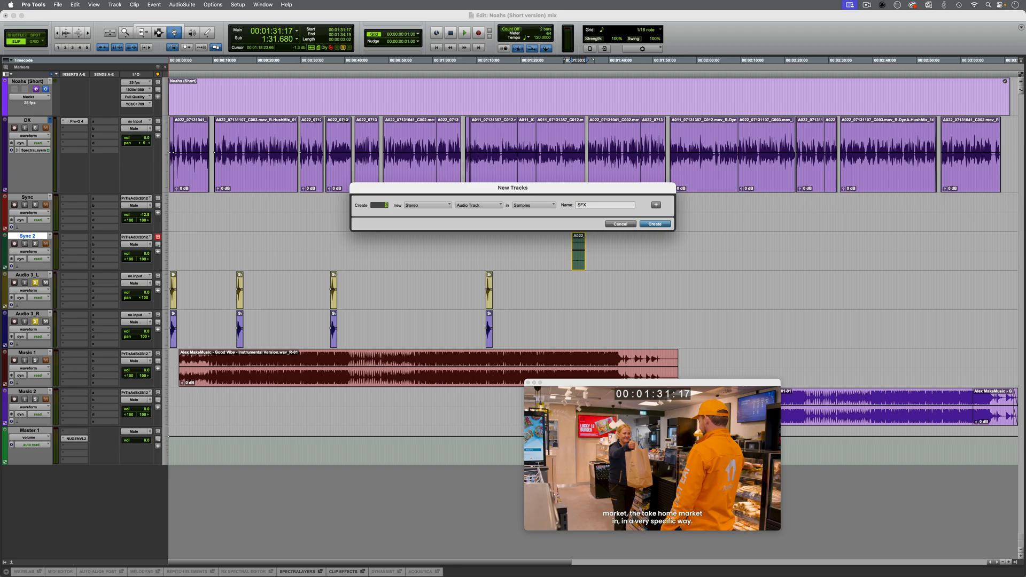
{"action": "key", "text": "Return"}
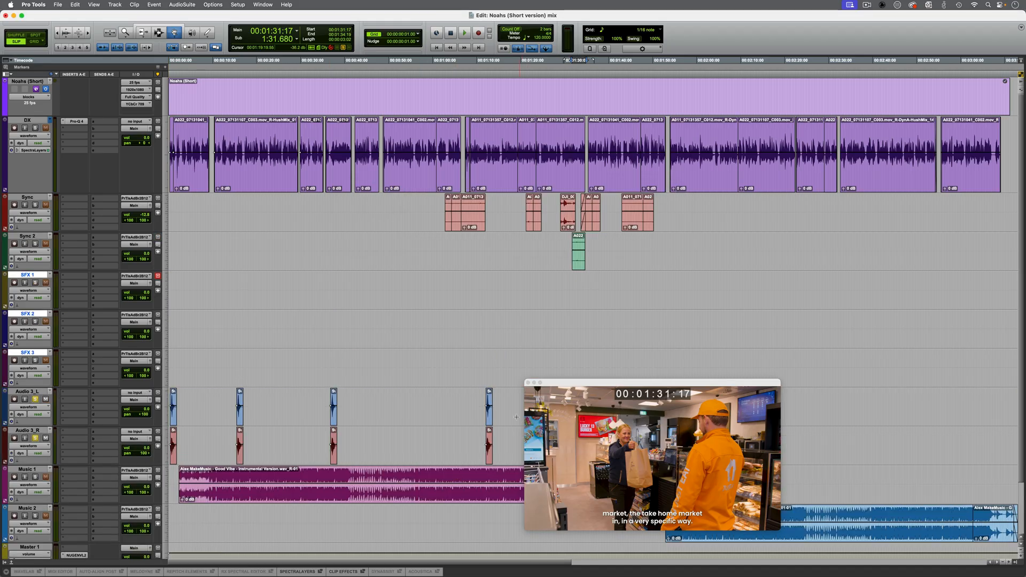
{"action": "left_click_drag", "start_coordinate": [547, 383], "coordinate": [606, 215]}
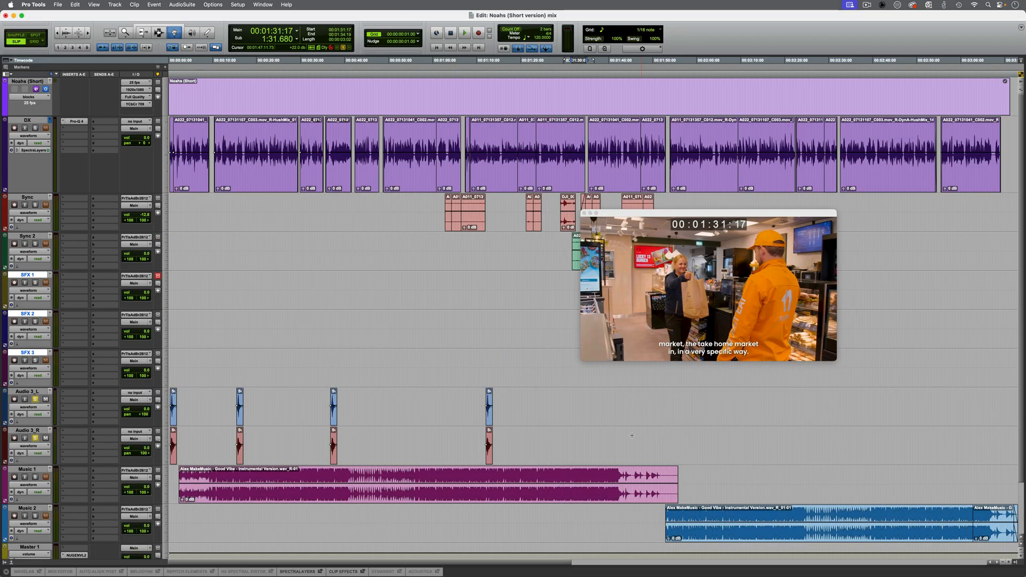
{"action": "left_click_drag", "start_coordinate": [472, 419], "coordinate": [181, 304]}
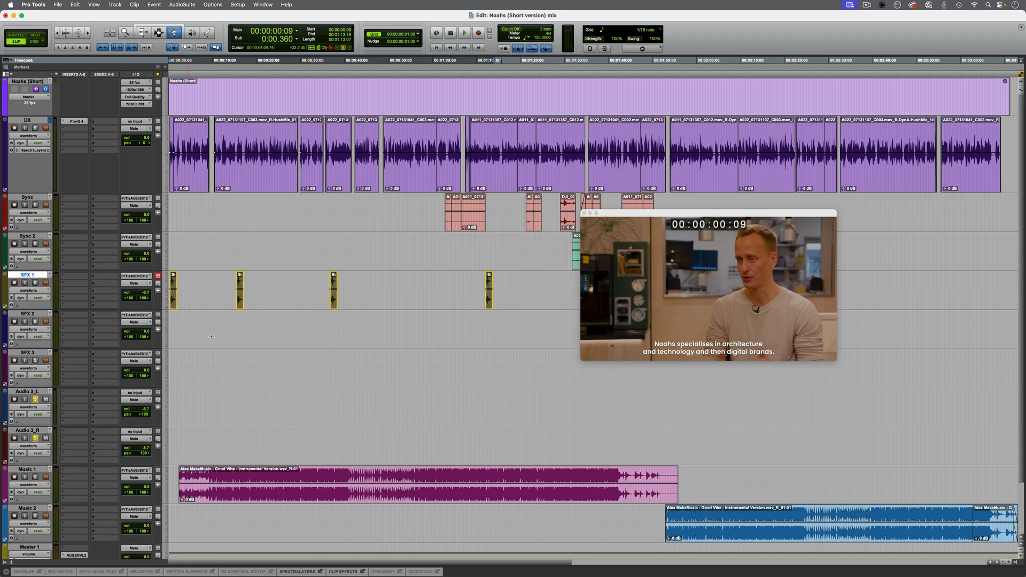
- Place the edit cursor on SFX 2 at 00:00:08:09 and play the video from there to about 00:00:18
{"action": "left_click", "coordinate": [150, 28]}
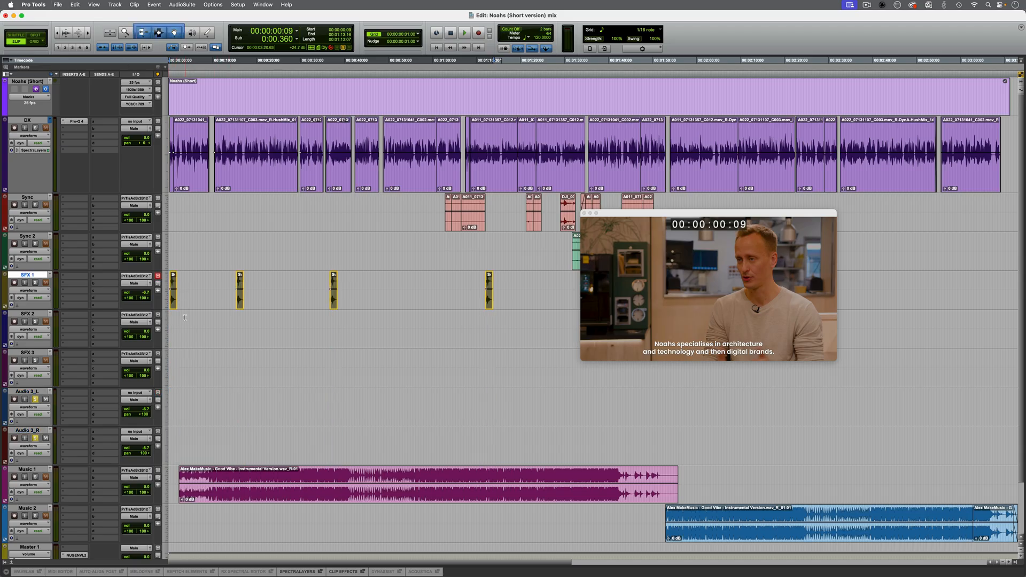
{"action": "left_click_drag", "start_coordinate": [183, 318], "coordinate": [215, 322]}
{"action": "left_click", "coordinate": [206, 323]}
{"action": "key", "text": "space"}
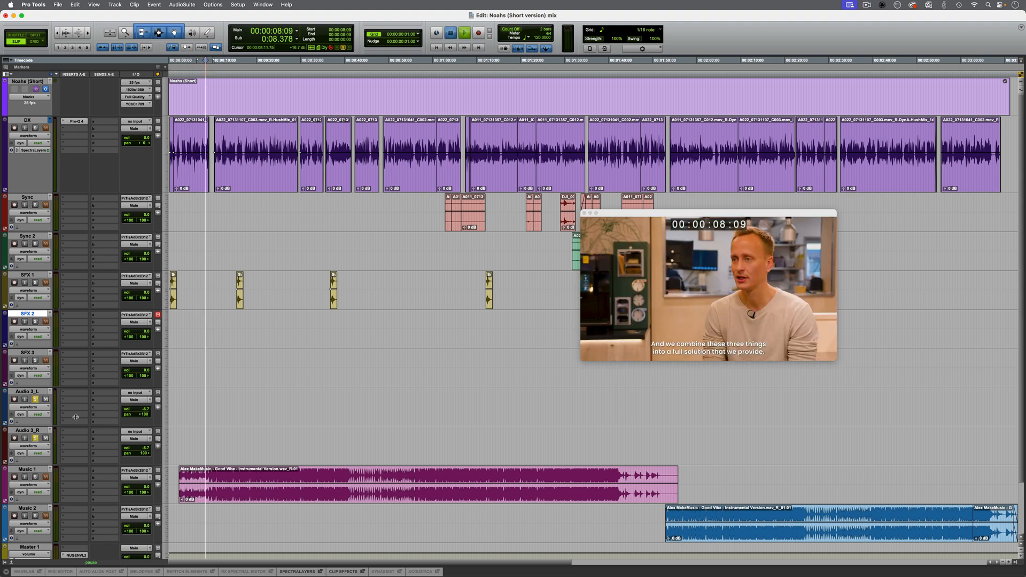
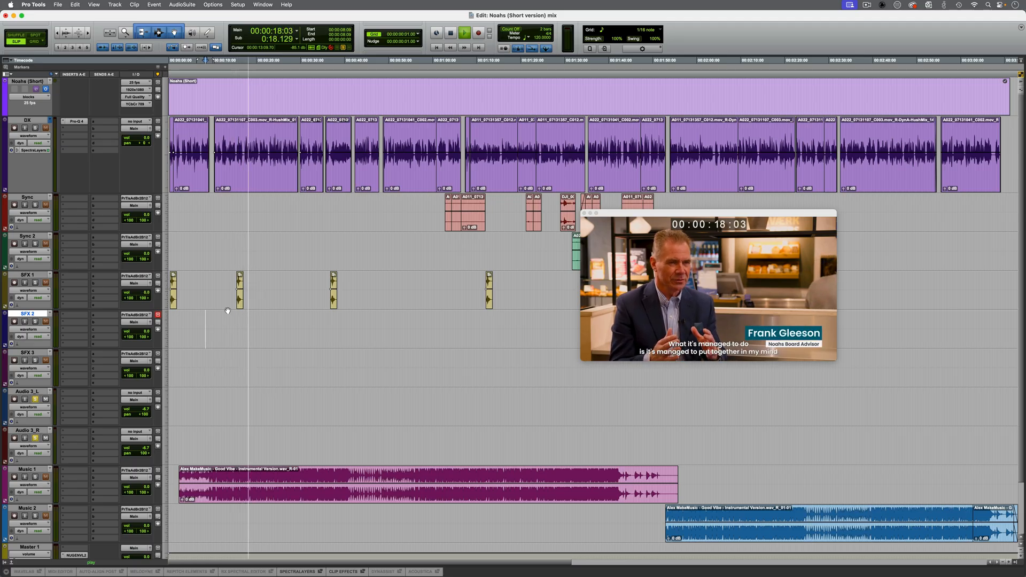
{"action": "key", "text": "space"}
- Switch to Soundly, audition both Water, Steam, Hit Hot Metal, Sizzle, Bubble sounds, and select a section around the loudest peak of 01
{"action": "key", "text": "super+Tab"}
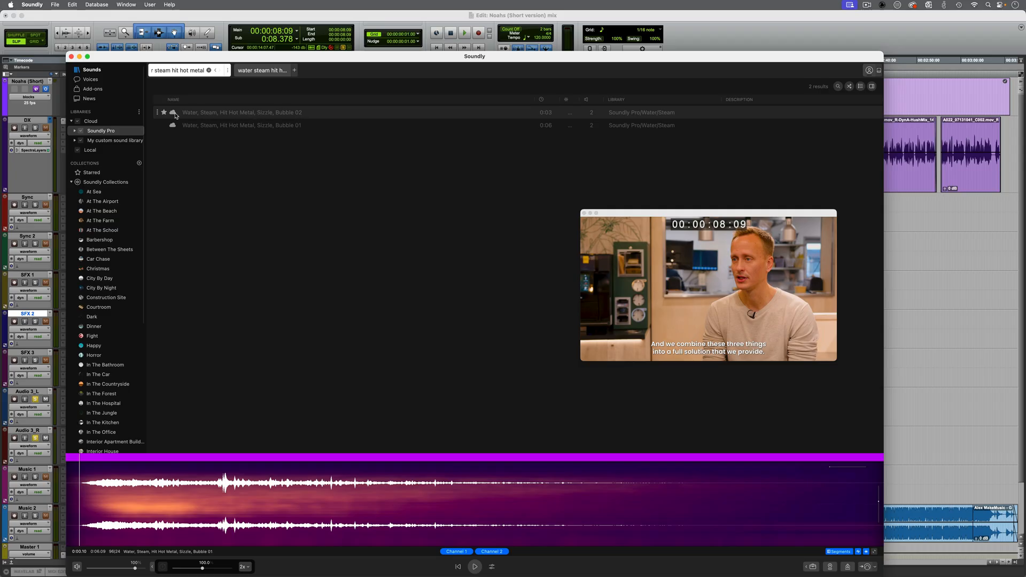
{"action": "left_click", "coordinate": [248, 113]}
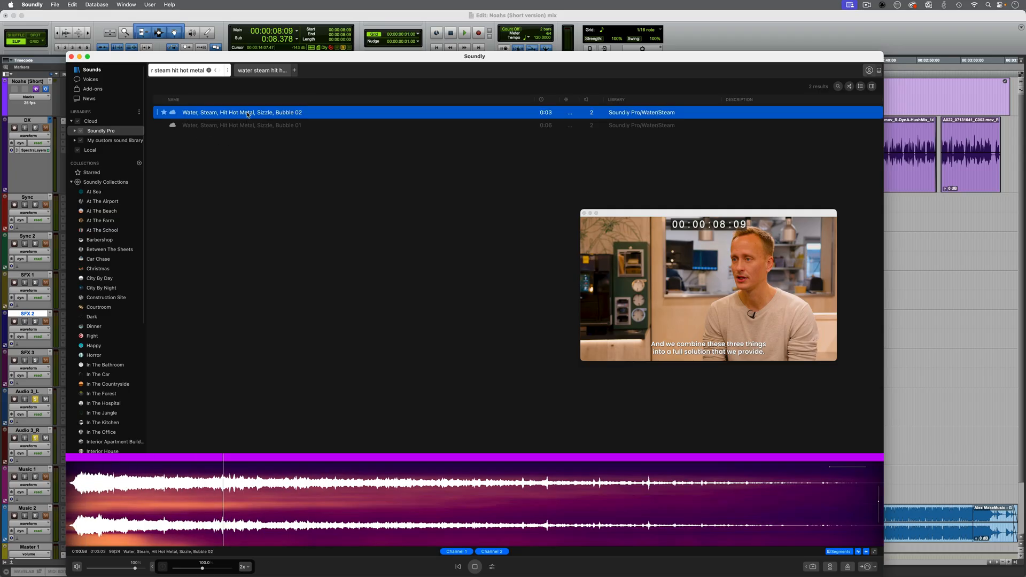
{"action": "left_click", "coordinate": [256, 126]}
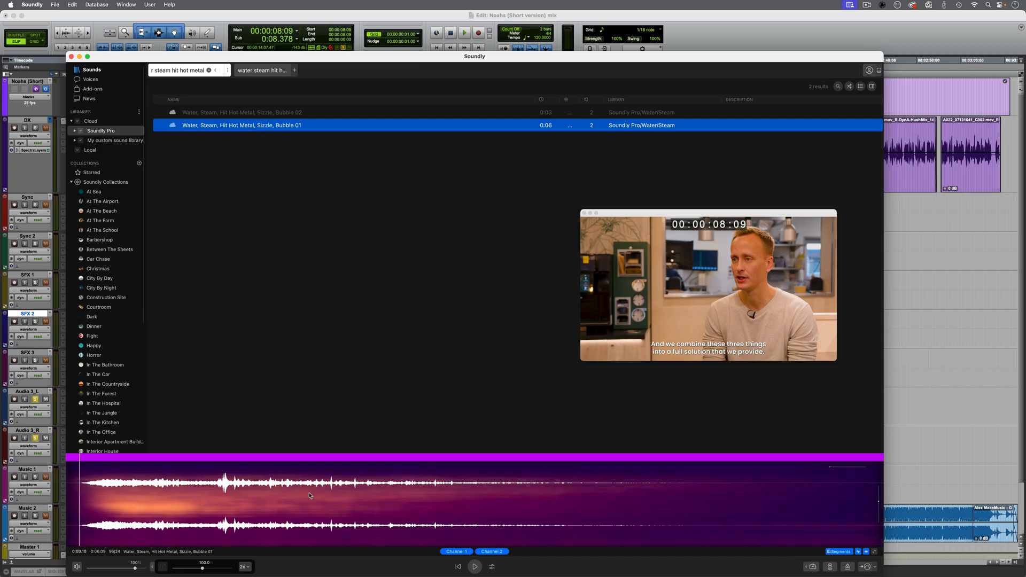
{"action": "left_click_drag", "start_coordinate": [309, 490], "coordinate": [150, 492]}
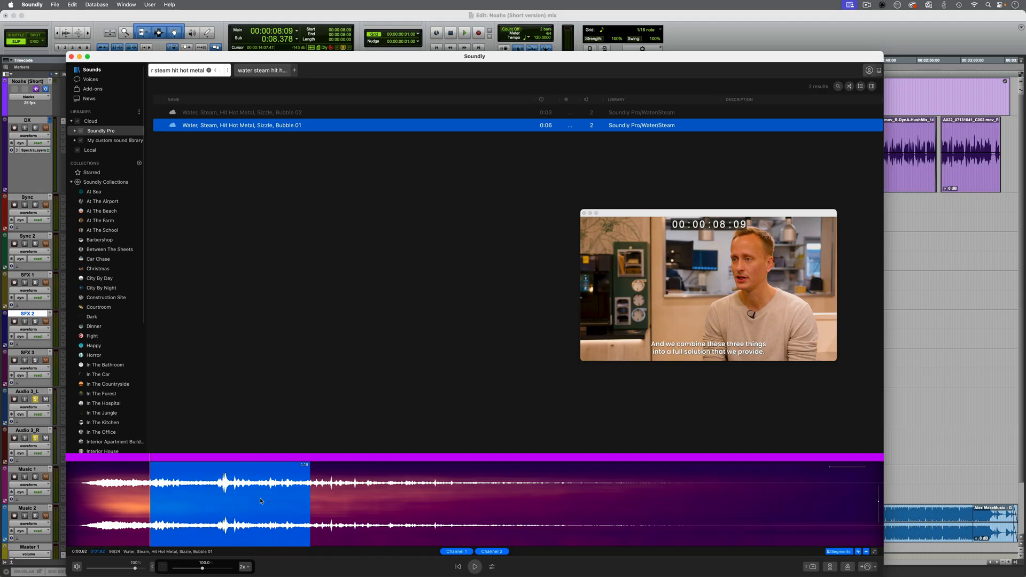
- Send the selected section of the sizzle 01 sound to SFX 2 at 00:00:08:09, solo the track and play the clip
{"action": "left_click", "coordinate": [864, 568]}
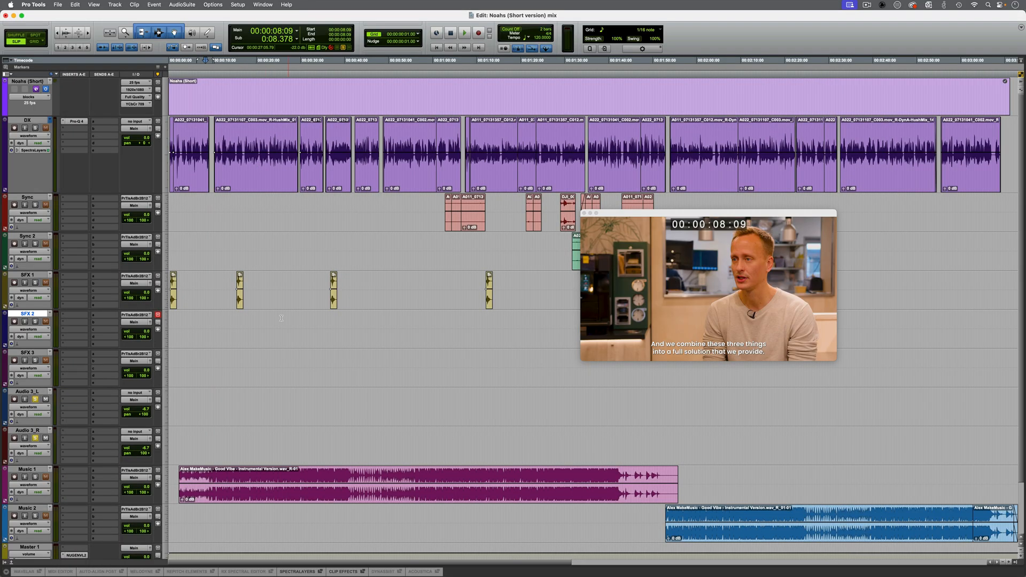
{"action": "key", "text": "super+Tab"}
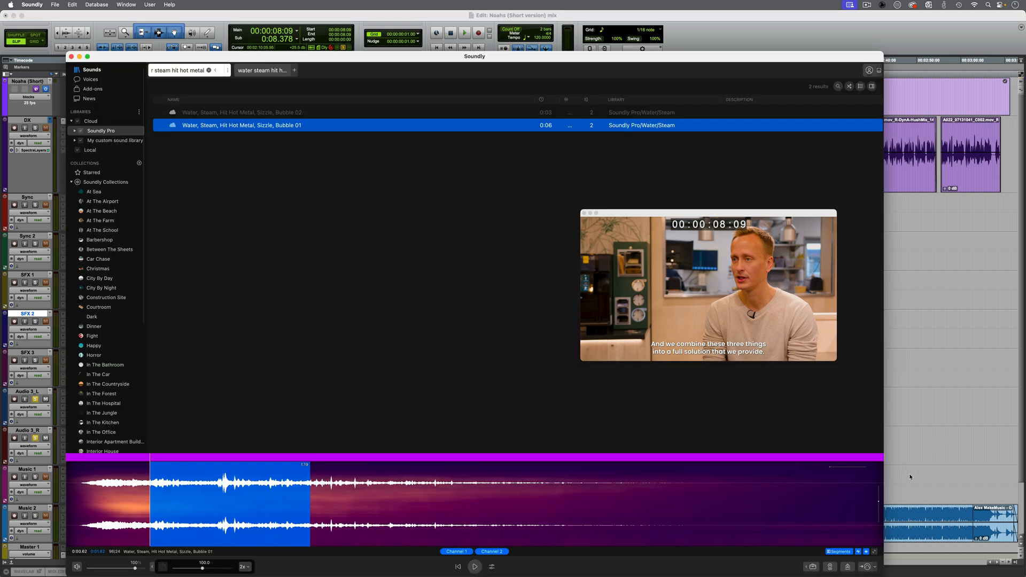
{"action": "left_click", "coordinate": [864, 564]}
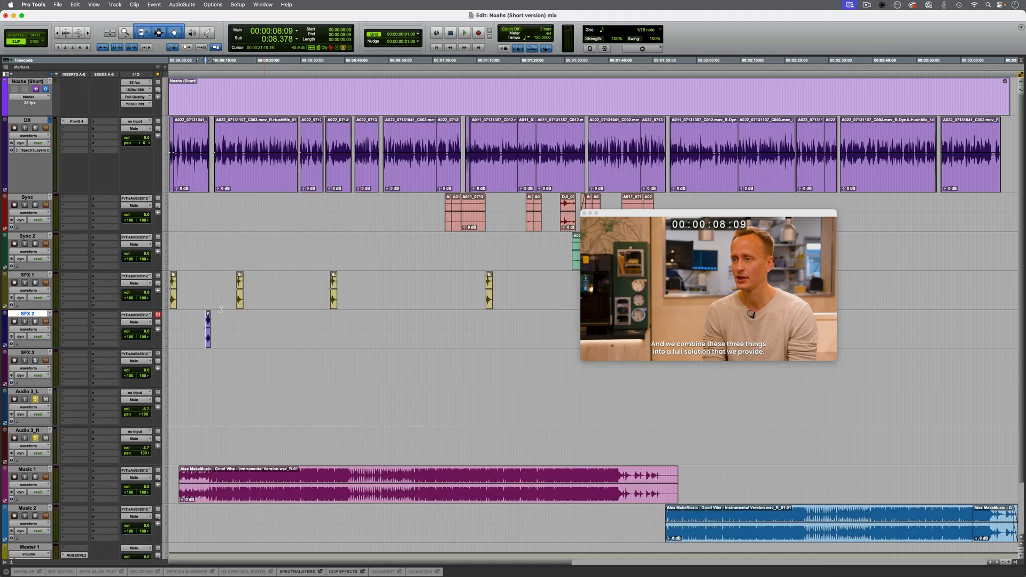
{"action": "key", "text": "shift+s"}
{"action": "key", "text": "space"}
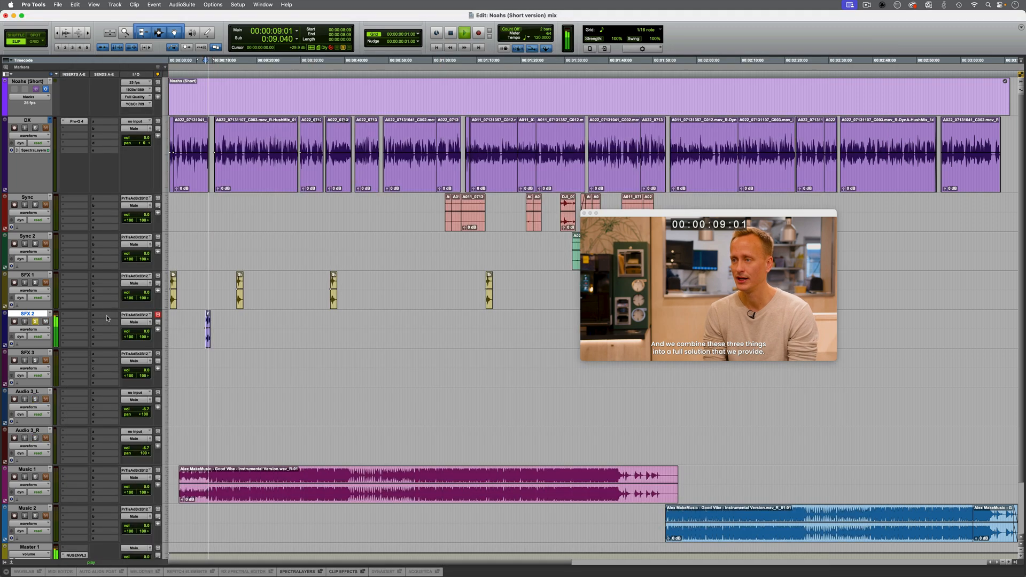
{"action": "key", "text": "space"}
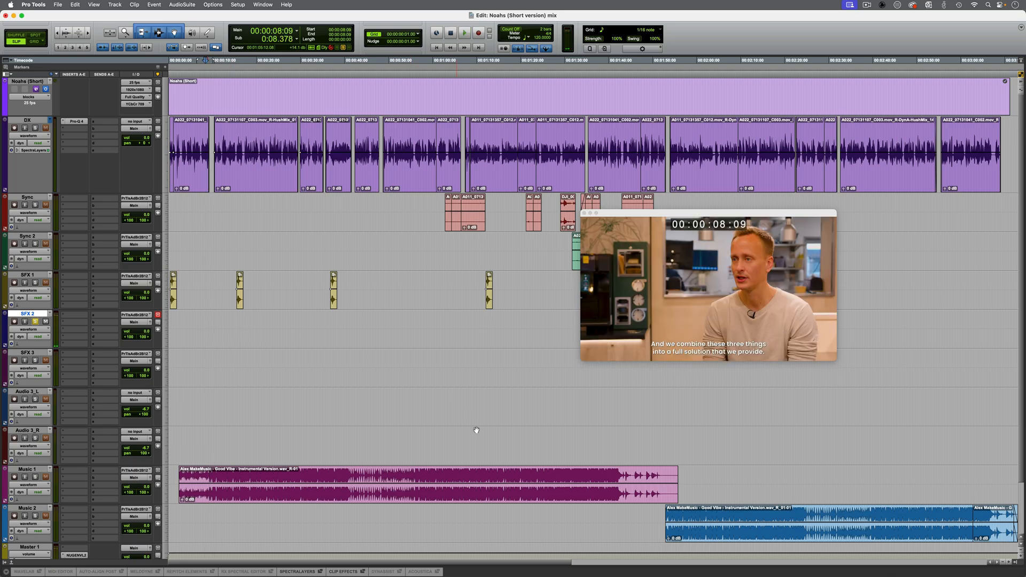
- Switch to Soundly, try to place part of the sizzle sound in the Pro Tools edit, and undo the placement
{"action": "key", "text": "super+Tab"}
{"action": "left_click_drag", "start_coordinate": [428, 491], "coordinate": [861, 368]}
{"action": "key", "text": "super+z"}
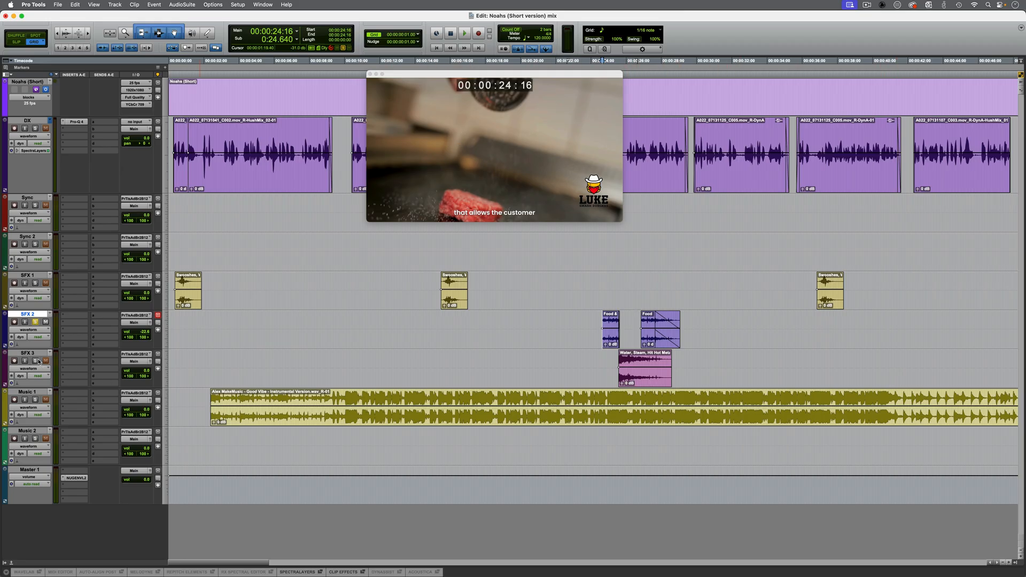
- Play the soloed cooking and sizzle clips on SFX 2 and SFX 3 from 00:00:24:16 to about 00:00:29
{"action": "key", "text": "super+bracketright"}
{"action": "key", "text": "super+bracketright"}
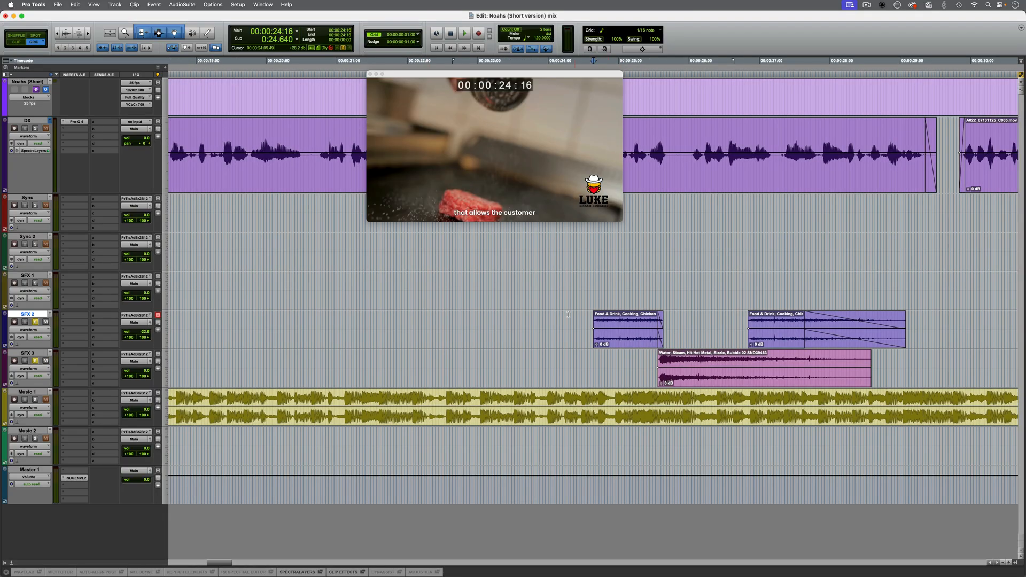
{"action": "key", "text": "space"}
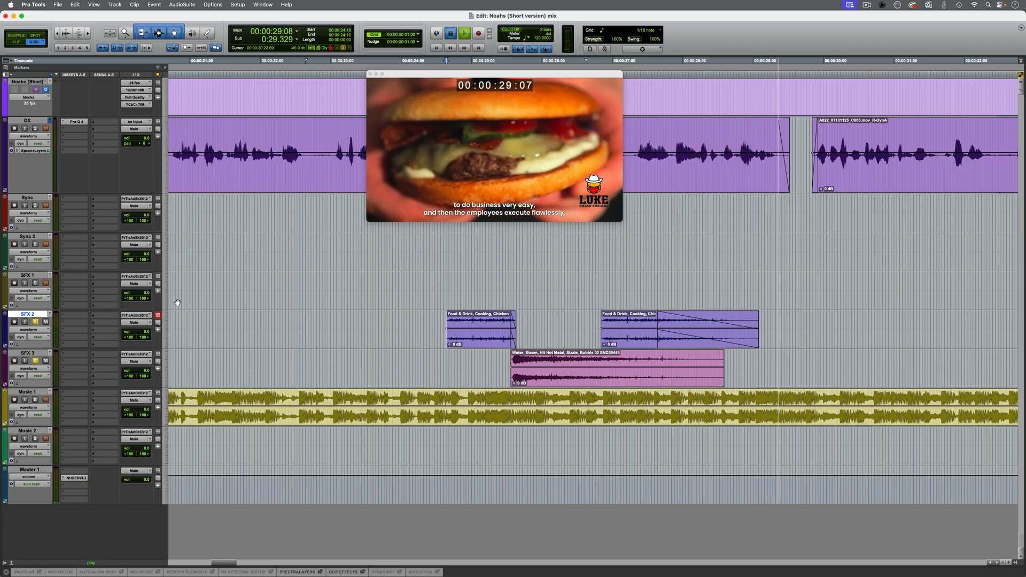
{"action": "key", "text": "space"}
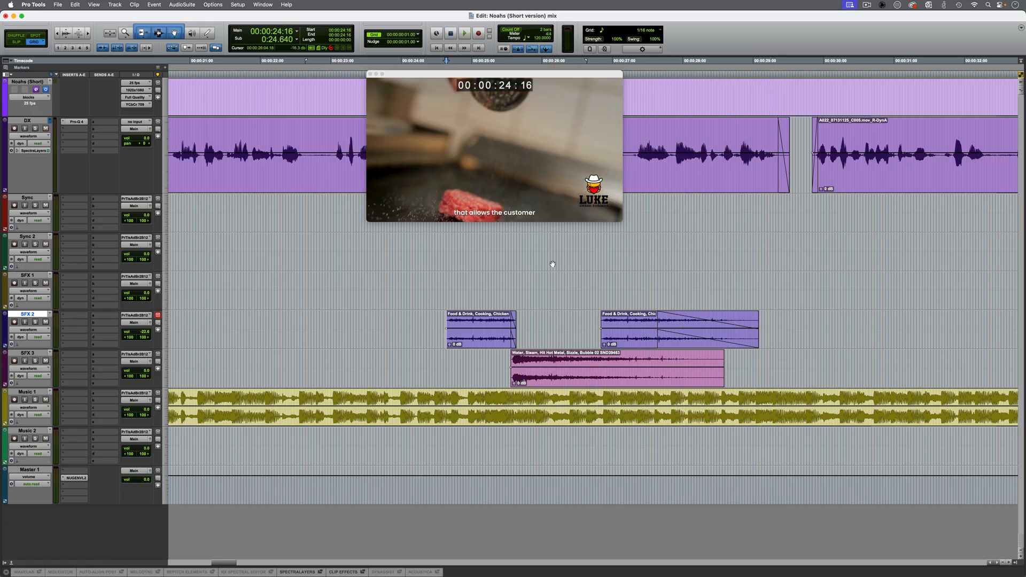
- Return to the session start, show the whole timeline, and switch Music 1 and Music 2 to volume automation view
{"action": "key", "text": "Return"}
{"action": "key", "text": "r"}
{"action": "key", "text": "r"}
{"action": "key", "text": "r"}
{"action": "key", "text": "r"}
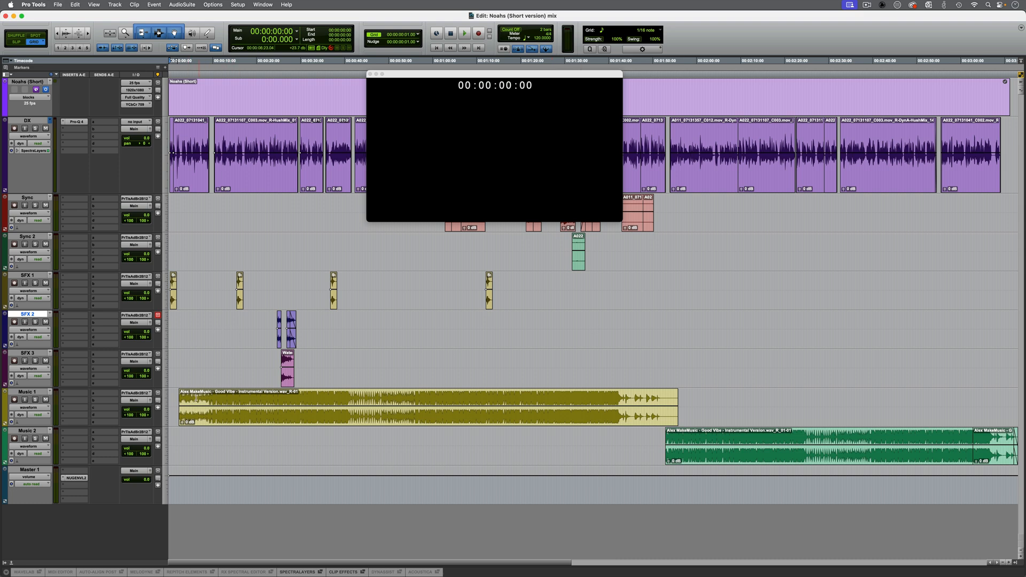
{"action": "left_click", "coordinate": [199, 399]}
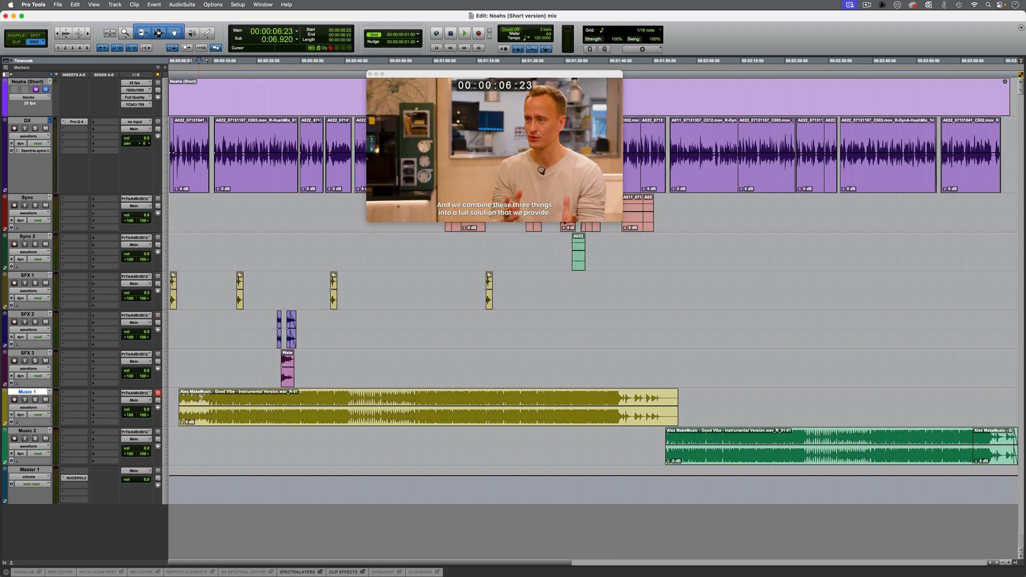
{"action": "key", "text": "ctrl+minus"}
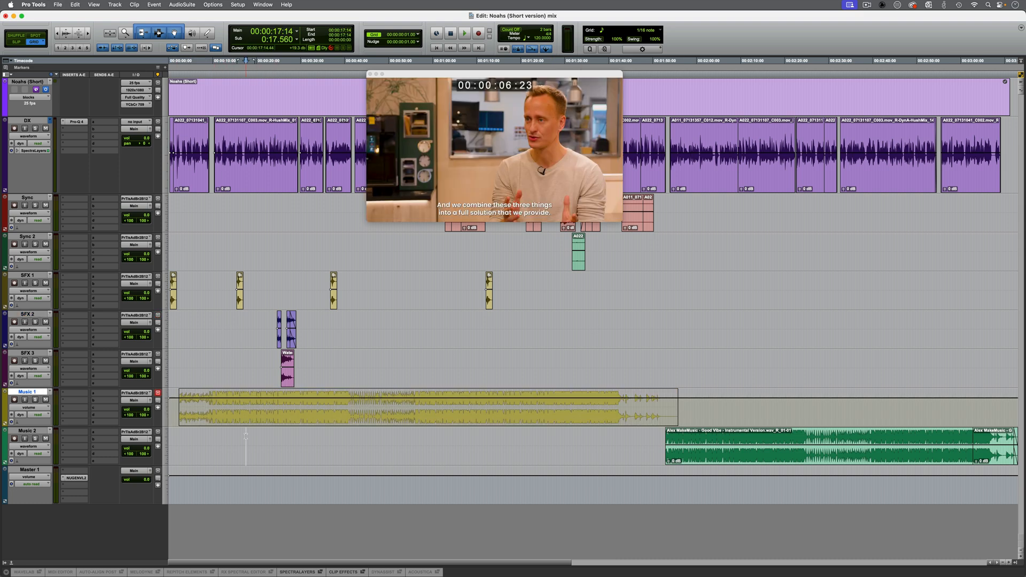
{"action": "left_click", "coordinate": [246, 436]}
{"action": "key", "text": "ctrl+minus"}
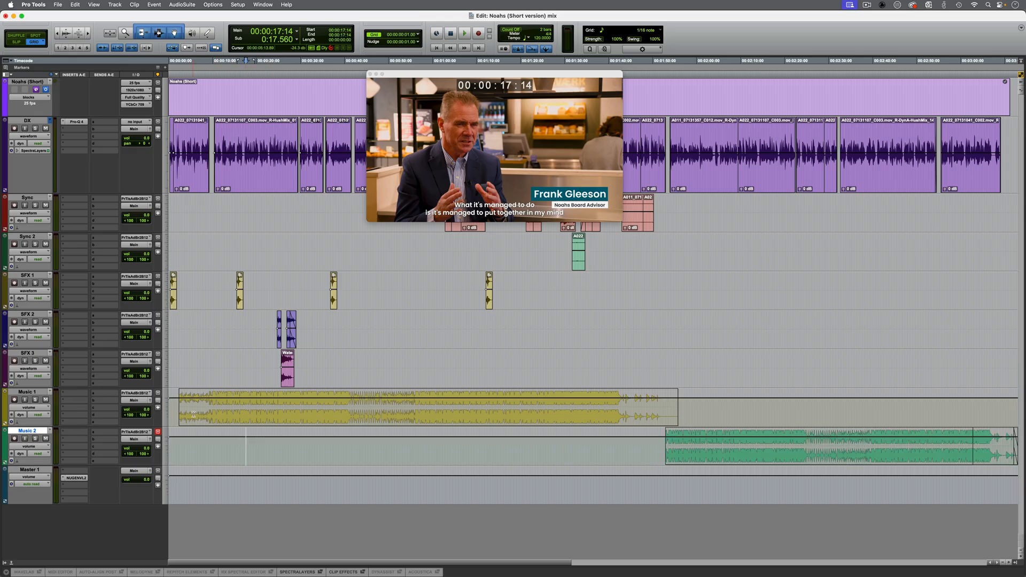
- Play the mix briefly from 00:00:12:07 to judge the music level against the dialogue
{"action": "left_click", "coordinate": [223, 404]}
{"action": "key", "text": "space"}
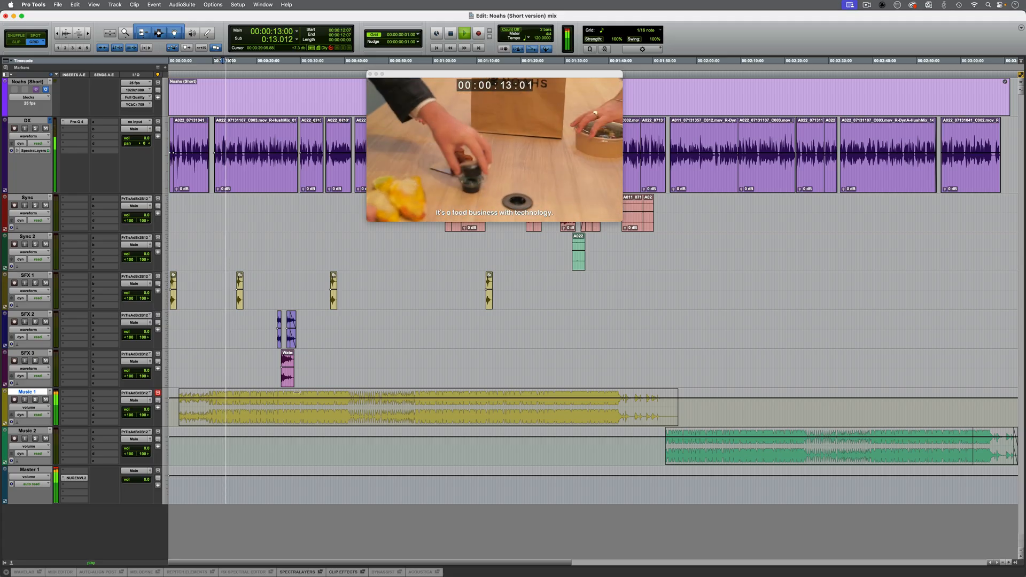
{"action": "key", "text": "space"}
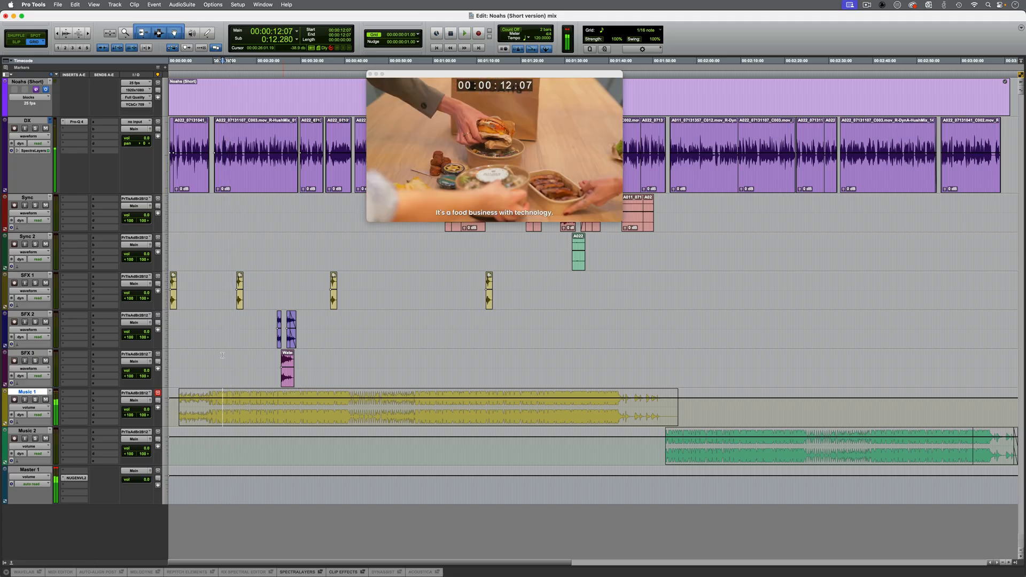
- Reduce the DX track height to medium and enlarge Music 1 and Music 2 to jumbo height
{"action": "left_click", "coordinate": [165, 178]}
{"action": "left_click", "coordinate": [172, 171]}
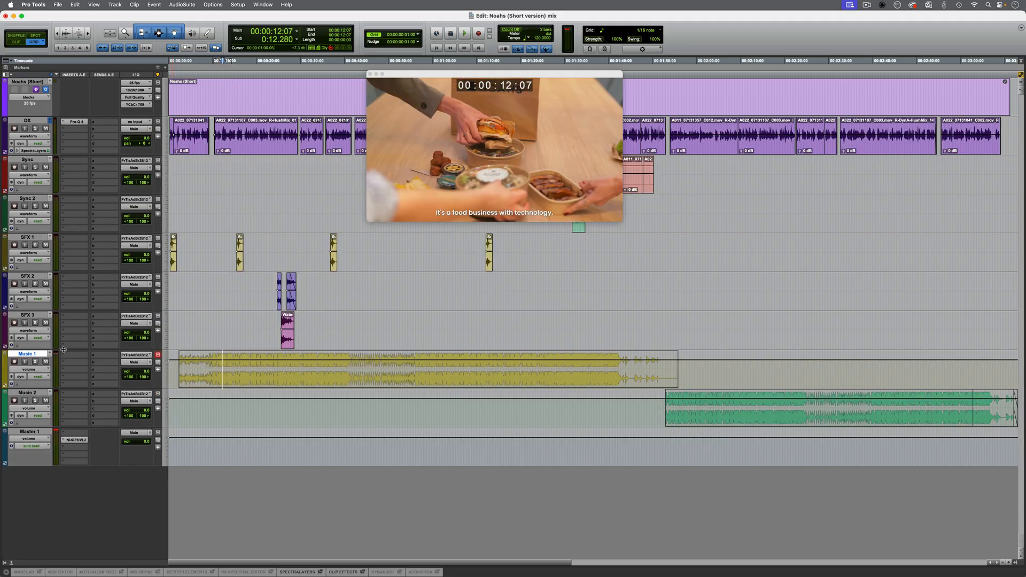
{"action": "left_click", "coordinate": [163, 377]}
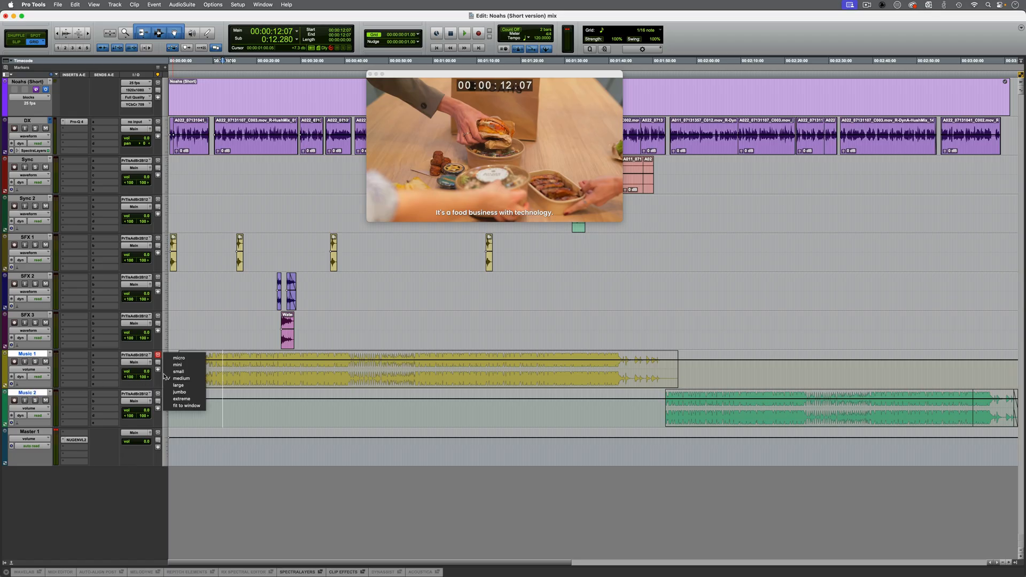
{"action": "left_click", "coordinate": [179, 392]}
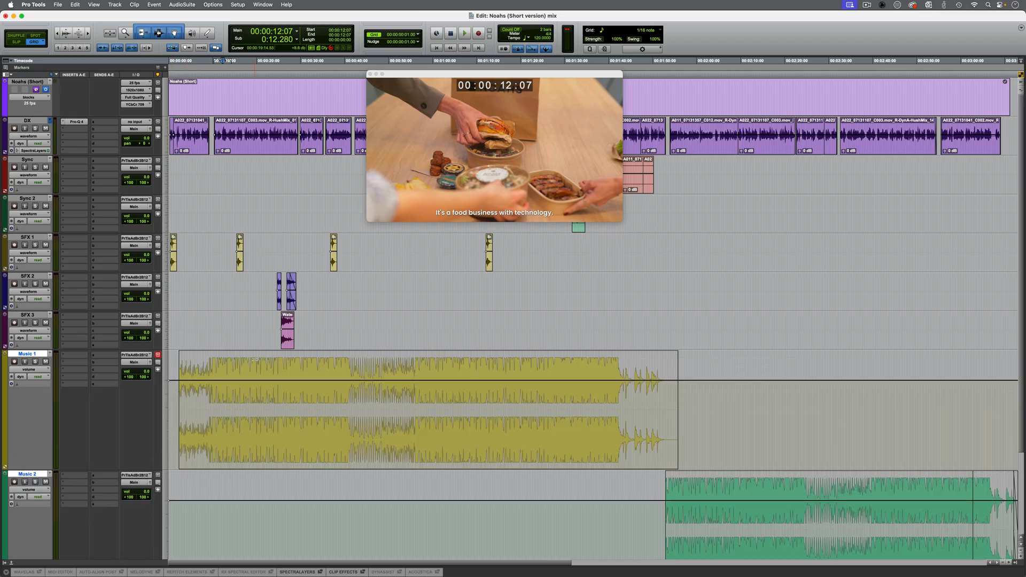
- Switch the Music 1 and Music 2 tracks back to waveform view
{"action": "scroll", "coordinate": [255, 360], "scroll_direction": "down", "scroll_amount": 3}
{"action": "key", "text": "ctrl+minus"}
{"action": "left_click", "coordinate": [286, 349]}
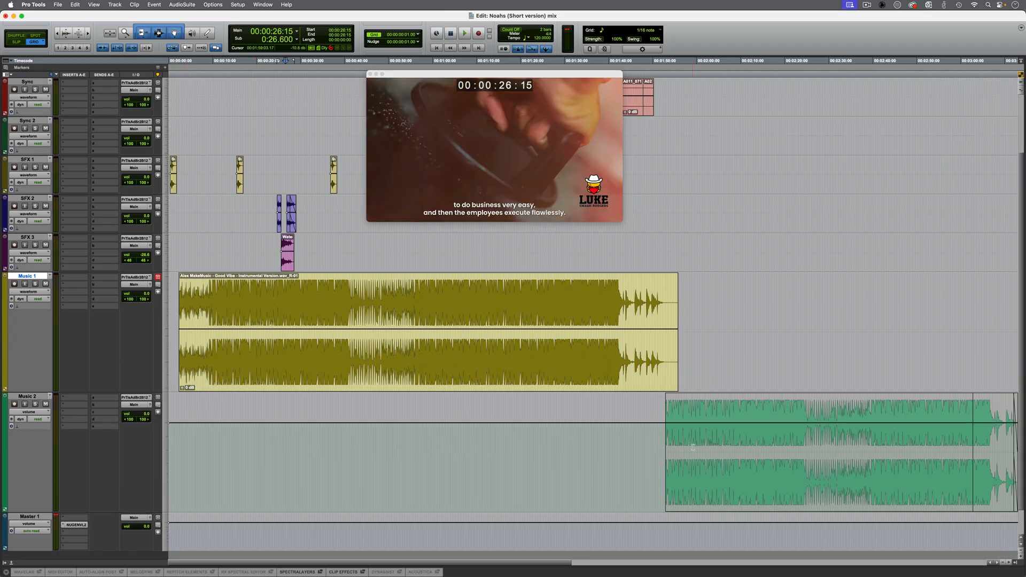
{"action": "left_click", "coordinate": [693, 447]}
{"action": "key", "text": "ctrl+minus"}
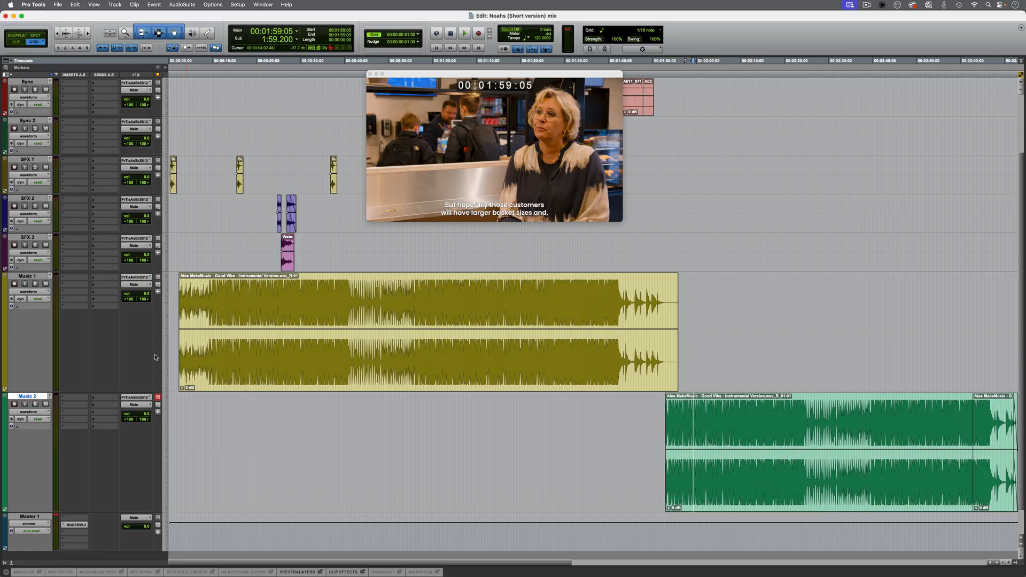
- Lower the clip gain of the Music 1 clip and both Music 2 clips by about 6 dB
{"action": "left_click", "coordinate": [341, 372]}
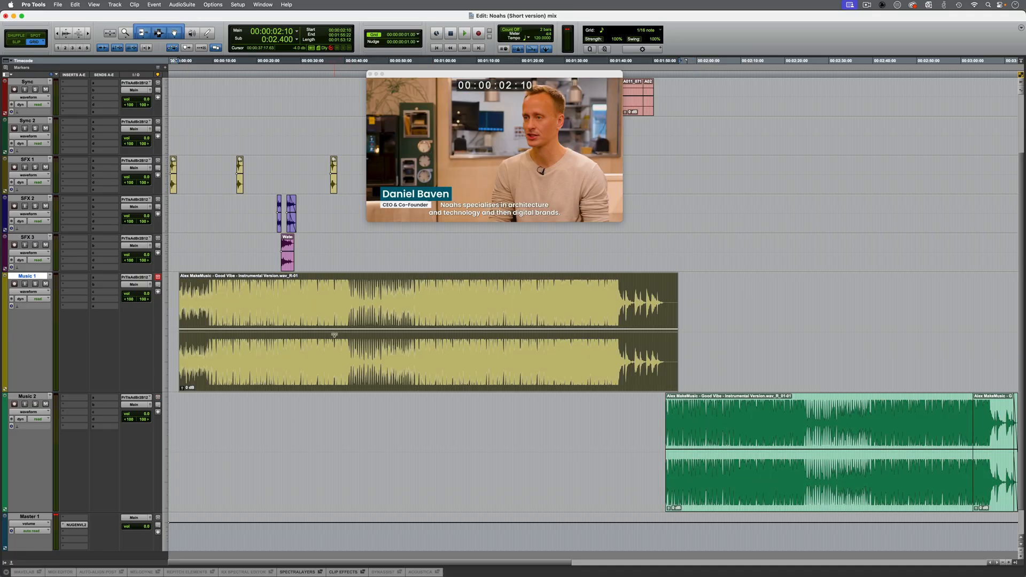
{"action": "left_click_drag", "start_coordinate": [334, 335], "coordinate": [334, 338]}
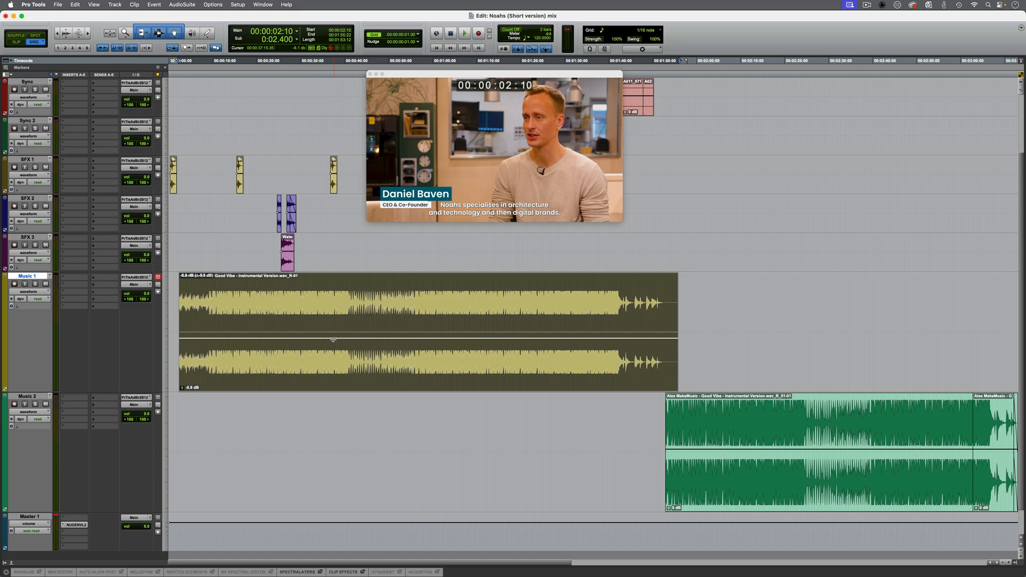
{"action": "left_click", "coordinate": [731, 488]}
{"action": "left_click", "coordinate": [993, 470], "text": "shift"}
{"action": "left_click_drag", "start_coordinate": [891, 450], "coordinate": [885, 499]}
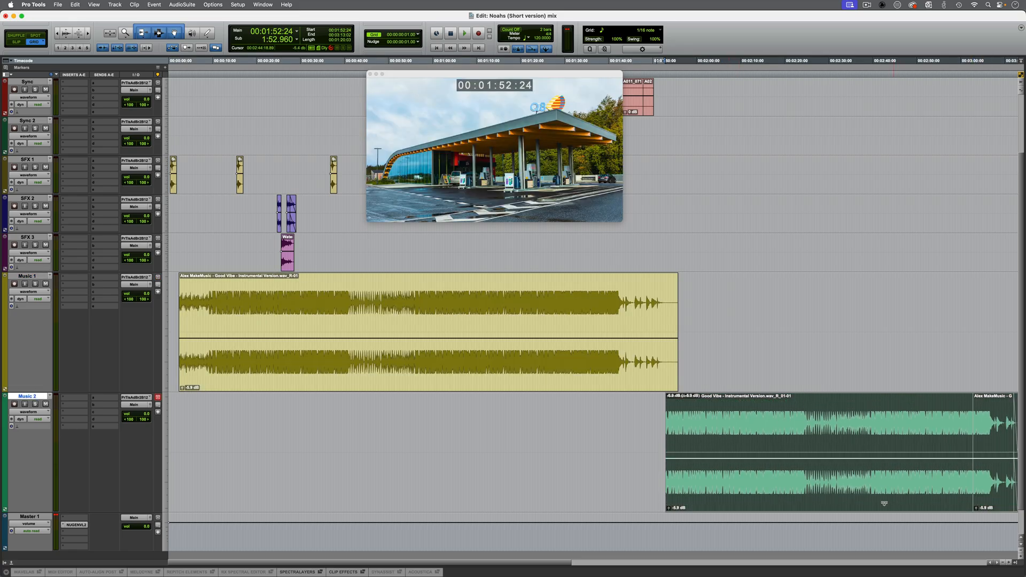
- Switch Music 1 to volume automation view and zoom in on the opening of the mix
{"action": "key", "text": "Return"}
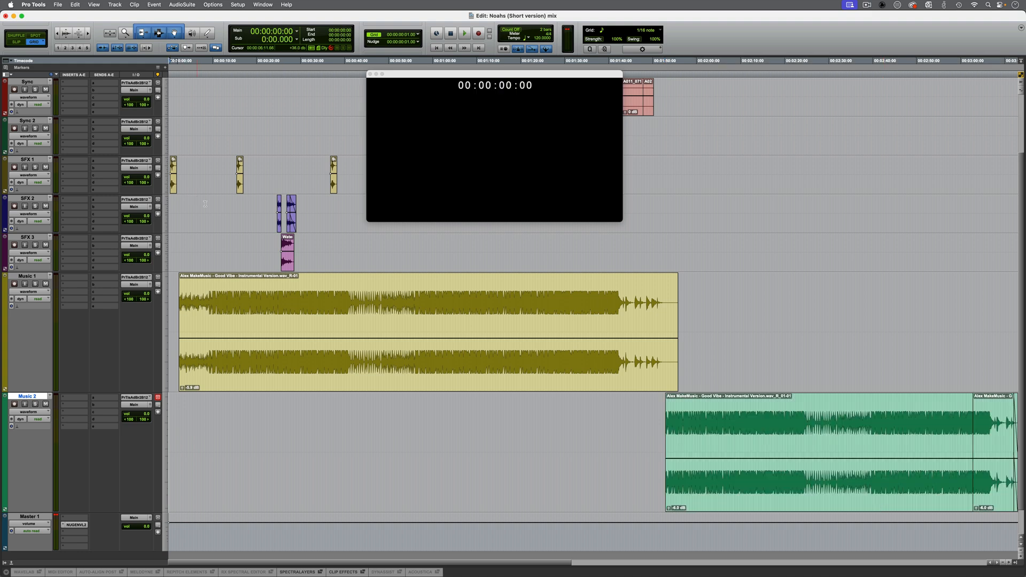
{"action": "left_click", "coordinate": [217, 298]}
{"action": "key", "text": "ctrl+minus"}
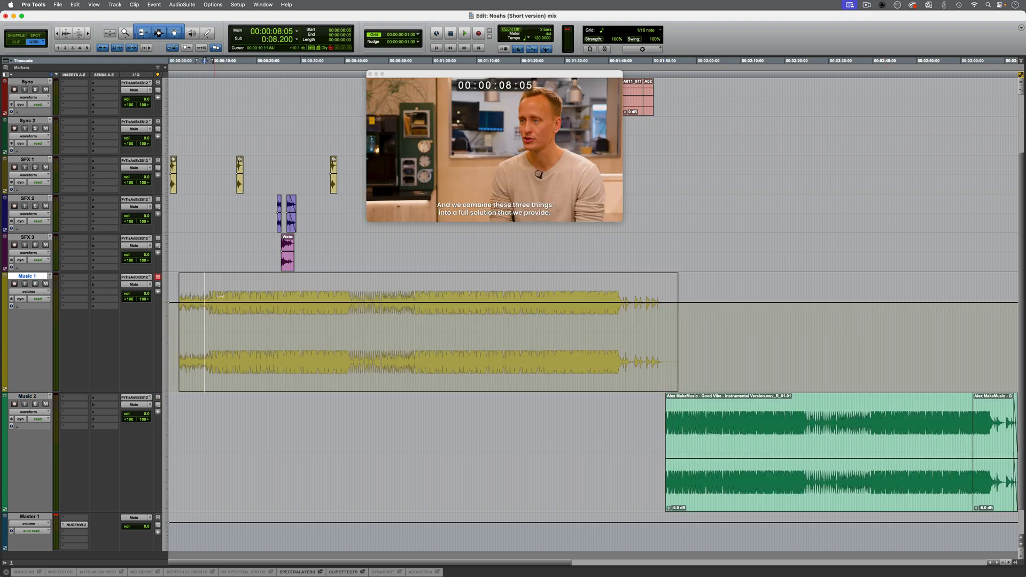
{"action": "key", "text": "ctrl+bracketright"}
{"action": "key", "text": "ctrl+bracketright"}
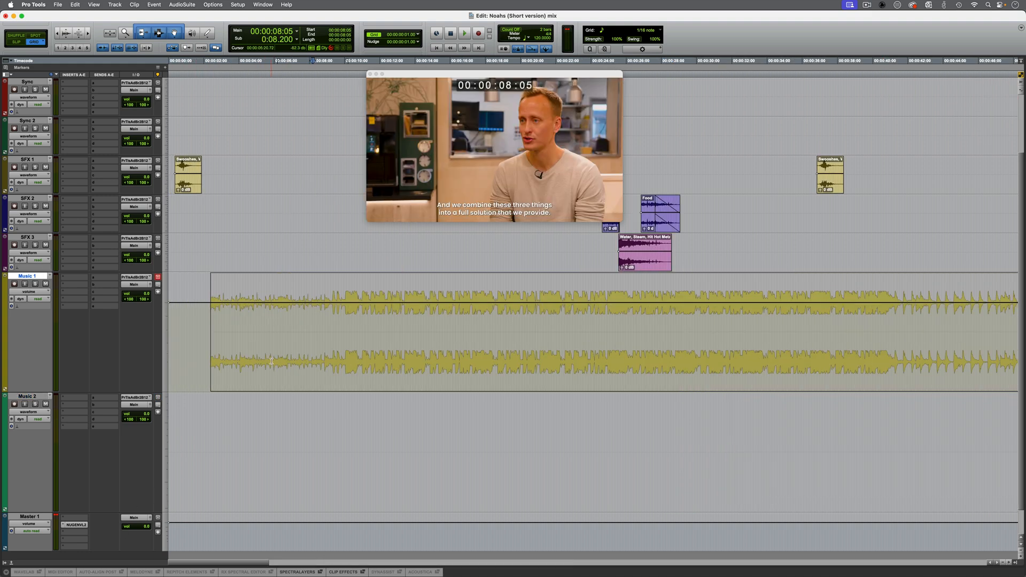
- Play from the music's start at 00:00:02:10 and lower the Music 1 track volume to about -13.8 dB
{"action": "scroll", "coordinate": [271, 361], "scroll_direction": "up", "scroll_amount": 3}
{"action": "left_click", "coordinate": [207, 406]}
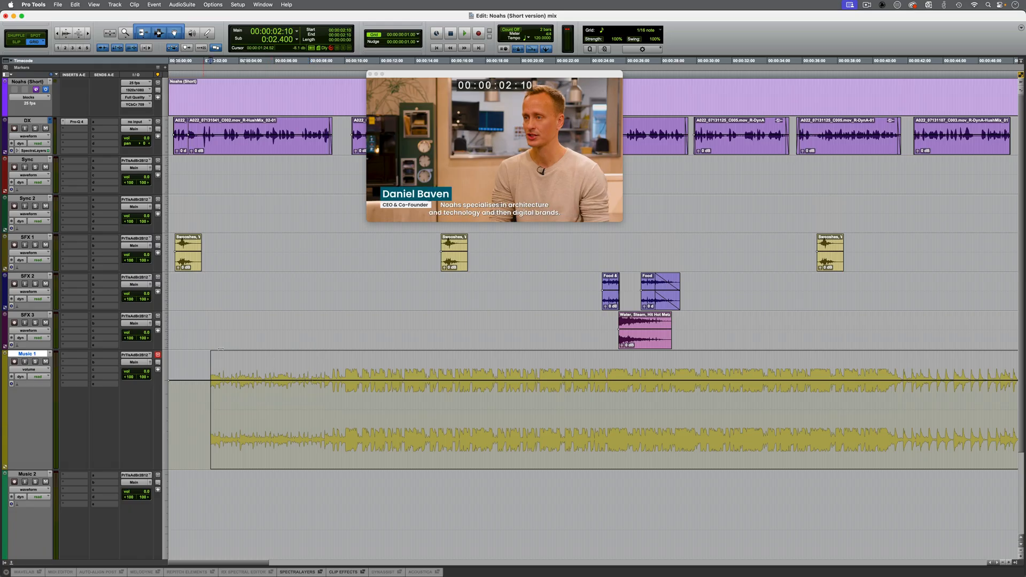
{"action": "key", "text": "space"}
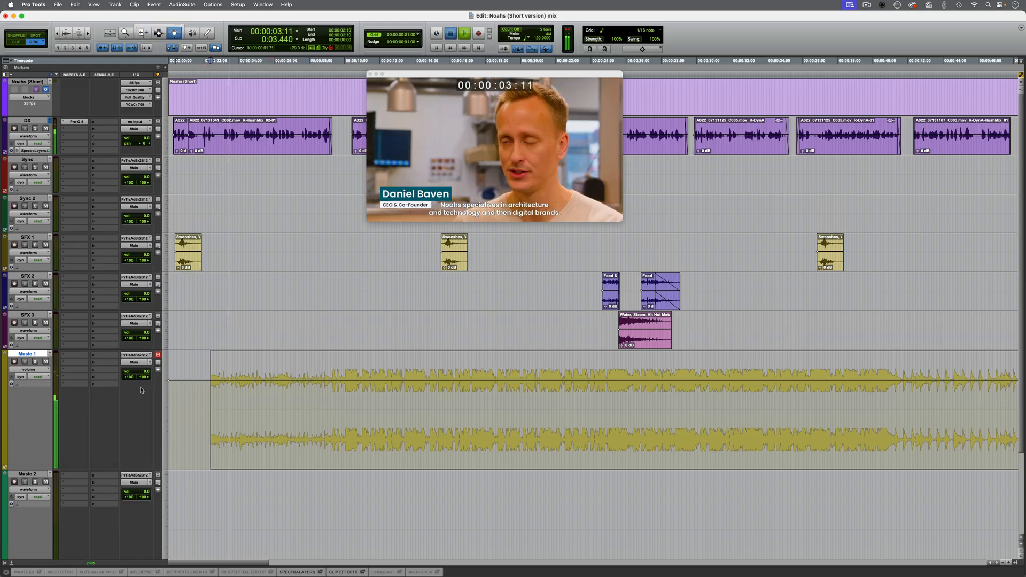
{"action": "key", "text": "space"}
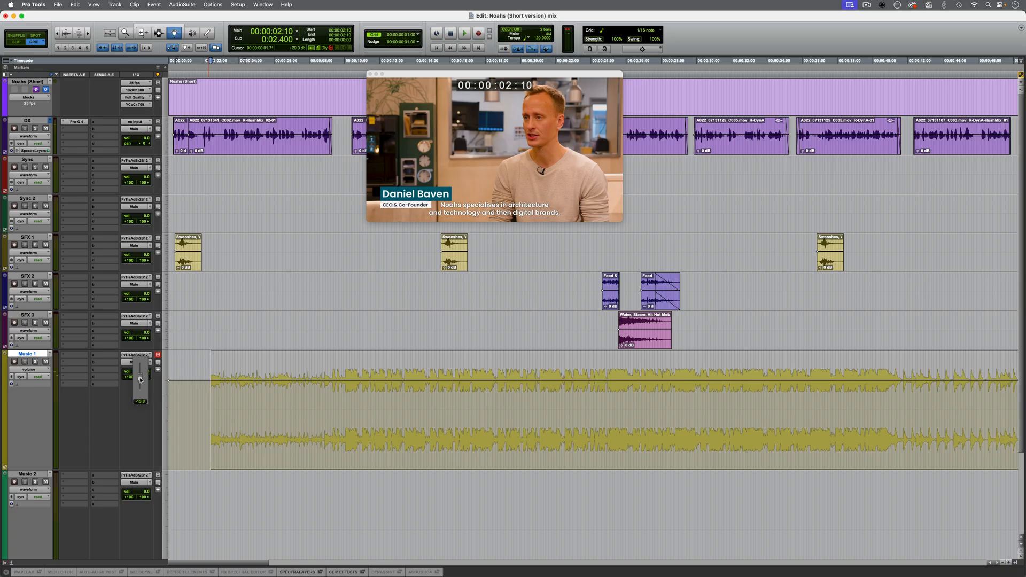
- Play the mix from 00:00:02:10 through the first dialogue gap, activating the Smart tool and moving the video window clear of the gap
{"action": "key", "text": "space"}
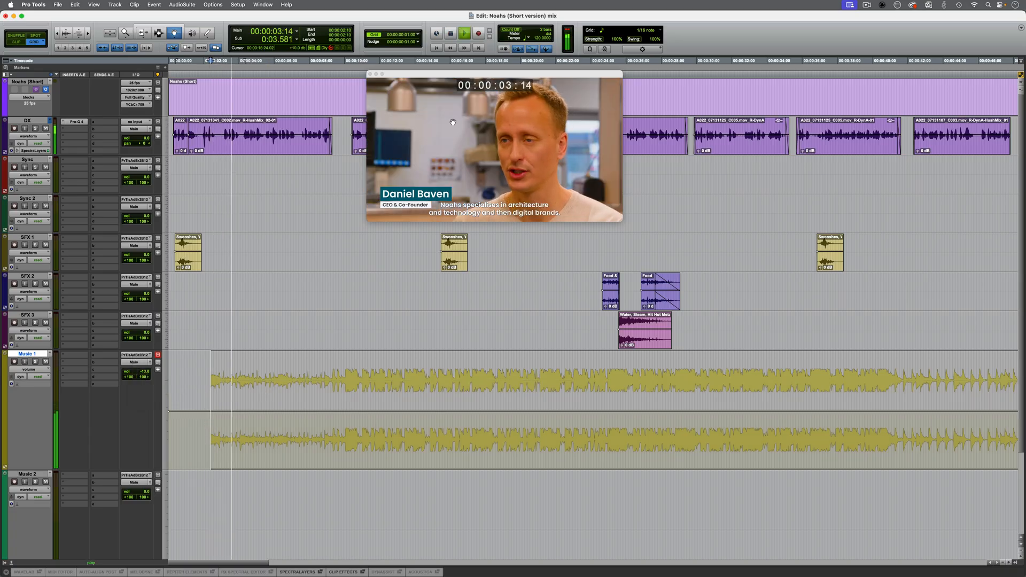
{"action": "left_click_drag", "start_coordinate": [447, 75], "coordinate": [618, 146]}
{"action": "key", "text": "super+bracketright"}
{"action": "key", "text": "super+bracketright"}
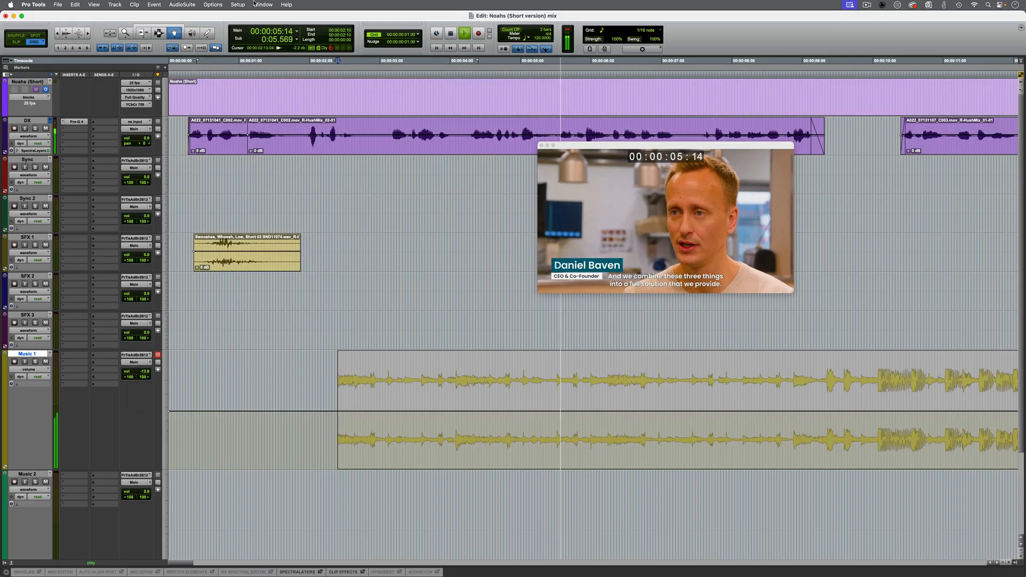
{"action": "left_click", "coordinate": [167, 25]}
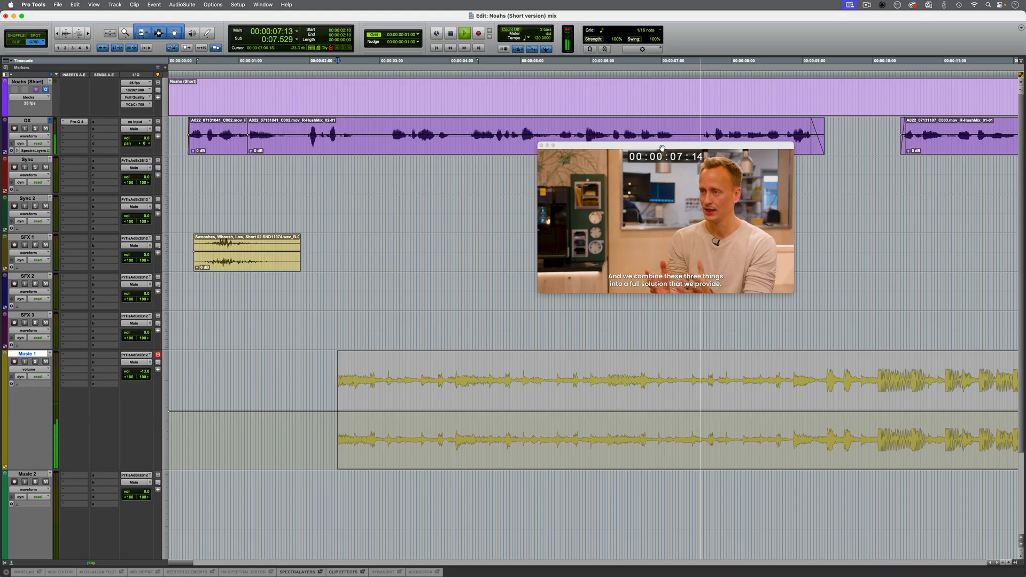
{"action": "left_click_drag", "start_coordinate": [666, 145], "coordinate": [444, 178]}
{"action": "scroll", "coordinate": [711, 251], "scroll_direction": "right", "scroll_amount": 3}
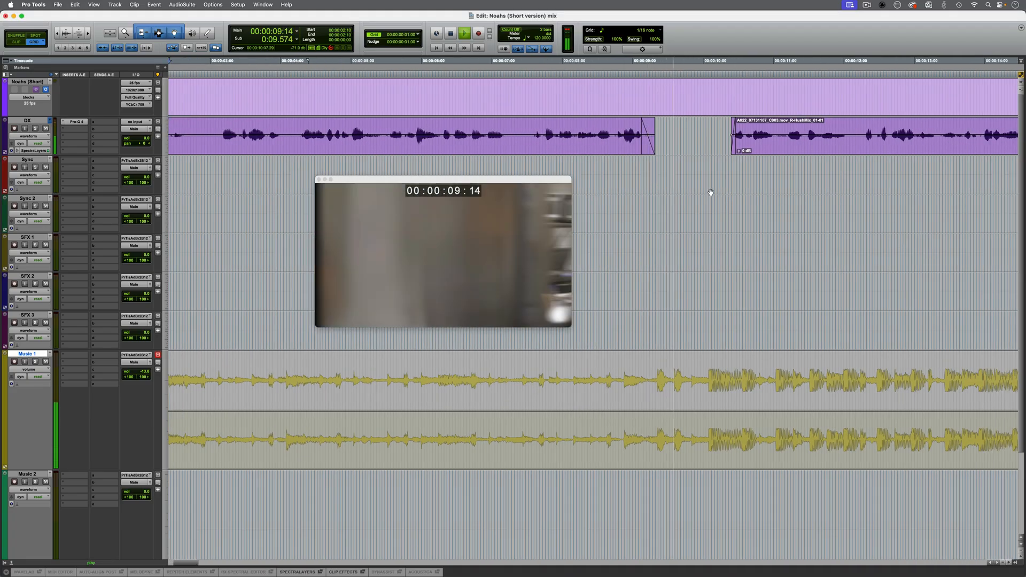
{"action": "key", "text": "space"}
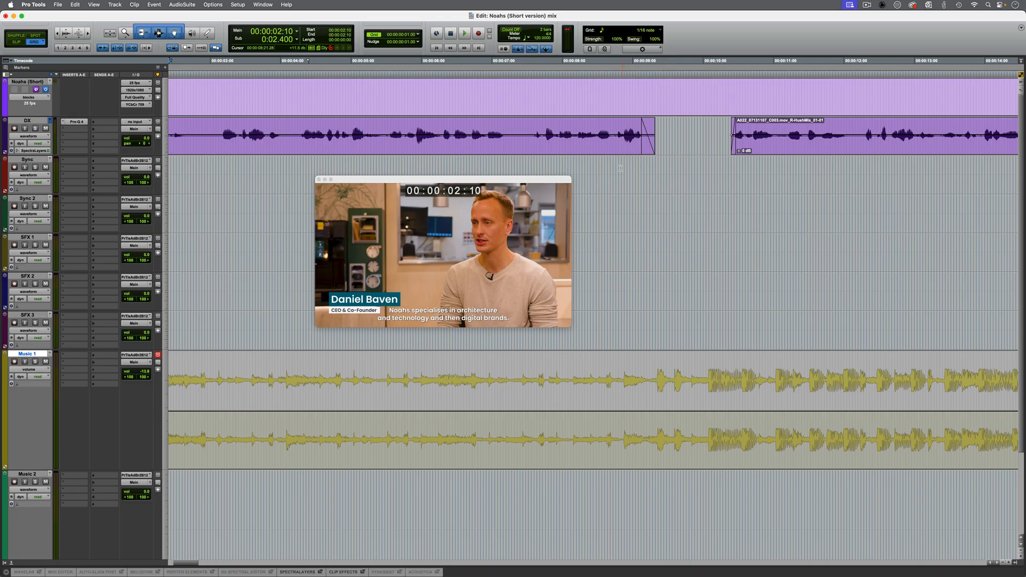
- Raise the Music 1 volume automation to about -6.1 dB across the first dialogue gap, ramping up before it and down after it
{"action": "left_click_drag", "start_coordinate": [621, 168], "coordinate": [754, 173]}
{"action": "key", "text": "semicolon"}
{"action": "key", "text": "semicolon"}
{"action": "key", "text": "semicolon"}
{"action": "key", "text": "semicolon"}
{"action": "key", "text": "semicolon"}
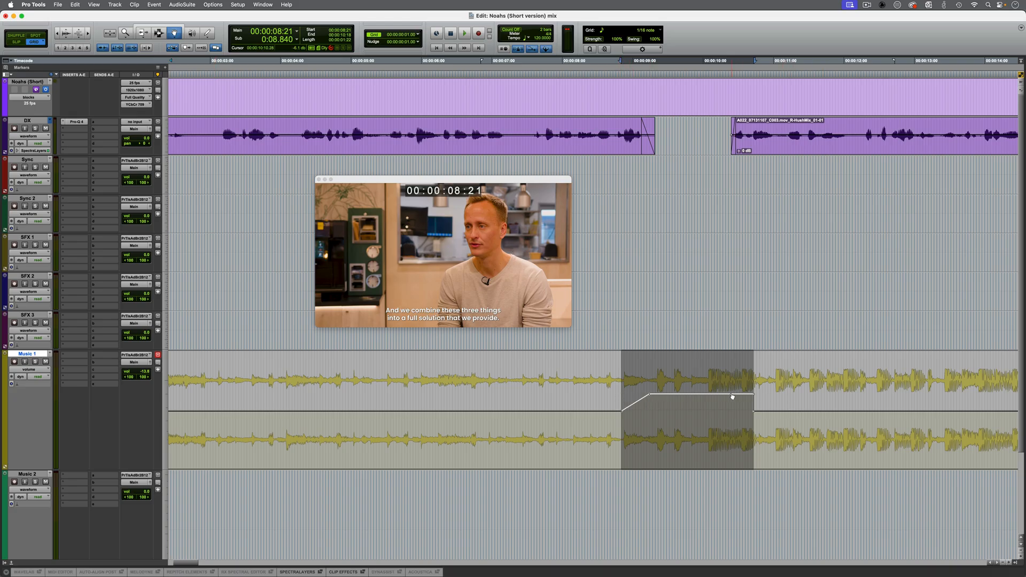
{"action": "left_click", "coordinate": [755, 397], "text": "alt"}
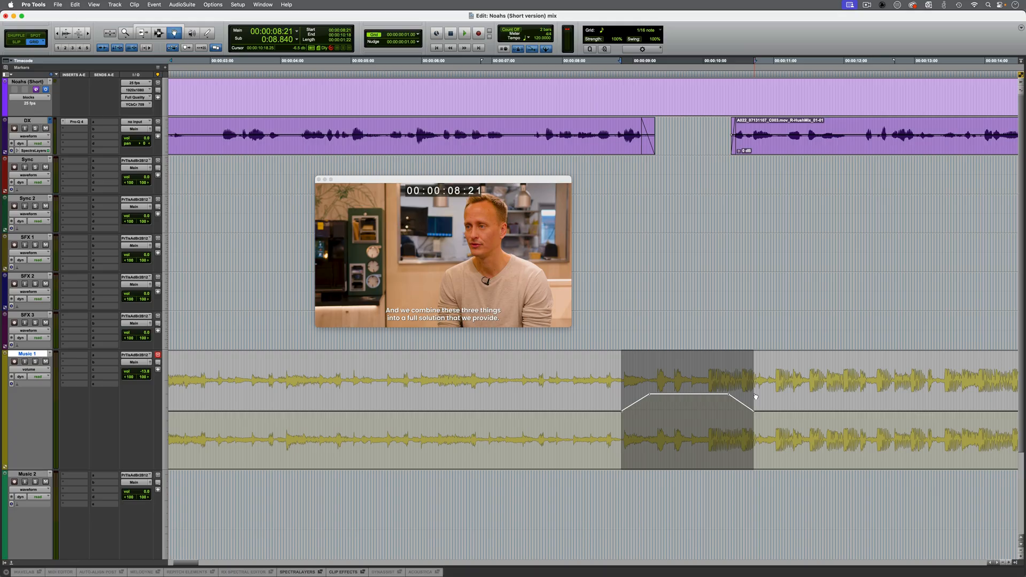
- Play the mix through the first dialogue gap and shift the end of the Music 1 ramp-up slightly later
{"action": "left_click", "coordinate": [450, 48]}
{"action": "key", "text": "space"}
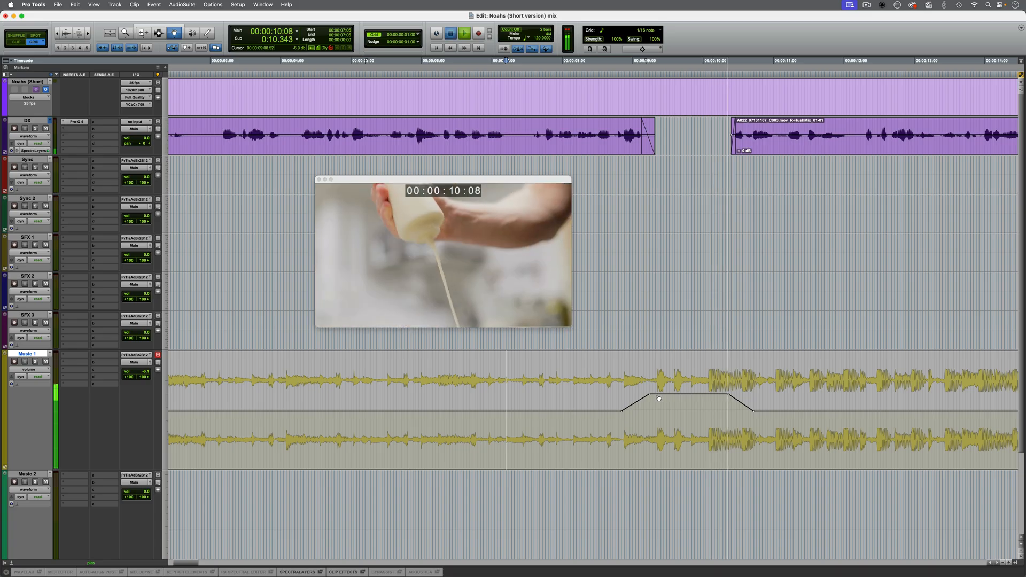
{"action": "key", "text": "space"}
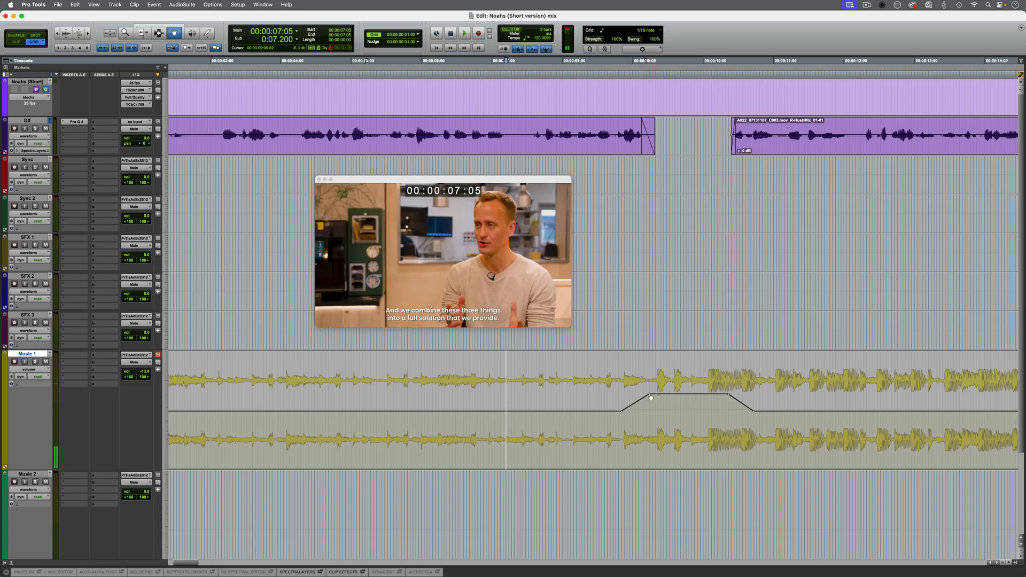
{"action": "key", "text": "space"}
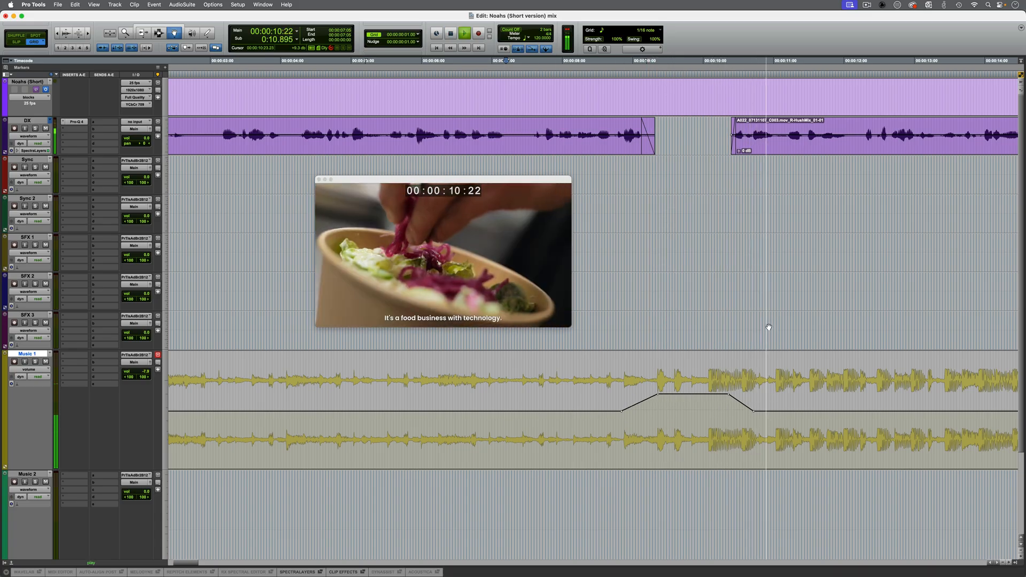
{"action": "key", "text": "super+bracketleft"}
{"action": "key", "text": "super+bracketleft"}
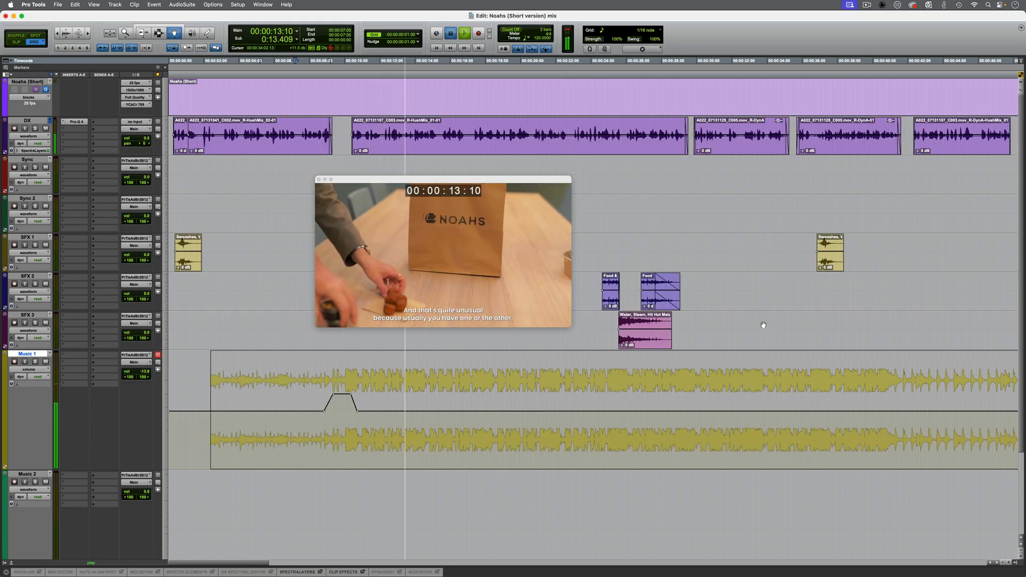
{"action": "key", "text": "space"}
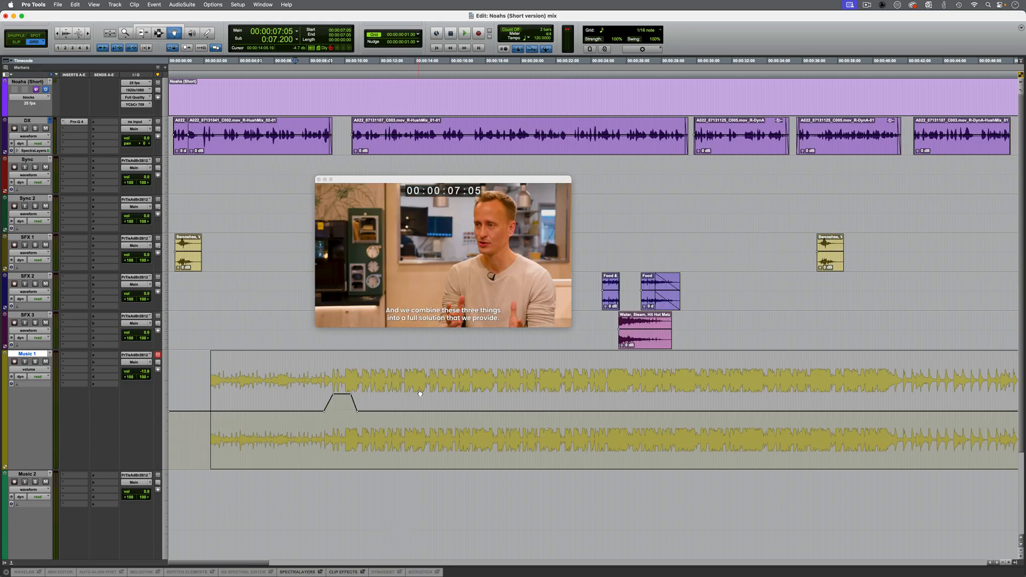
- Set Music 1 to latch automation and open its output fader window, placing it clear of the video
{"action": "key", "text": "super+bracketleft"}
{"action": "key", "text": "super+bracketleft"}
{"action": "key", "text": "super+bracketright"}
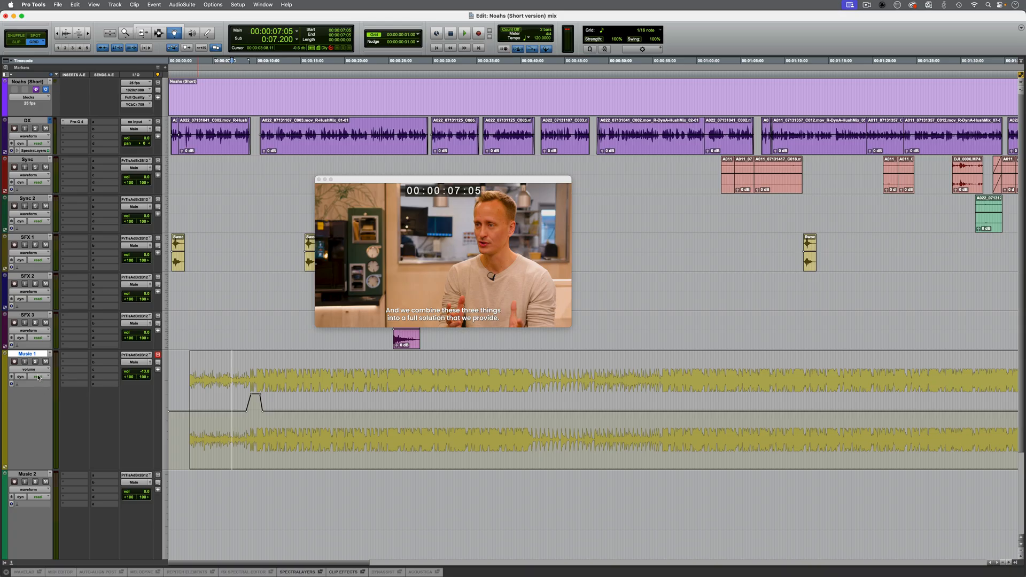
{"action": "left_click", "coordinate": [39, 377]}
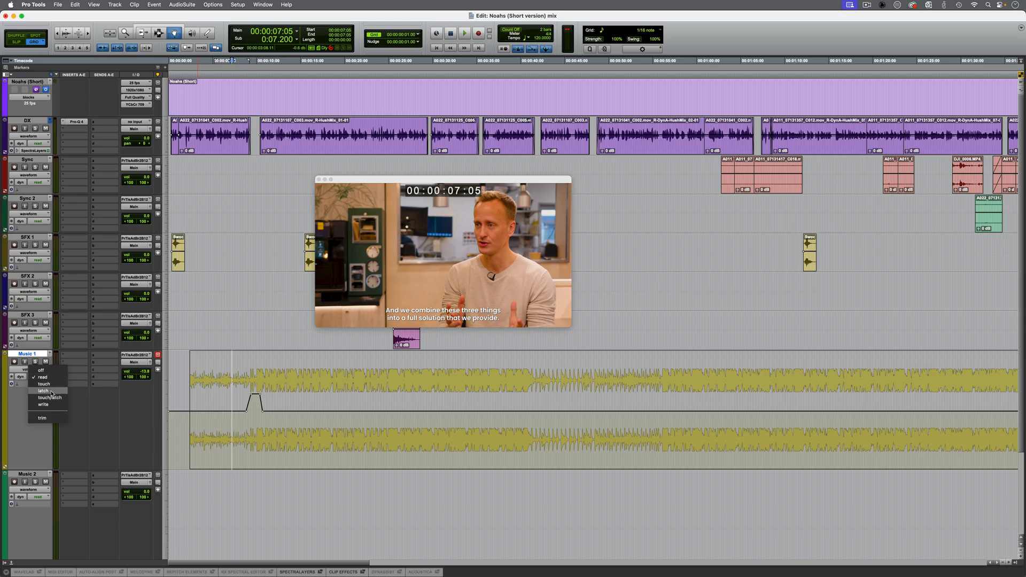
{"action": "left_click", "coordinate": [43, 390]}
{"action": "left_click", "coordinate": [152, 363]}
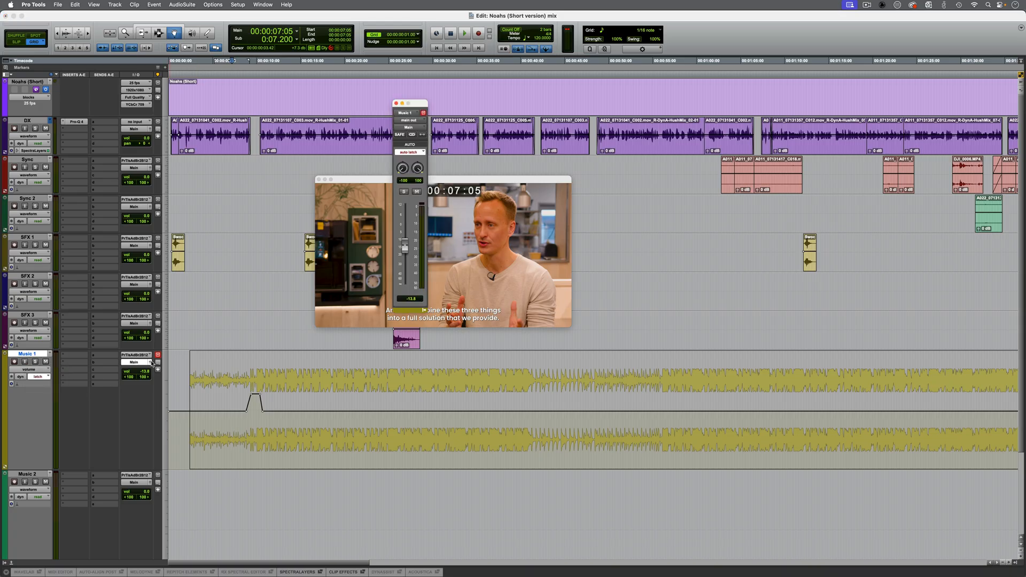
{"action": "left_click_drag", "start_coordinate": [413, 104], "coordinate": [766, 241]}
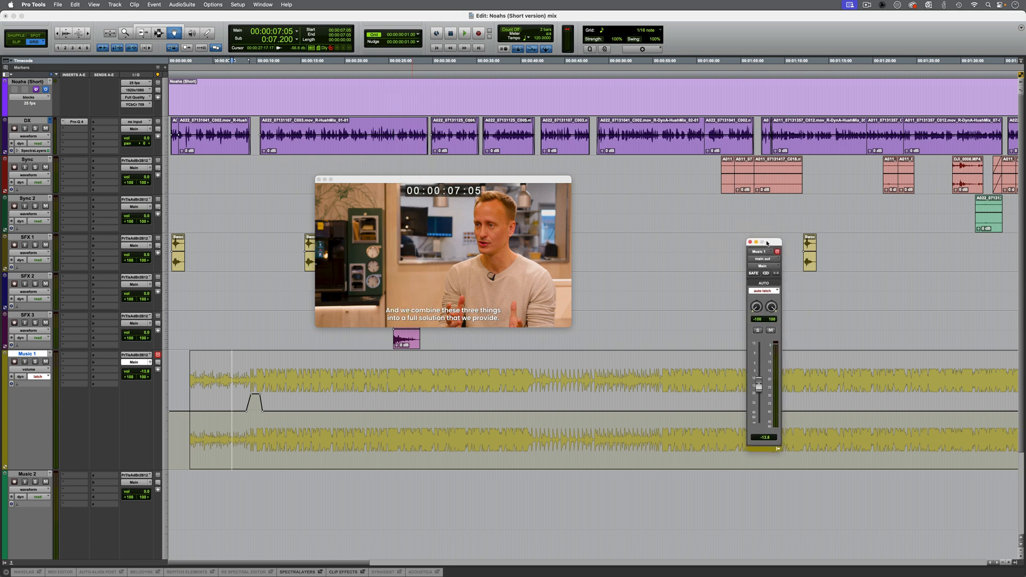
- Set edit window scrolling to move the timeline past a centred playhead, and place the video window clear of it
{"action": "left_click", "coordinate": [213, 4]}
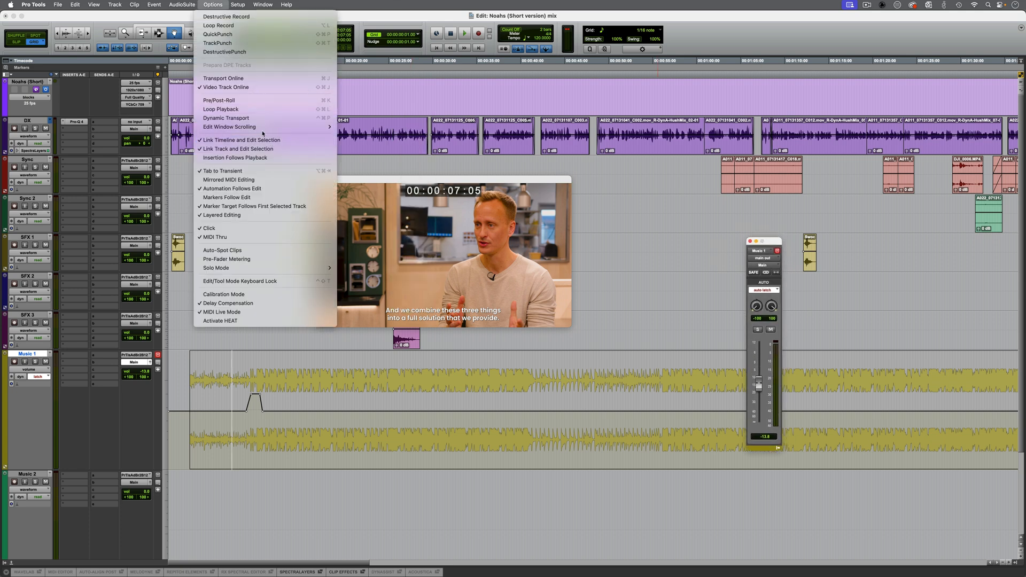
{"action": "mouse_move", "coordinate": [258, 127]}
{"action": "left_click", "coordinate": [358, 153]}
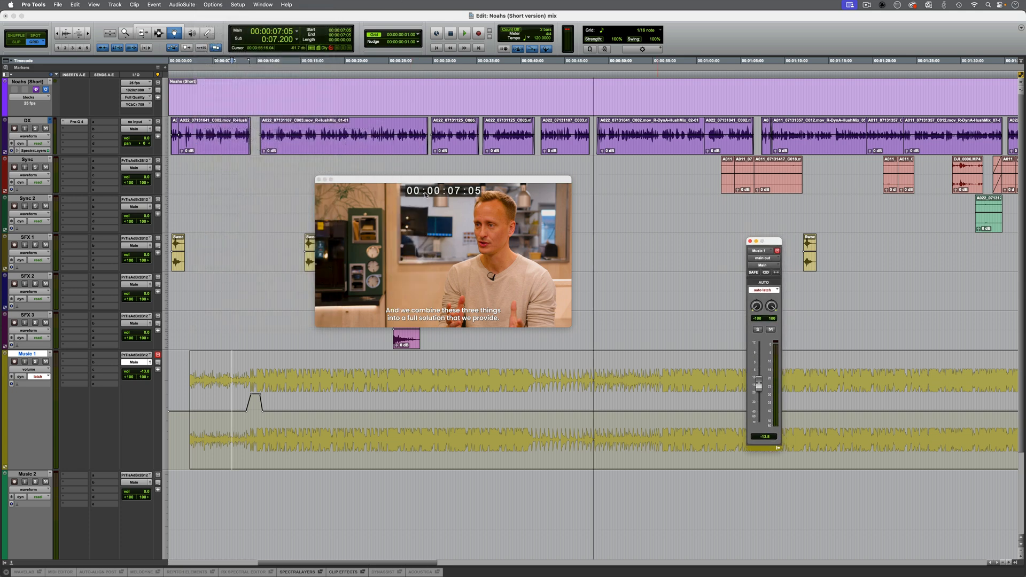
{"action": "left_click_drag", "start_coordinate": [417, 178], "coordinate": [235, 100]}
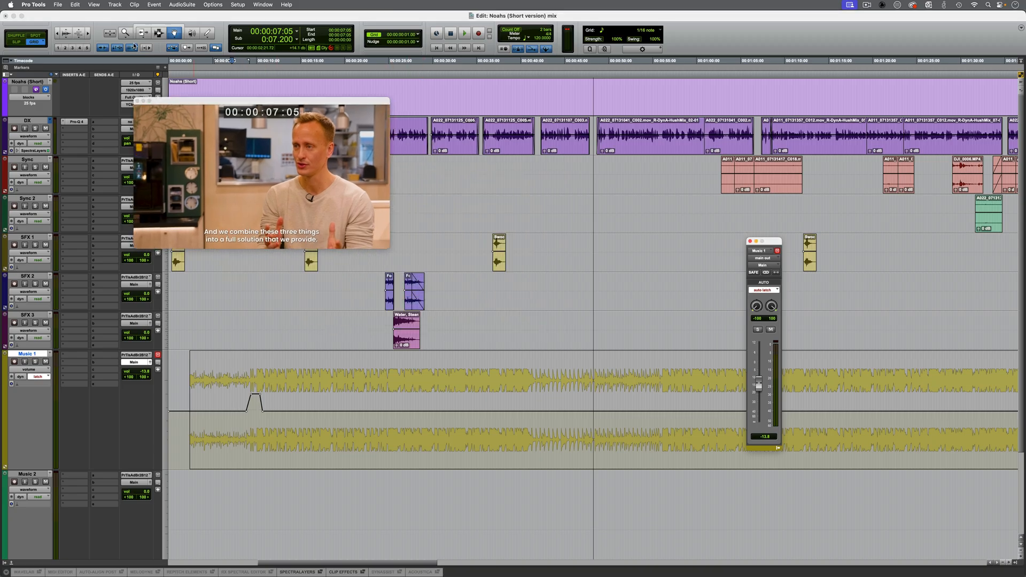
- Play from 00:00:08:17 and record Music 1 volume down to about -17.2 dB under the dialogue, keeping the fader window clear of the playhead
{"action": "left_click", "coordinate": [244, 394]}
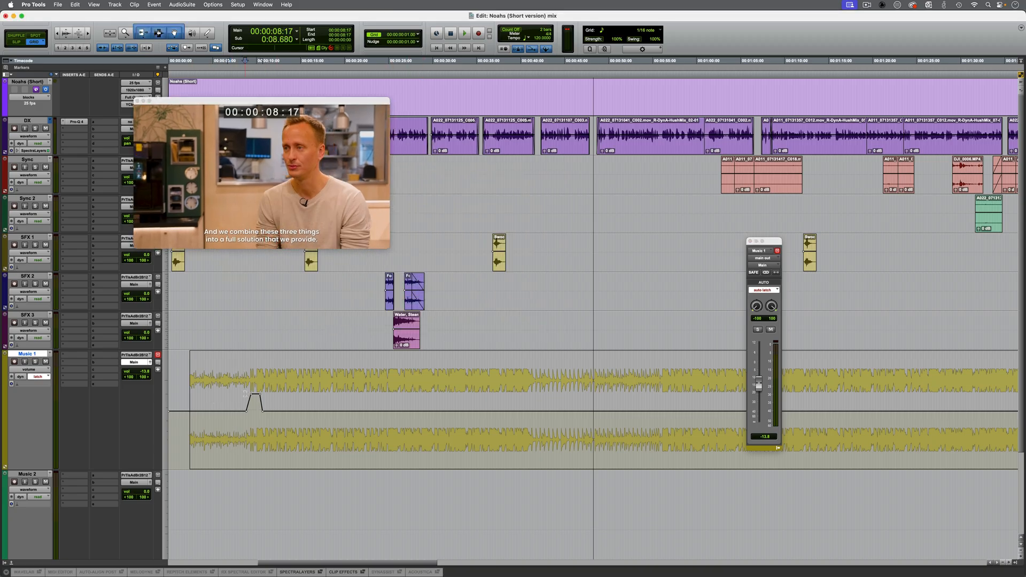
{"action": "key", "text": "t"}
{"action": "key", "text": "t"}
{"action": "key", "text": "t"}
{"action": "key", "text": "r"}
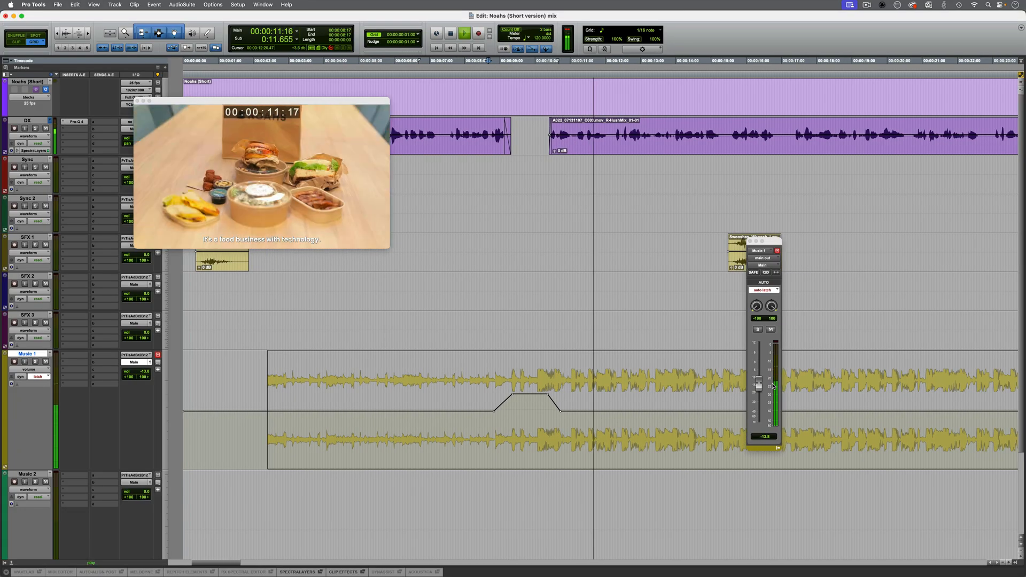
{"action": "left_click_drag", "start_coordinate": [760, 380], "coordinate": [758, 388]}
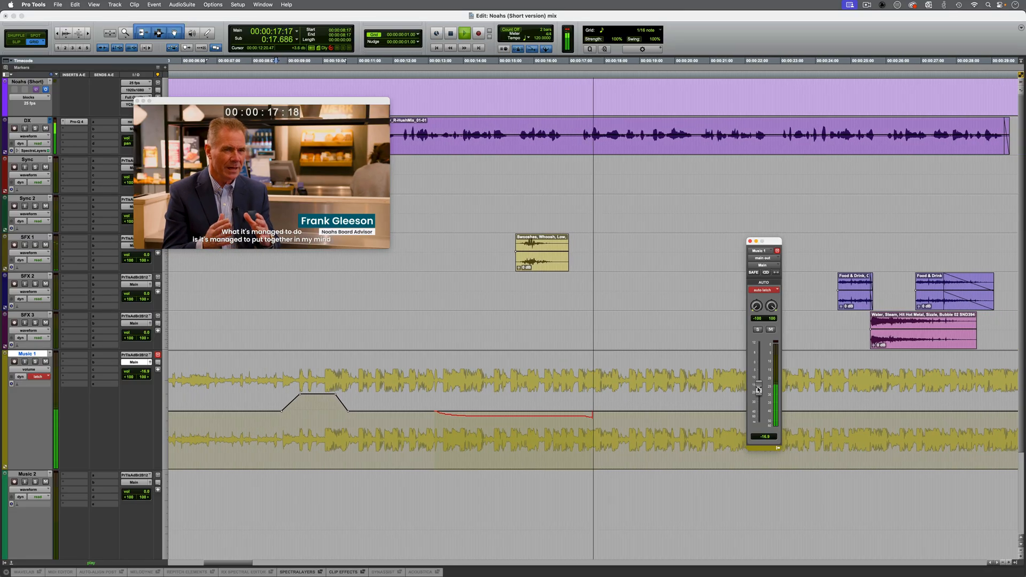
{"action": "left_click_drag", "start_coordinate": [758, 388], "coordinate": [757, 390]}
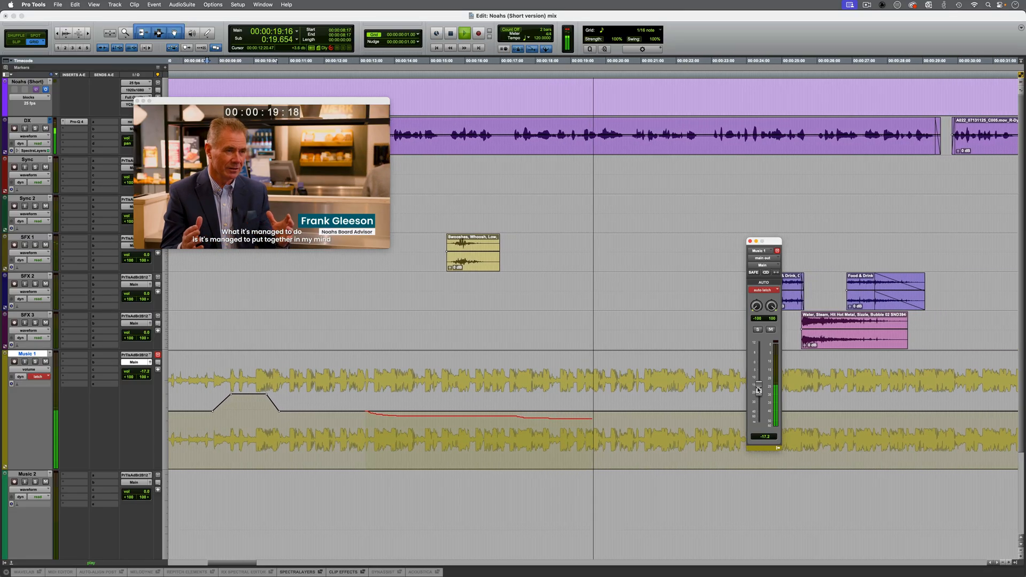
{"action": "left_click_drag", "start_coordinate": [771, 244], "coordinate": [927, 258]}
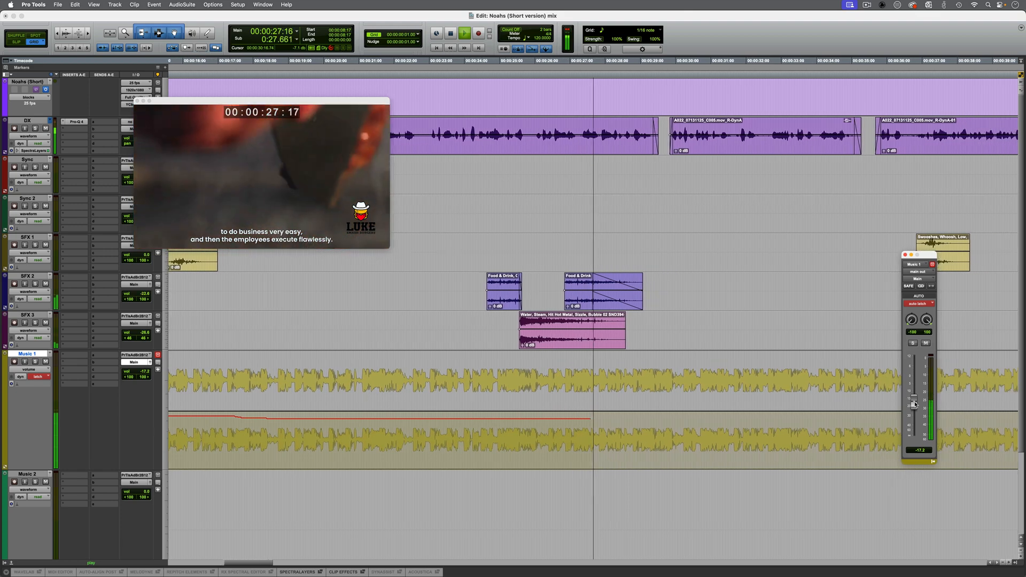
- Ride the Music 1 fader from about 00:00:27, raising it in the dialogue gaps and settling at about -21.4 dB under dialogue
{"action": "left_click_drag", "start_coordinate": [914, 403], "coordinate": [913, 397]}
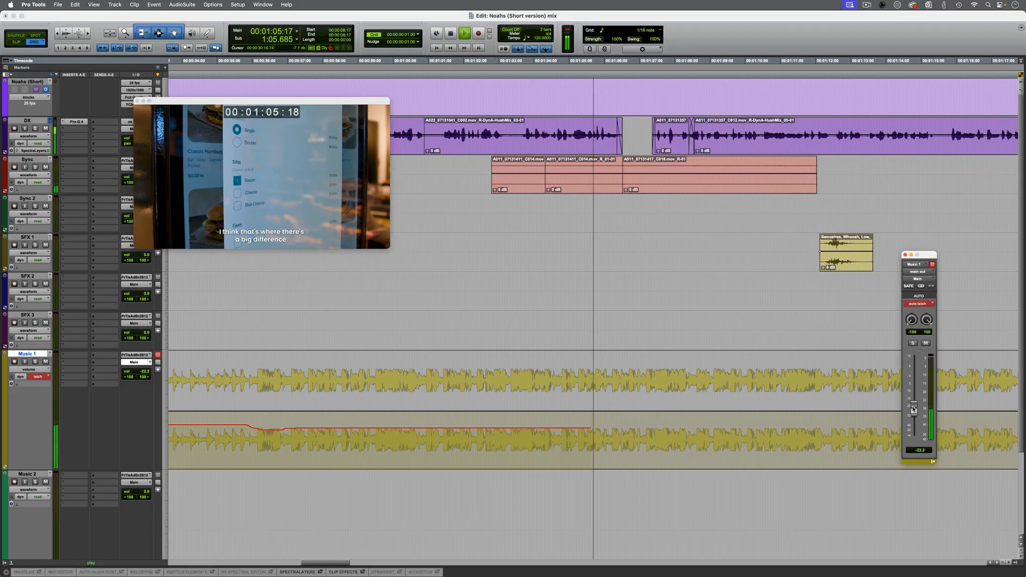
{"action": "left_click_drag", "start_coordinate": [913, 409], "coordinate": [912, 408]}
{"action": "key", "text": "super+bracketleft"}
{"action": "key", "text": "super+bracketleft"}
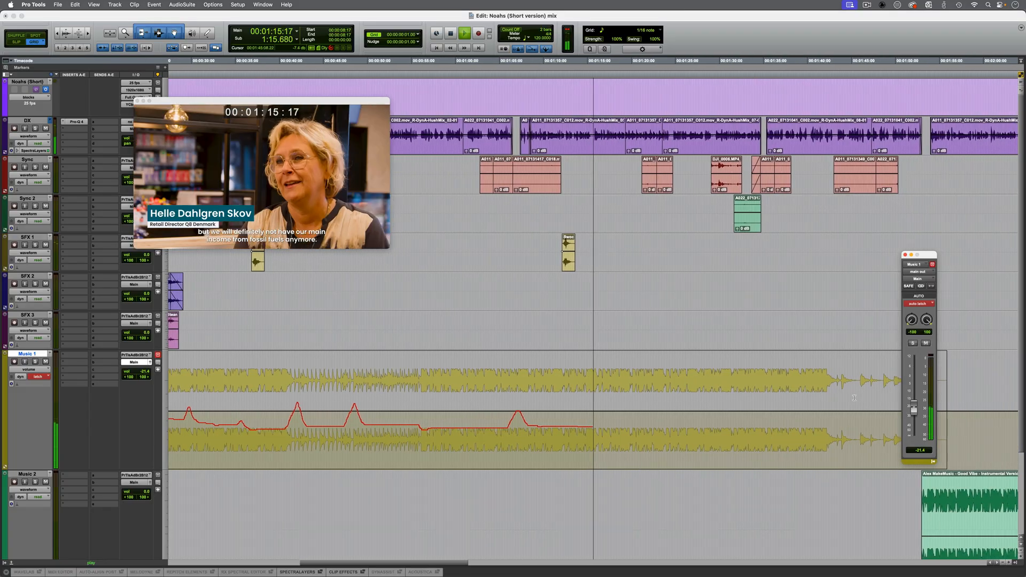
{"action": "key", "text": "super+bracketright"}
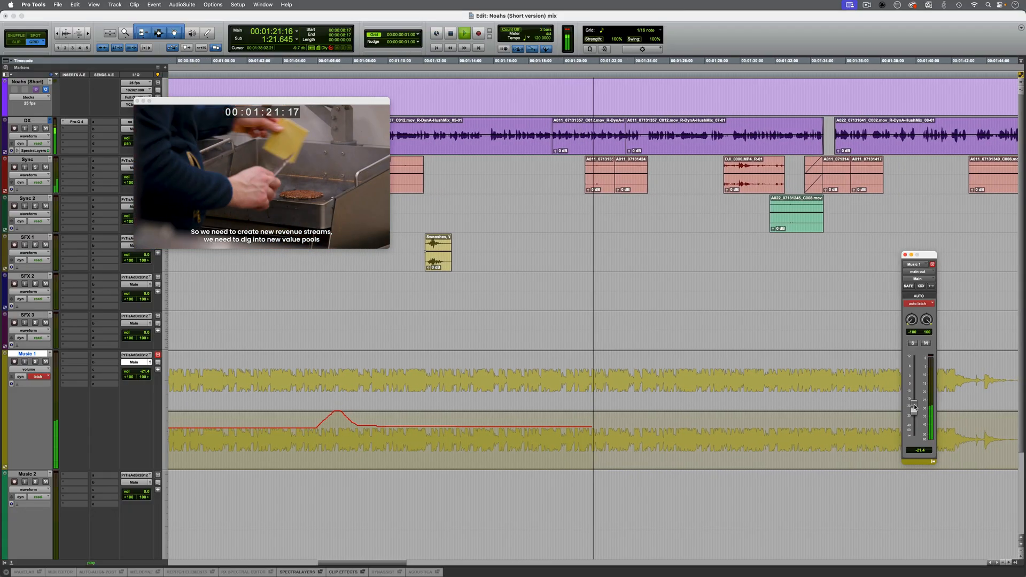
{"action": "left_click_drag", "start_coordinate": [914, 407], "coordinate": [913, 397]}
{"action": "key", "text": "space"}
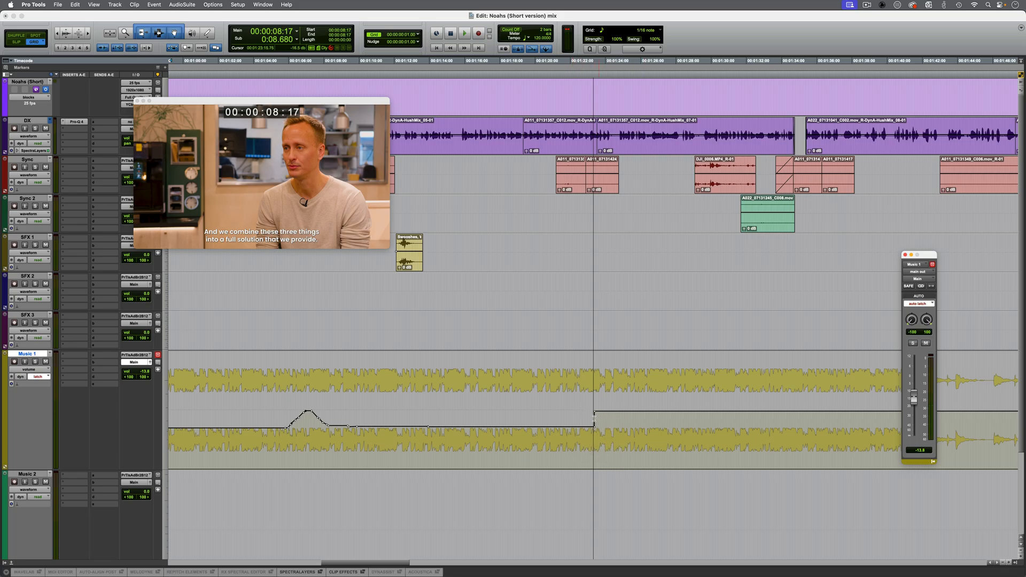
- Extend the -21.4 dB Music 1 volume level past the end of the recorded automation pass
{"action": "key", "text": "space"}
{"action": "key", "text": "super+z"}
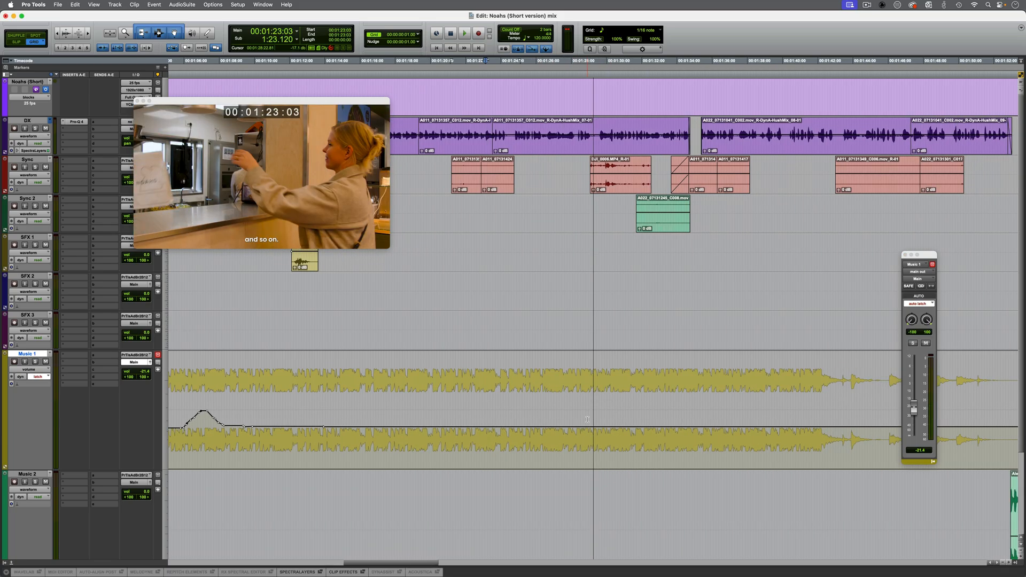
{"action": "scroll", "coordinate": [716, 406], "scroll_direction": "right", "scroll_amount": 3}
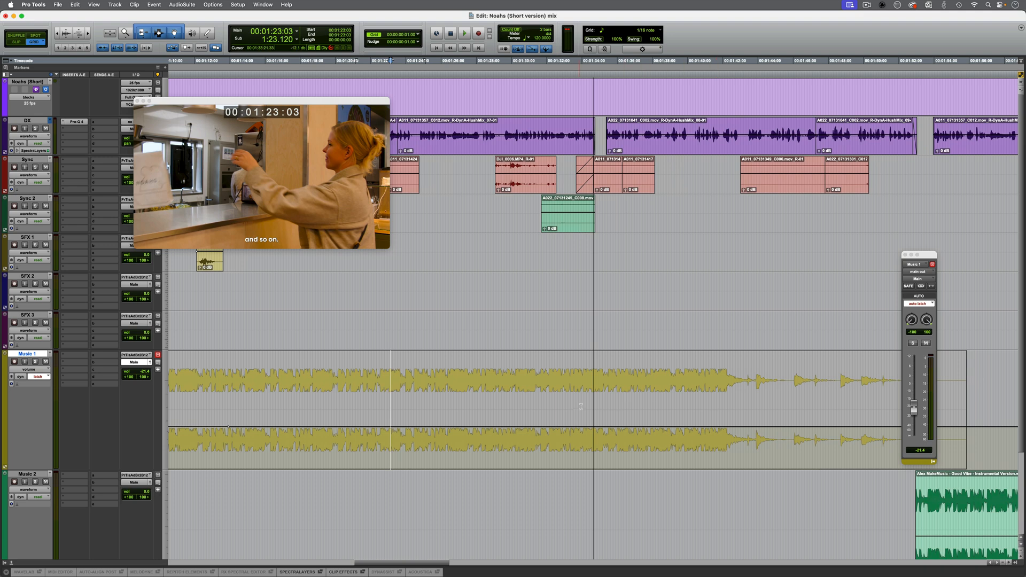
- Play from 00:01:32:06, ride Music 1 up in the dialogue gap, and hold its fading ending at about -17.2 dB
{"action": "left_click", "coordinate": [550, 396]}
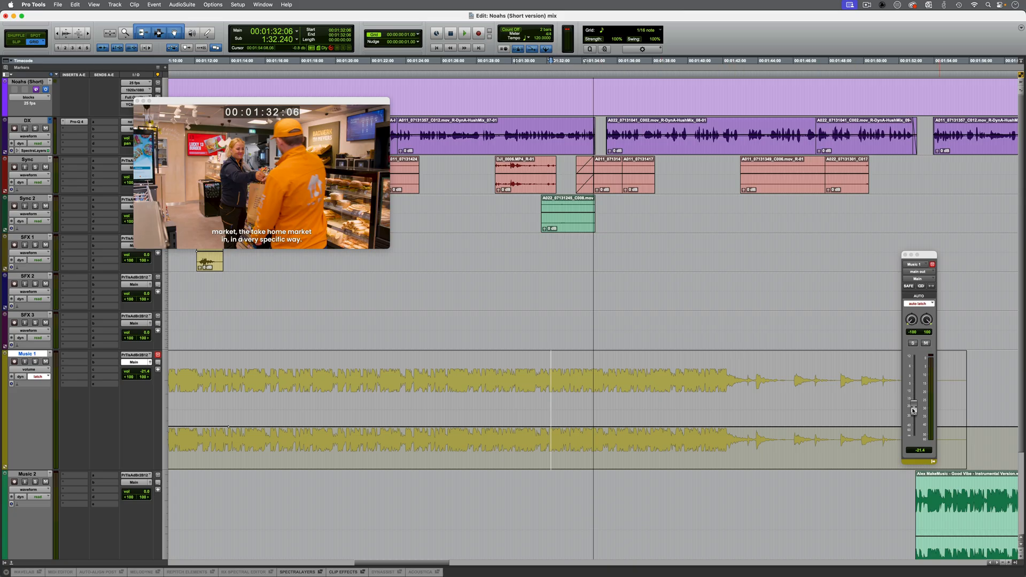
{"action": "key", "text": "space"}
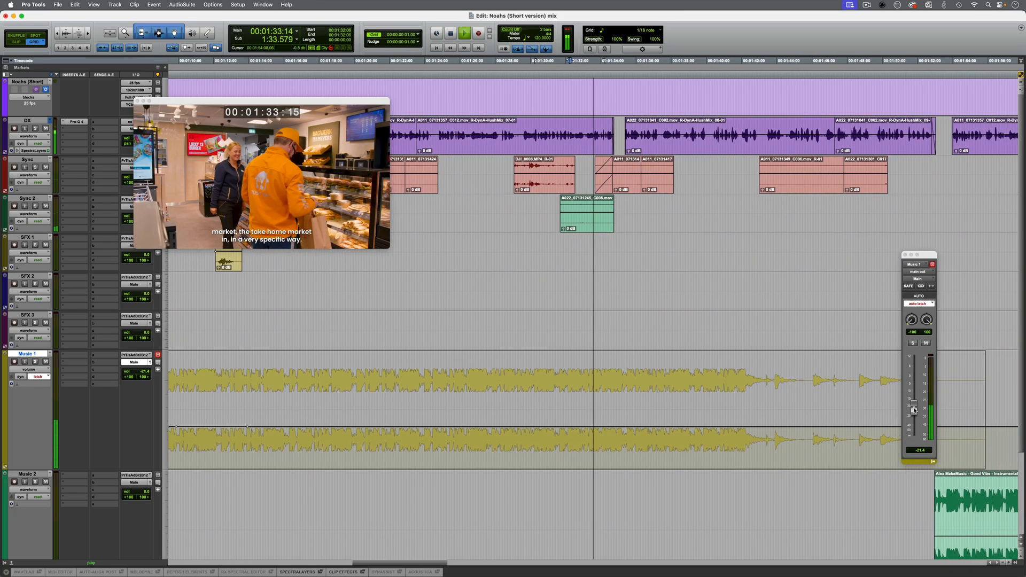
{"action": "mouse_move", "coordinate": [913, 410]}
{"action": "left_mouse_down"}
{"action": "mouse_move", "coordinate": [913, 401]}
{"action": "mouse_move", "coordinate": [913, 410]}
{"action": "left_mouse_up"}
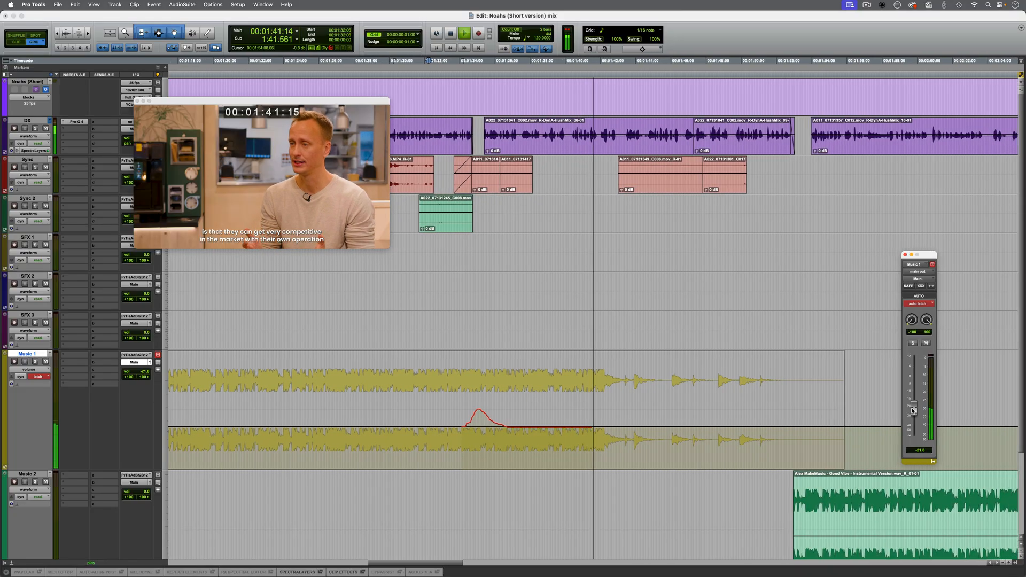
{"action": "left_click_drag", "start_coordinate": [913, 410], "coordinate": [913, 403]}
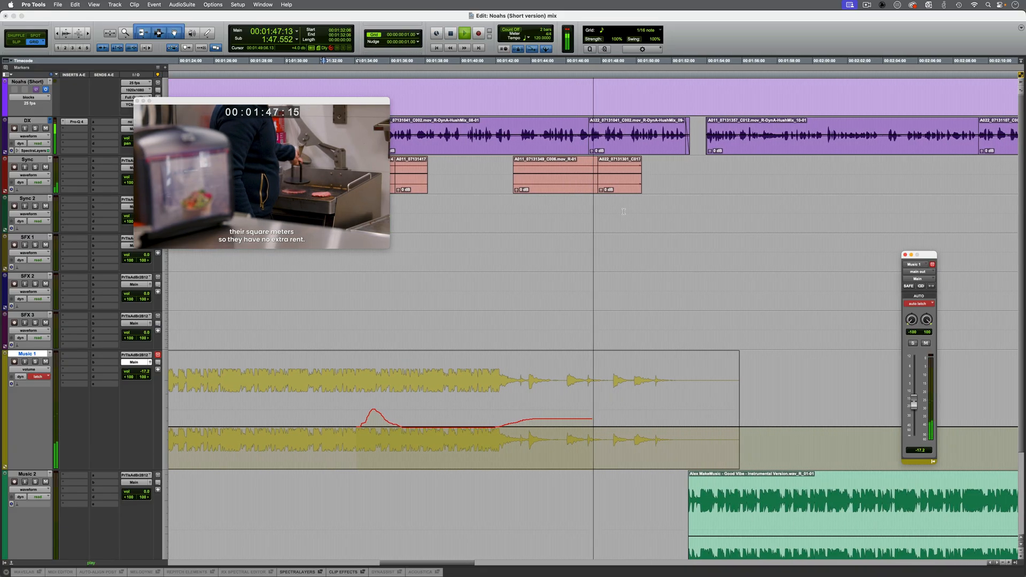
{"action": "key", "text": "space"}
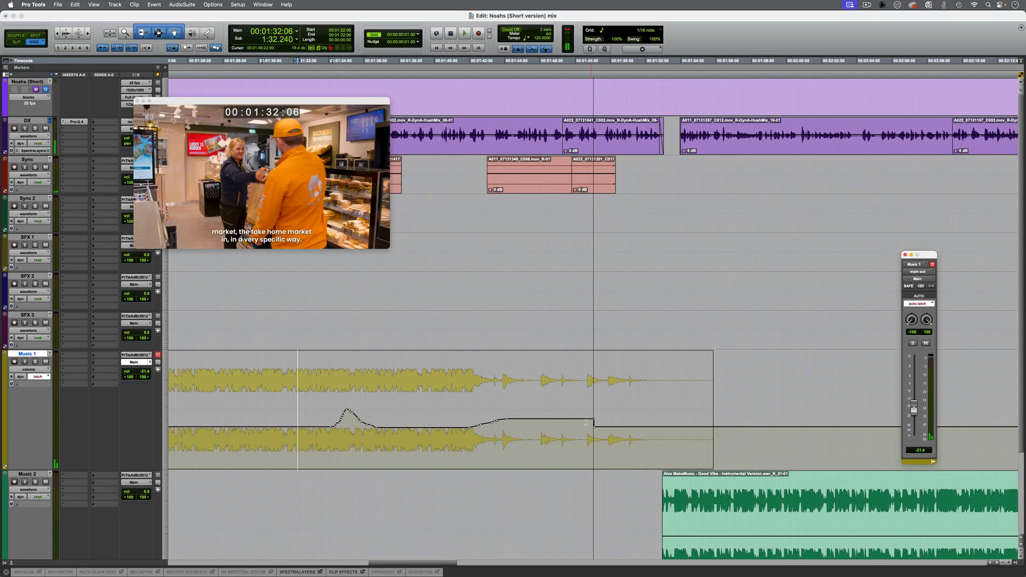
{"action": "left_click", "coordinate": [586, 423]}
- Show volume automation on Sync and lower the two adjoining clips starting at 00:01:43:00 to about -3.3 dB, moving the video window below the dialogue
{"action": "left_click", "coordinate": [485, 163]}
{"action": "key", "text": "ctrl+minus"}
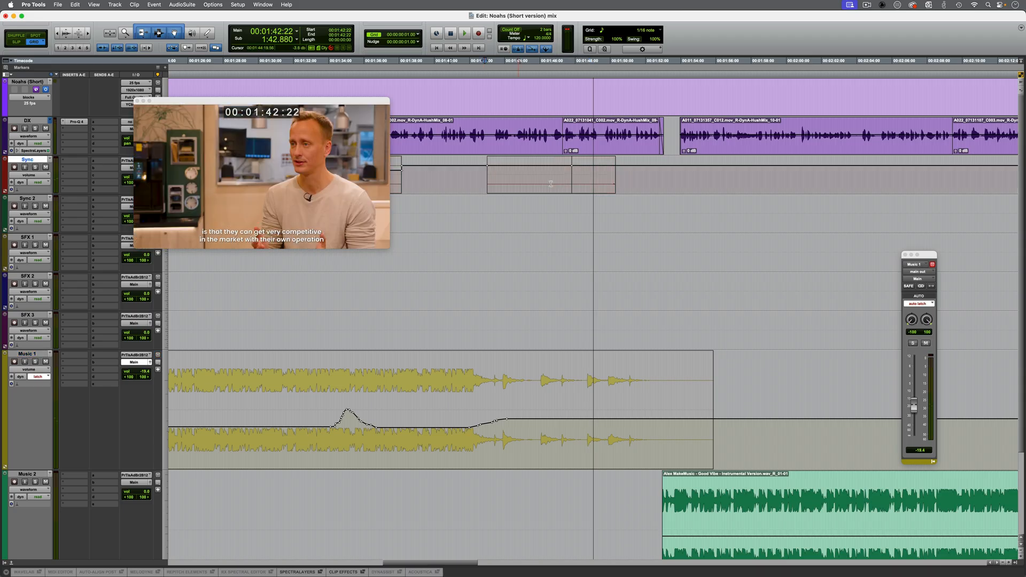
{"action": "double_click", "coordinate": [521, 180]}
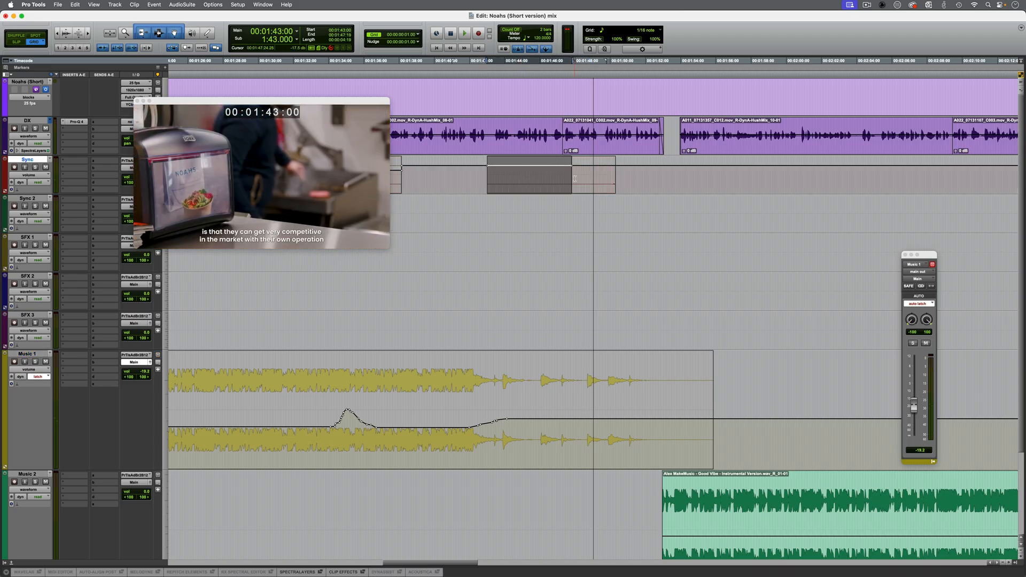
{"action": "double_click", "coordinate": [575, 179], "text": "shift"}
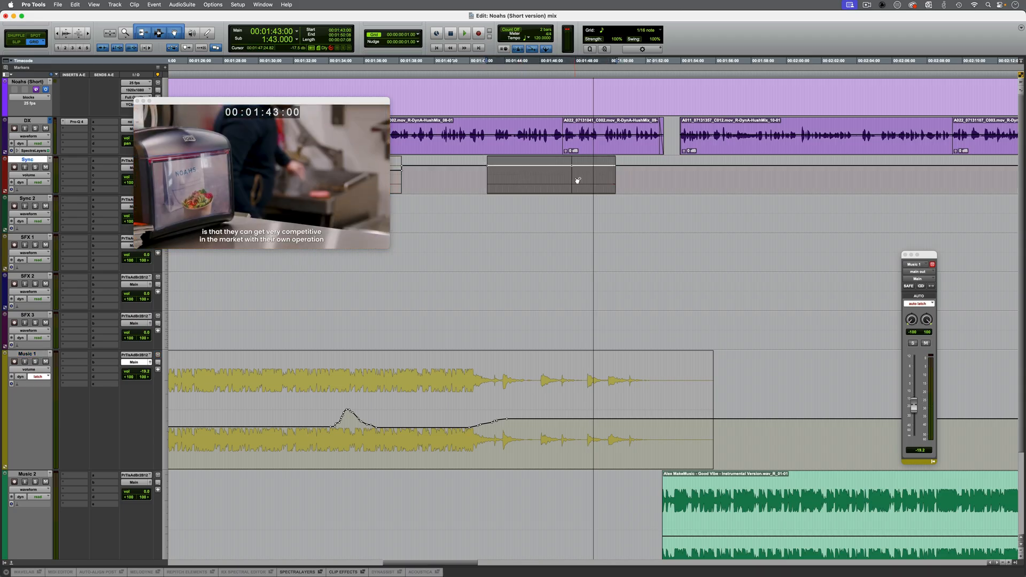
{"action": "left_click_drag", "start_coordinate": [575, 163], "coordinate": [575, 165]}
{"action": "left_click_drag", "start_coordinate": [278, 104], "coordinate": [505, 252]}
- Lower the SFX 1 volume to about -4.7 dB and play the mix from 00:00:36:21 over its whoosh
{"action": "key", "text": "r"}
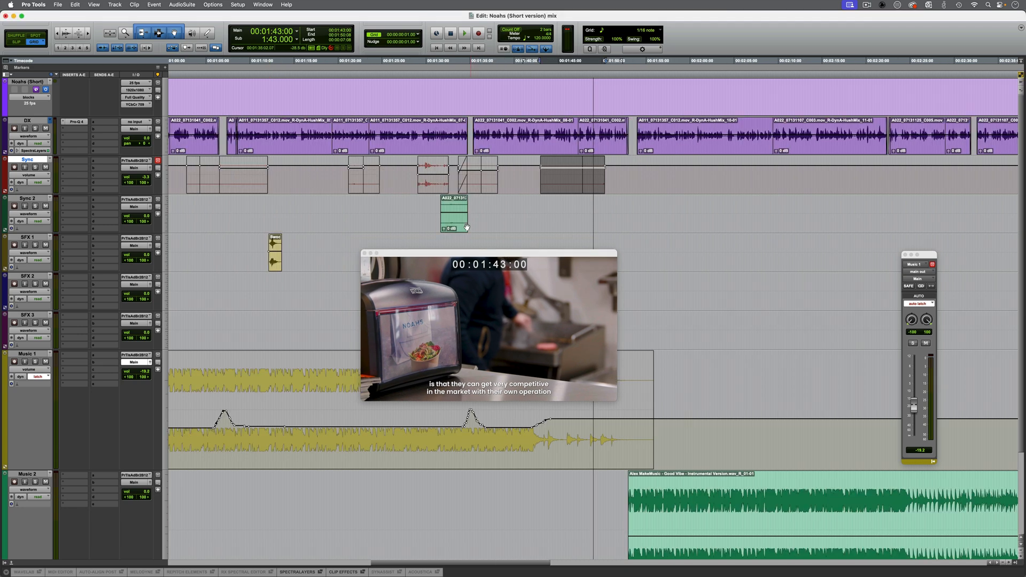
{"action": "key", "text": "r"}
{"action": "left_click", "coordinate": [277, 244]}
{"action": "key", "text": "space"}
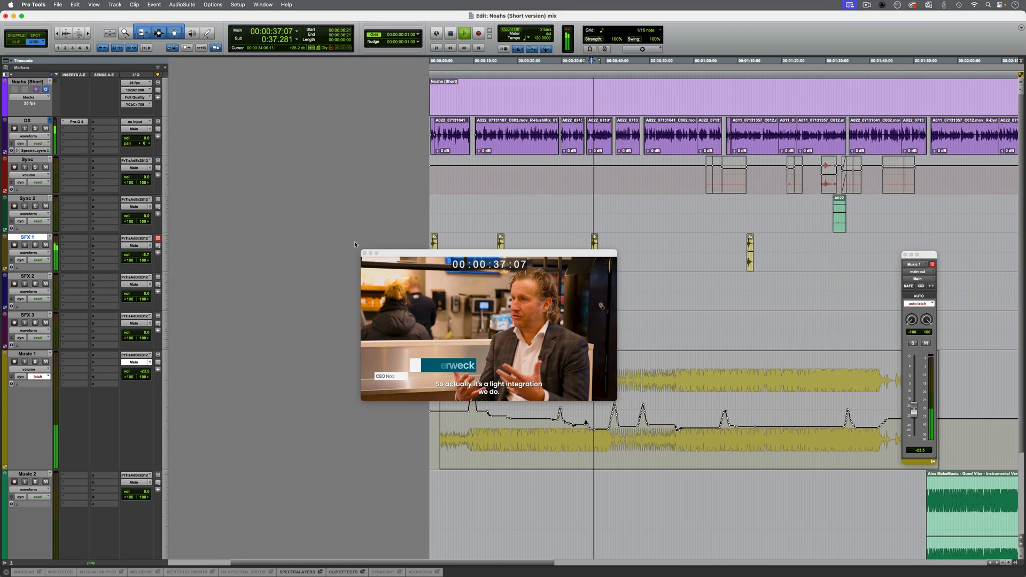
- Show volume automation on SFX 1 and lower the track's overall level to about -9.9 dB, moving the video window below the SFX clips
{"action": "key", "text": "space"}
{"action": "left_click_drag", "start_coordinate": [390, 254], "coordinate": [384, 324]}
{"action": "key", "text": "ctrl+minus"}
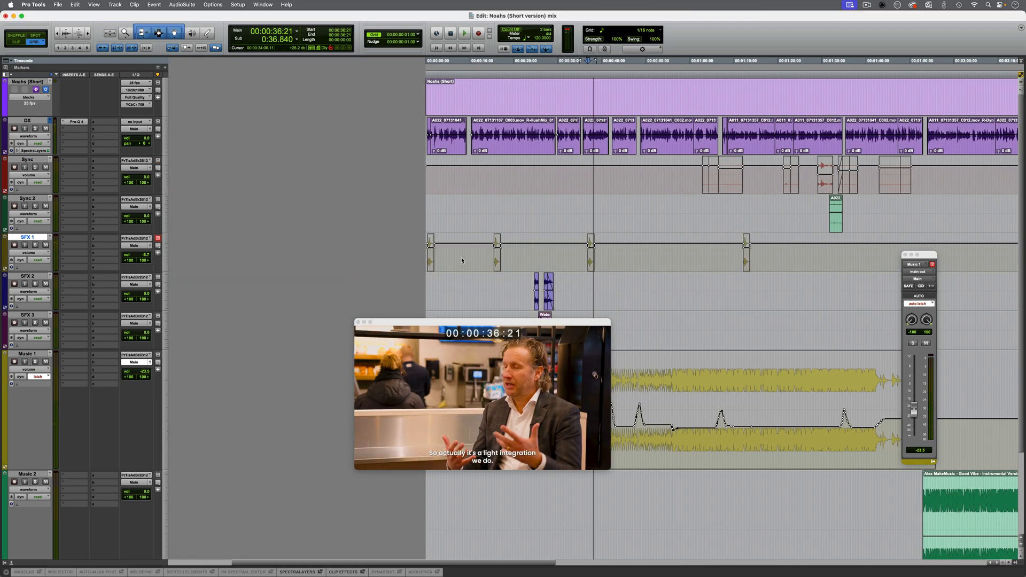
{"action": "left_click", "coordinate": [746, 258]}
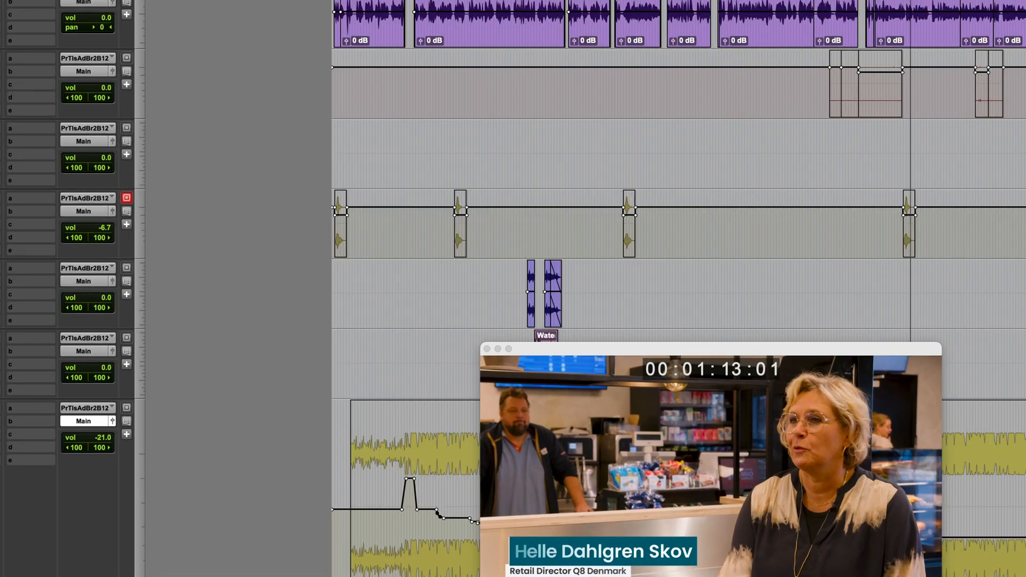
{"action": "key", "text": "Return"}
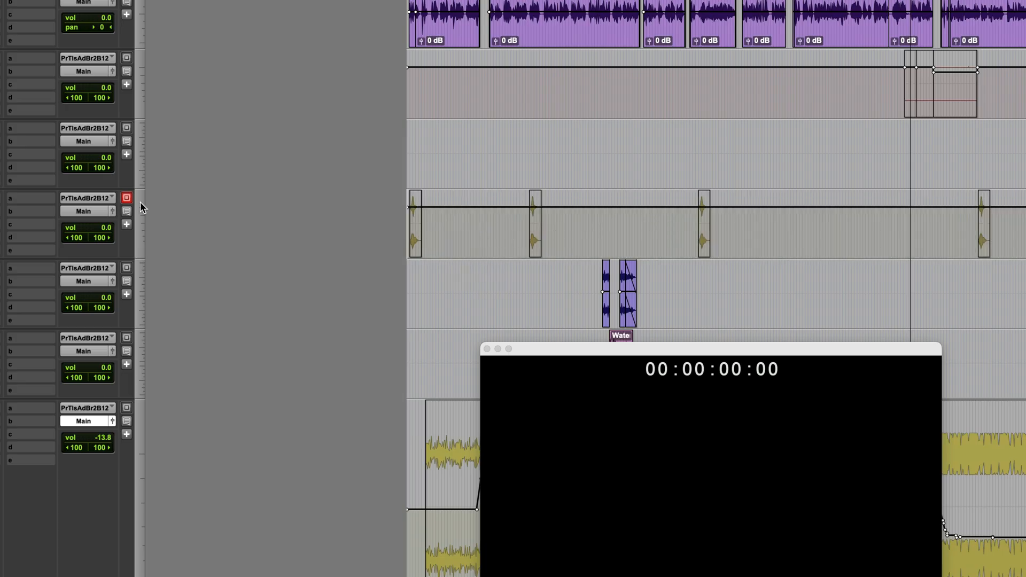
{"action": "left_click_drag", "start_coordinate": [99, 230], "coordinate": [98, 242]}
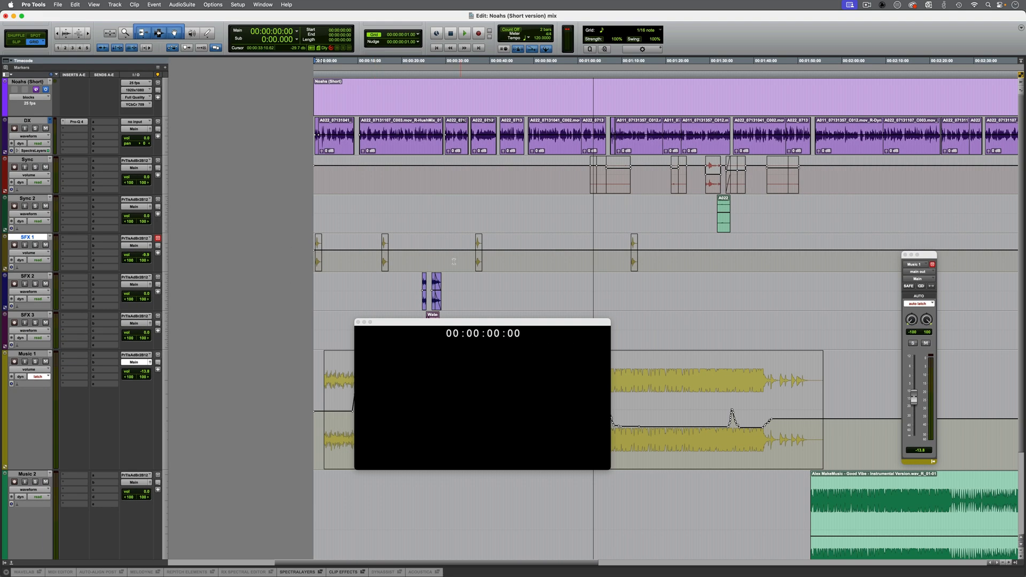
- Play the mix from 00:00:36:21 to judge the whoosh level, moving the video window away from the clips
{"action": "left_click", "coordinate": [476, 252]}
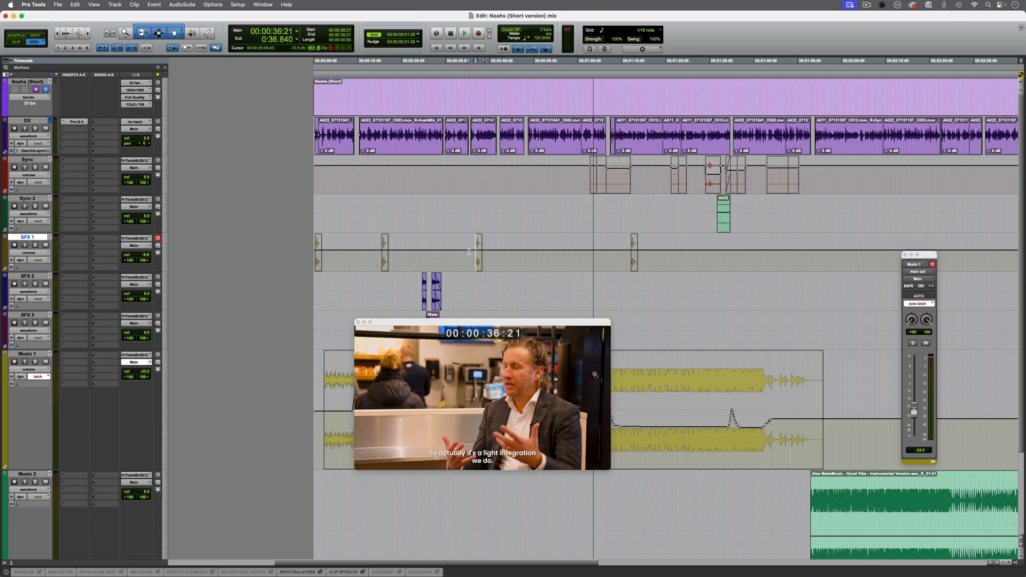
{"action": "key", "text": "space"}
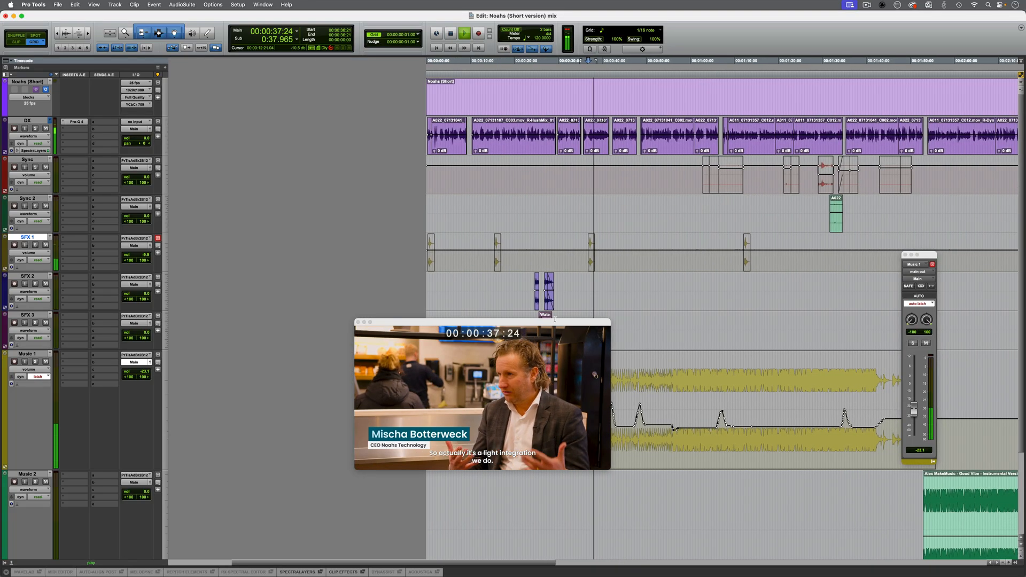
{"action": "left_click_drag", "start_coordinate": [549, 320], "coordinate": [436, 277]}
{"action": "key", "text": "space"}
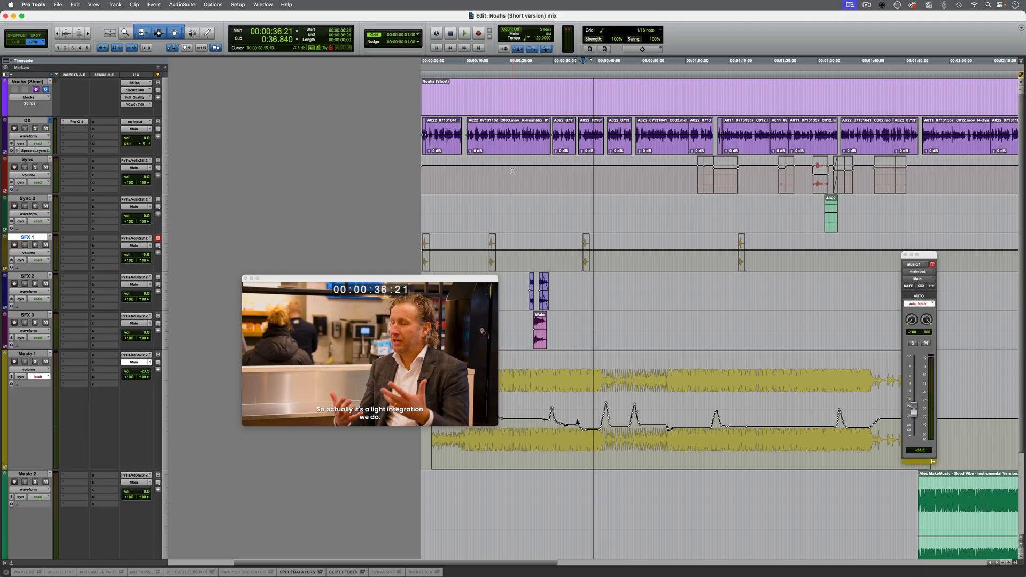
- Insert a mono Pro Compressor after Pro-Q 4 on the DX track and move its window clear of the video
{"action": "left_click", "coordinate": [75, 129]}
{"action": "mouse_move", "coordinate": [106, 129]}
{"action": "mouse_move", "coordinate": [160, 166]}
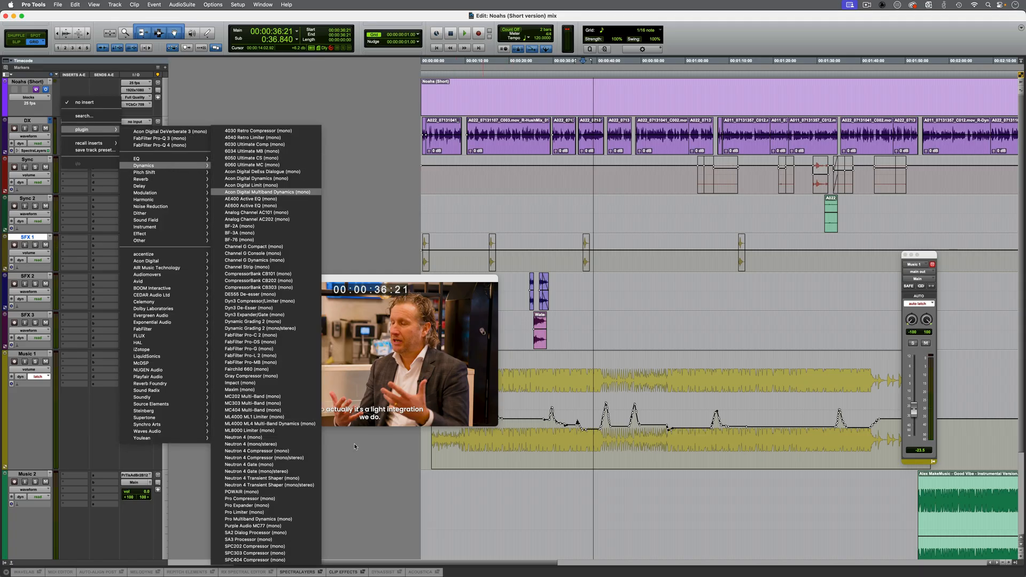
{"action": "left_click", "coordinate": [274, 498]}
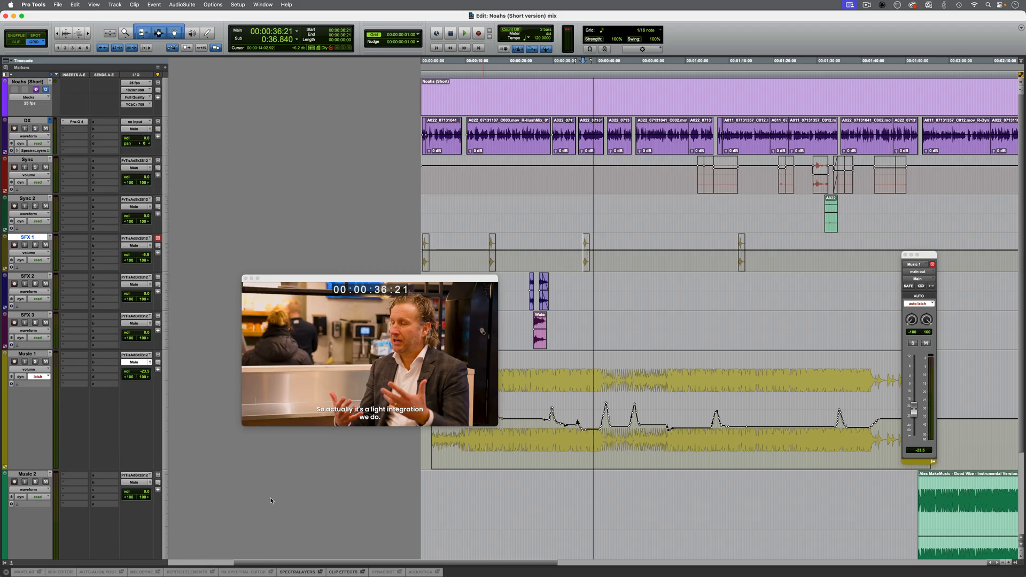
{"action": "left_click_drag", "start_coordinate": [346, 238], "coordinate": [302, 120]}
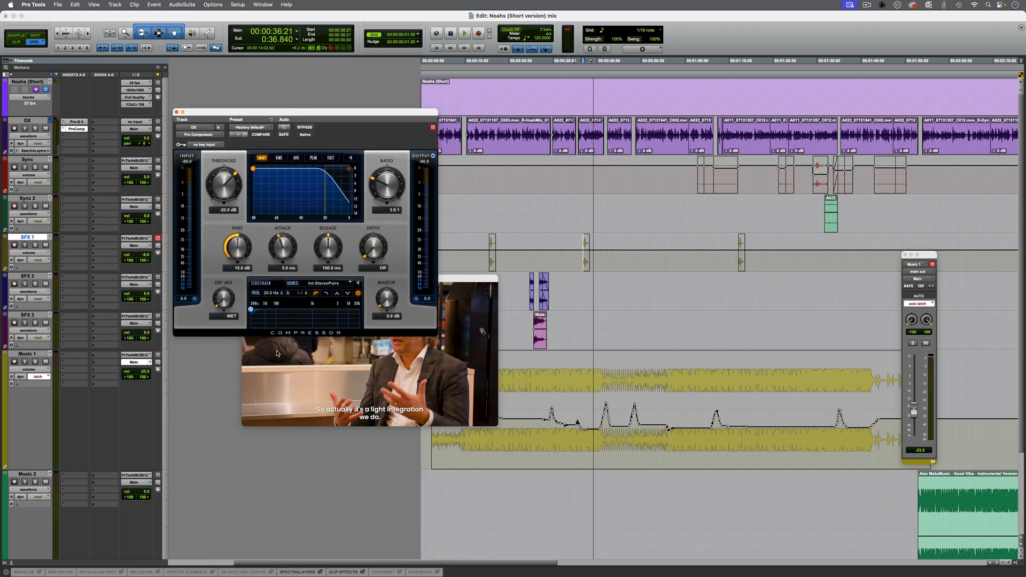
- Open the NUGEN VisLM loudness meter on Master 1, place it clear of the compressor window, and solo the DX track
{"action": "scroll", "coordinate": [195, 511], "scroll_direction": "down", "scroll_amount": 5}
{"action": "left_click", "coordinate": [75, 493]}
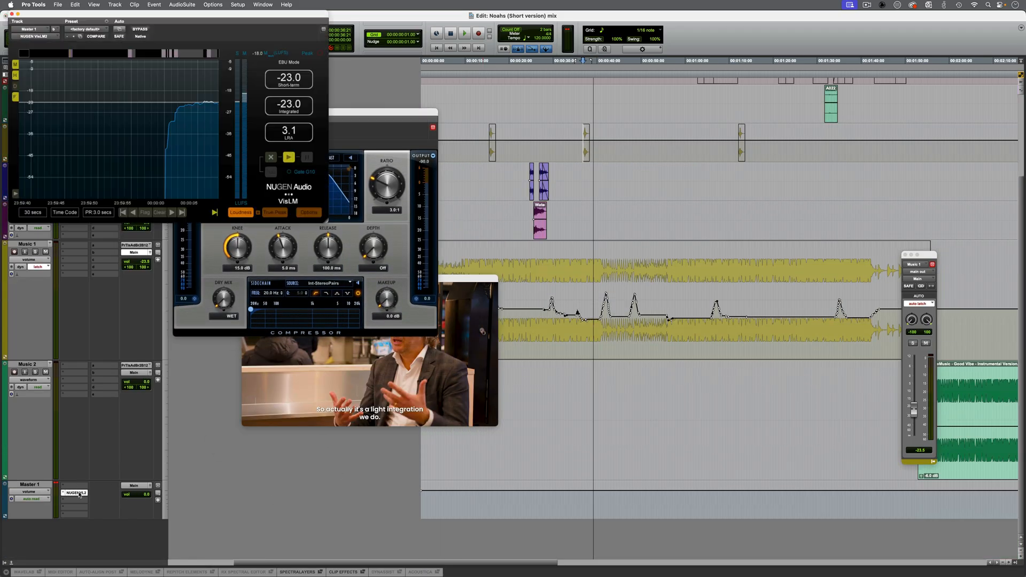
{"action": "left_click_drag", "start_coordinate": [121, 15], "coordinate": [635, 301]}
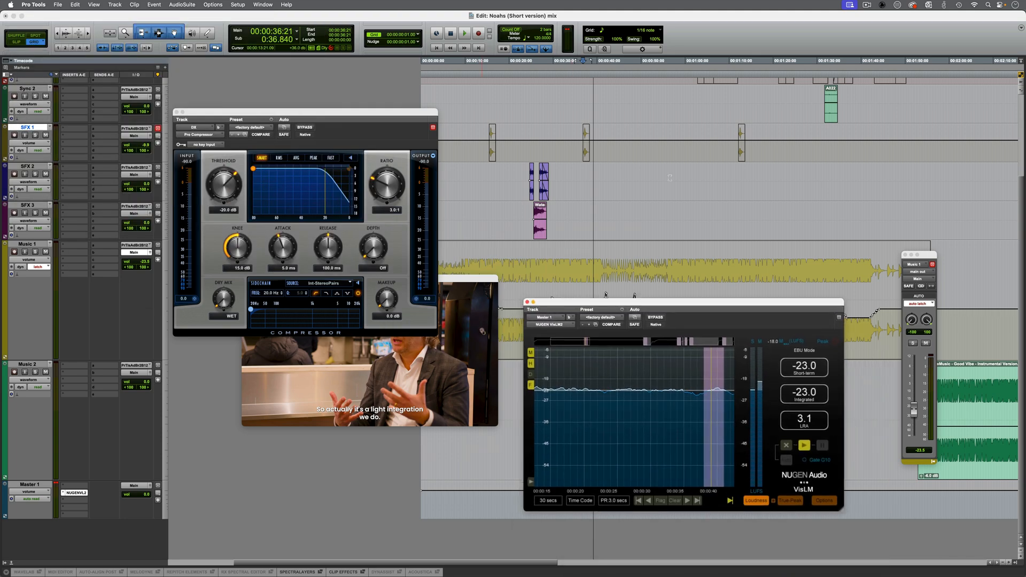
{"action": "scroll", "coordinate": [138, 98], "scroll_direction": "up", "scroll_amount": 5}
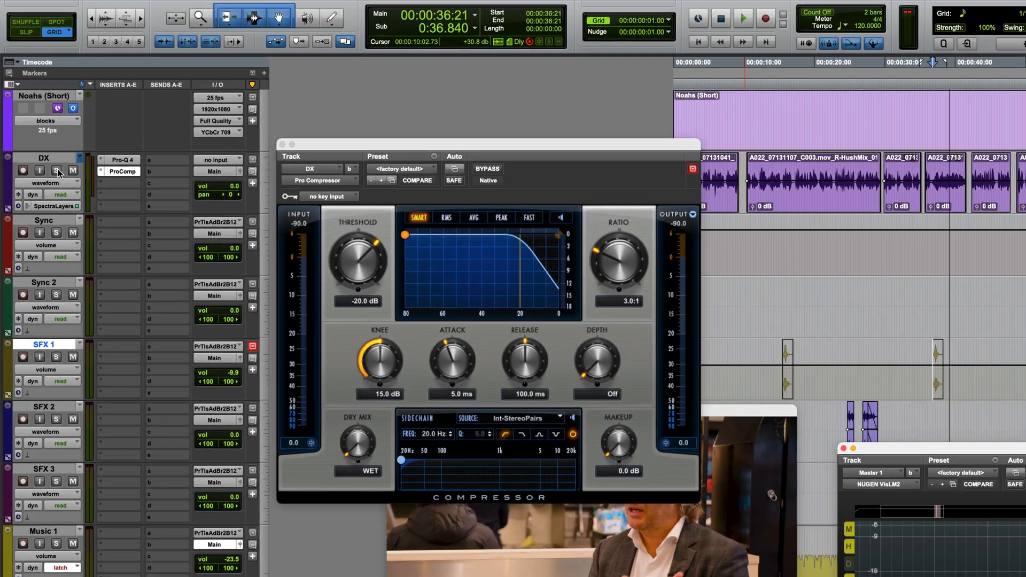
{"action": "left_click", "coordinate": [40, 135]}
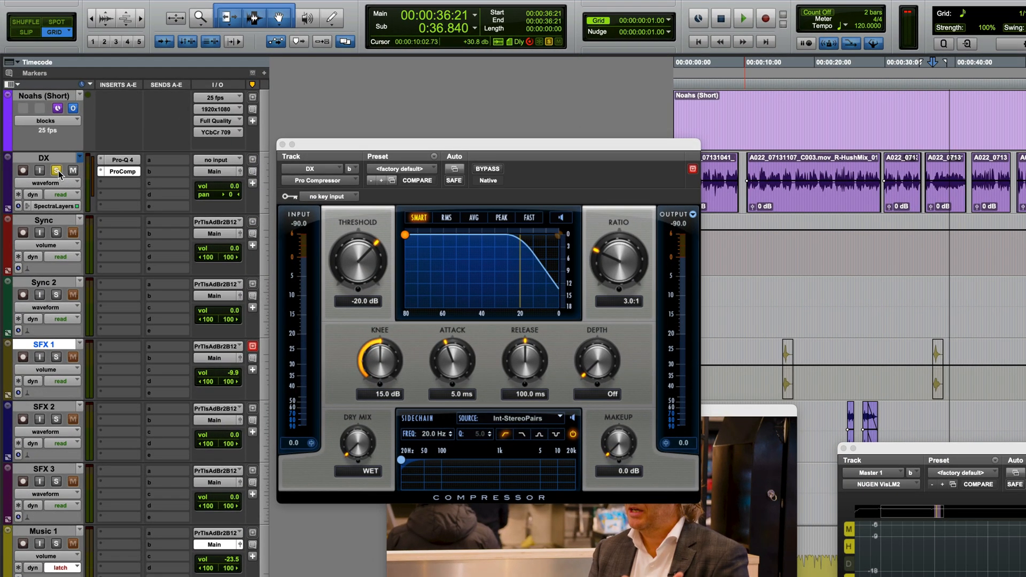
- Set the dialogue compressor's knee to 6.0 dB and ratio to 2.8:1, and move its window away from the DX clips
{"action": "left_click", "coordinate": [384, 395]}
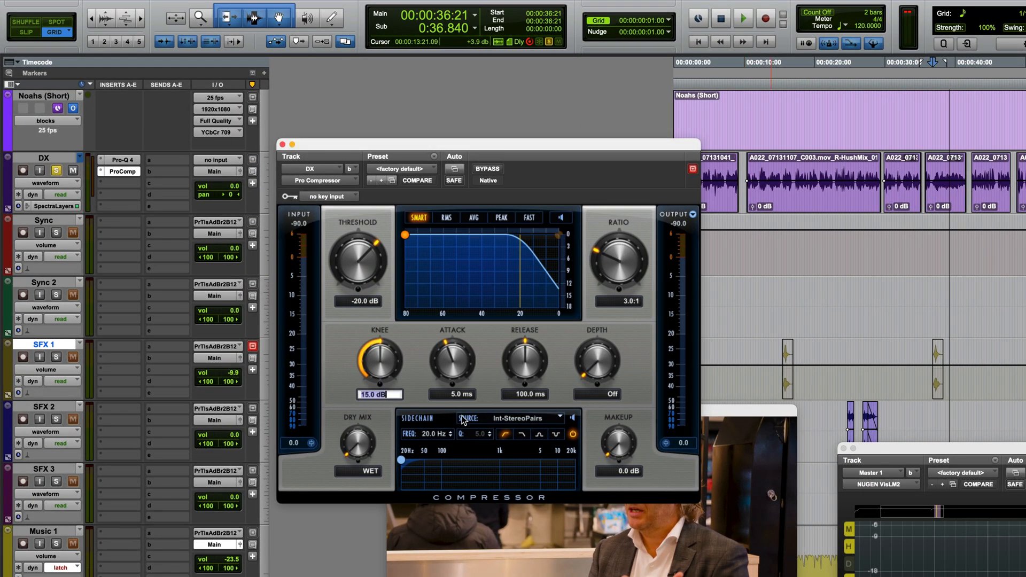
{"action": "type", "text": "5"}
{"action": "key", "text": "Return"}
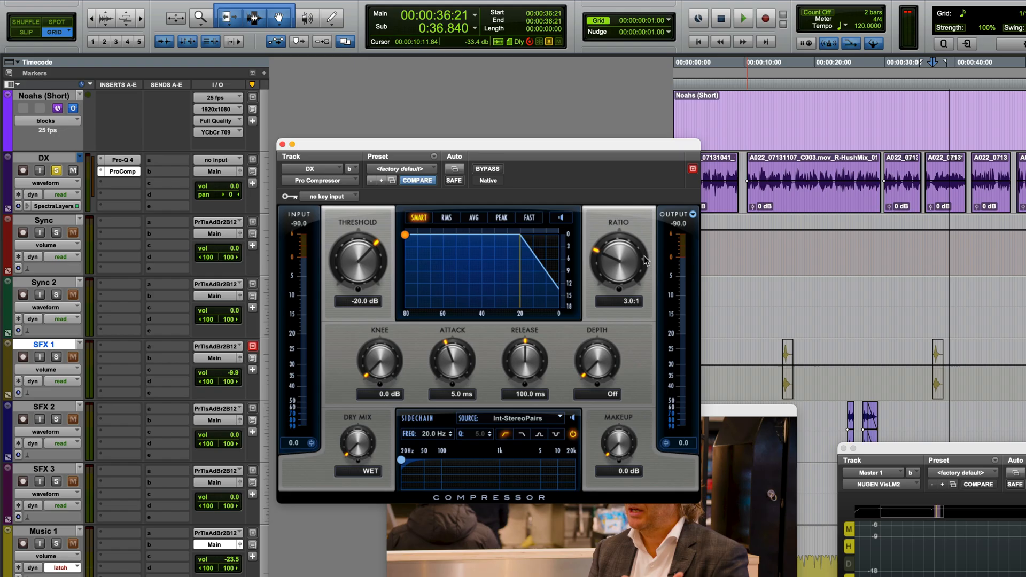
{"action": "left_click_drag", "start_coordinate": [372, 373], "coordinate": [370, 347]}
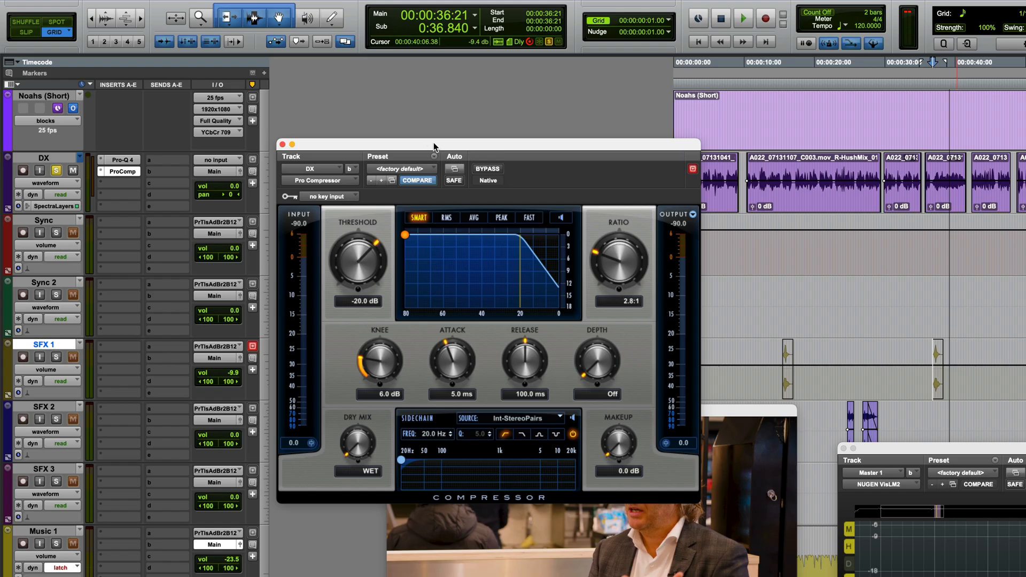
{"action": "left_click_drag", "start_coordinate": [434, 147], "coordinate": [361, 78]}
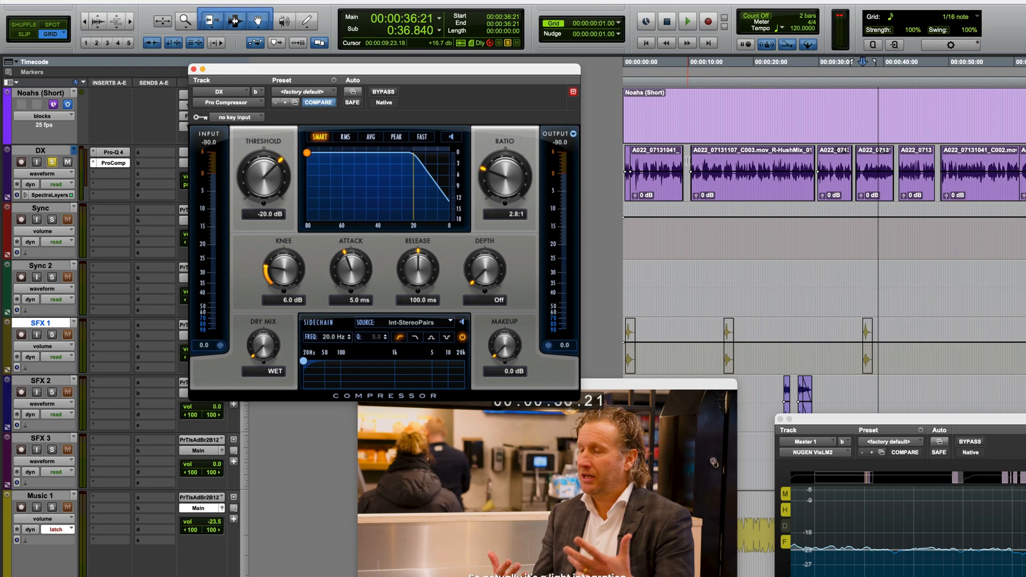
- Play the soloed dialogue from 00:00:10:10 and set the compressor threshold to -17.9 dB and makeup gain to 1.7 dB
{"action": "left_click", "coordinate": [690, 161]}
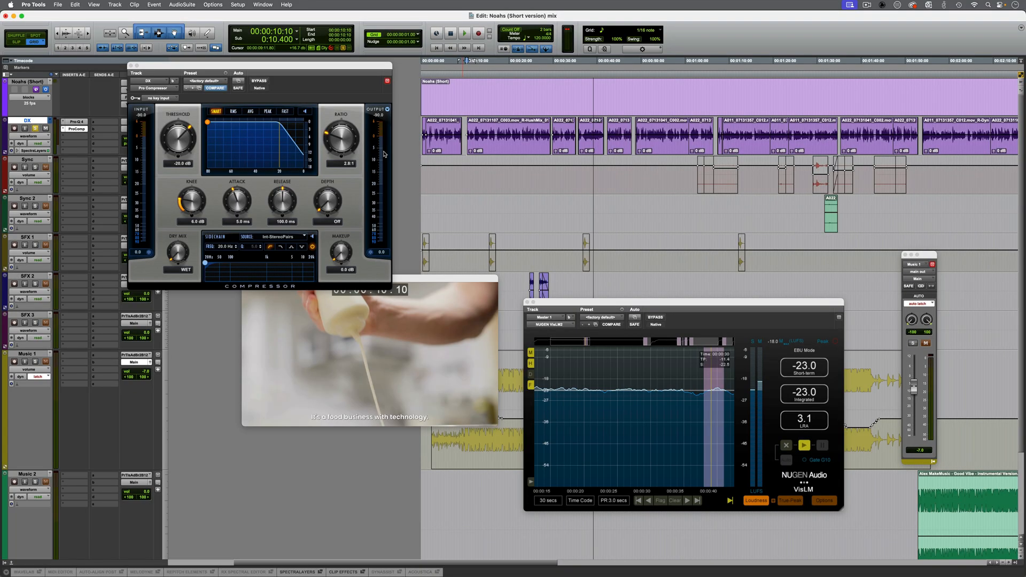
{"action": "key", "text": "space"}
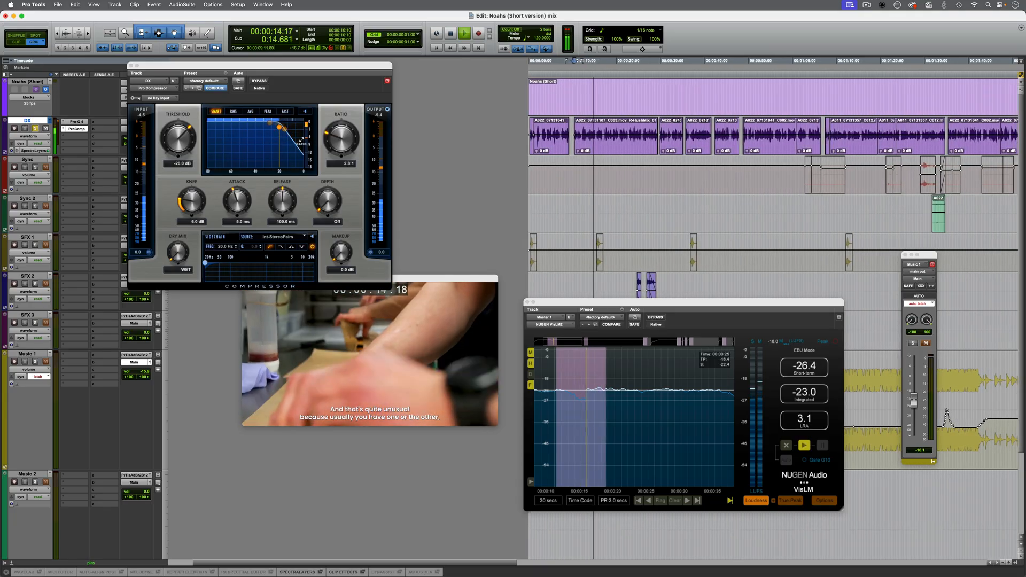
{"action": "left_click_drag", "start_coordinate": [177, 144], "coordinate": [178, 139]}
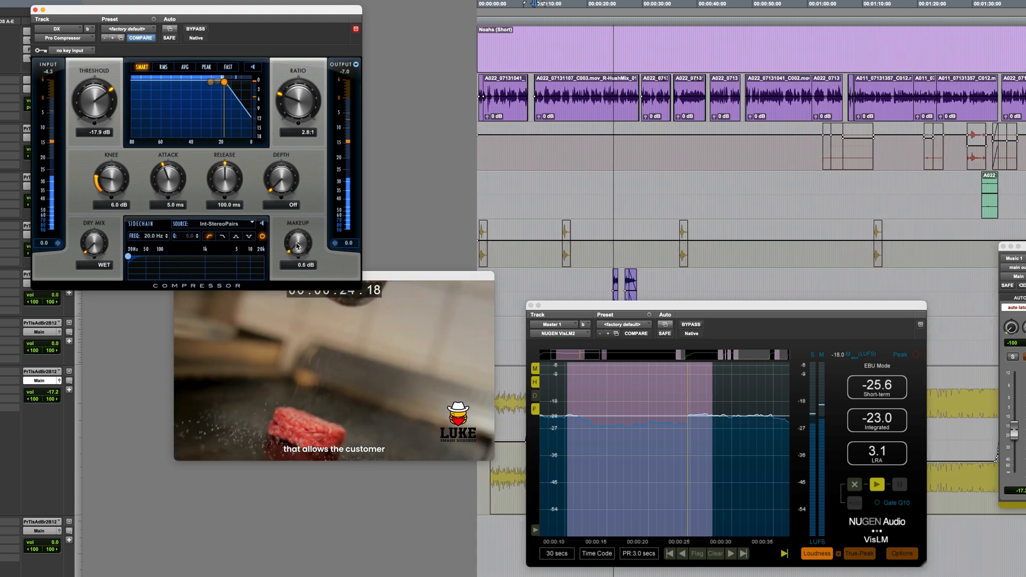
{"action": "left_click_drag", "start_coordinate": [299, 248], "coordinate": [299, 244]}
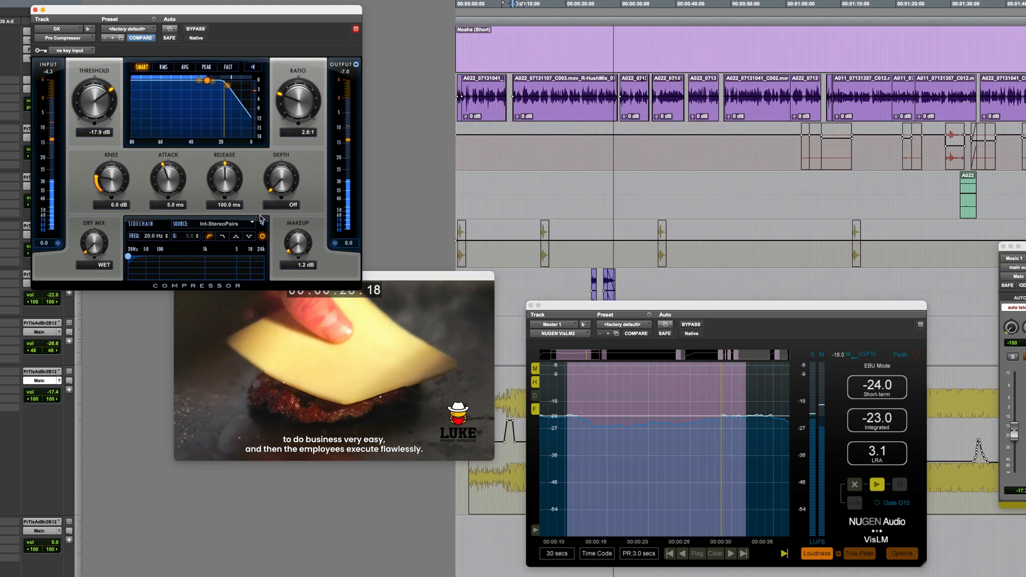
{"action": "left_click_drag", "start_coordinate": [295, 251], "coordinate": [294, 248]}
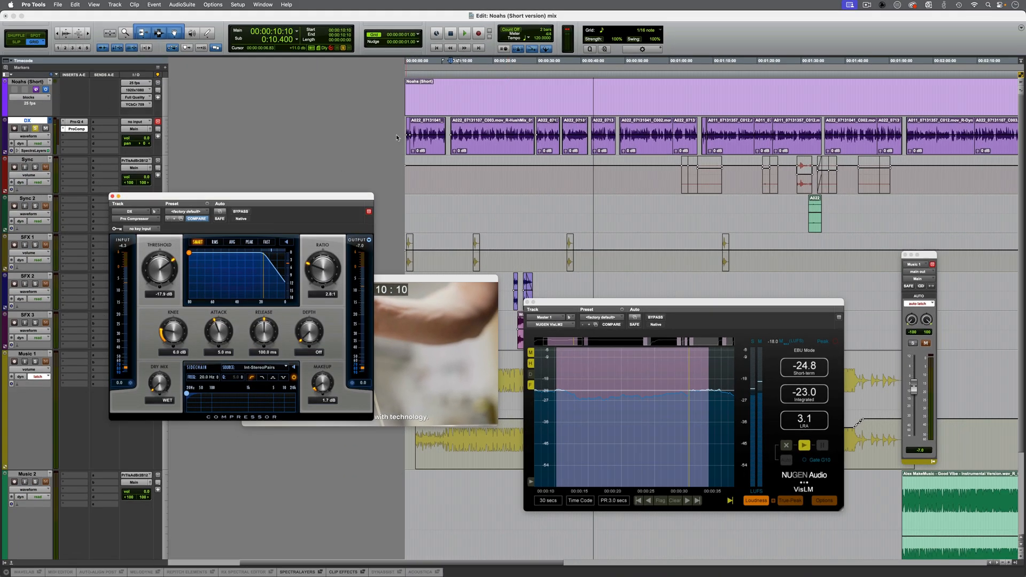
- Select the DX track from the session start through its last clip and bounce it offline as the WAV file Noahs (Short version) mix
{"action": "key", "text": "r"}
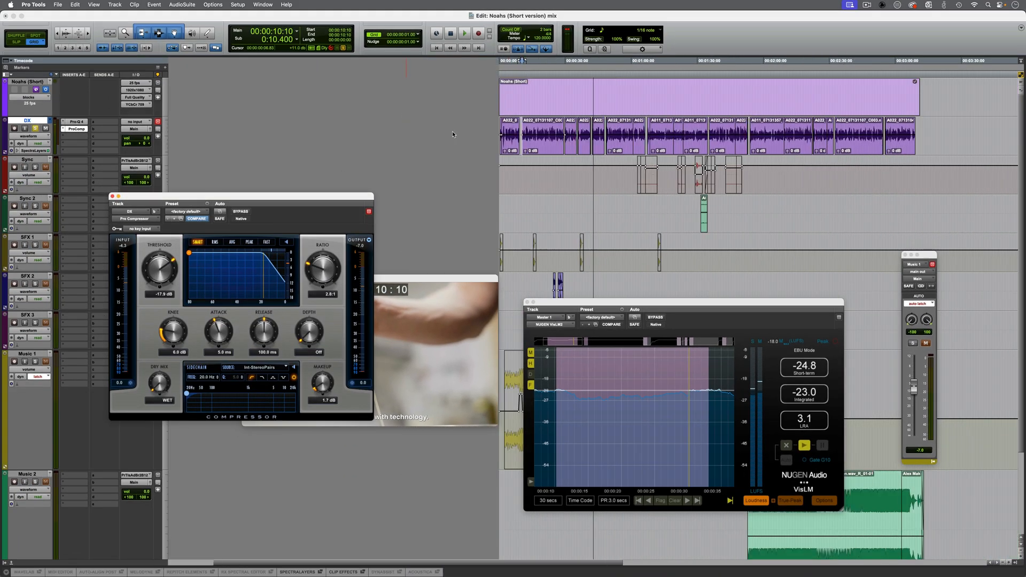
{"action": "left_click", "coordinate": [896, 151]}
{"action": "key", "text": "shift+Return"}
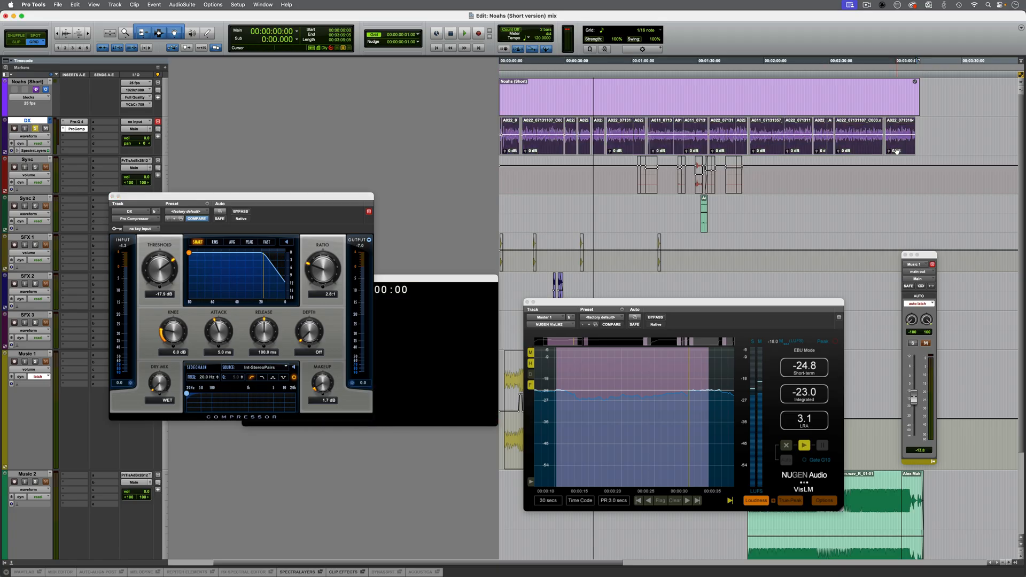
{"action": "key", "text": "super+alt+b"}
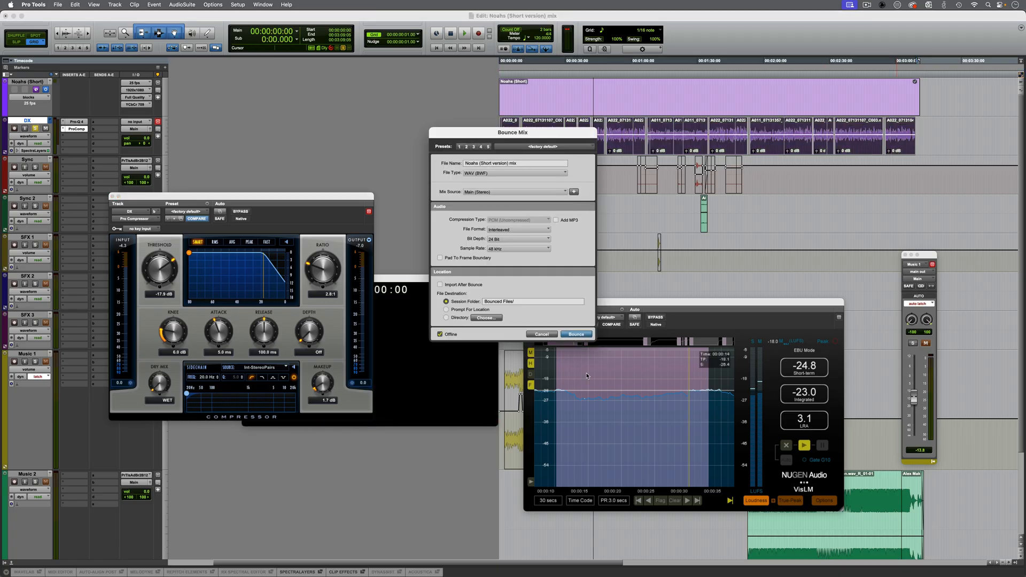
{"action": "left_click", "coordinate": [575, 334]}
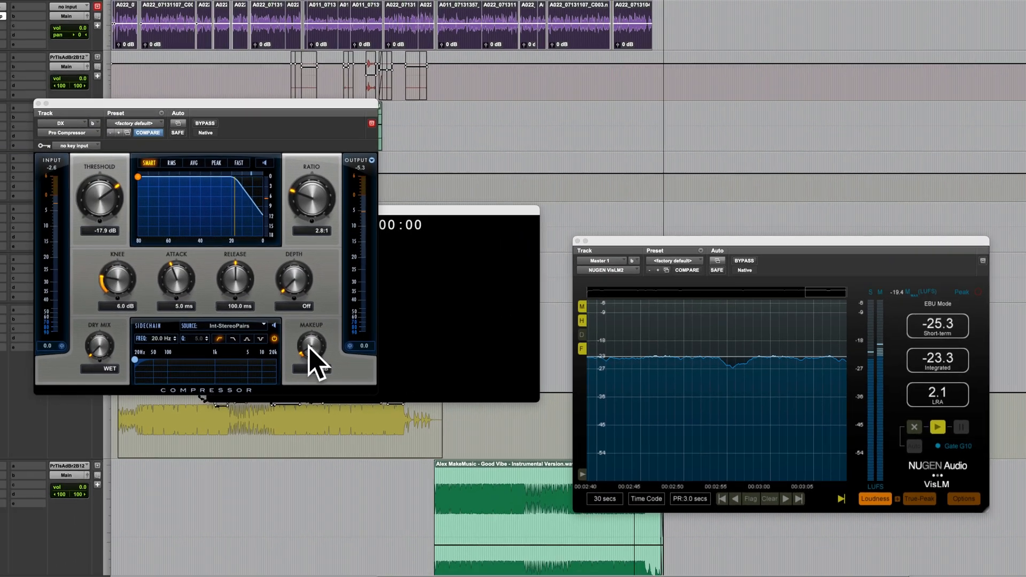
- Set the dialogue compressor's makeup gain to 2.0 dB
{"action": "left_click", "coordinate": [209, 389]}
{"action": "type", "text": "2"}
{"action": "key", "text": "Return"}
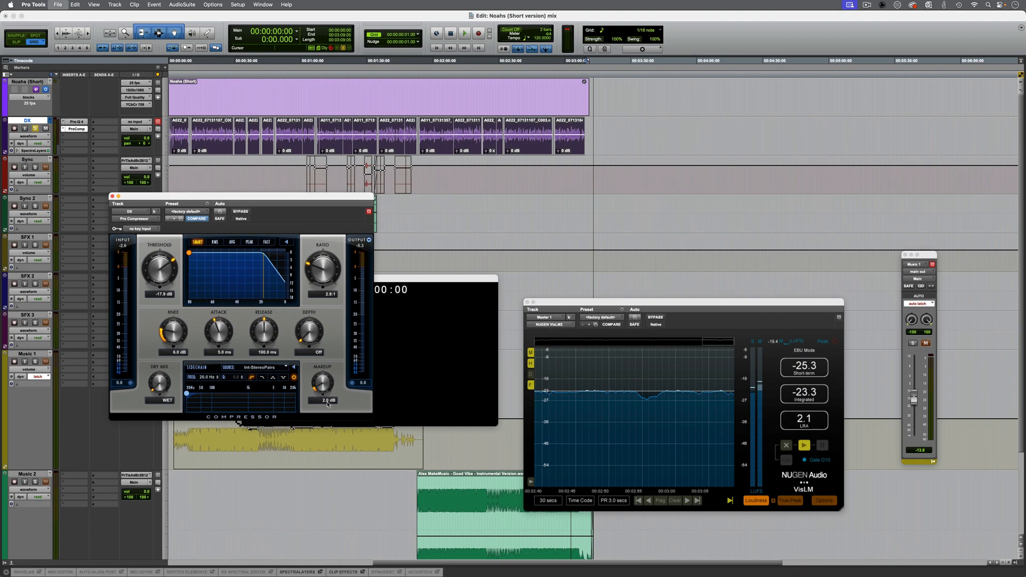
- Bounce the soloed dialogue again as Noahs (Short version) mix, replacing the existing WAV file
{"action": "key", "text": "alt+super+b"}
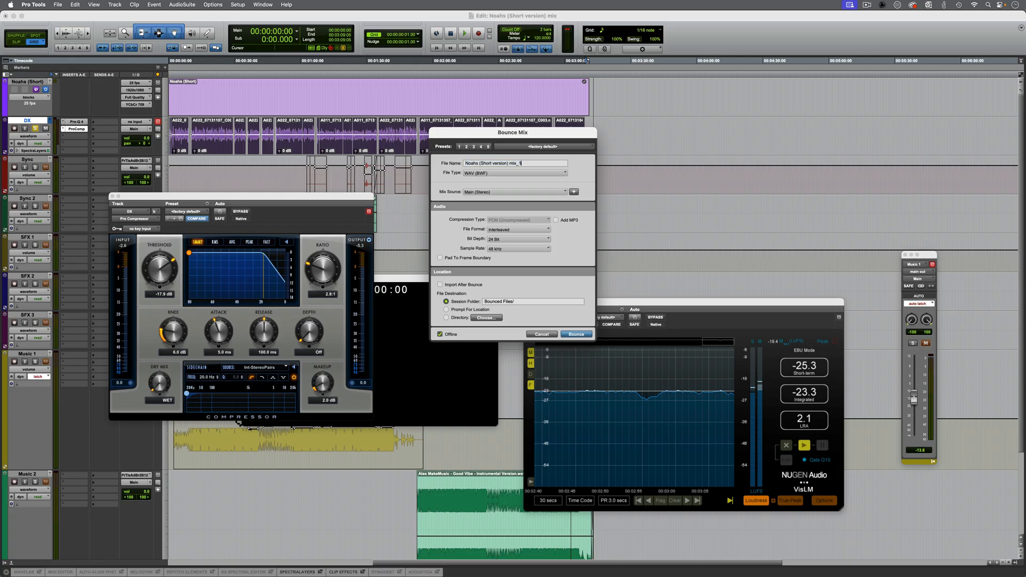
{"action": "key", "text": "Return"}
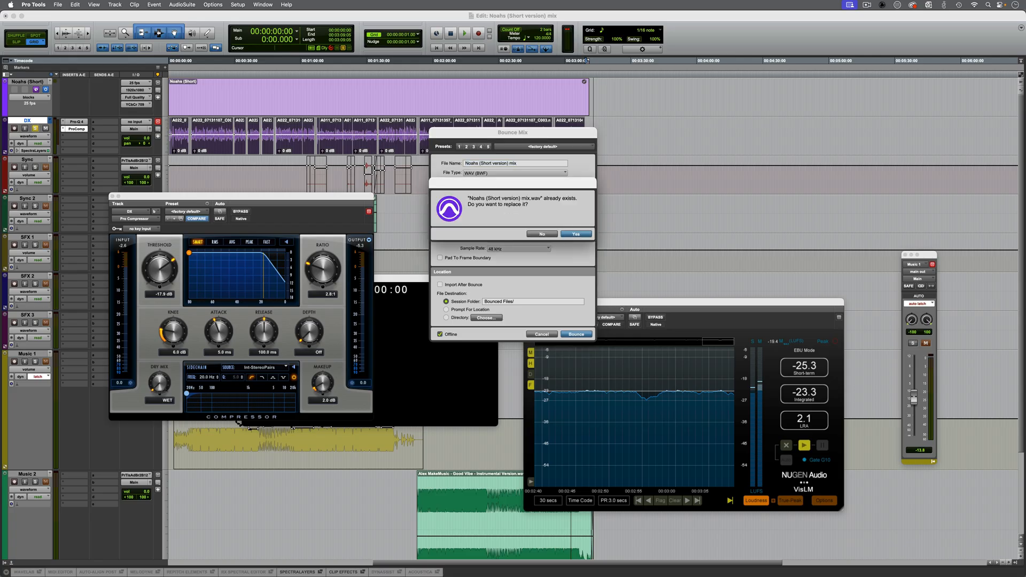
{"action": "key", "text": "Return"}
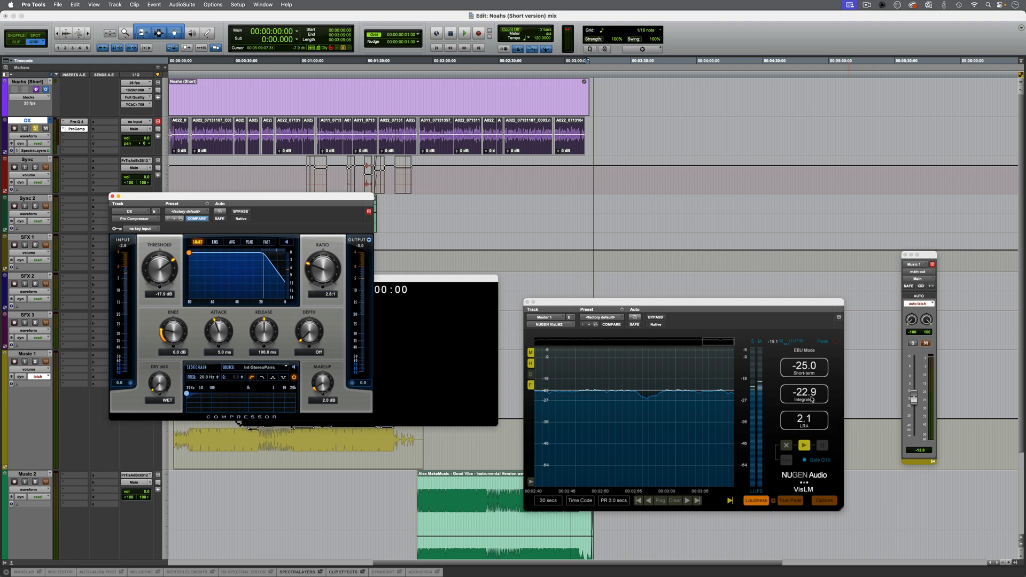
- Unsolo DX, return to the session start, and close the compressor and VisLM windows
{"action": "left_click", "coordinate": [36, 129]}
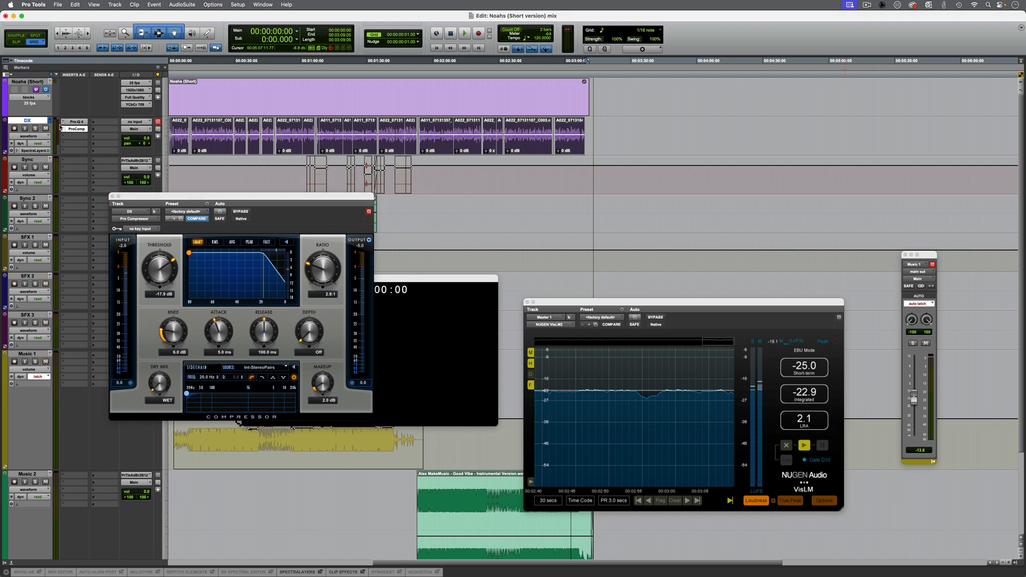
{"action": "key", "text": "Return"}
{"action": "left_click", "coordinate": [111, 197]}
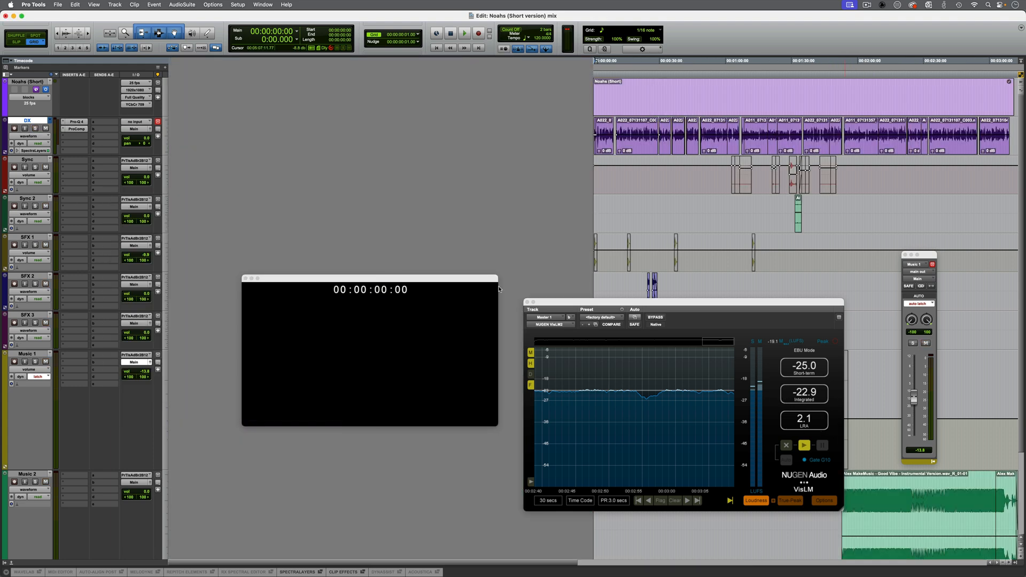
{"action": "left_click", "coordinate": [526, 302]}
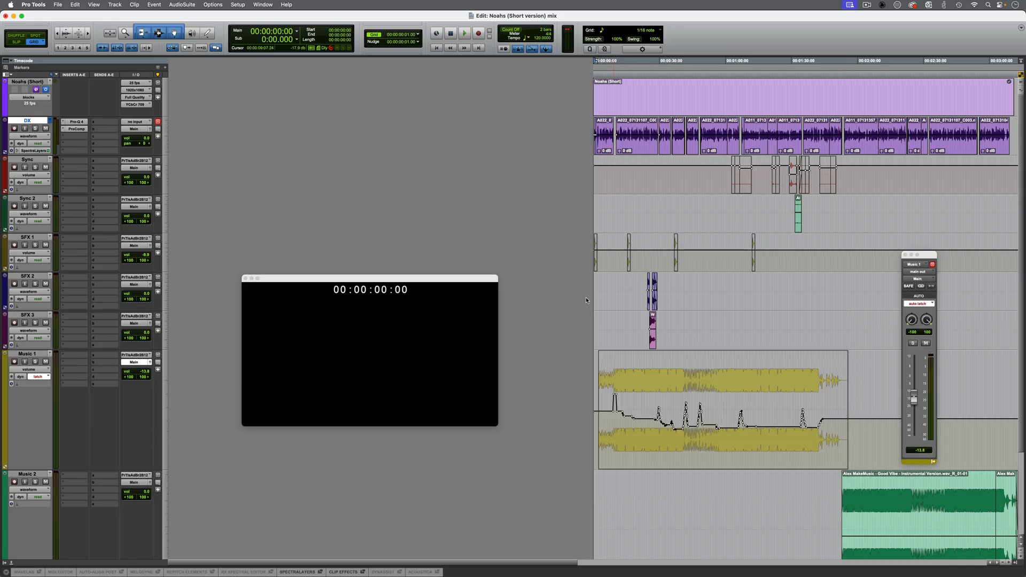
{"action": "scroll", "coordinate": [586, 301], "scroll_direction": "down", "scroll_amount": 4}
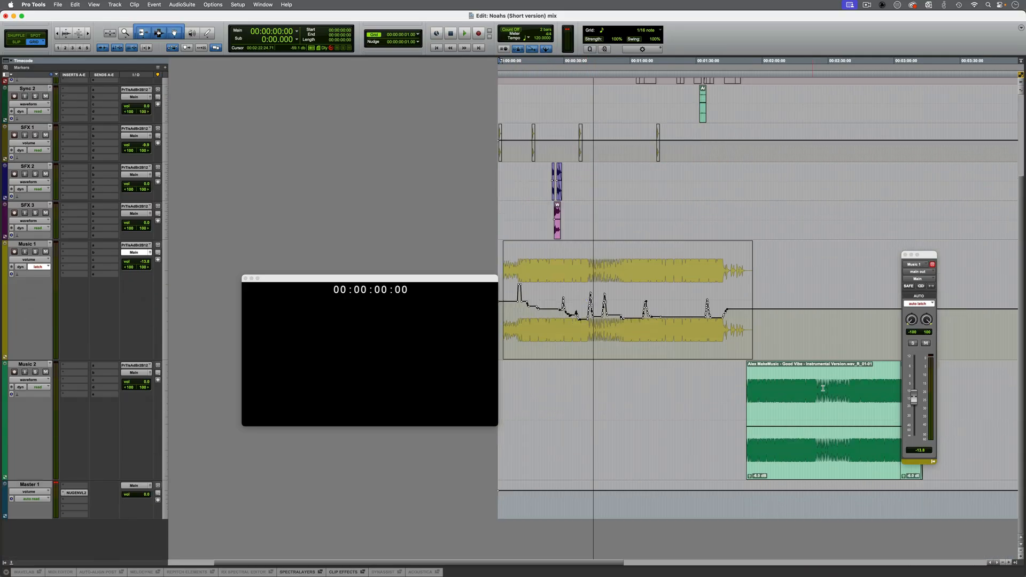
- Put the Music 2 track in latch automation mode and switch its track view from waveform to volume
{"action": "left_click", "coordinate": [737, 390]}
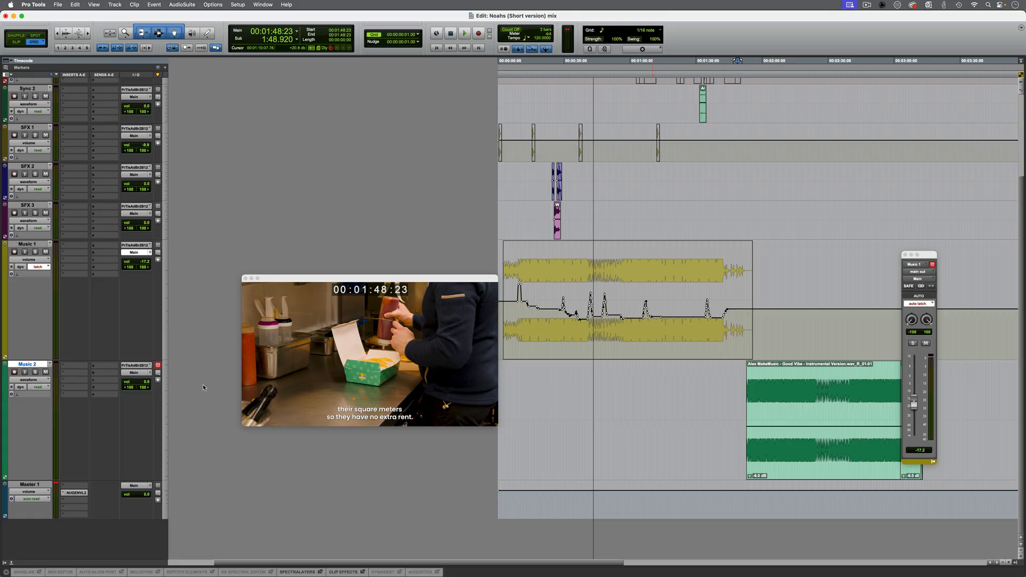
{"action": "left_click", "coordinate": [39, 388]}
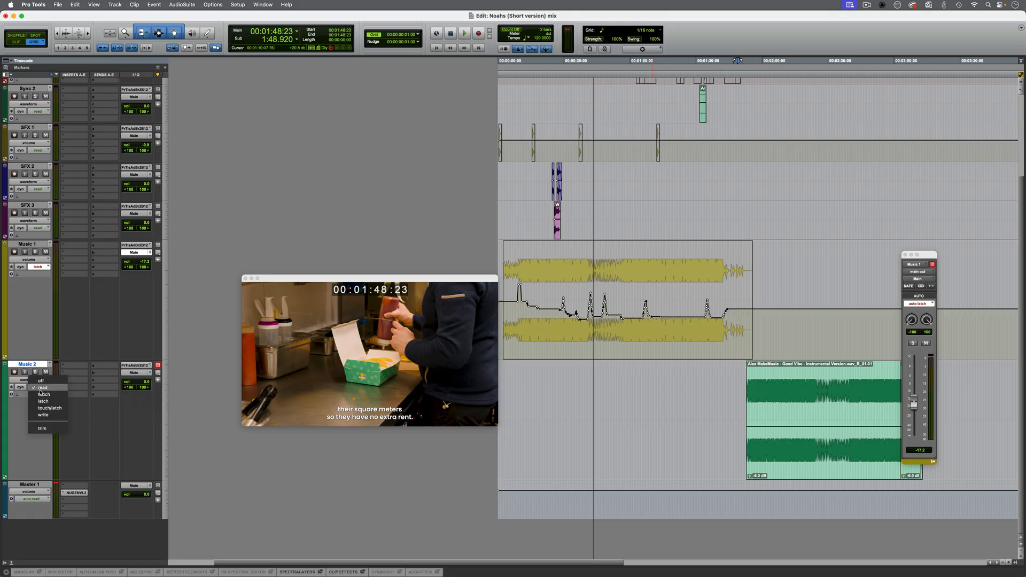
{"action": "left_click", "coordinate": [43, 401]}
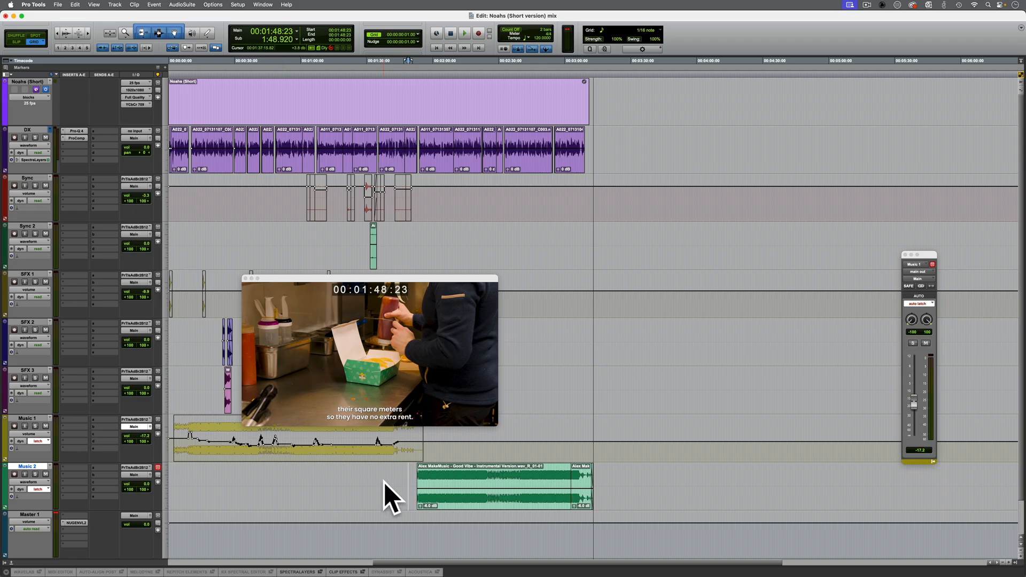
{"action": "left_click", "coordinate": [470, 487]}
{"action": "key", "text": "super+bracketright"}
{"action": "key", "text": "super+bracketright"}
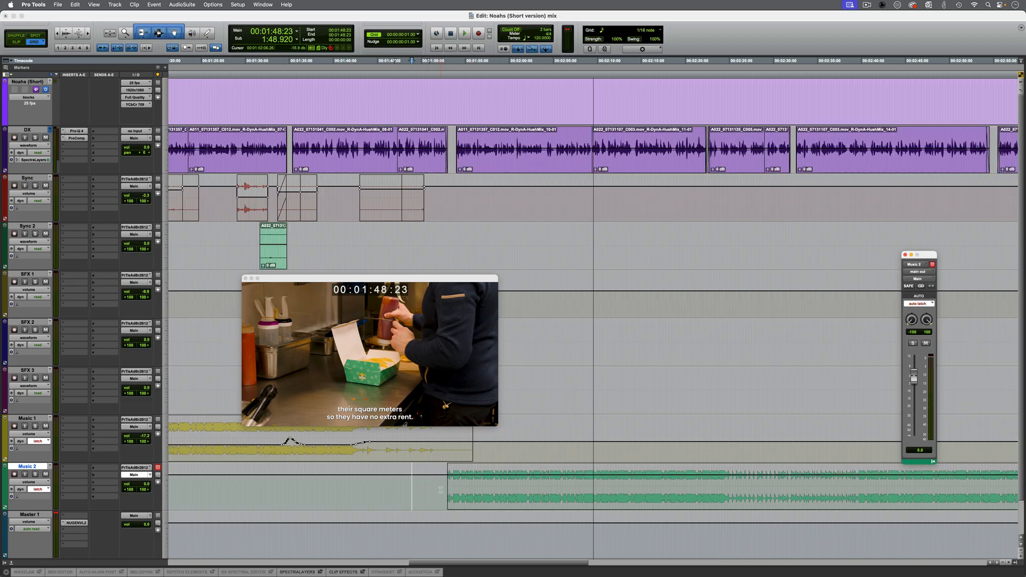
{"action": "left_click", "coordinate": [426, 487]}
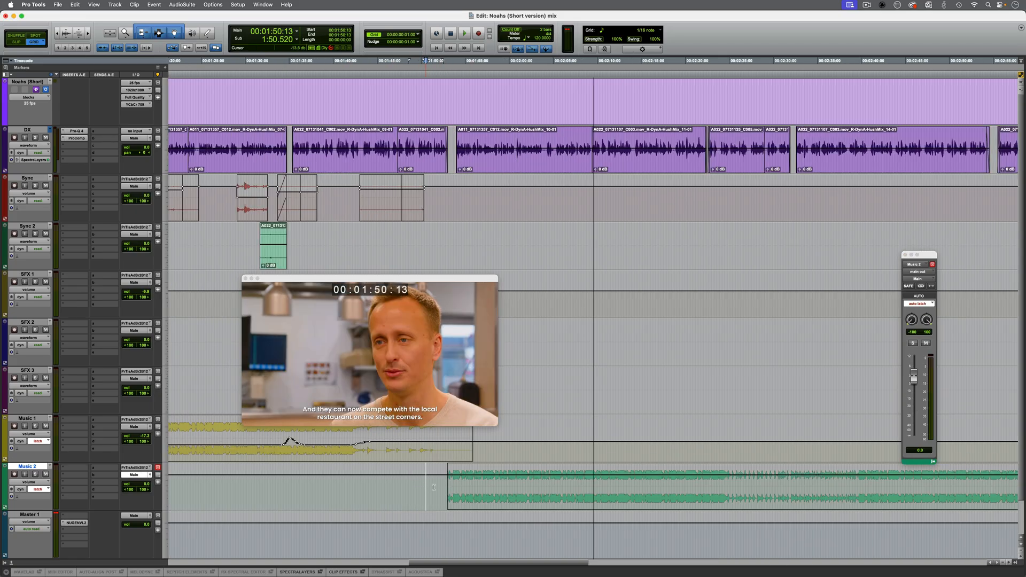
{"action": "key", "text": "space"}
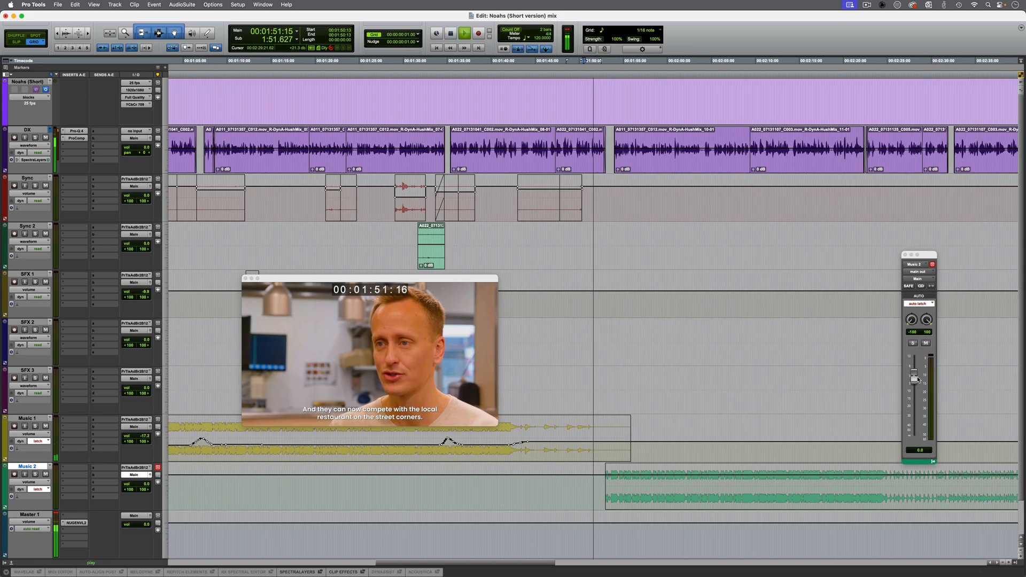
{"action": "left_click_drag", "start_coordinate": [913, 379], "coordinate": [913, 389]}
{"action": "key", "text": "space"}
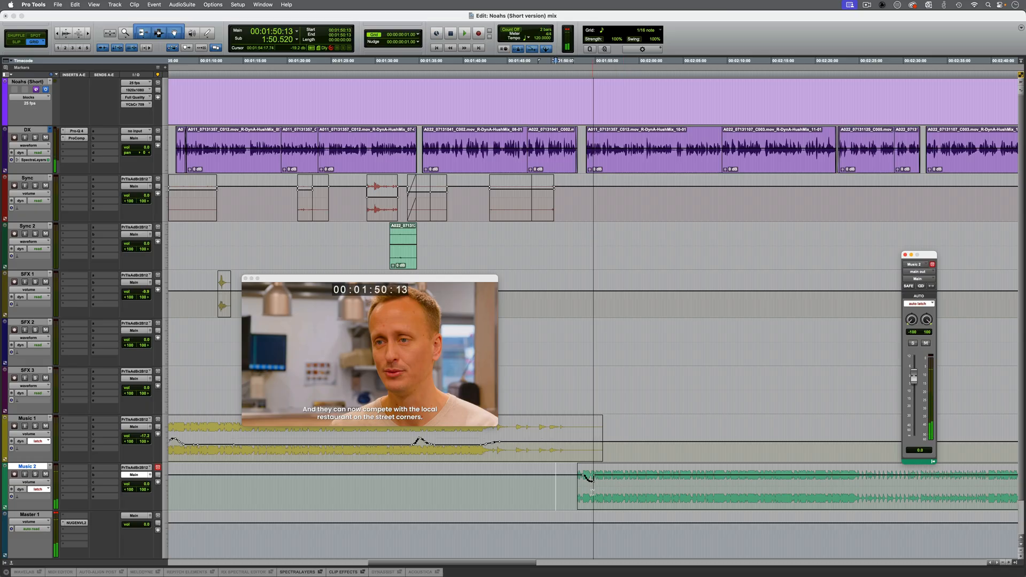
{"action": "left_click_drag", "start_coordinate": [913, 375], "coordinate": [914, 385]}
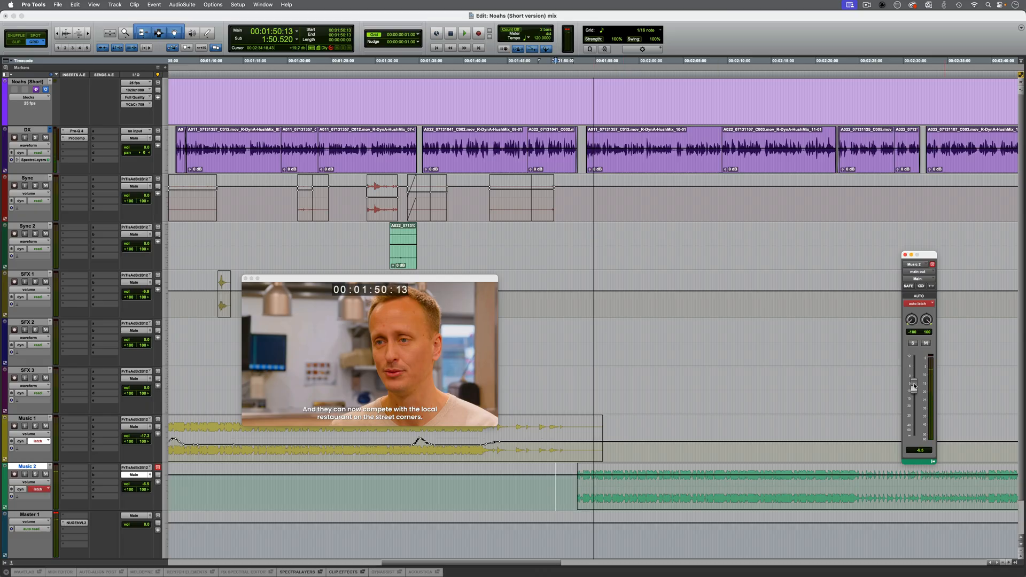
{"action": "key", "text": "space"}
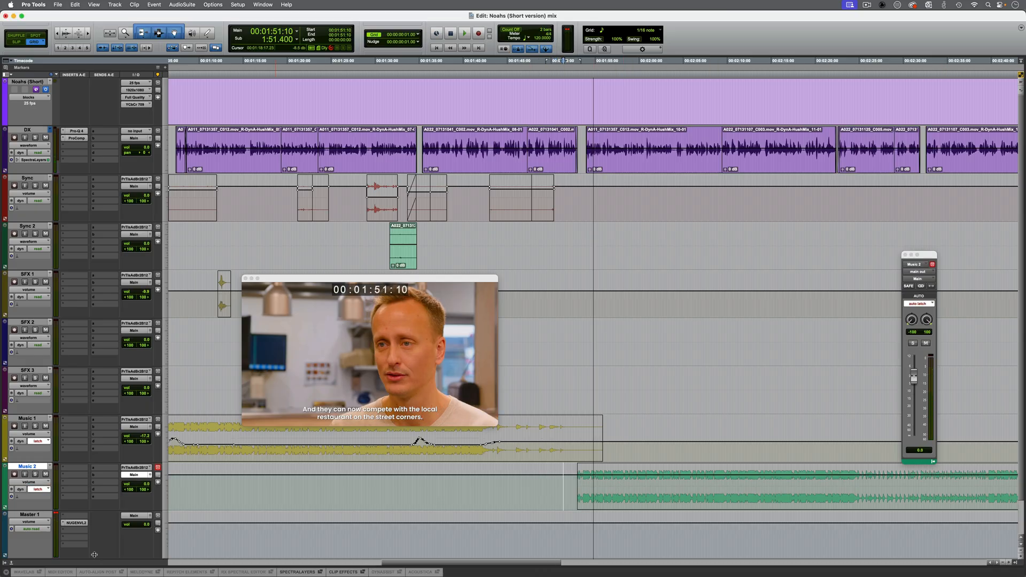
- Open the VisLM meter on Master 1 and write automation easing Music 2's volume down to about -21.8 dB under the dialogue
{"action": "left_click", "coordinate": [76, 521]}
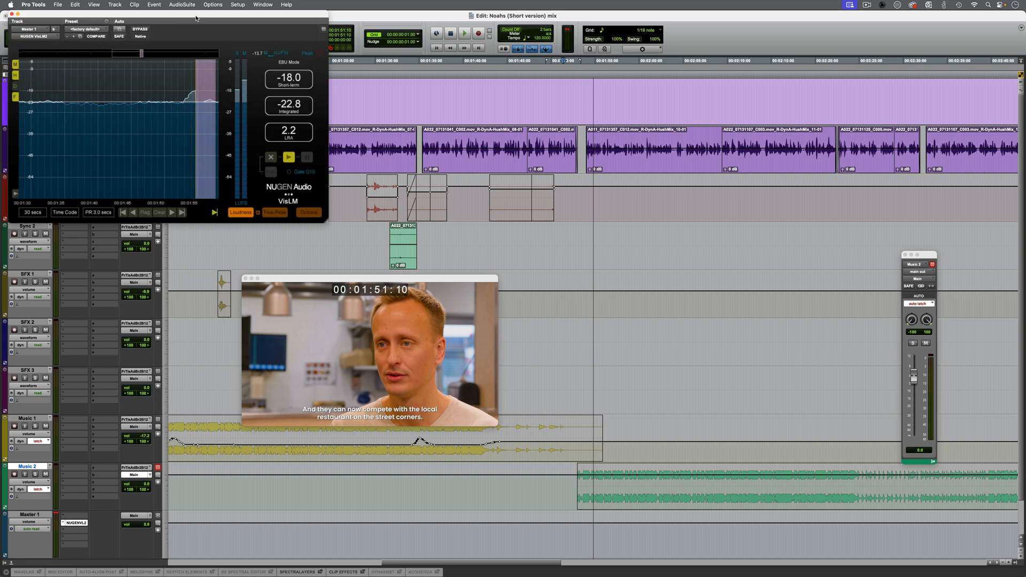
{"action": "left_click_drag", "start_coordinate": [189, 23], "coordinate": [275, 60]}
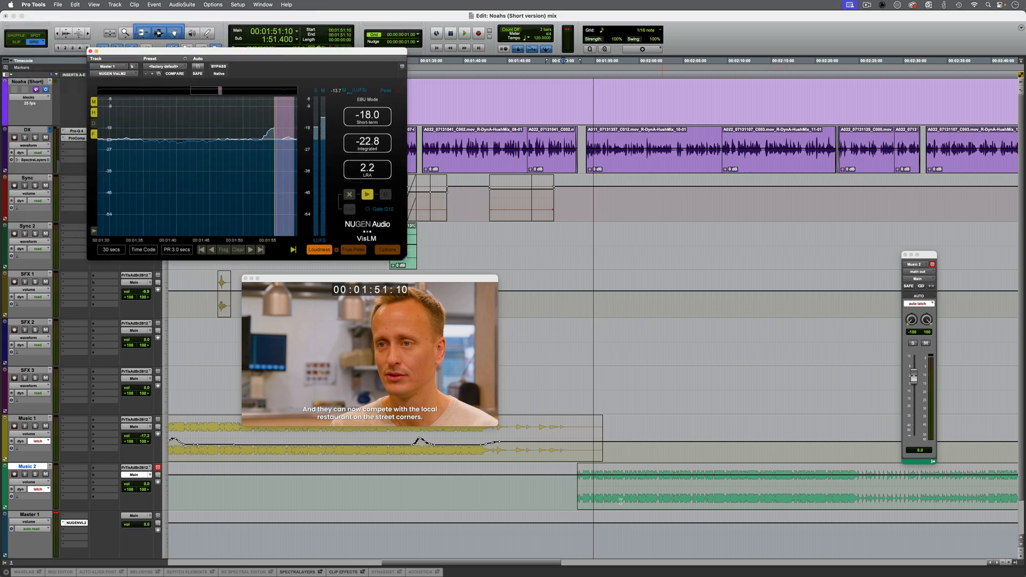
{"action": "key", "text": "space"}
{"action": "left_click_drag", "start_coordinate": [914, 377], "coordinate": [912, 407]}
{"action": "left_click_drag", "start_coordinate": [912, 410], "coordinate": [912, 412]}
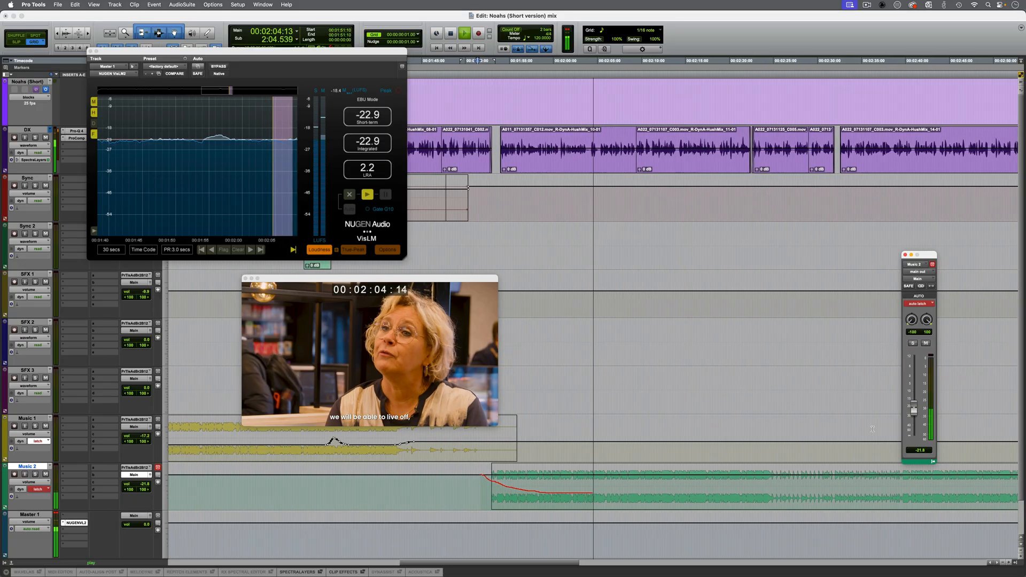
{"action": "key", "text": "space"}
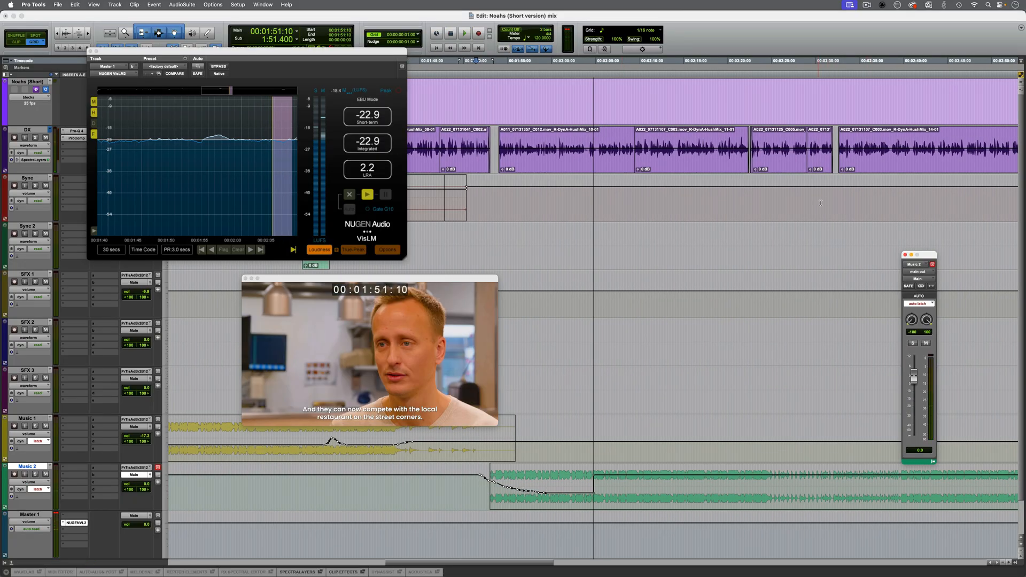
- Extend Music 2's lowered level of -21.8 dB from 02:04:15 to the end of the track
{"action": "left_click", "coordinate": [822, 201]}
{"action": "key", "text": "super+bracketright"}
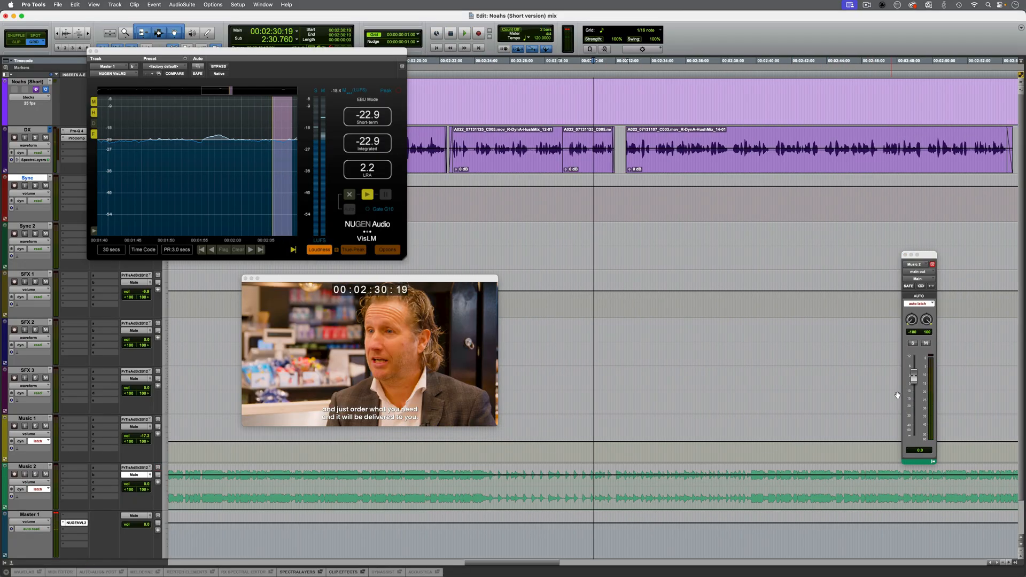
{"action": "key", "text": "super+bracketleft"}
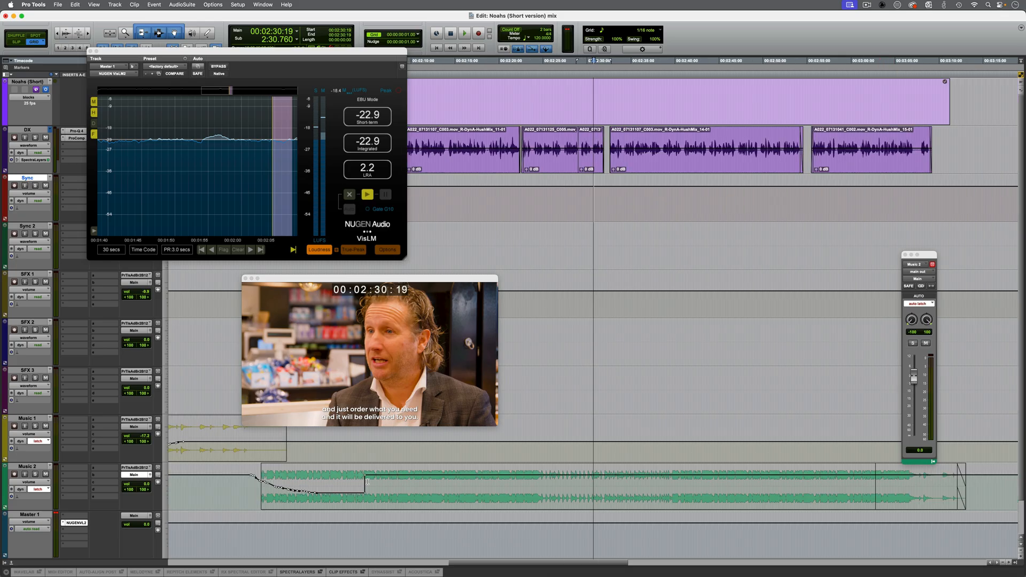
{"action": "left_click", "coordinate": [363, 483]}
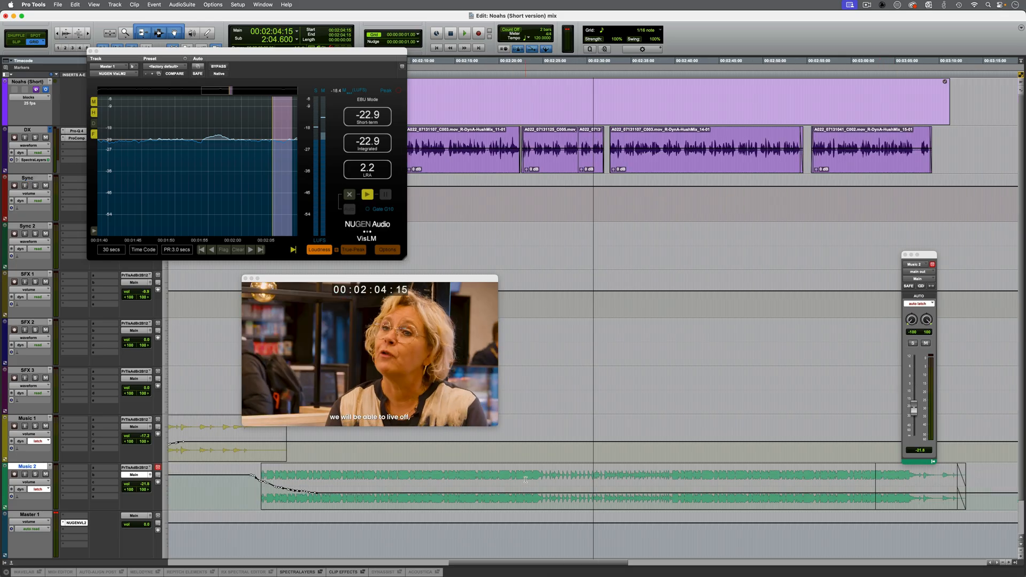
- Write a short Music 2 volume swell in the dialogue gap at about 02:32, bringing the level back down under the next line
{"action": "key", "text": "super+bracketright"}
{"action": "key", "text": "super+bracketright"}
{"action": "key", "text": "super+bracketleft"}
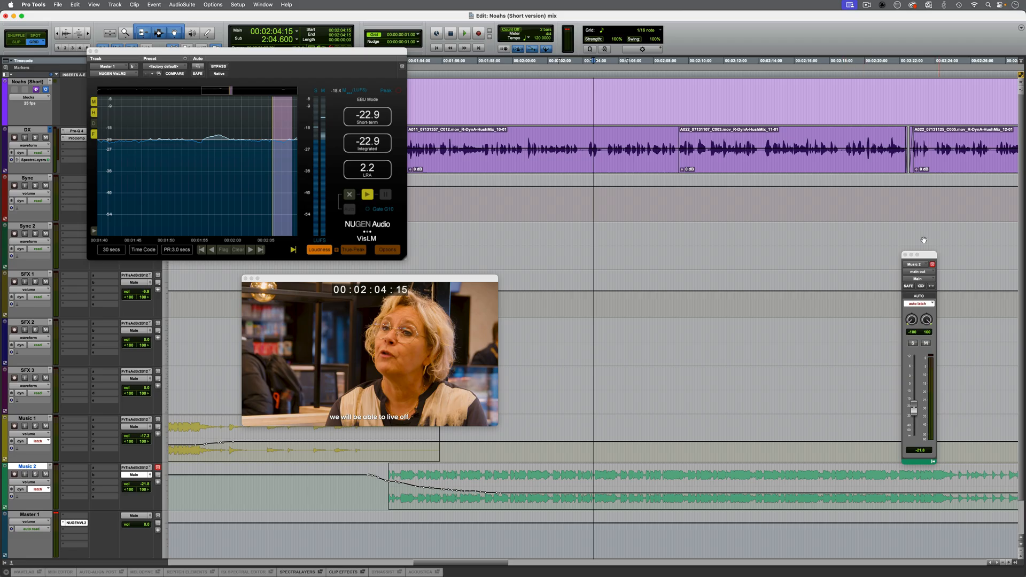
{"action": "scroll", "coordinate": [908, 213], "scroll_direction": "right", "scroll_amount": 5}
{"action": "left_click", "coordinate": [792, 199]}
{"action": "key", "text": "space"}
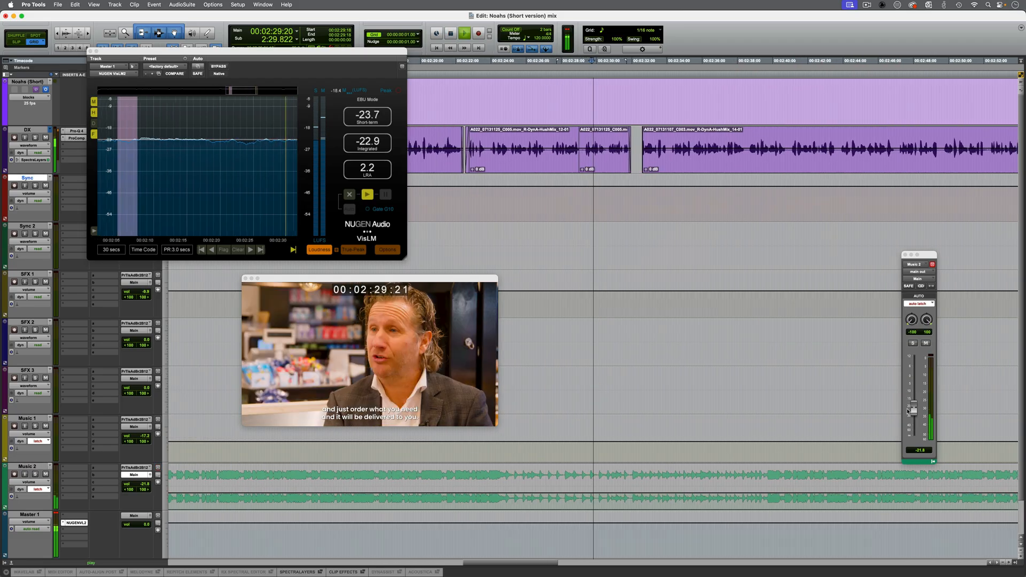
{"action": "mouse_move", "coordinate": [909, 411]}
{"action": "left_mouse_down"}
{"action": "mouse_move", "coordinate": [913, 396]}
{"action": "mouse_move", "coordinate": [912, 404]}
{"action": "left_mouse_up"}
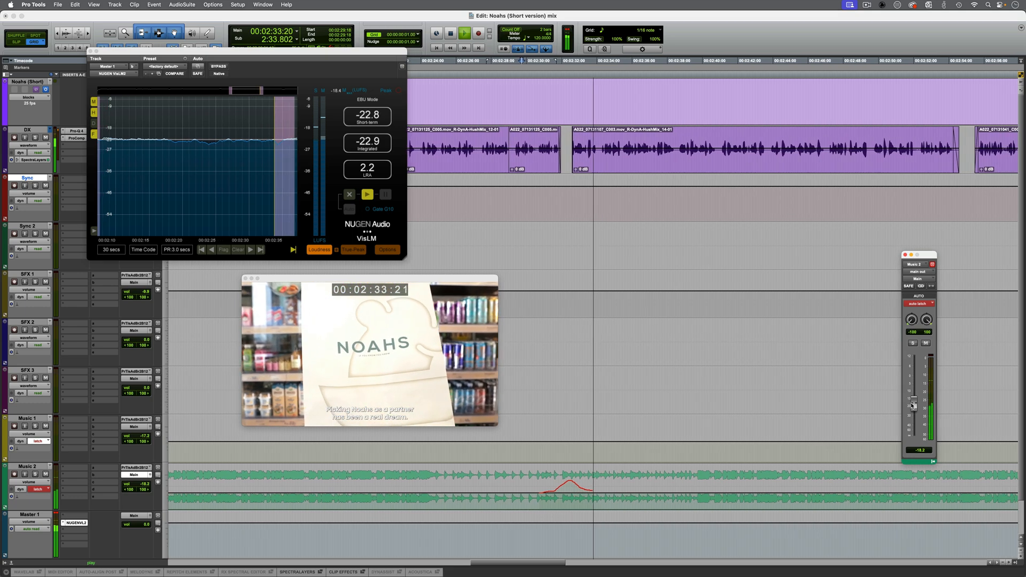
{"action": "key", "text": "space"}
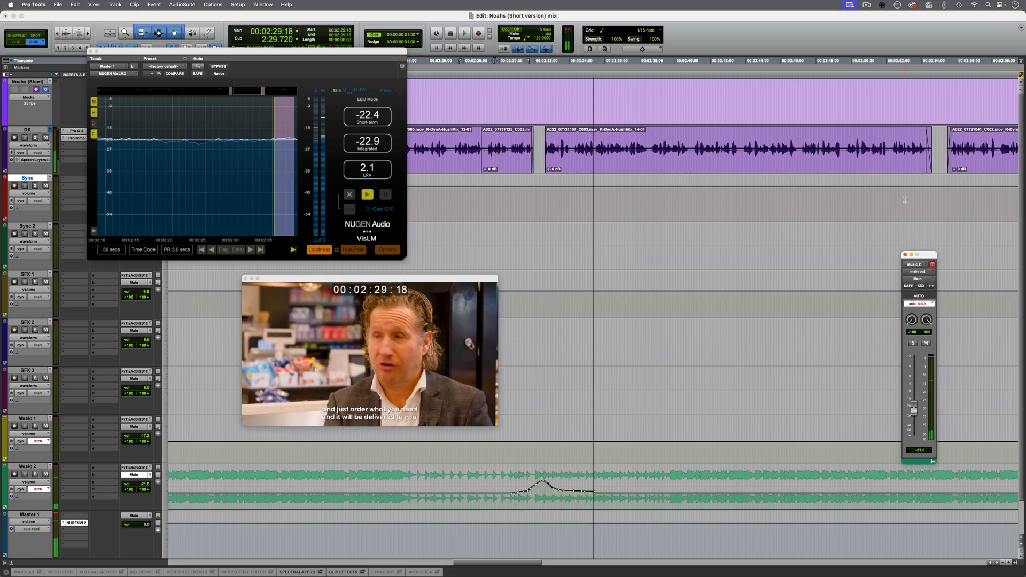
- Write another short Music 2 volume swell in the dialogue gap at about 02:55 and touch up its curve
{"action": "left_click", "coordinate": [904, 200]}
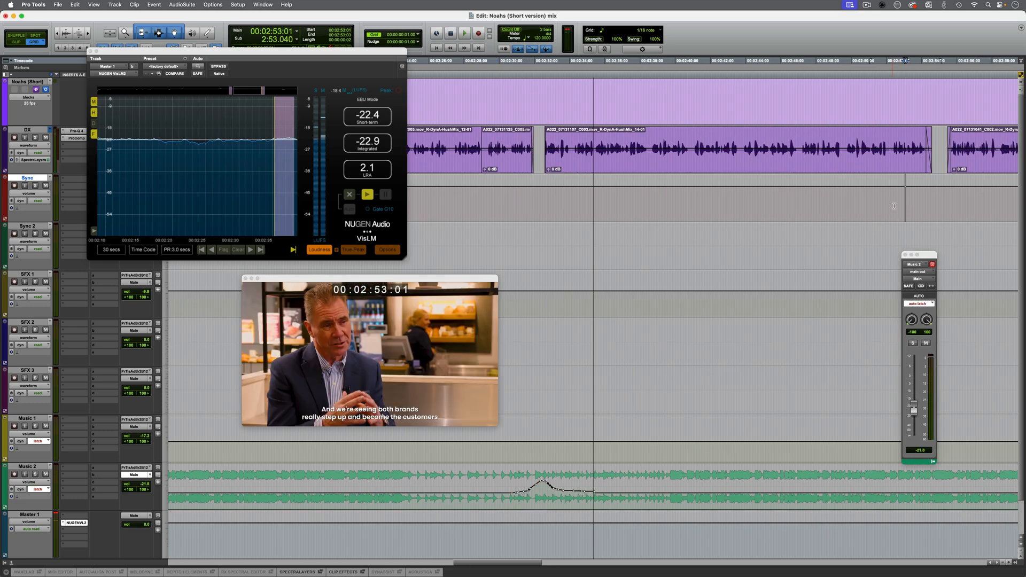
{"action": "key", "text": "space"}
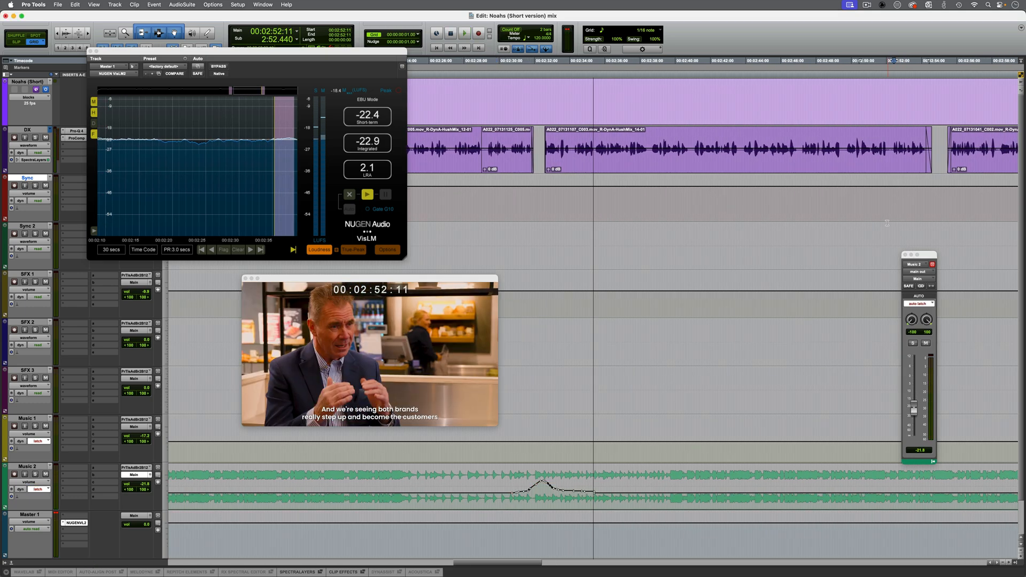
{"action": "mouse_move", "coordinate": [913, 409]}
{"action": "left_mouse_down"}
{"action": "mouse_move", "coordinate": [912, 390]}
{"action": "mouse_move", "coordinate": [913, 408]}
{"action": "left_mouse_up"}
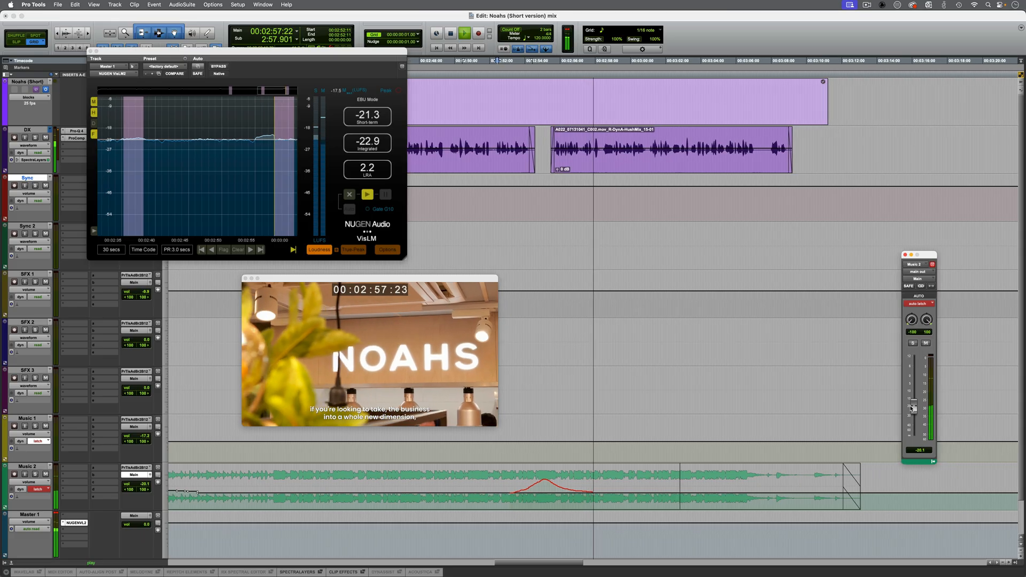
{"action": "key", "text": "space"}
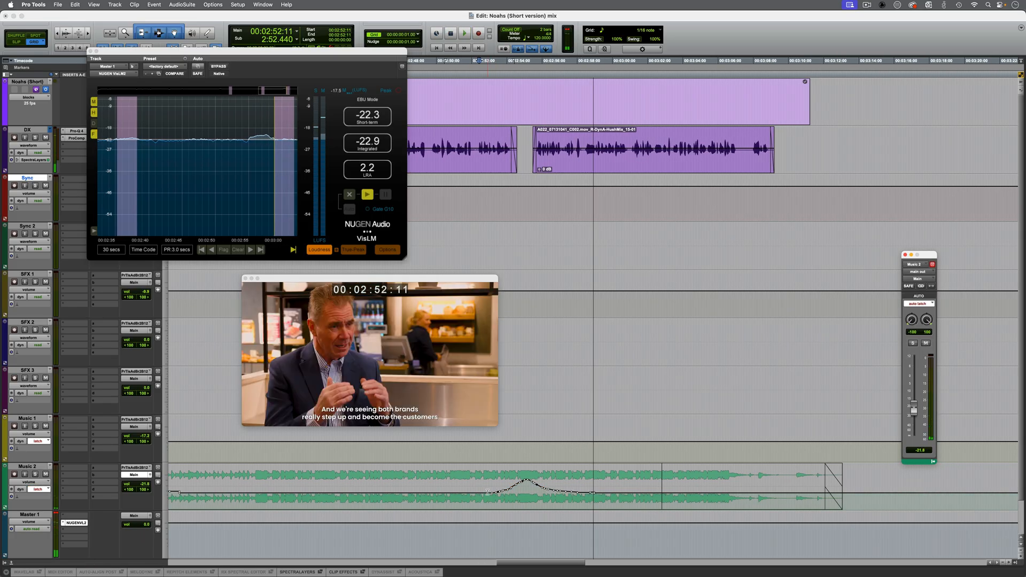
{"action": "left_click_drag", "start_coordinate": [495, 492], "coordinate": [546, 472]}
- Play from 03:05:11 and write automation raising Music 2 to about -2.2 dB as the song ends after the last dialogue
{"action": "left_click", "coordinate": [707, 489]}
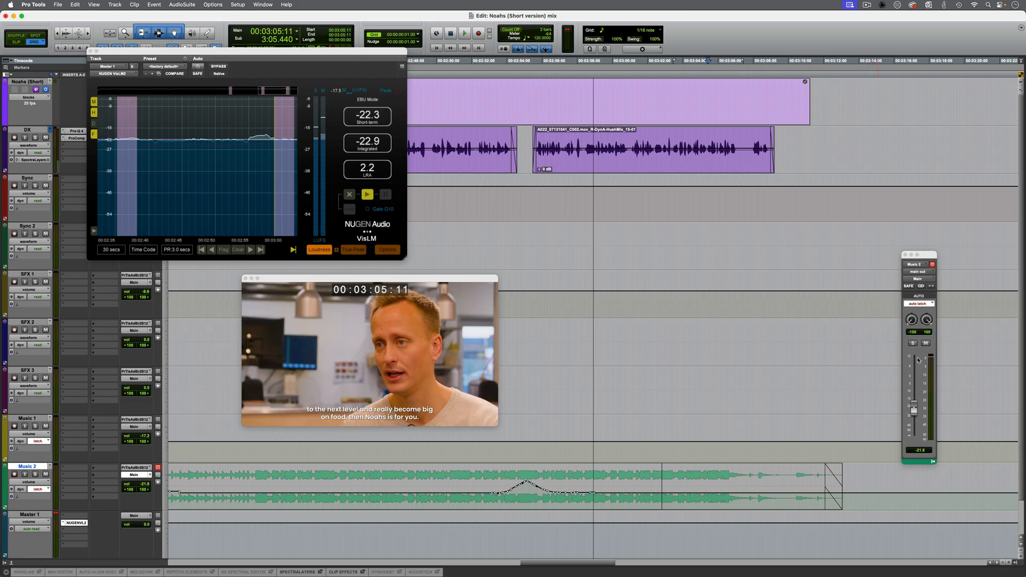
{"action": "key", "text": "space"}
{"action": "left_click_drag", "start_coordinate": [914, 409], "coordinate": [914, 381]}
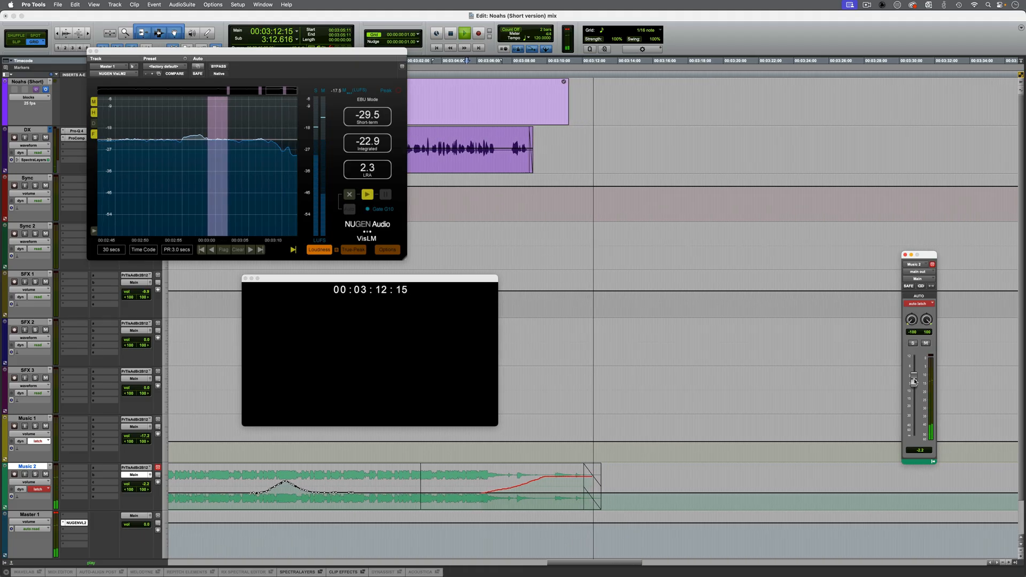
{"action": "key", "text": "space"}
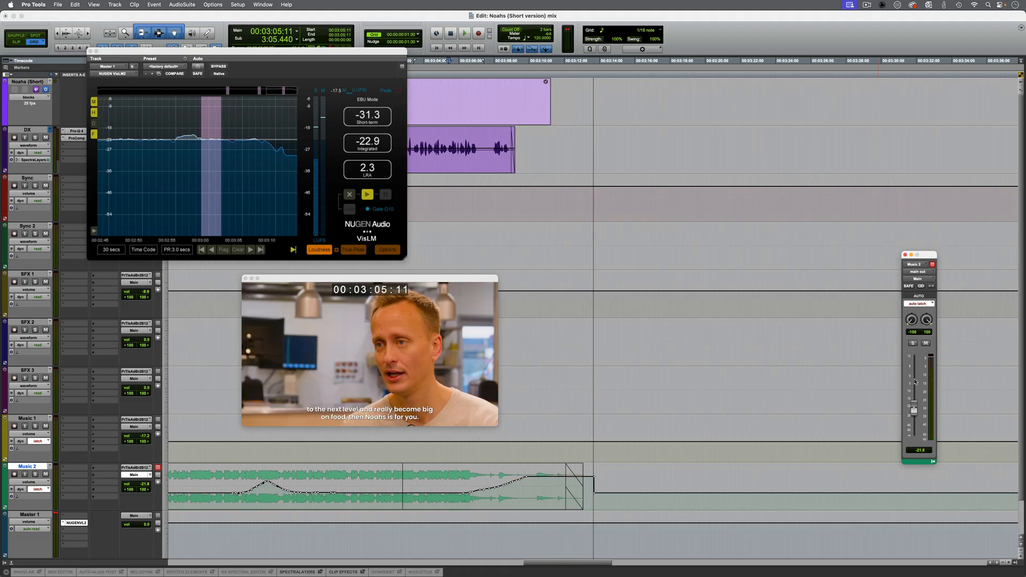
- Select Music 2 from the session start through its last clip and save the session
{"action": "key", "text": "alt+a"}
{"action": "left_click", "coordinate": [977, 563]}
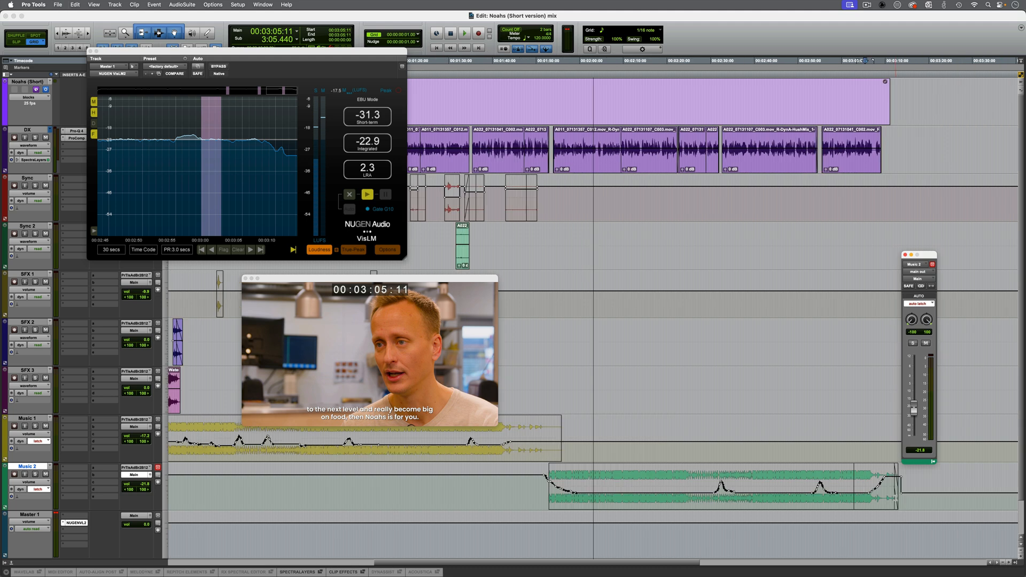
{"action": "double_click", "coordinate": [896, 497]}
{"action": "key", "text": "shift+Return"}
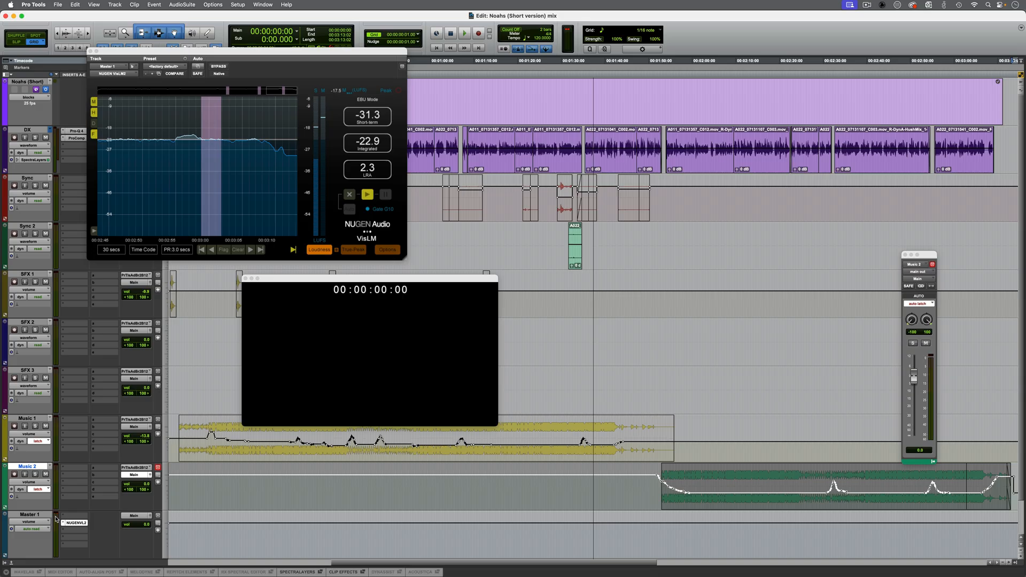
{"action": "key", "text": "super+s"}
- Bounce the full mix offline as the WAV file Noahs (Short version) Mix, replacing the existing file
{"action": "key", "text": "super+alt+b"}
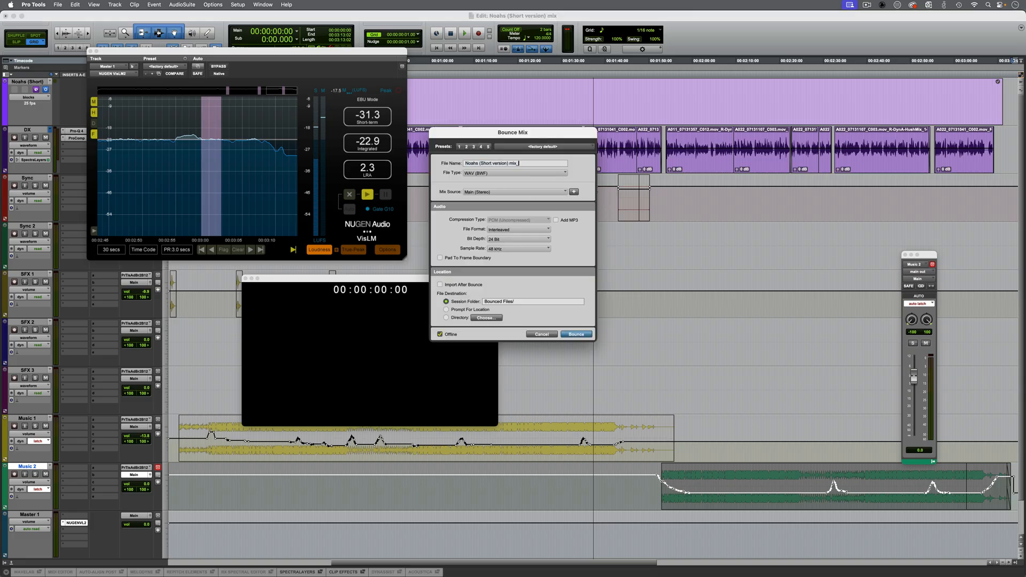
{"action": "type", "text": "Mix"}
{"action": "left_click", "coordinate": [577, 334]}
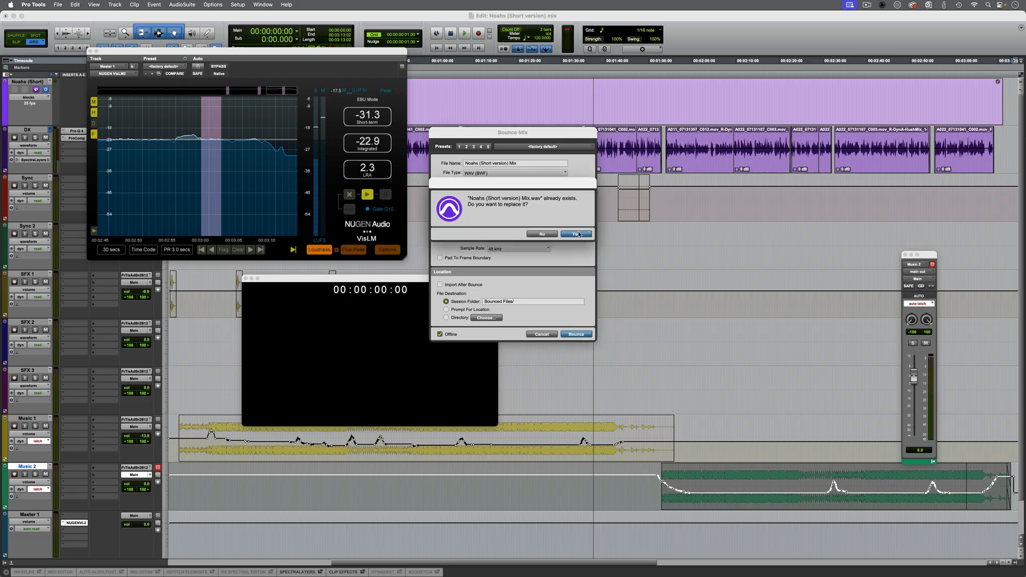
{"action": "left_click", "coordinate": [579, 234]}
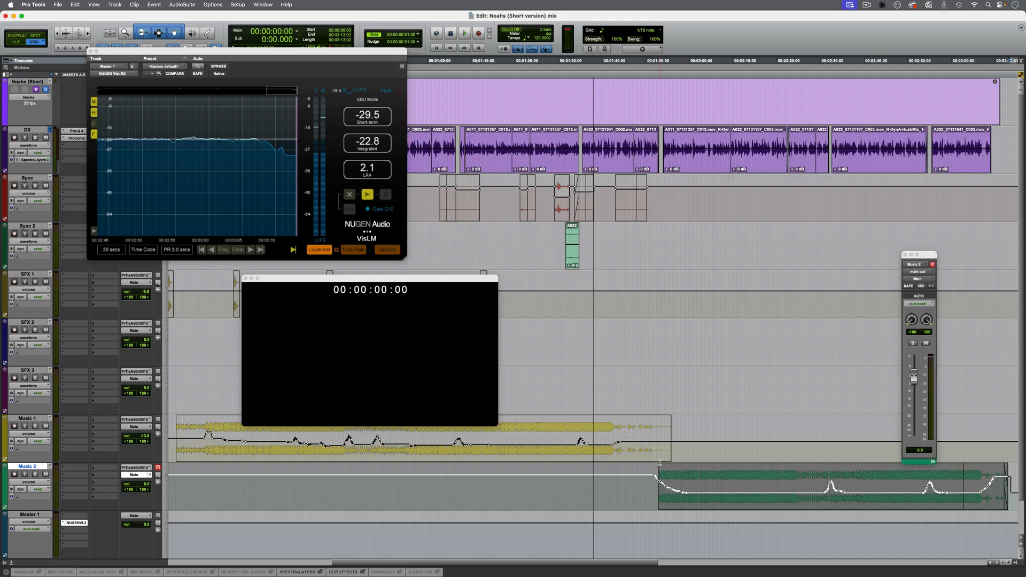
- Insert the stereo FabFilter Pro-L 2 limiter on Master 1 ahead of VisLM and set its output level to -1 dBTP
{"action": "left_click", "coordinate": [68, 516]}
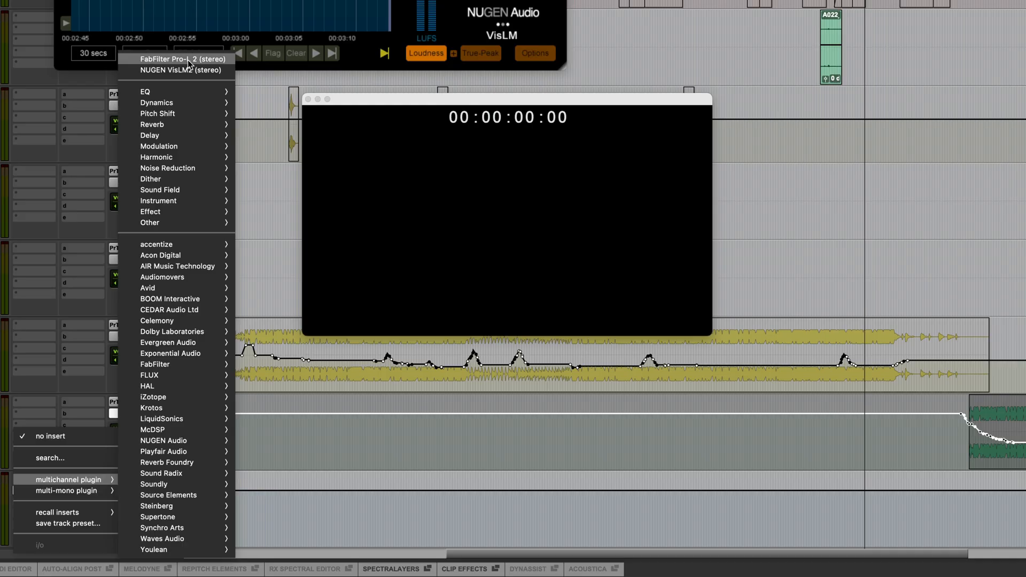
{"action": "left_click", "coordinate": [147, 62]}
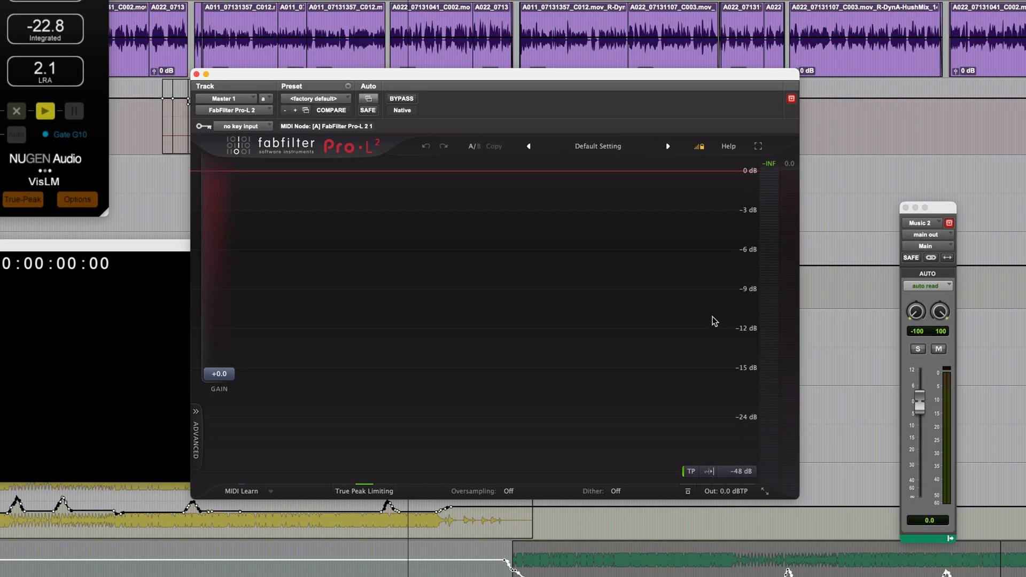
{"action": "mouse_move", "coordinate": [732, 496]}
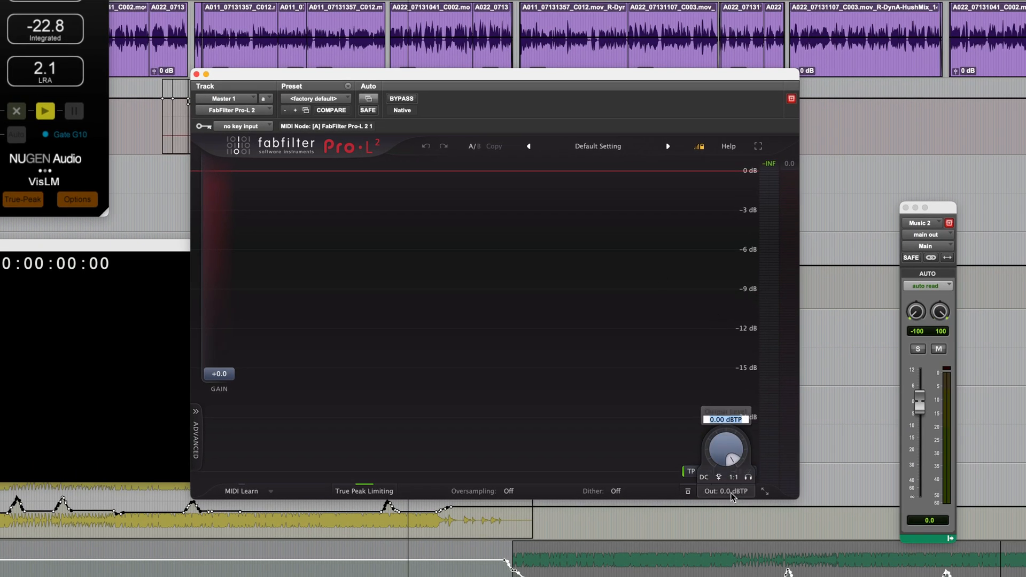
{"action": "type", "text": "-1"}
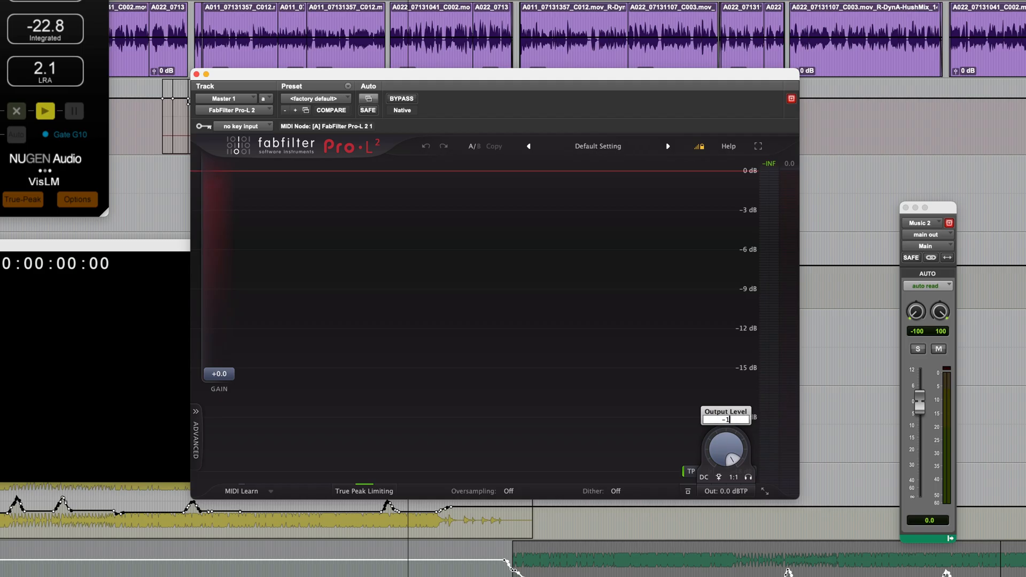
{"action": "key", "text": "Return"}
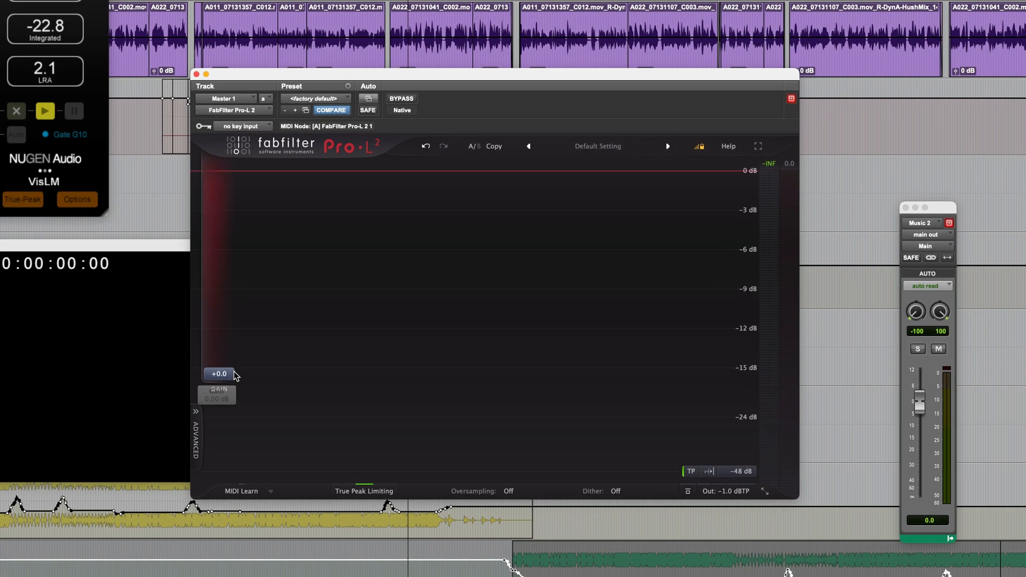
- Raise the Pro-L 2 limiter's input gain to +5.8 dB
{"action": "left_click_drag", "start_coordinate": [290, 447], "coordinate": [290, 432]}
{"action": "mouse_move", "coordinate": [228, 360]}
{"action": "left_mouse_down"}
{"action": "mouse_move", "coordinate": [235, 342]}
{"action": "mouse_move", "coordinate": [227, 346]}
{"action": "left_mouse_up"}
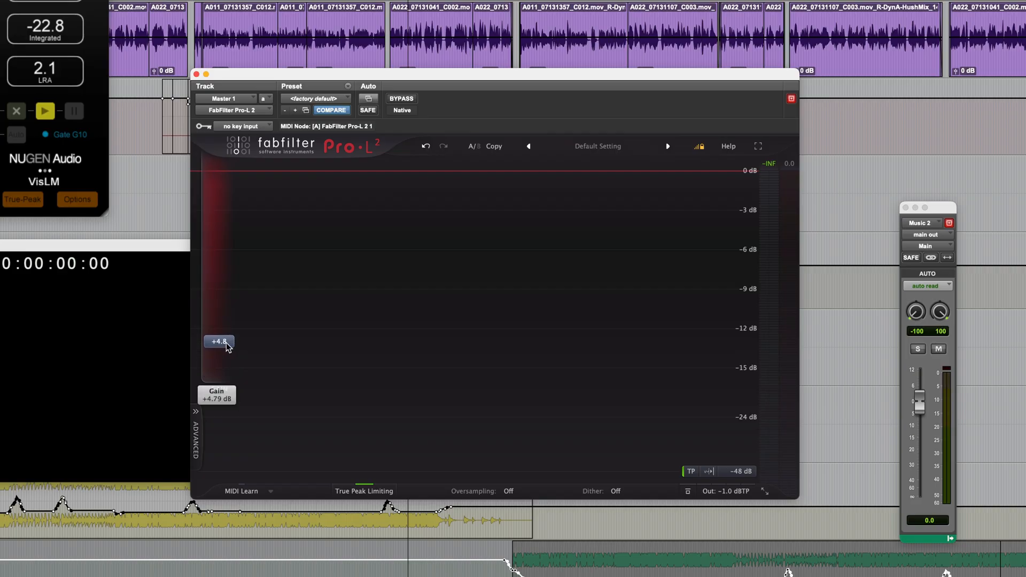
{"action": "mouse_move", "coordinate": [235, 349]}
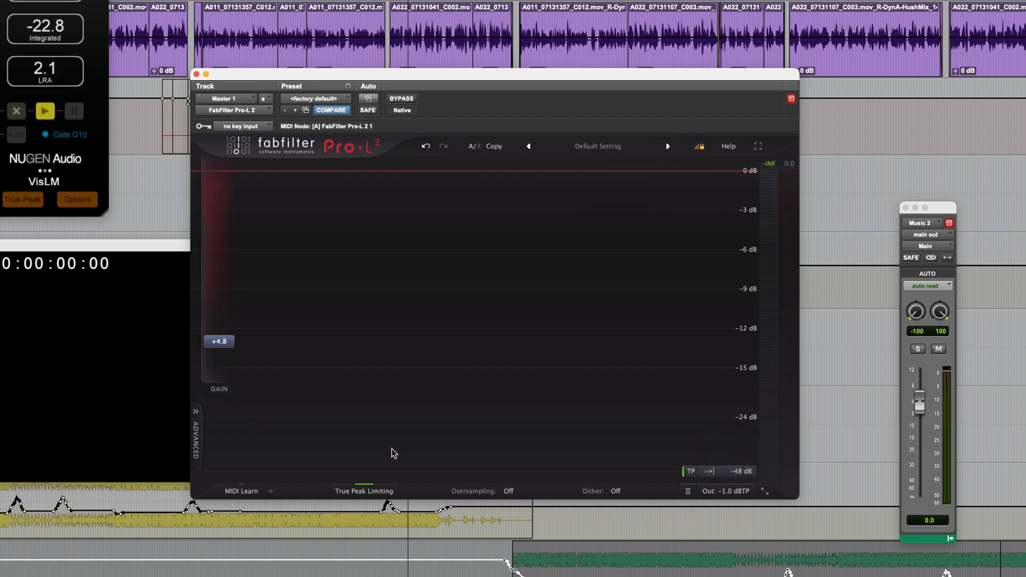
{"action": "double_click", "coordinate": [230, 347]}
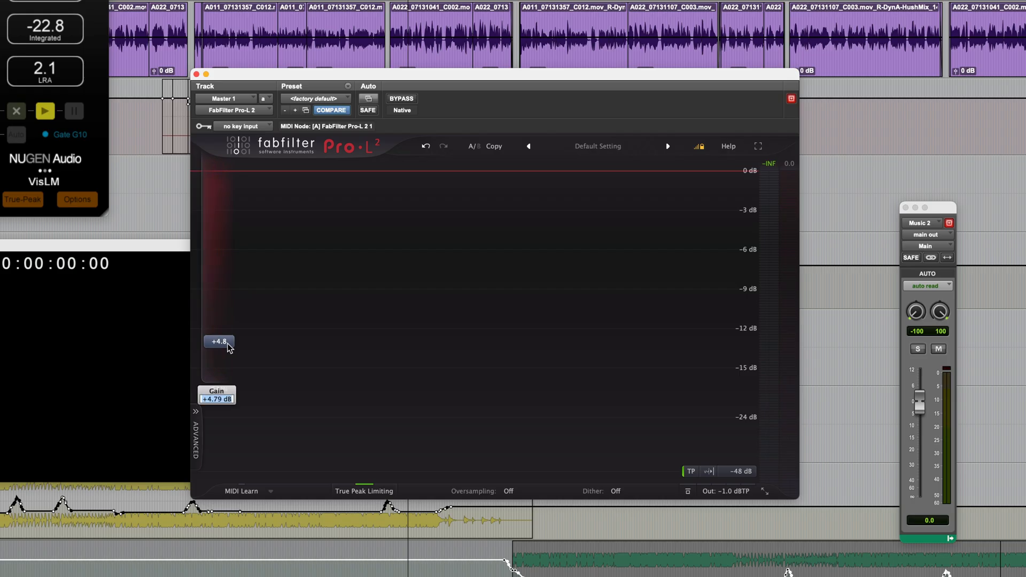
{"action": "type", "text": "5.8"}
{"action": "key", "text": "Return"}
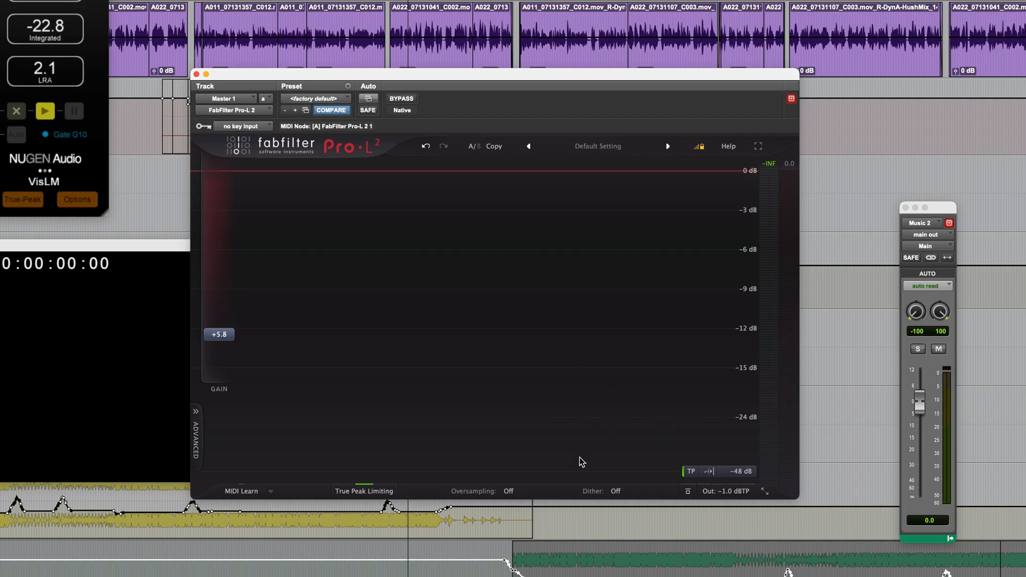
- Set the limiter's dither to 24 Bits
{"action": "left_click", "coordinate": [617, 491]}
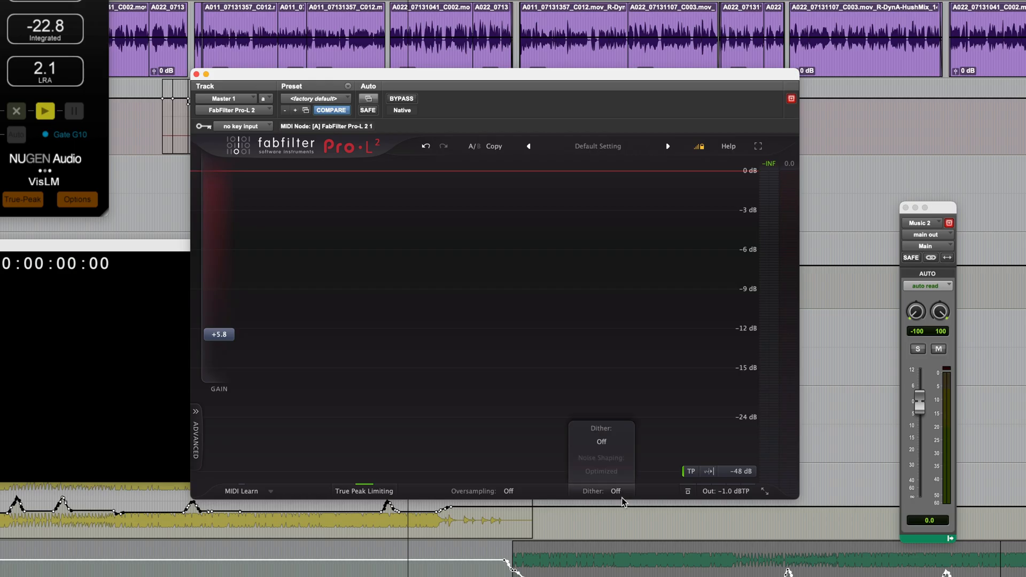
{"action": "mouse_move", "coordinate": [625, 499]}
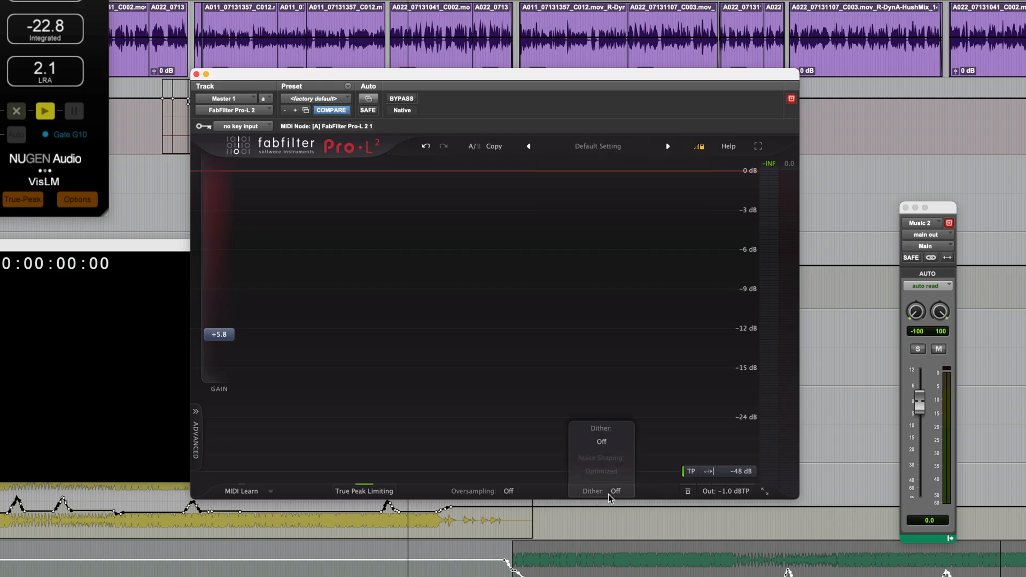
{"action": "left_click", "coordinate": [605, 441]}
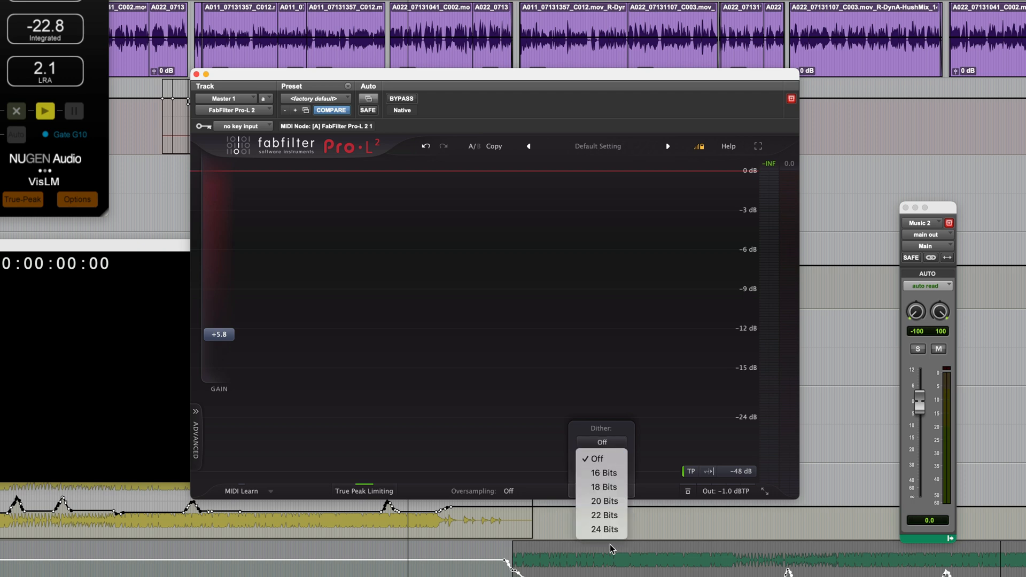
{"action": "left_click", "coordinate": [608, 529]}
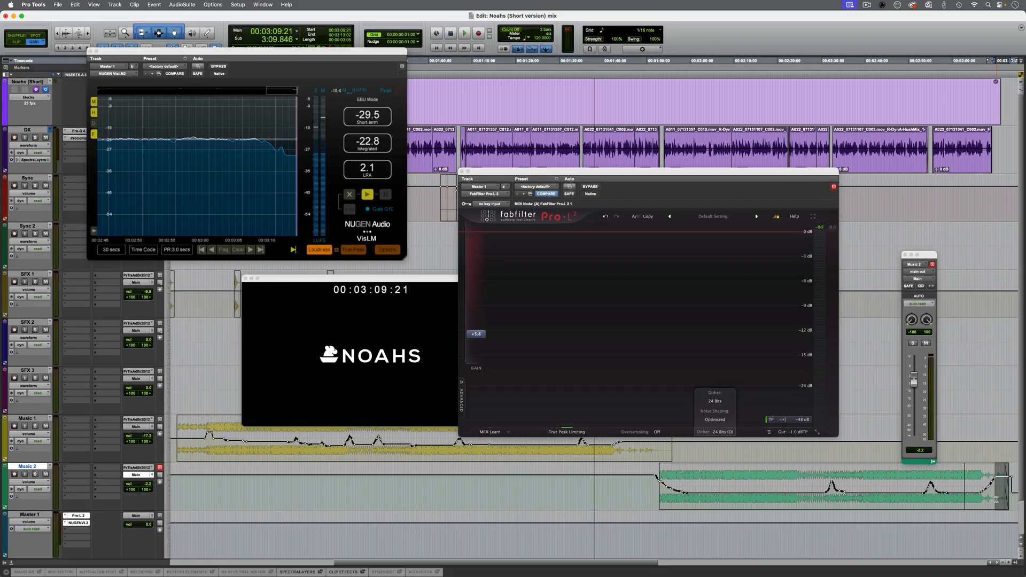
- Reset the VisLM loudness measurement at the session start and bounce the mix offline as the WAV file Noahs (Short version) Mix (-18LUFS)
{"action": "key", "text": "Return"}
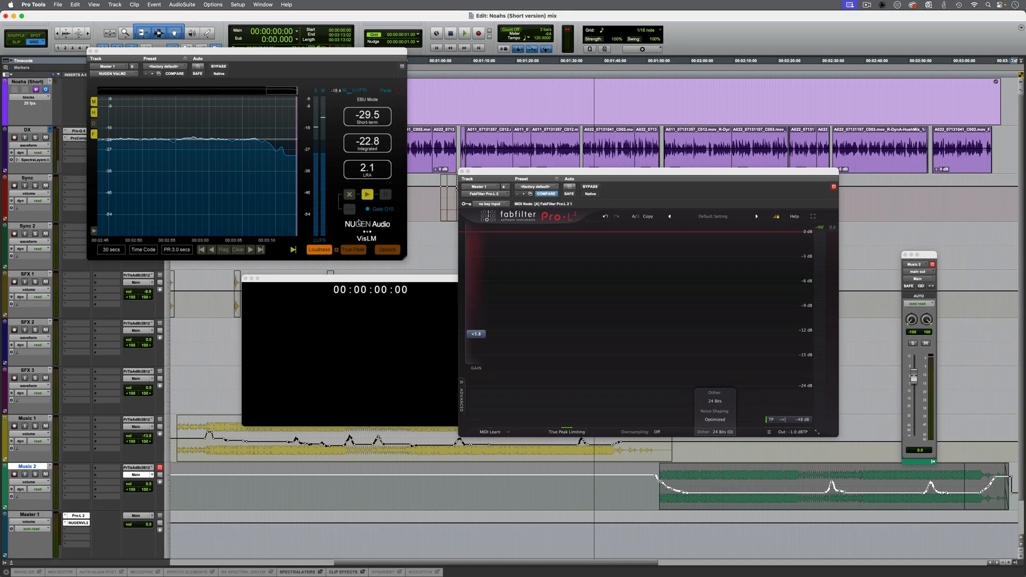
{"action": "left_click", "coordinate": [350, 196]}
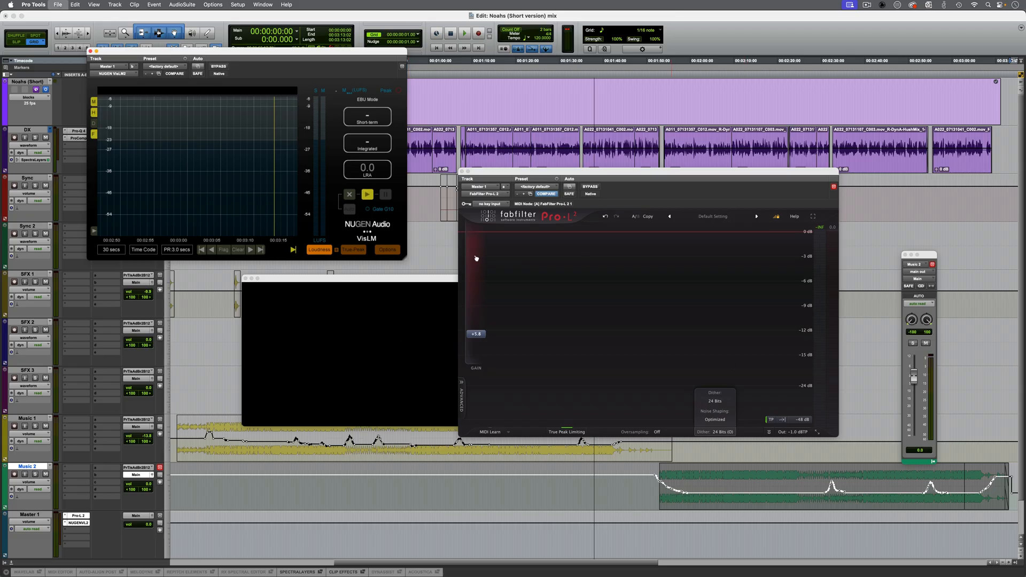
{"action": "key", "text": "alt+super+b"}
{"action": "key", "text": "BackSpace"}
{"action": "key", "text": "BackSpace"}
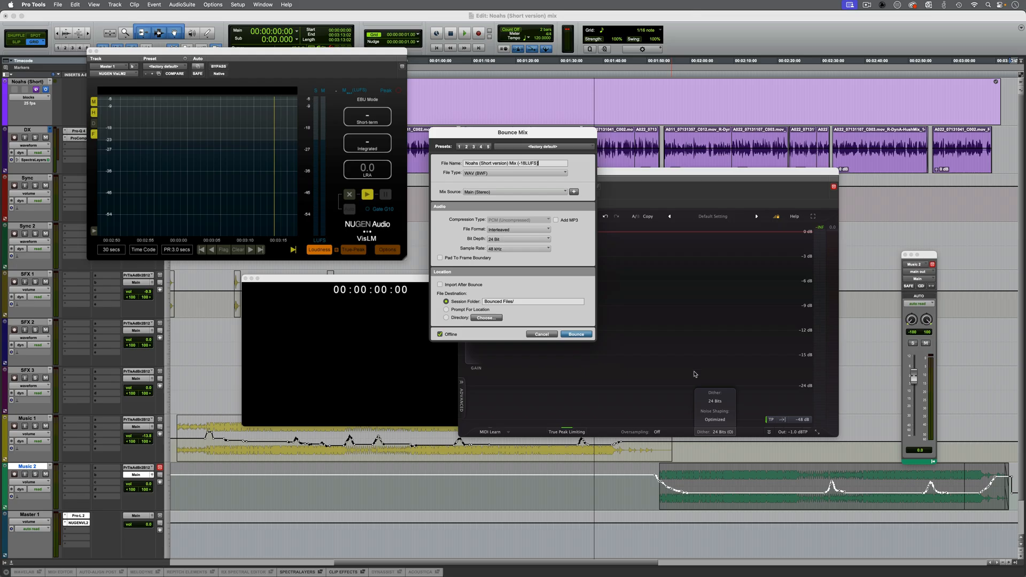
{"action": "left_click", "coordinate": [576, 334]}
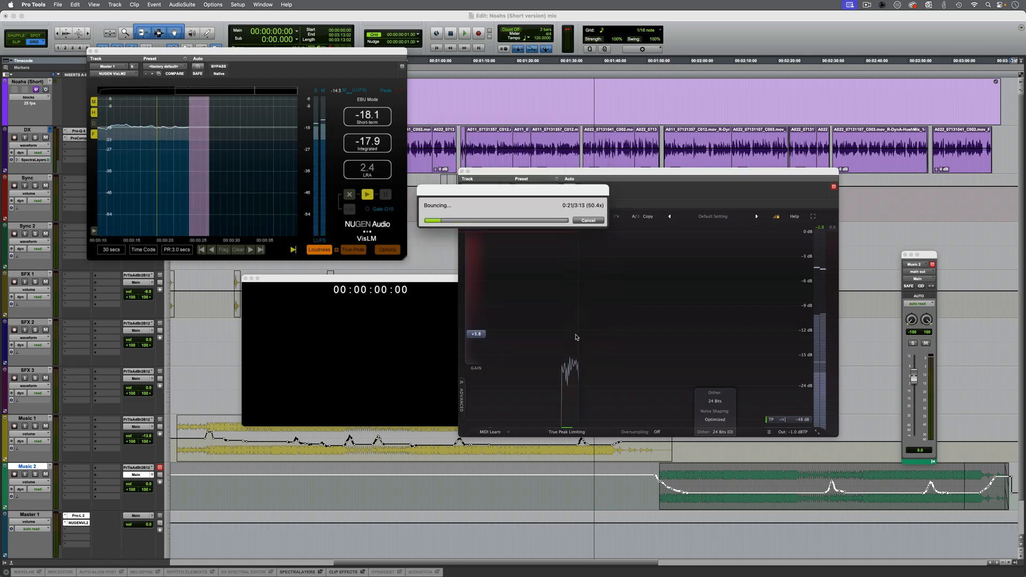